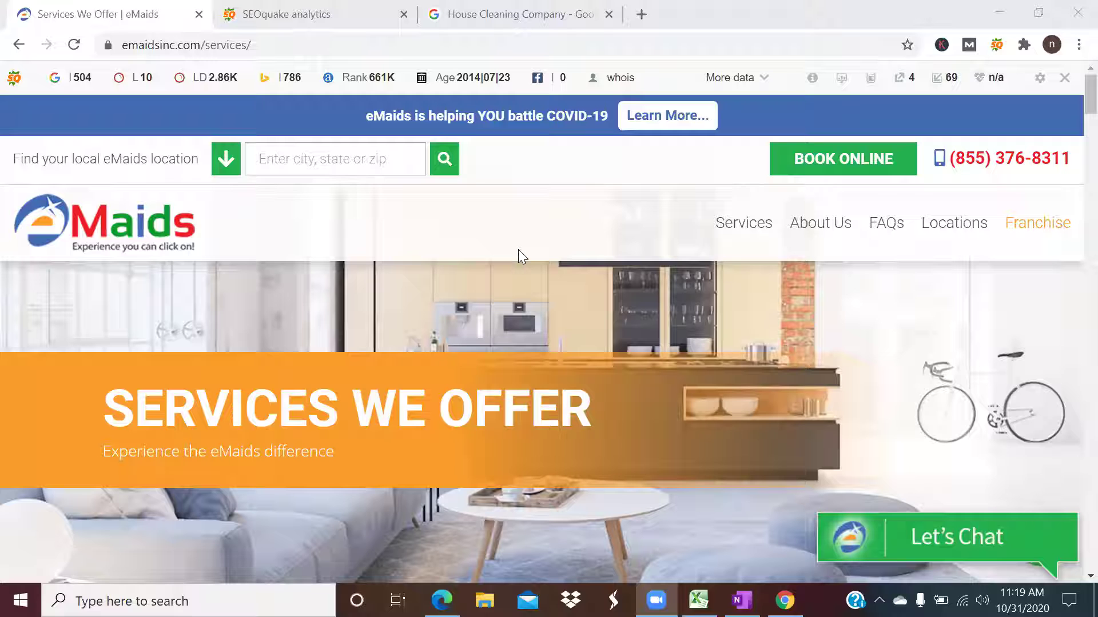
Examine the eMaids services page from its banner down to the Disinfecting & Sanitizing section.
{"action": "scroll", "coordinate": [518, 251], "scroll_direction": "down", "scroll_amount": 1}
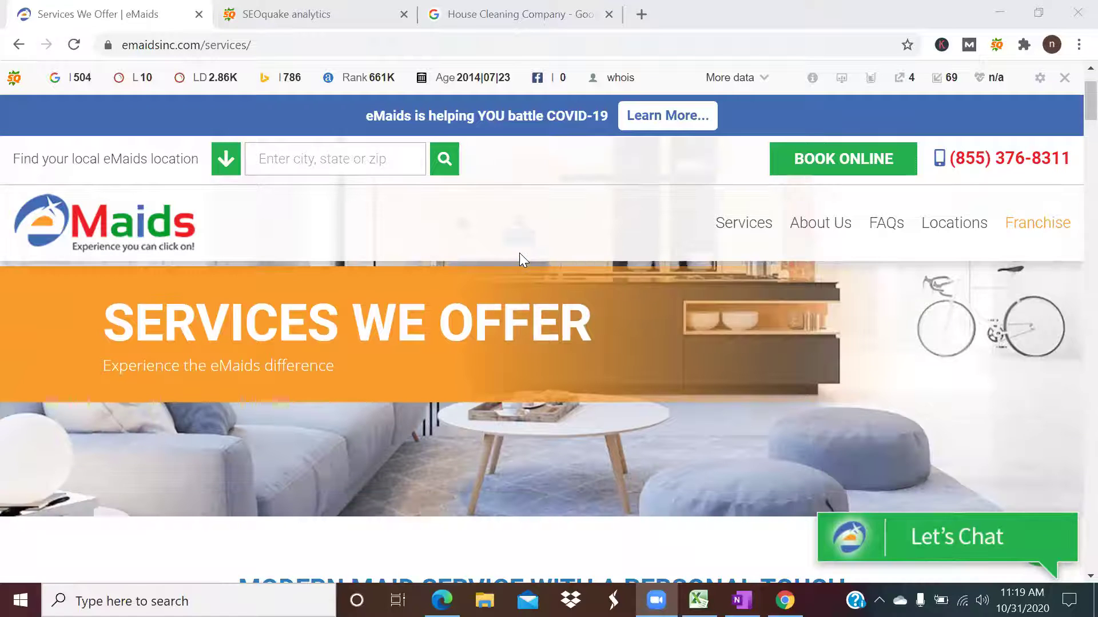
{"action": "scroll", "coordinate": [520, 254], "scroll_direction": "down", "scroll_amount": 3}
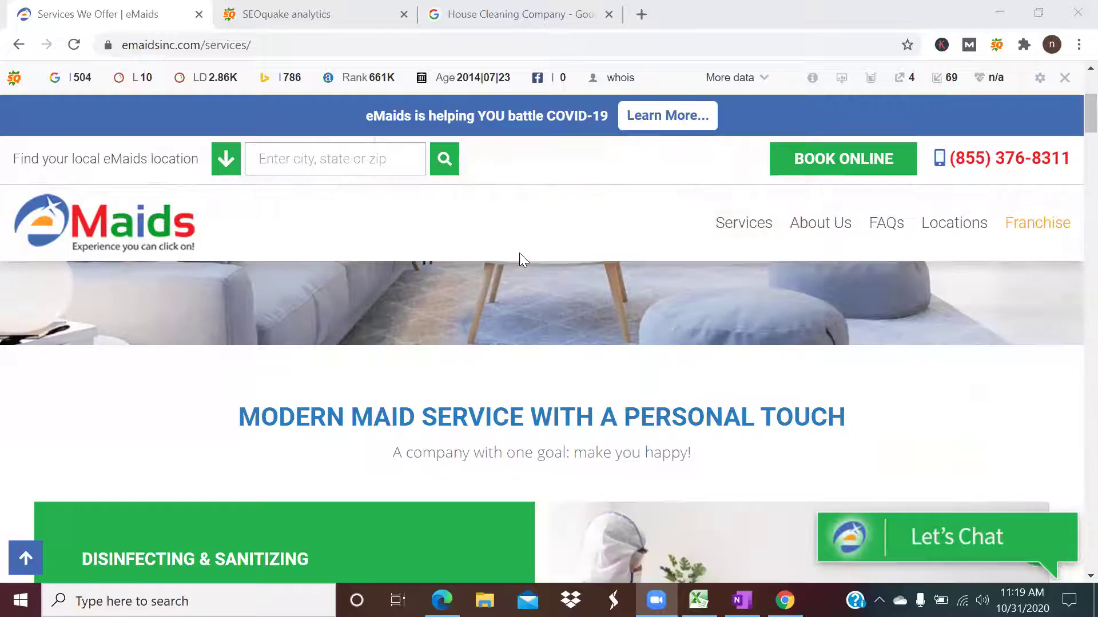
{"action": "scroll", "coordinate": [519, 252], "scroll_direction": "down", "scroll_amount": 3}
{"action": "scroll", "coordinate": [519, 252], "scroll_direction": "down", "scroll_amount": 4}
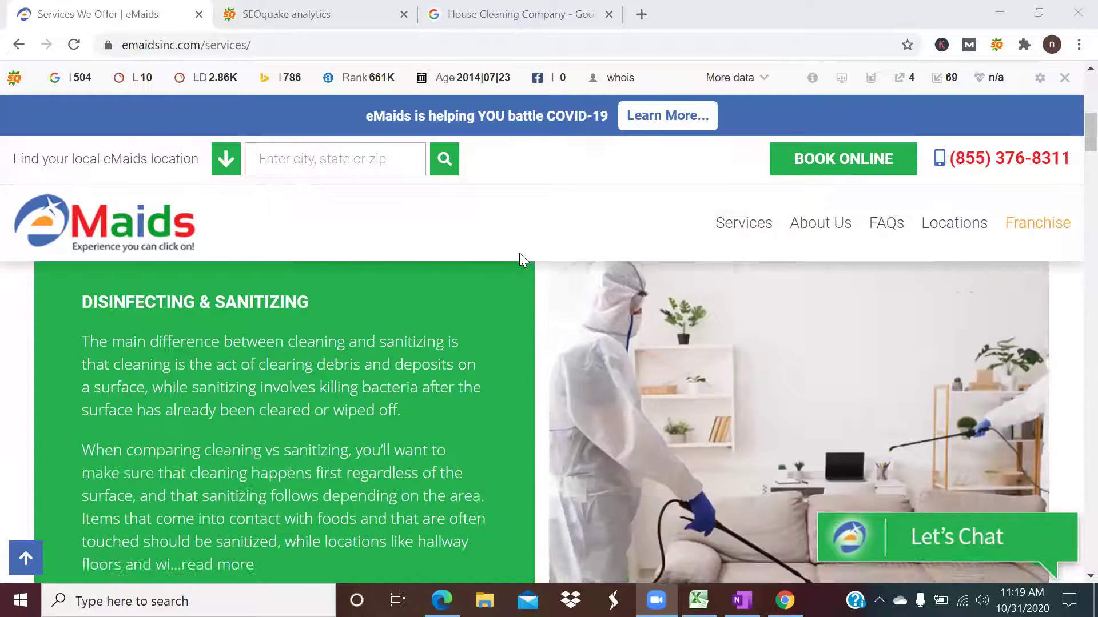
{"action": "scroll", "coordinate": [519, 253], "scroll_direction": "up", "scroll_amount": 1}
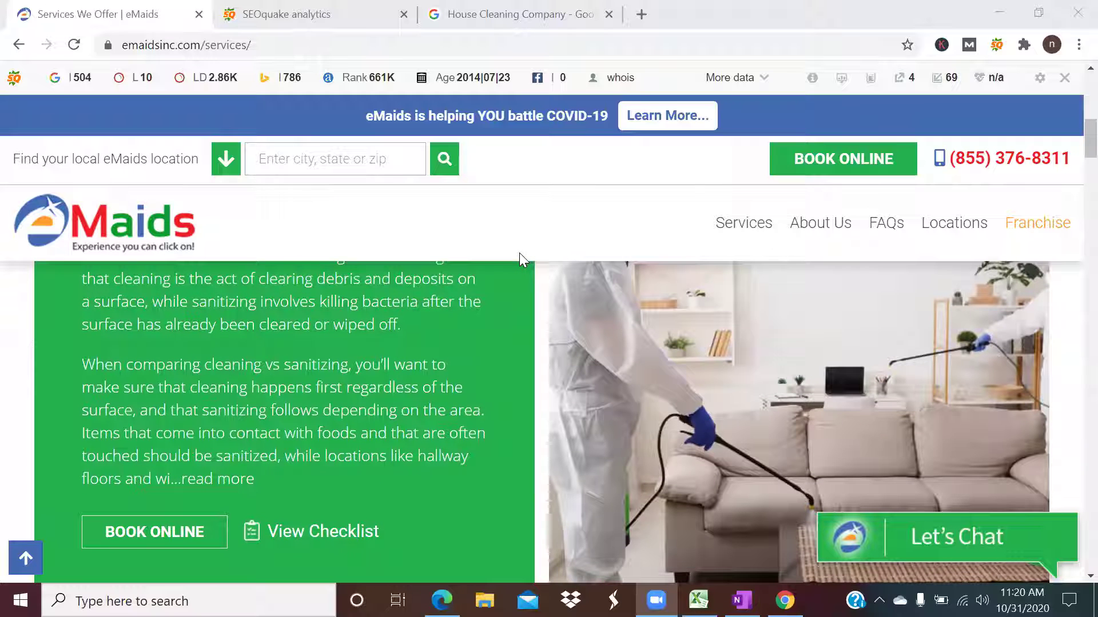
{"action": "scroll", "coordinate": [519, 252], "scroll_direction": "up", "scroll_amount": 1}
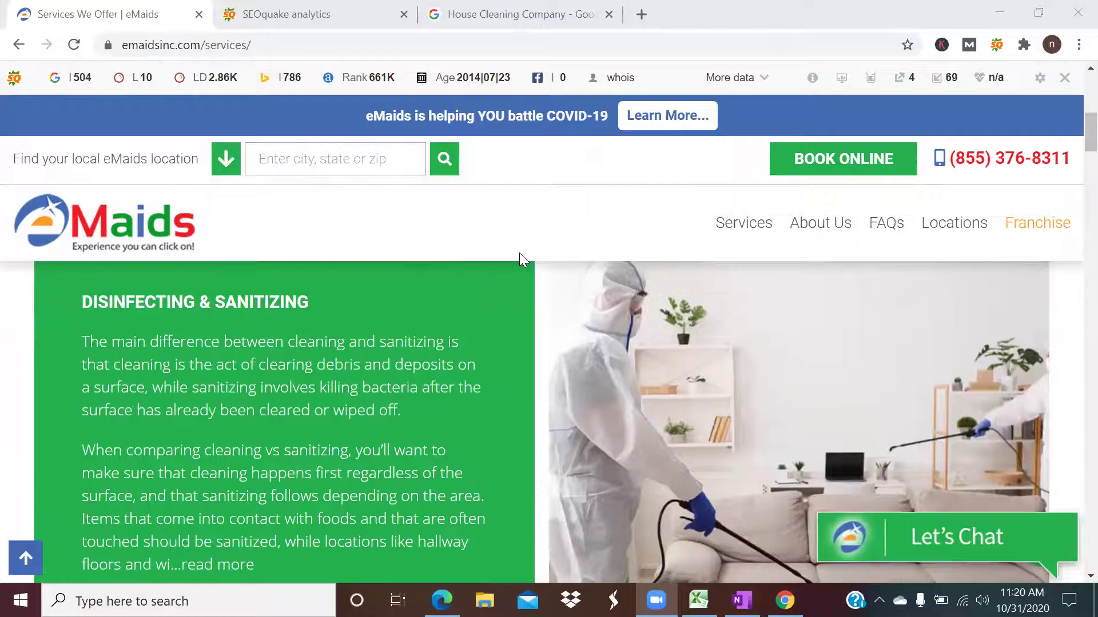
{"action": "scroll", "coordinate": [519, 253], "scroll_direction": "down", "scroll_amount": 1}
{"action": "scroll", "coordinate": [519, 252], "scroll_direction": "down", "scroll_amount": 3}
{"action": "scroll", "coordinate": [519, 252], "scroll_direction": "up", "scroll_amount": 2}
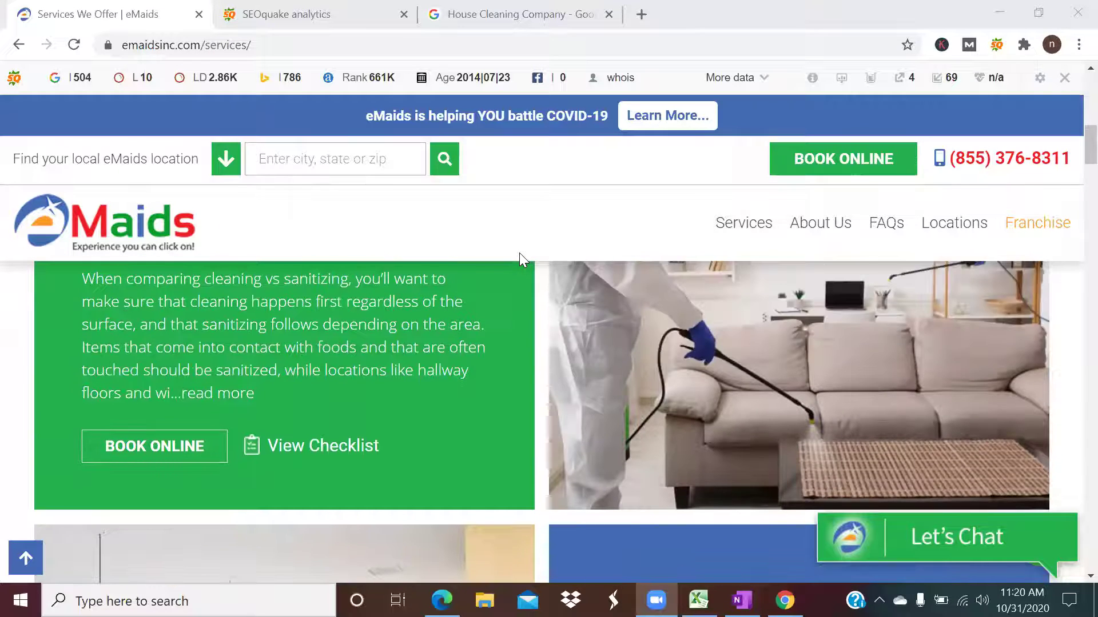
{"action": "scroll", "coordinate": [519, 253], "scroll_direction": "up", "scroll_amount": 1}
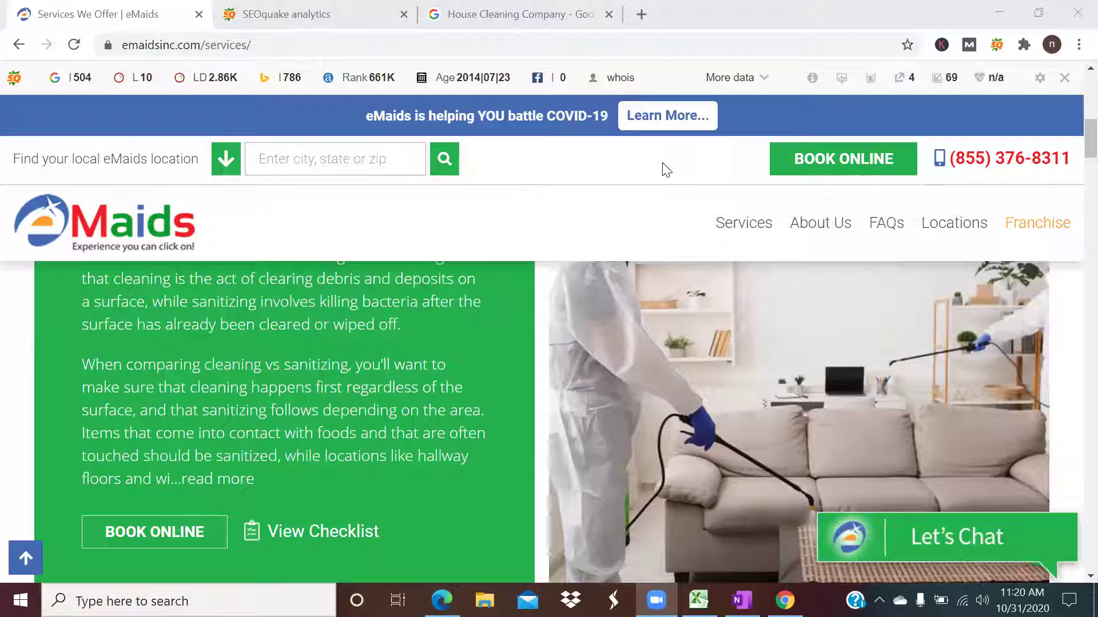
Open the SEOquake diagnosis for the eMaids services page and expand the full list of headings in the audit.
{"action": "left_click", "coordinate": [995, 45]}
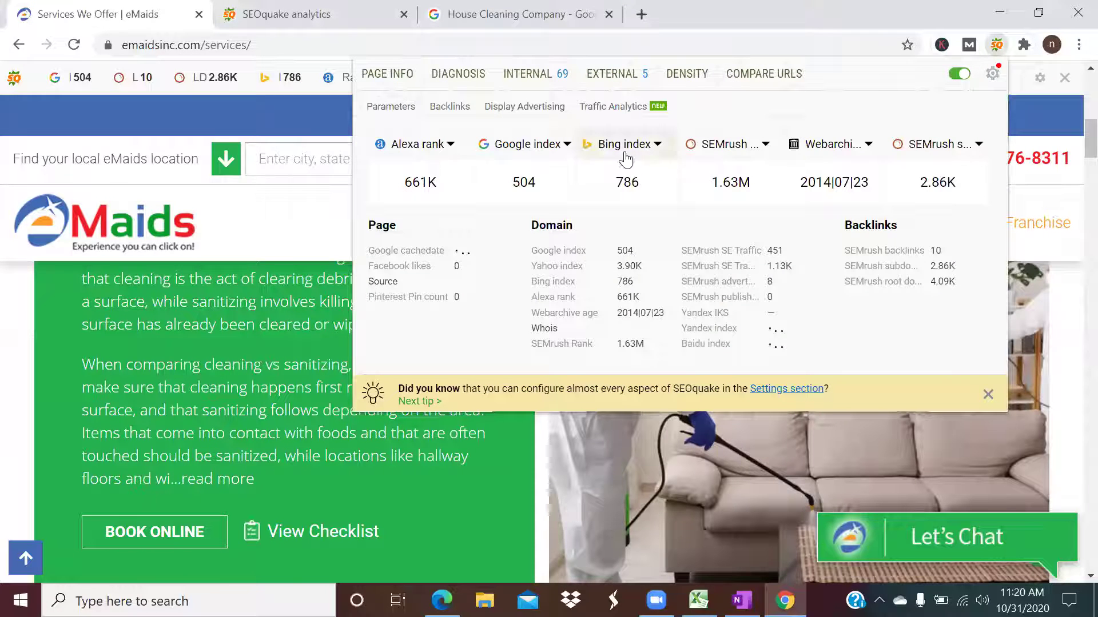
{"action": "left_click", "coordinate": [466, 74]}
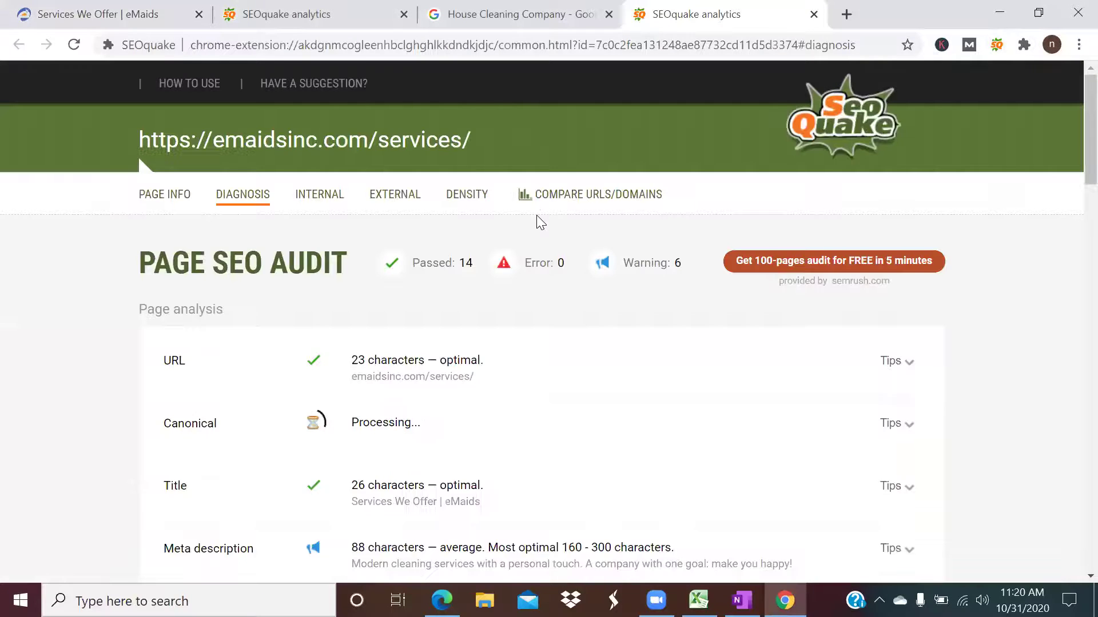
{"action": "scroll", "coordinate": [538, 218], "scroll_direction": "down", "scroll_amount": 2}
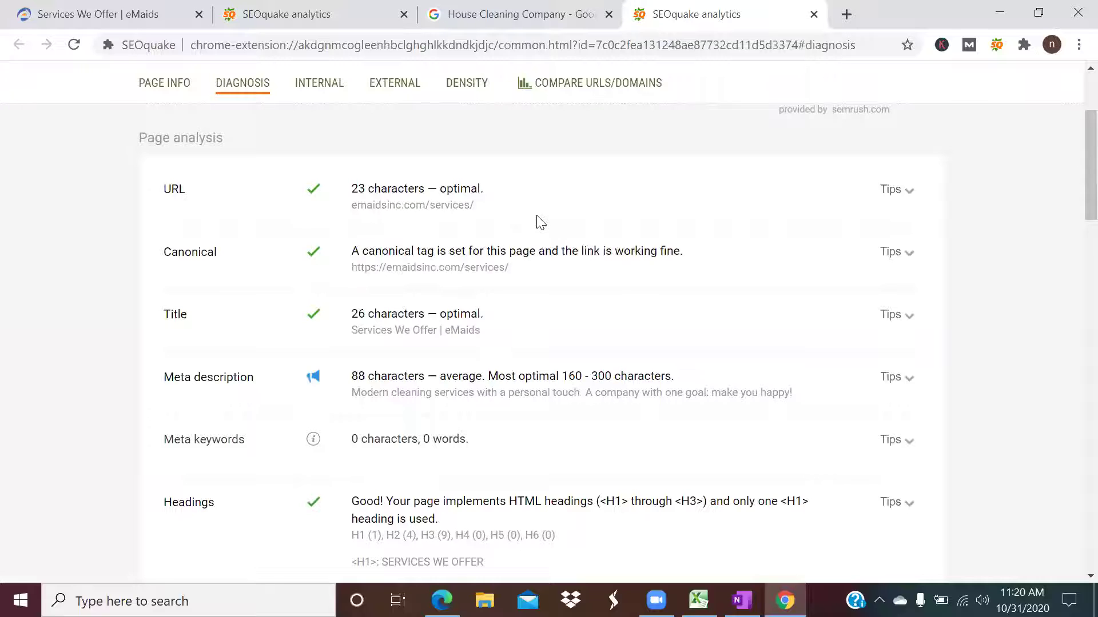
{"action": "scroll", "coordinate": [538, 222], "scroll_direction": "down", "scroll_amount": 3}
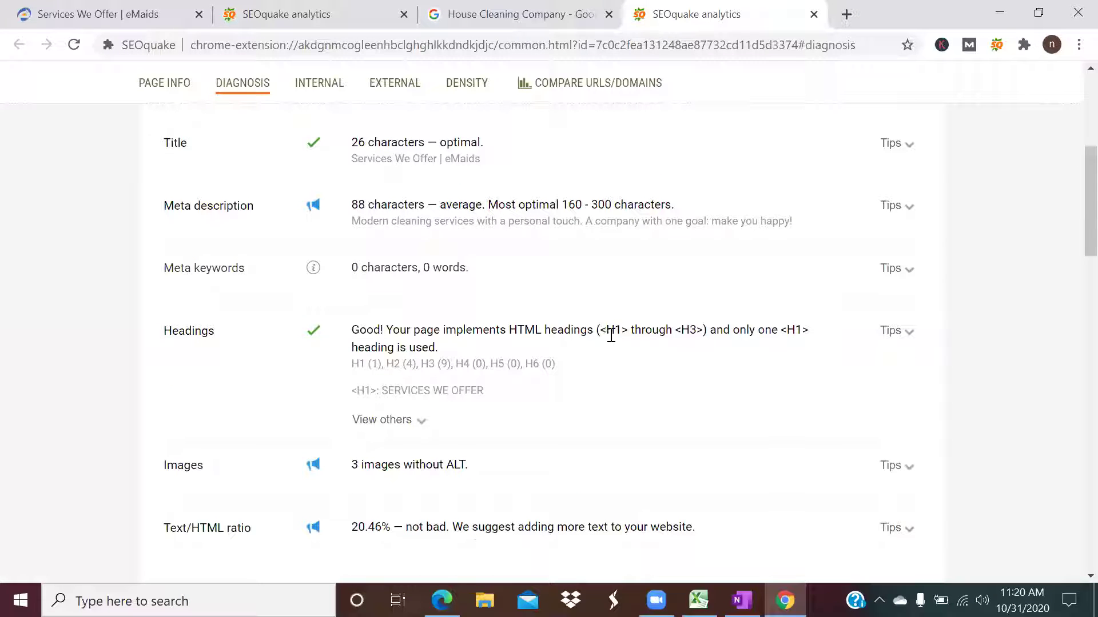
{"action": "left_click", "coordinate": [411, 420]}
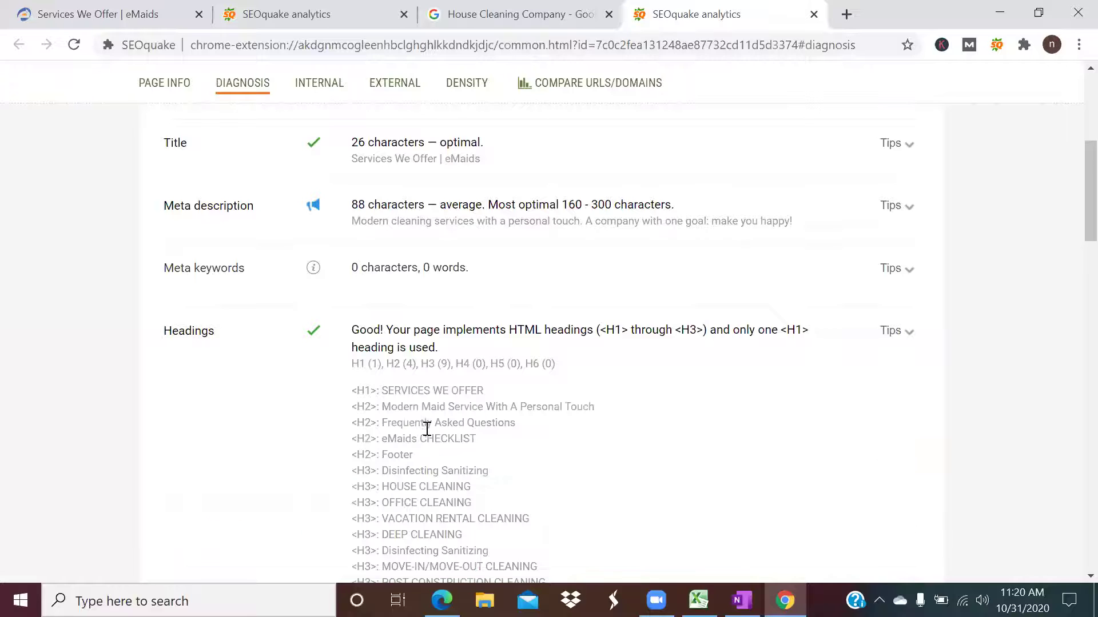
{"action": "scroll", "coordinate": [439, 439], "scroll_direction": "down", "scroll_amount": 3}
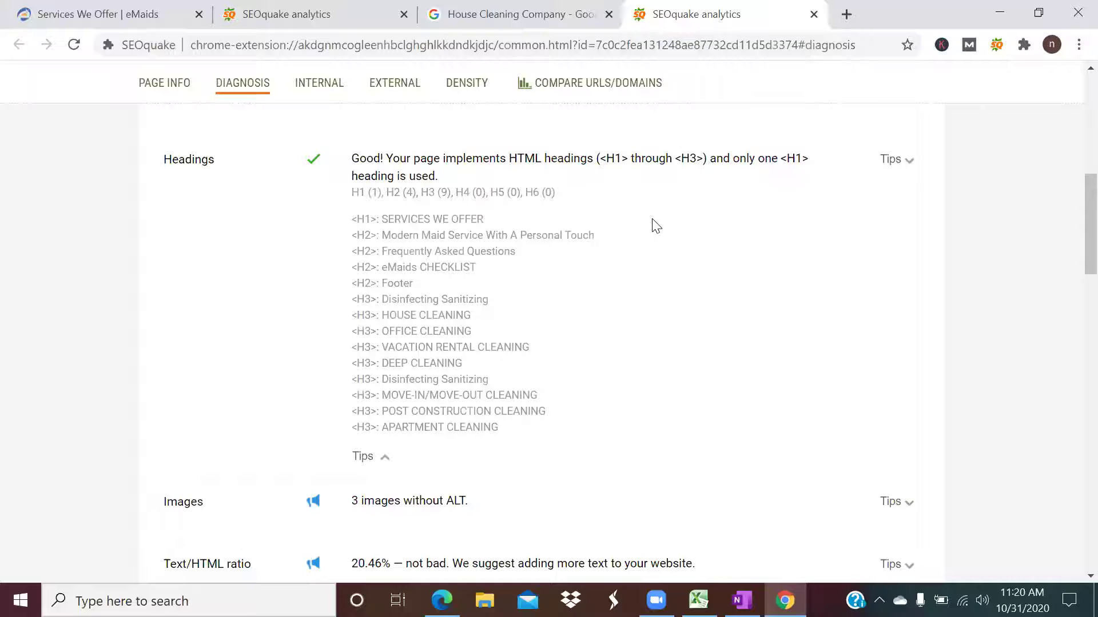
Return to the eMaids services page and check its main heading and subheading.
{"action": "left_click", "coordinate": [136, 23]}
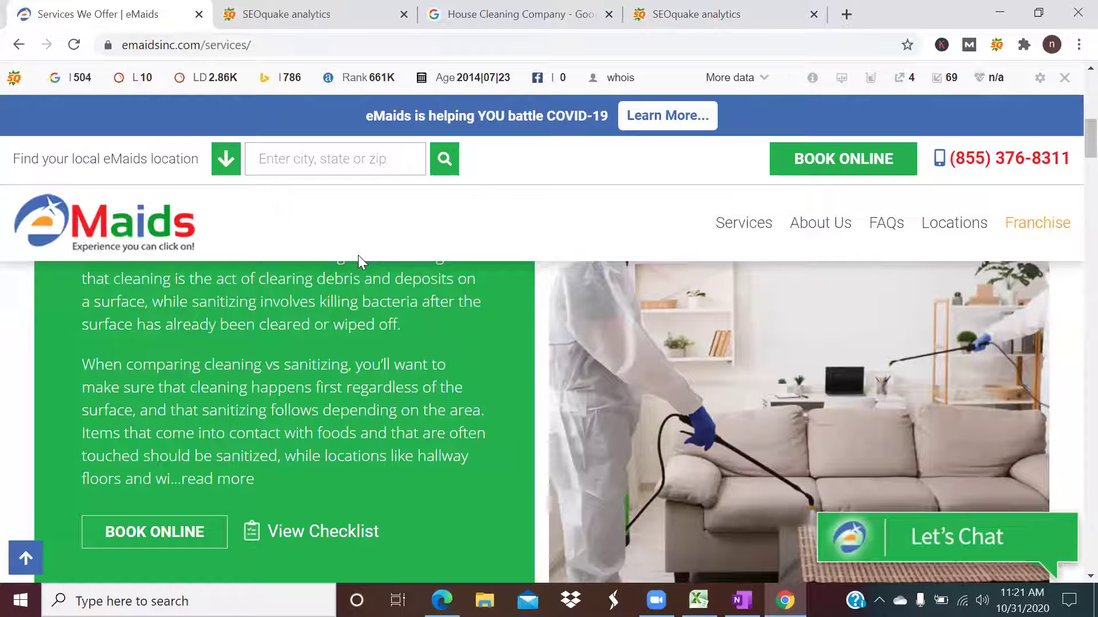
{"action": "scroll", "coordinate": [358, 259], "scroll_direction": "up", "scroll_amount": 3}
{"action": "scroll", "coordinate": [358, 262], "scroll_direction": "up", "scroll_amount": 2}
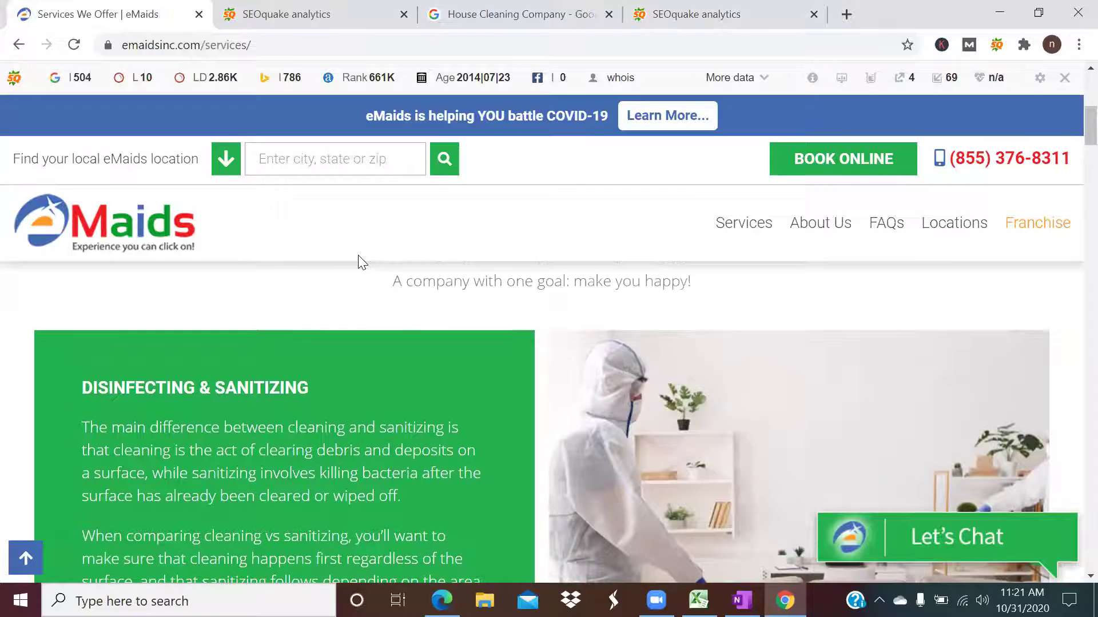
{"action": "scroll", "coordinate": [359, 257], "scroll_direction": "up", "scroll_amount": 4}
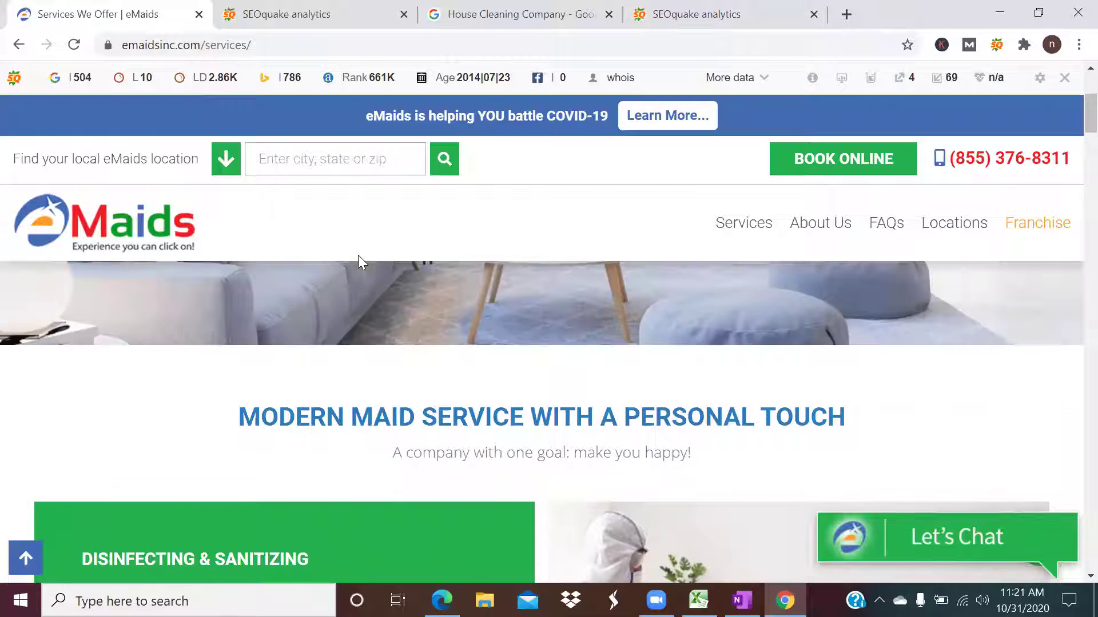
{"action": "scroll", "coordinate": [358, 255], "scroll_direction": "up", "scroll_amount": 2}
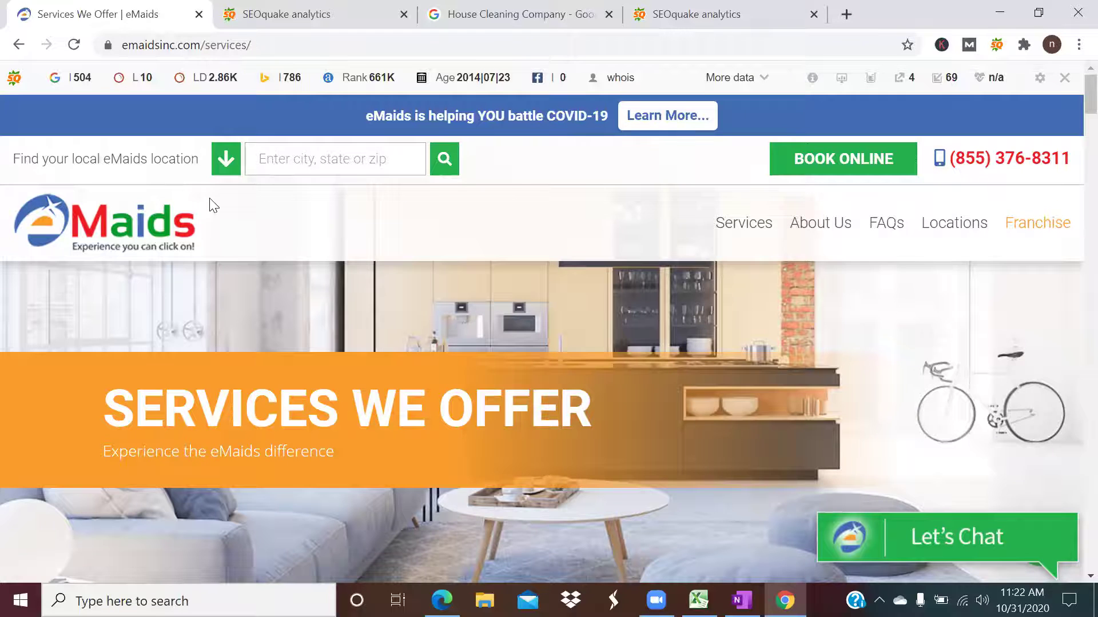
Compare the services page's banner title, section heading and Disinfecting & Sanitizing block as examples of heading levels.
{"action": "scroll", "coordinate": [216, 208], "scroll_direction": "down", "scroll_amount": 3}
{"action": "scroll", "coordinate": [216, 207], "scroll_direction": "up", "scroll_amount": 3}
{"action": "scroll", "coordinate": [551, 340], "scroll_direction": "down", "scroll_amount": 2}
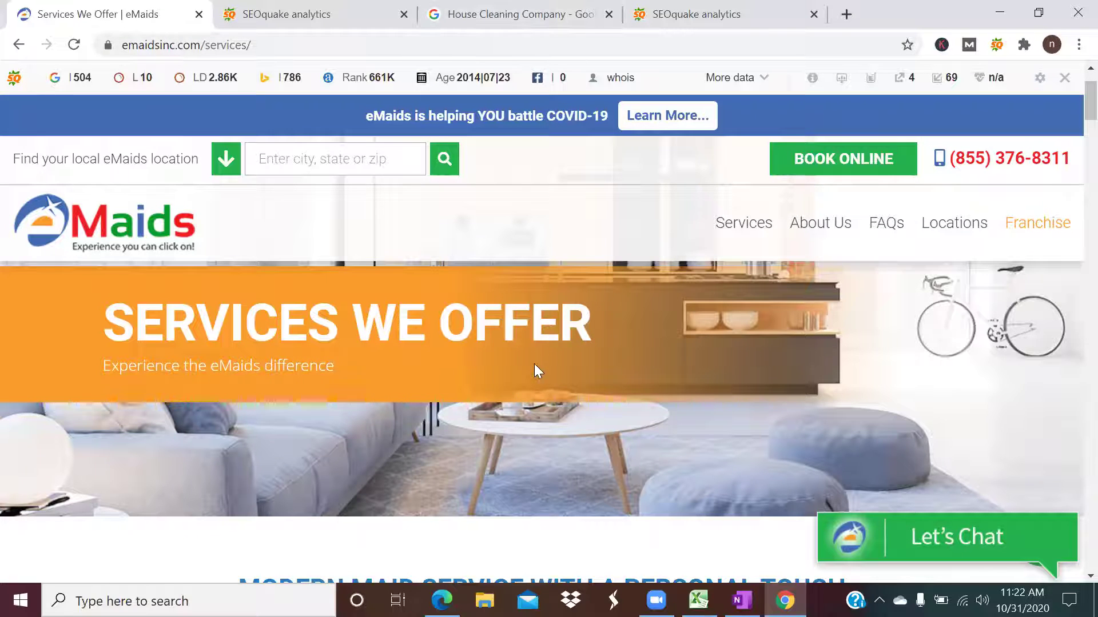
{"action": "scroll", "coordinate": [563, 427], "scroll_direction": "down", "scroll_amount": 3}
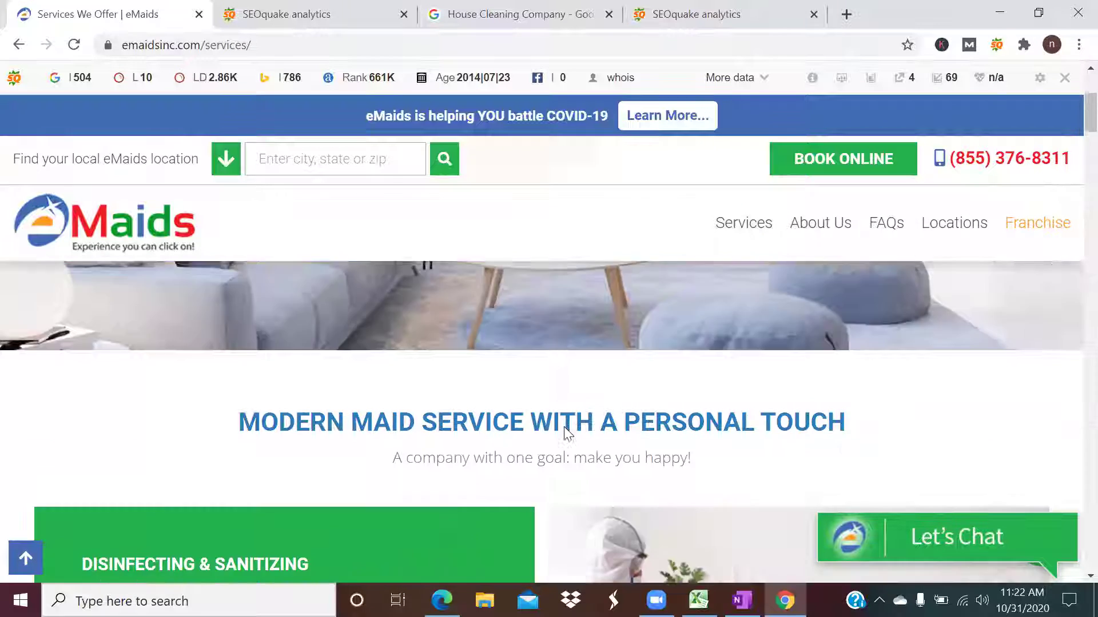
{"action": "scroll", "coordinate": [564, 433], "scroll_direction": "down", "scroll_amount": 3}
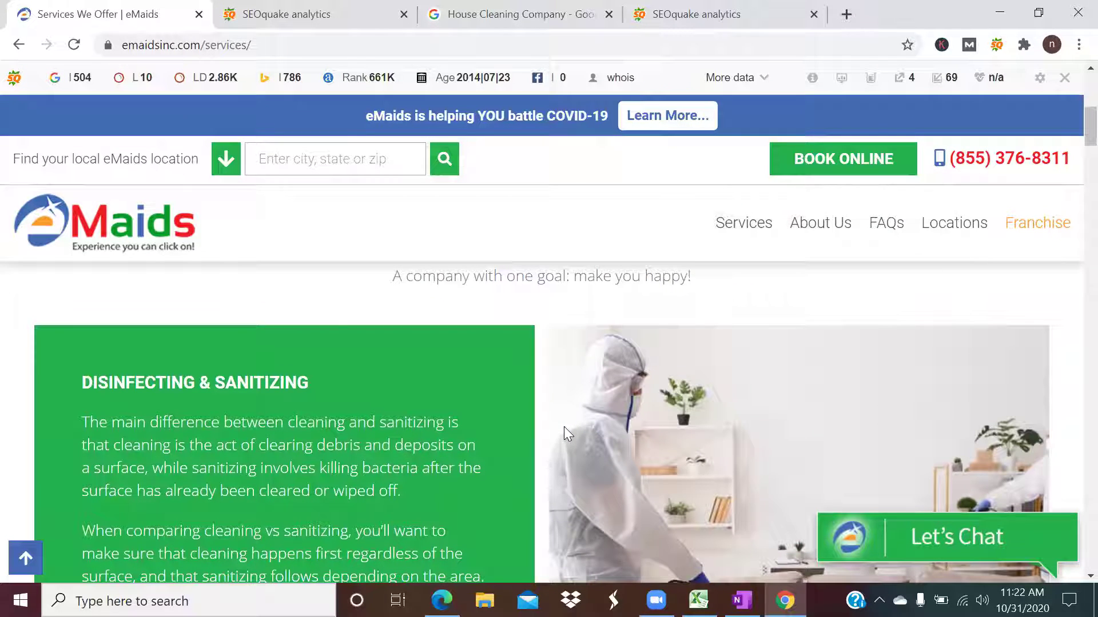
{"action": "scroll", "coordinate": [564, 426], "scroll_direction": "down", "scroll_amount": 2}
{"action": "scroll", "coordinate": [564, 426], "scroll_direction": "down", "scroll_amount": 1}
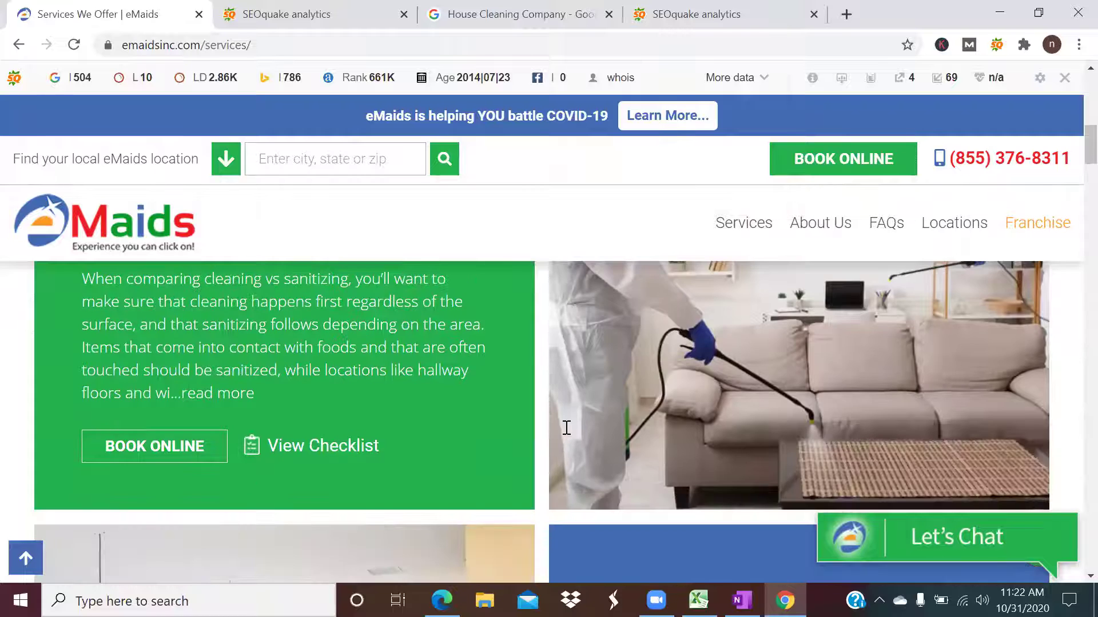
{"action": "scroll", "coordinate": [711, 350], "scroll_direction": "up", "scroll_amount": 8}
{"action": "scroll", "coordinate": [766, 264], "scroll_direction": "up", "scroll_amount": 2}
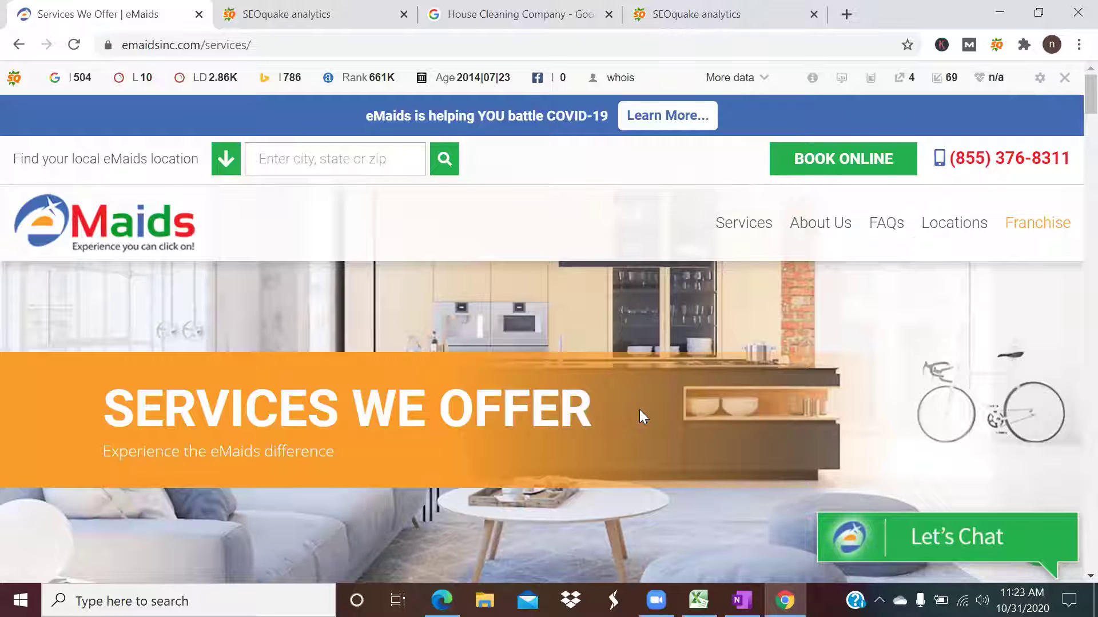
{"action": "scroll", "coordinate": [640, 409], "scroll_direction": "down", "scroll_amount": 1}
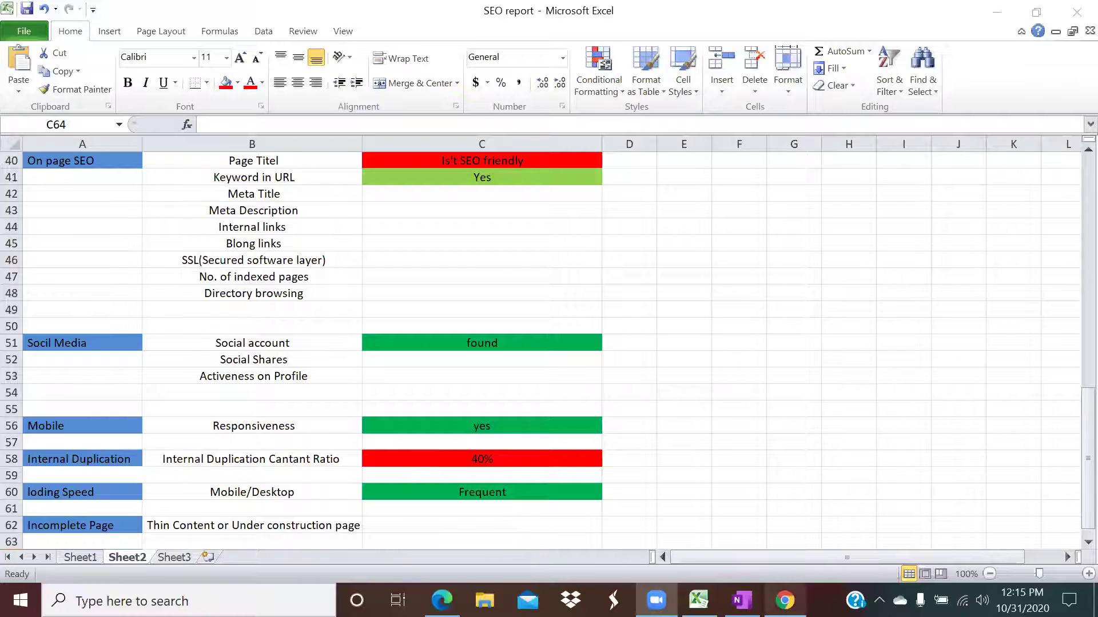
Review the findings and comments on Sheet2 of the SEO report workbook, from on-page SEO back up to branding.
{"action": "mouse_move", "coordinate": [784, 601]}
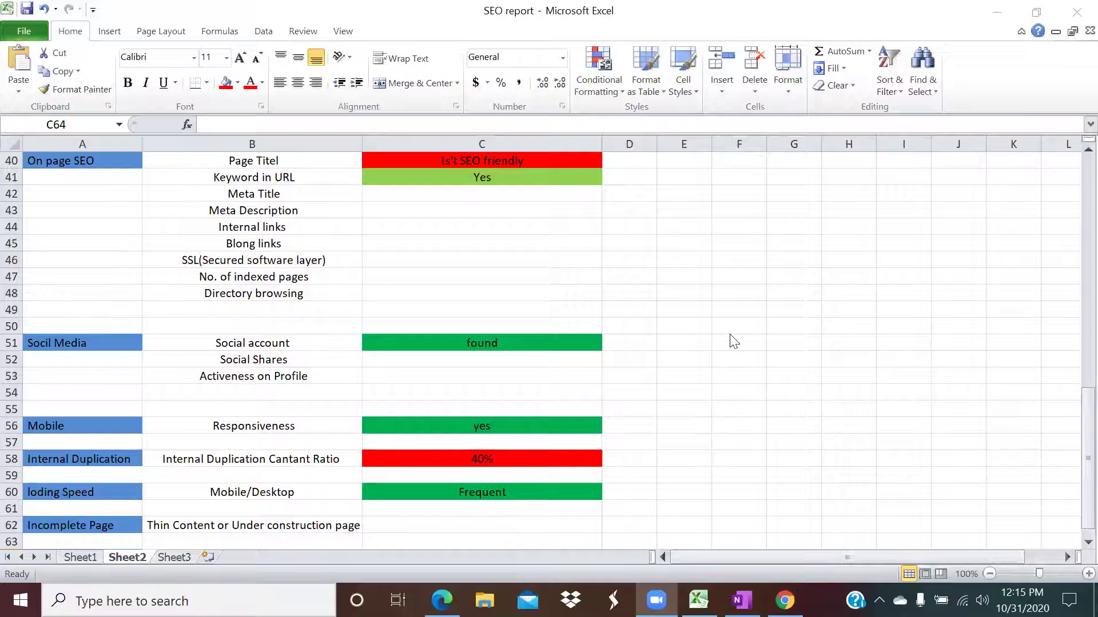
{"action": "scroll", "coordinate": [742, 309], "scroll_direction": "up", "scroll_amount": 6}
{"action": "scroll", "coordinate": [741, 309], "scroll_direction": "up", "scroll_amount": 2}
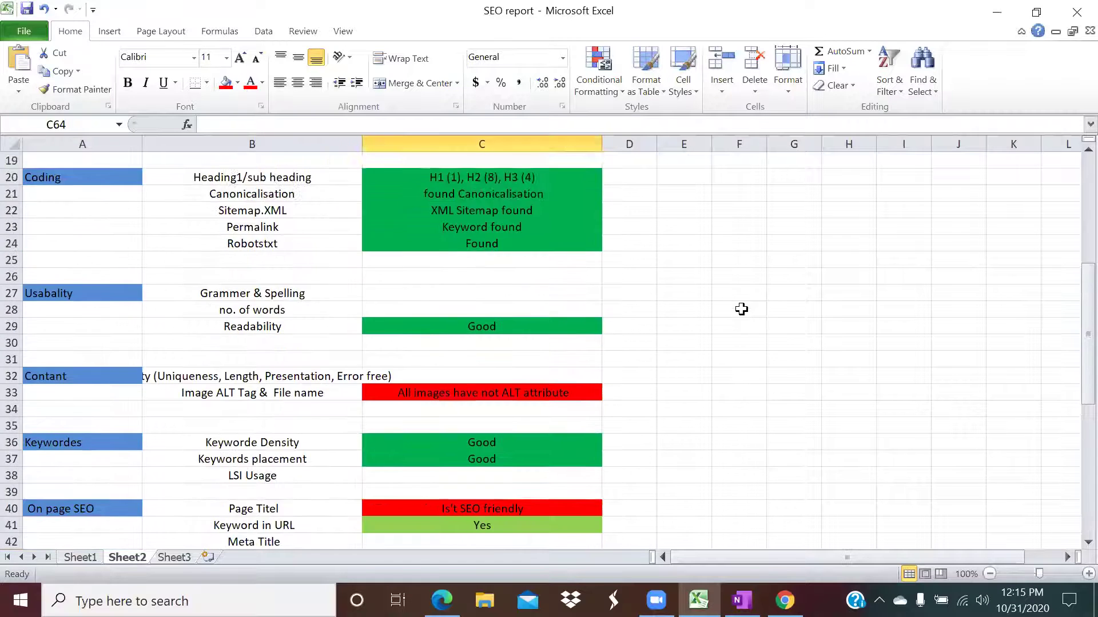
{"action": "scroll", "coordinate": [741, 309], "scroll_direction": "up", "scroll_amount": 5}
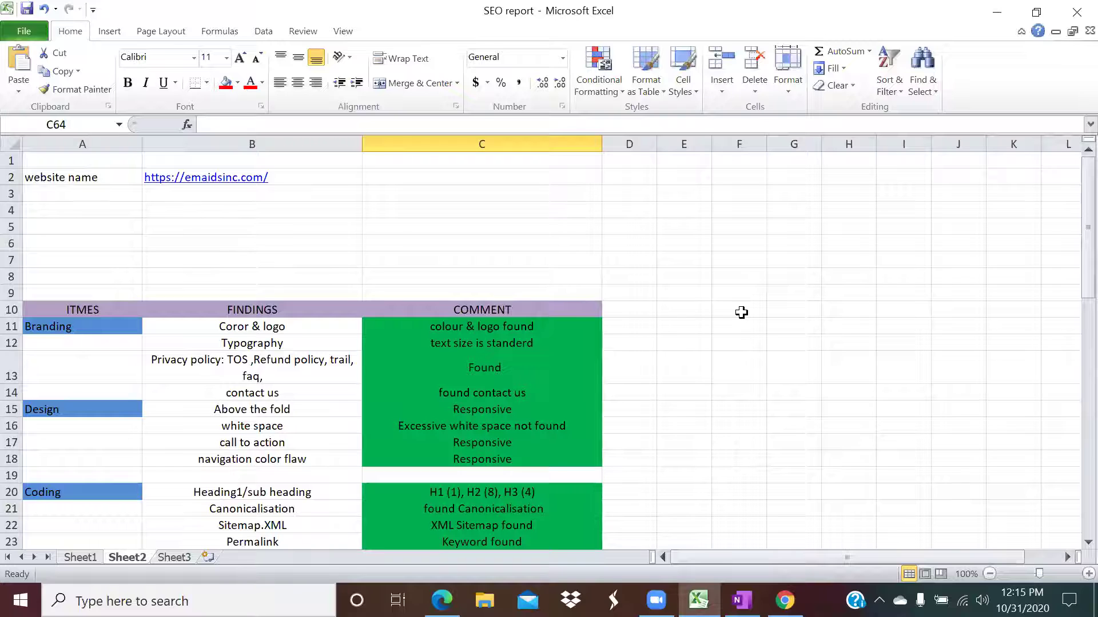
{"action": "scroll", "coordinate": [742, 312], "scroll_direction": "down", "scroll_amount": 1}
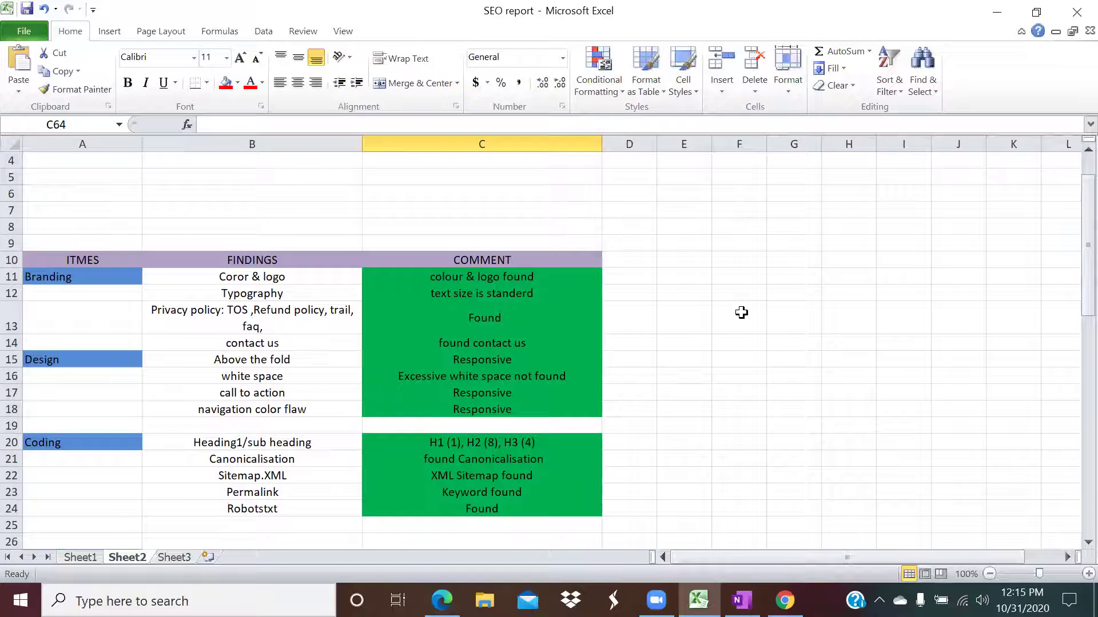
{"action": "scroll", "coordinate": [741, 312], "scroll_direction": "down", "scroll_amount": 1}
{"action": "scroll", "coordinate": [741, 313], "scroll_direction": "up", "scroll_amount": 1}
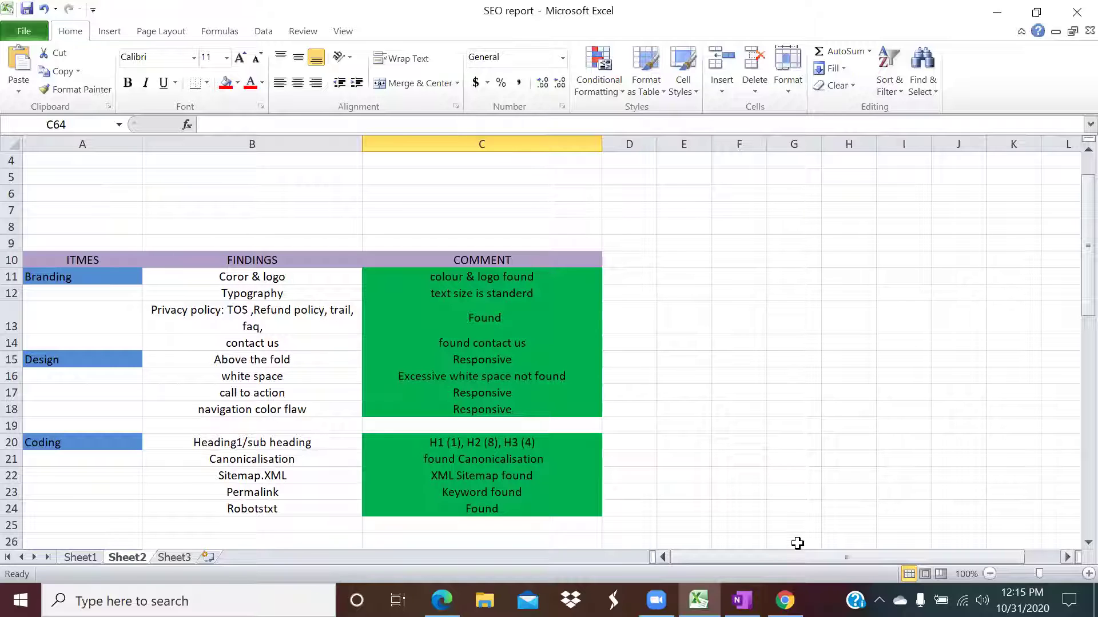
Switch to Chrome and examine the duplicate content and scanned pages sections of the Siteliner report for emaidsinc.com.
{"action": "left_click", "coordinate": [784, 600]}
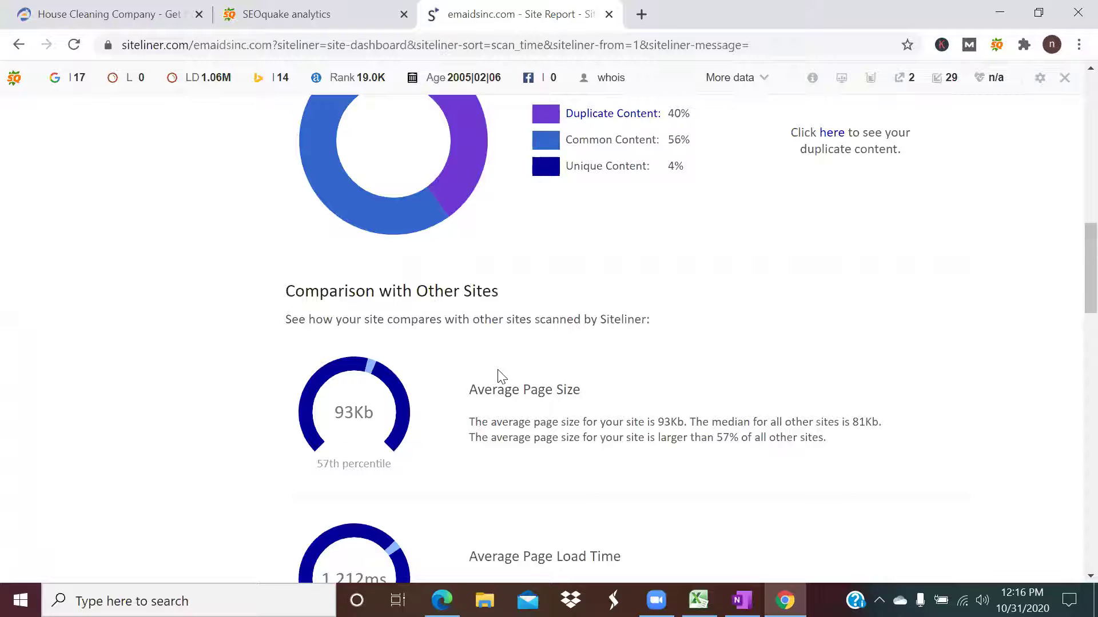
{"action": "scroll", "coordinate": [502, 375], "scroll_direction": "up", "scroll_amount": 5}
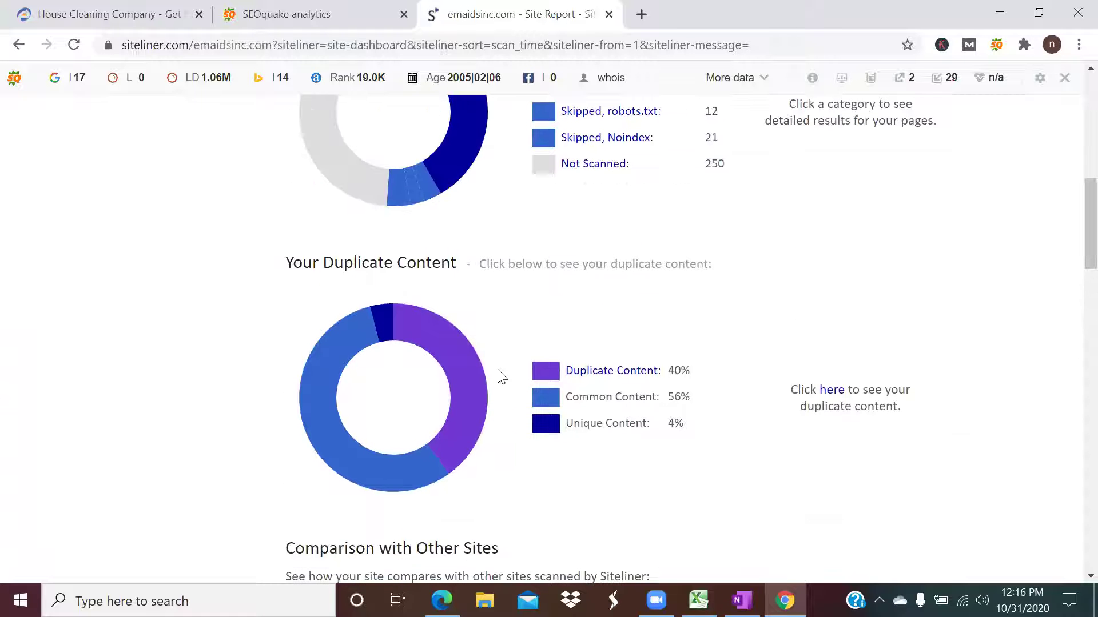
{"action": "scroll", "coordinate": [501, 376], "scroll_direction": "up", "scroll_amount": 2}
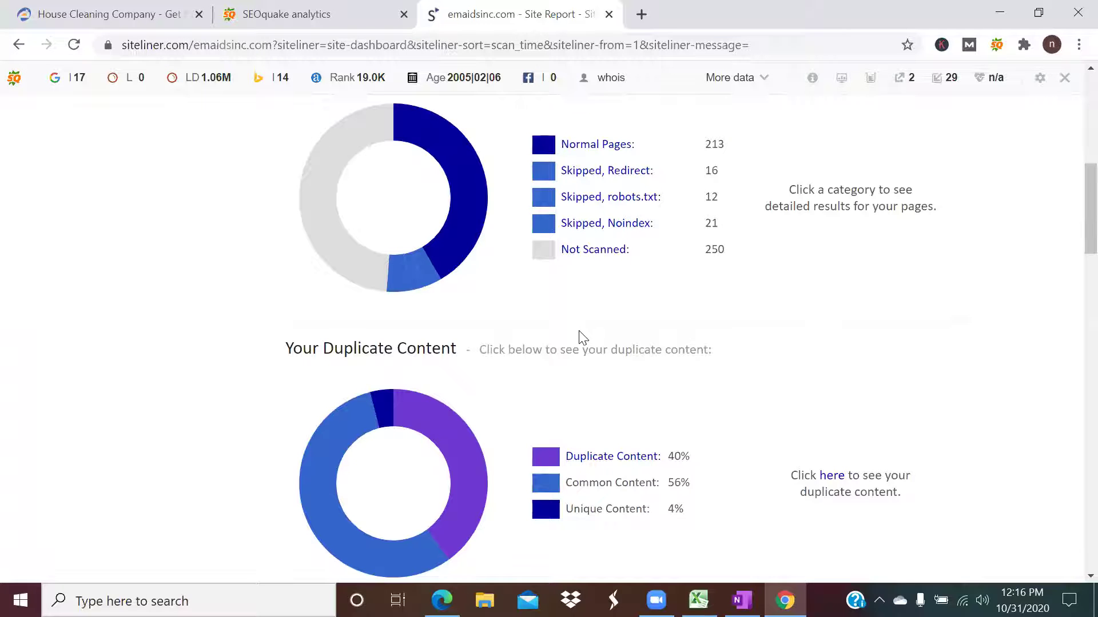
{"action": "scroll", "coordinate": [580, 337], "scroll_direction": "up", "scroll_amount": 1}
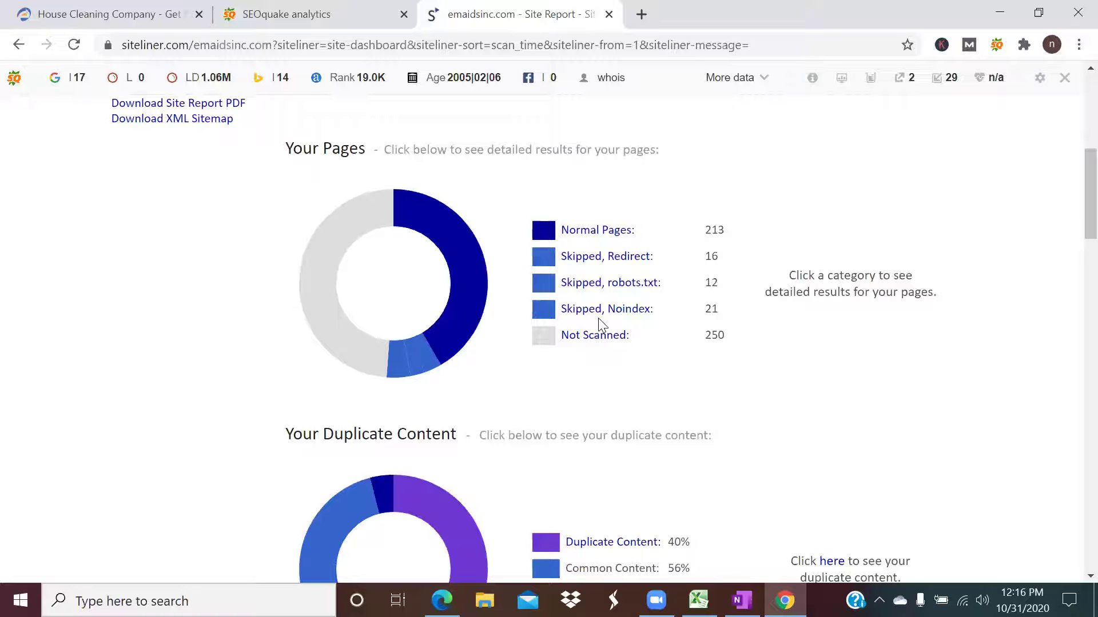
{"action": "scroll", "coordinate": [598, 325], "scroll_direction": "up", "scroll_amount": 1}
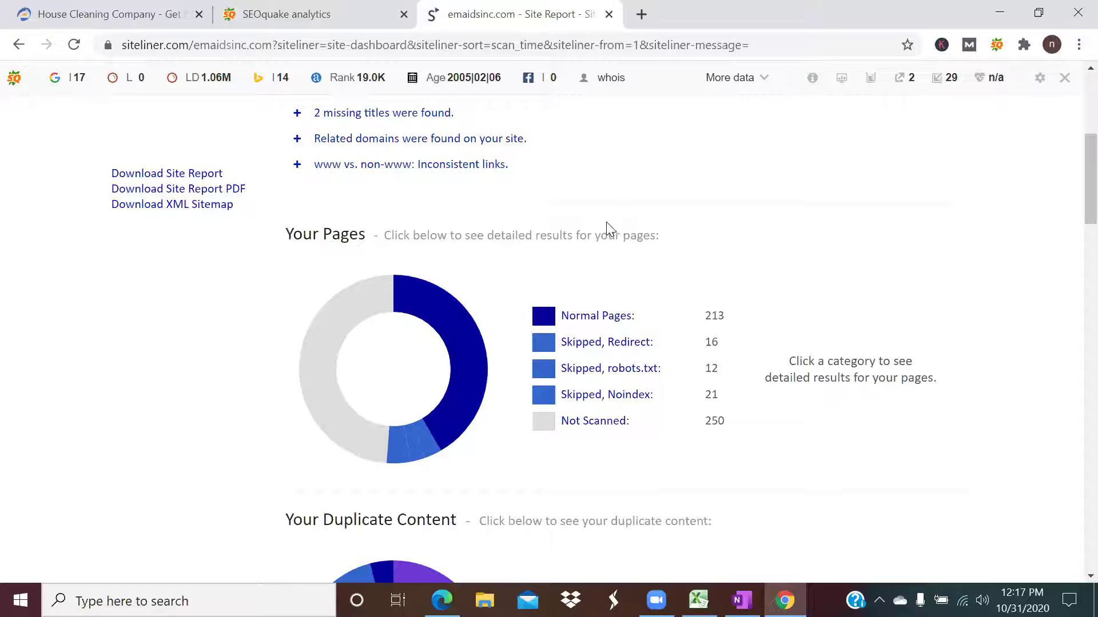
Search Google for "broken link checker" in a new browser tab and open the brokenlinkcheck.com result.
{"action": "left_click", "coordinate": [641, 16]}
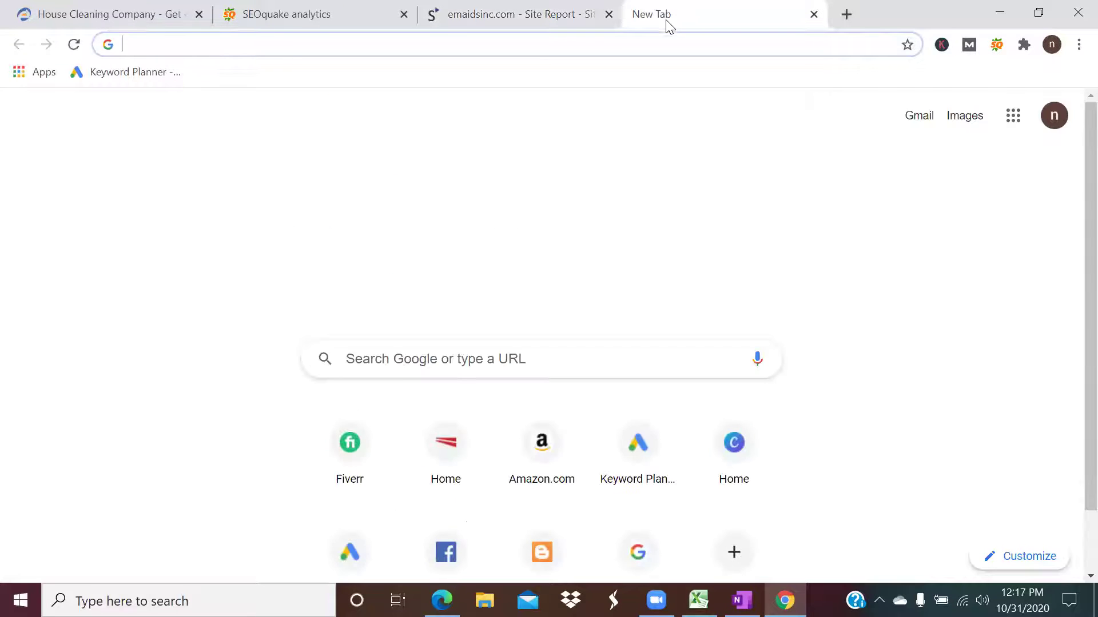
{"action": "left_click", "coordinate": [641, 44]}
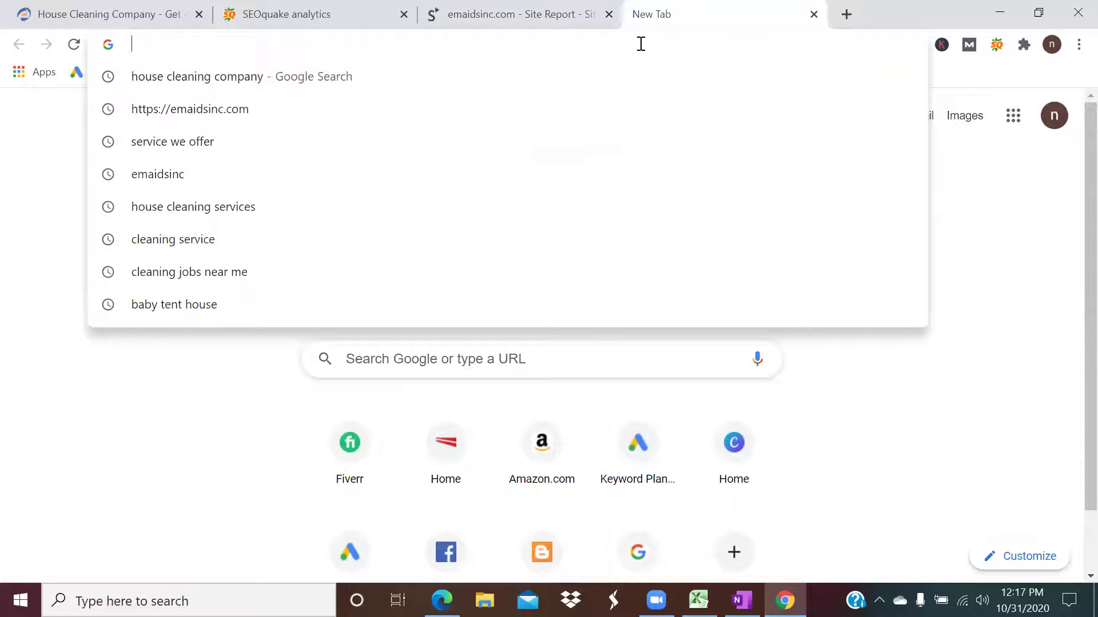
{"action": "type", "text": "broken"}
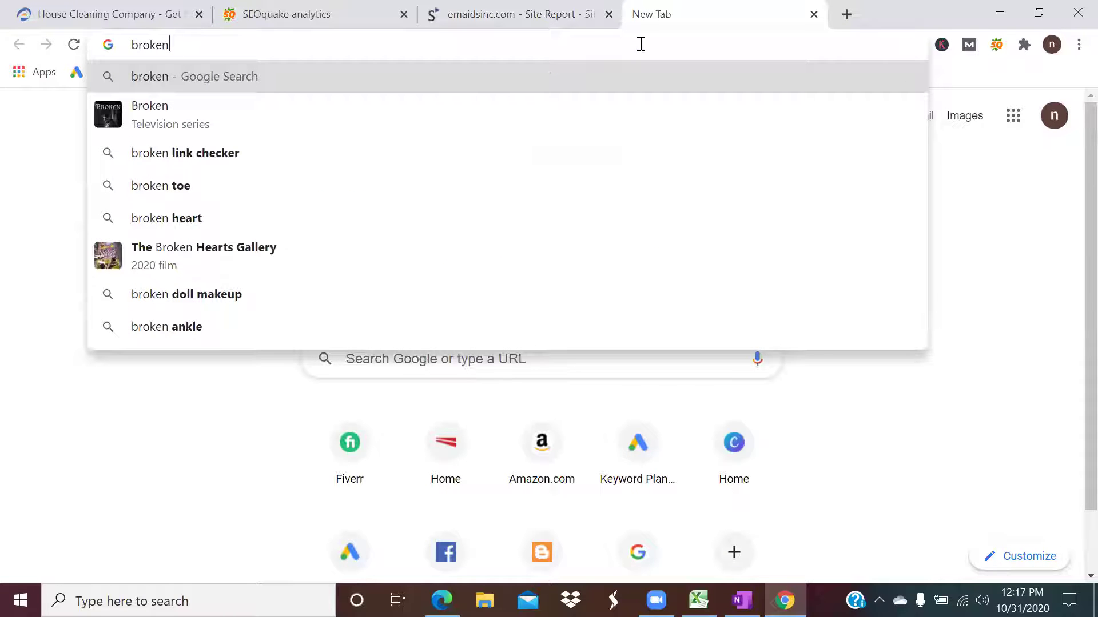
{"action": "left_click", "coordinate": [182, 154]}
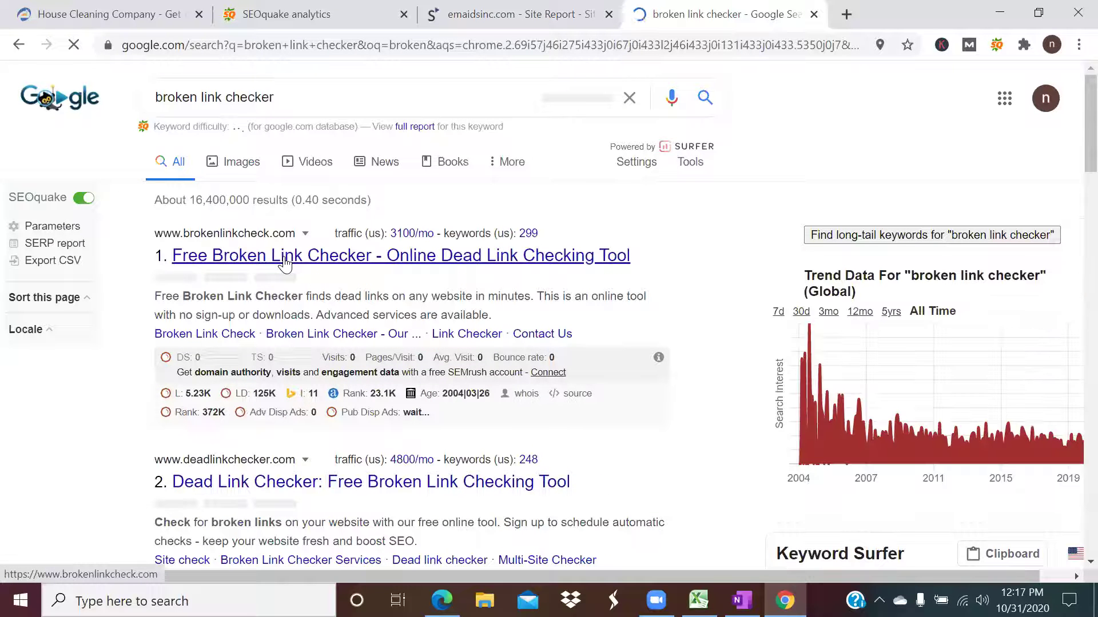
{"action": "left_click", "coordinate": [295, 258]}
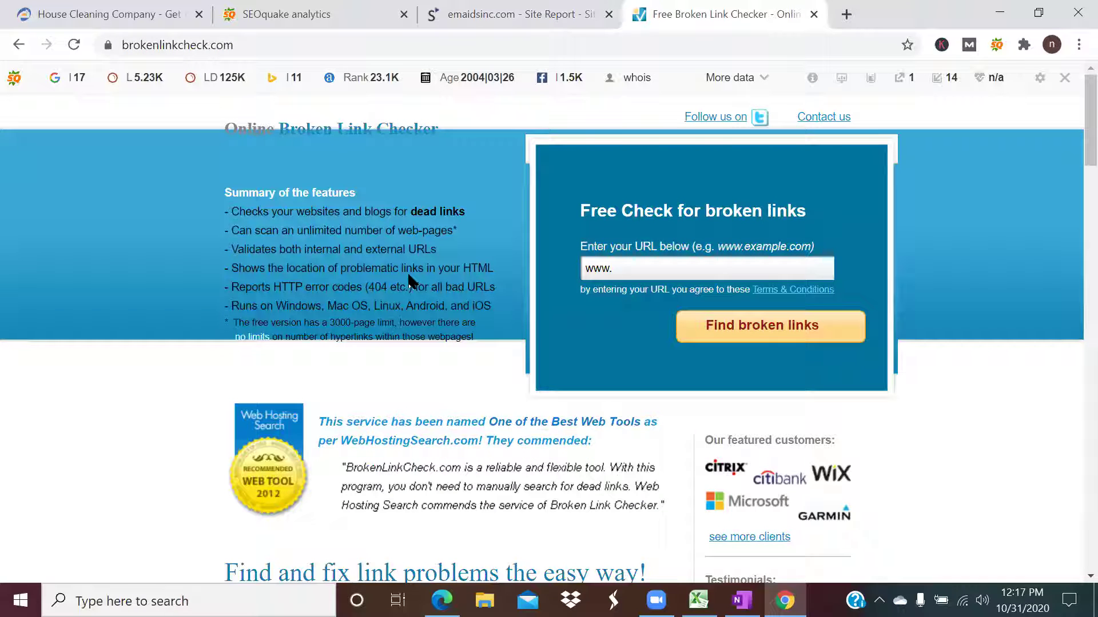
{"action": "left_click", "coordinate": [646, 266]}
{"action": "right_click", "coordinate": [646, 266]}
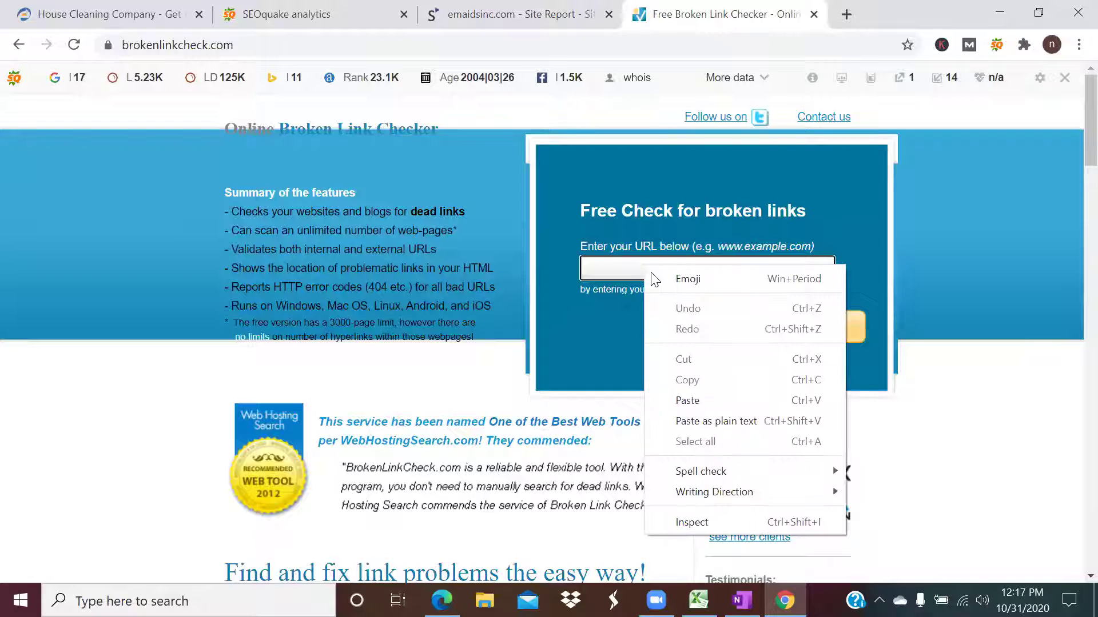
{"action": "left_click", "coordinate": [686, 400]}
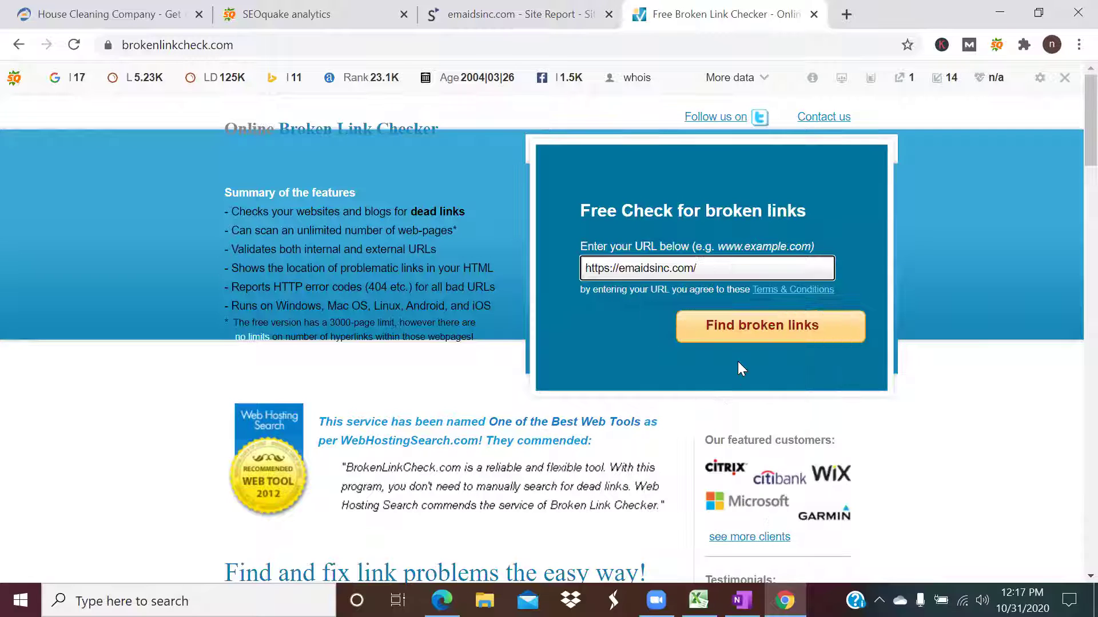
{"action": "left_click", "coordinate": [775, 338]}
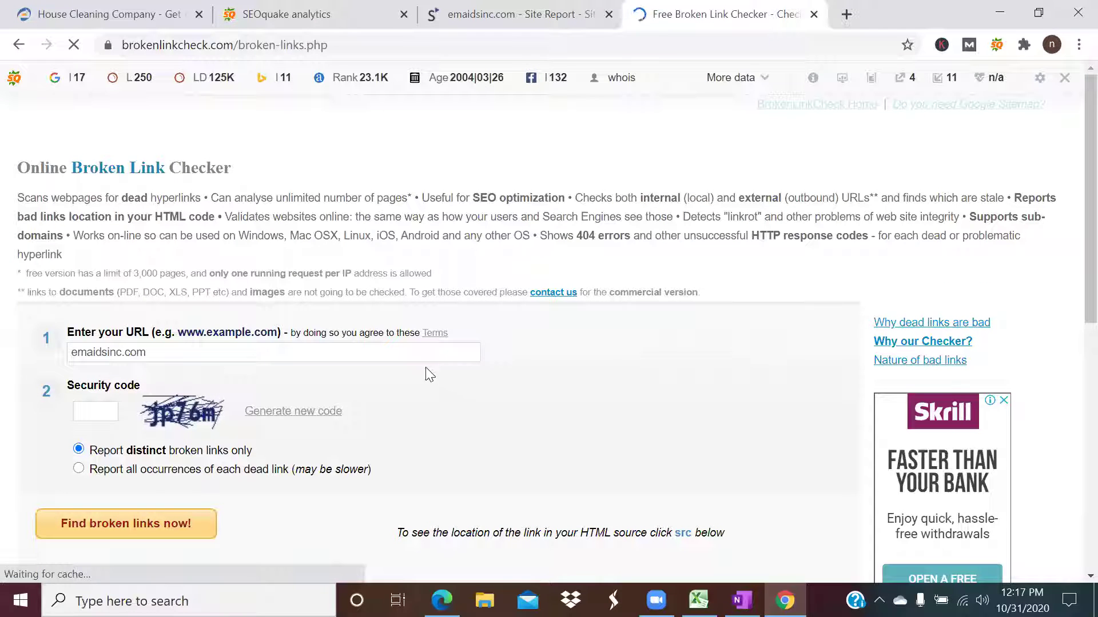
Try to start the broken-link scan of emaidsinc.com by entering the security code from the image.
{"action": "scroll", "coordinate": [380, 349], "scroll_direction": "down", "scroll_amount": 2}
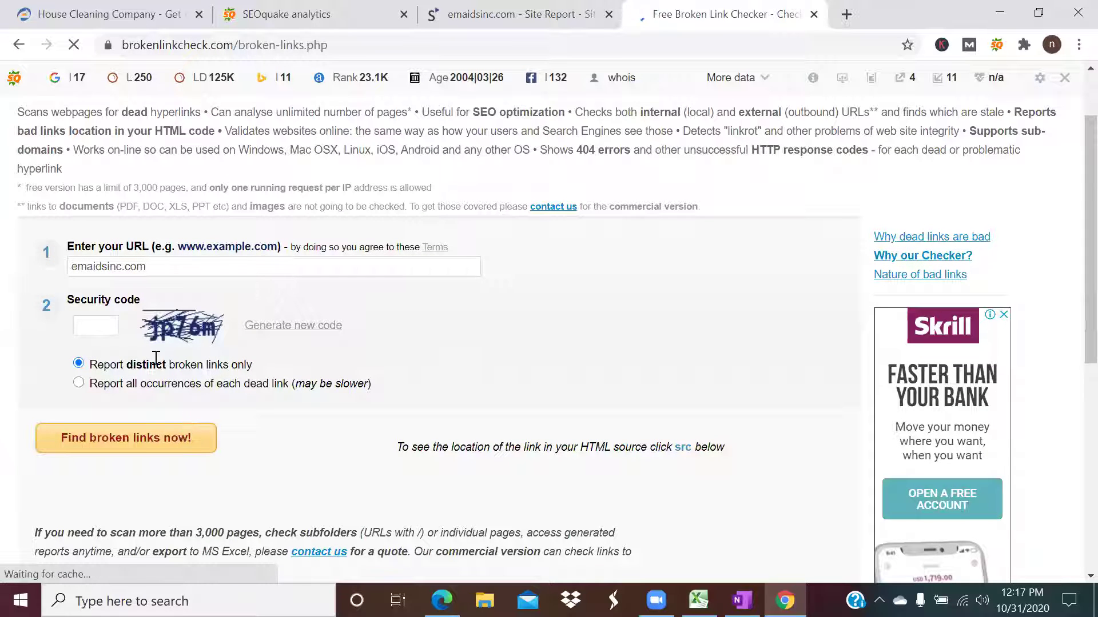
{"action": "left_click", "coordinate": [108, 322]}
{"action": "type", "text": "jp76"}
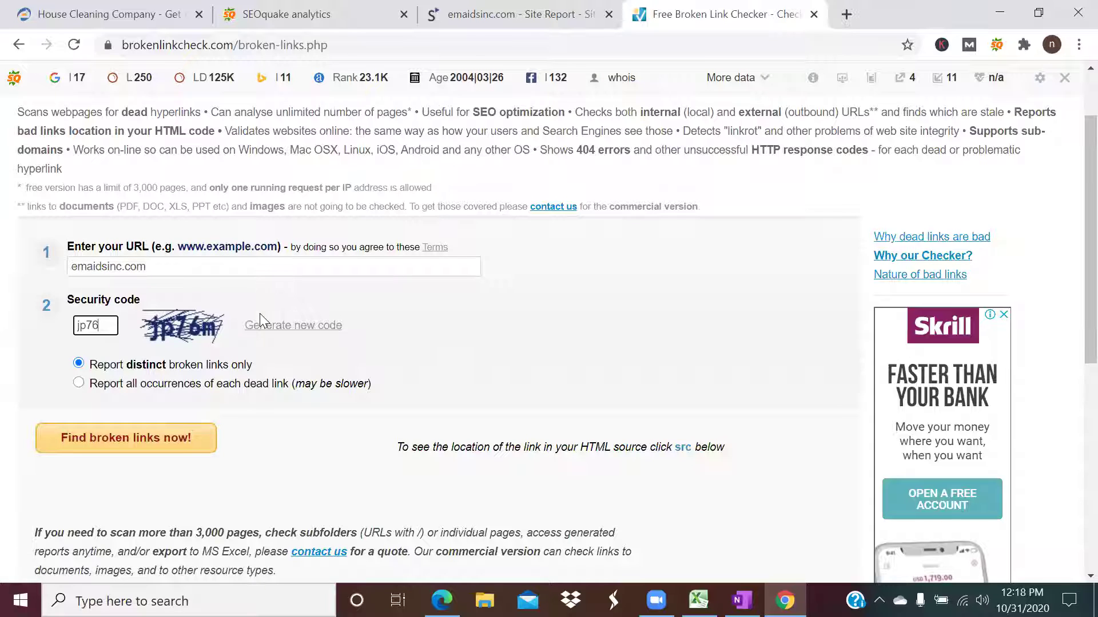
{"action": "type", "text": "m"}
{"action": "left_click", "coordinate": [162, 441]}
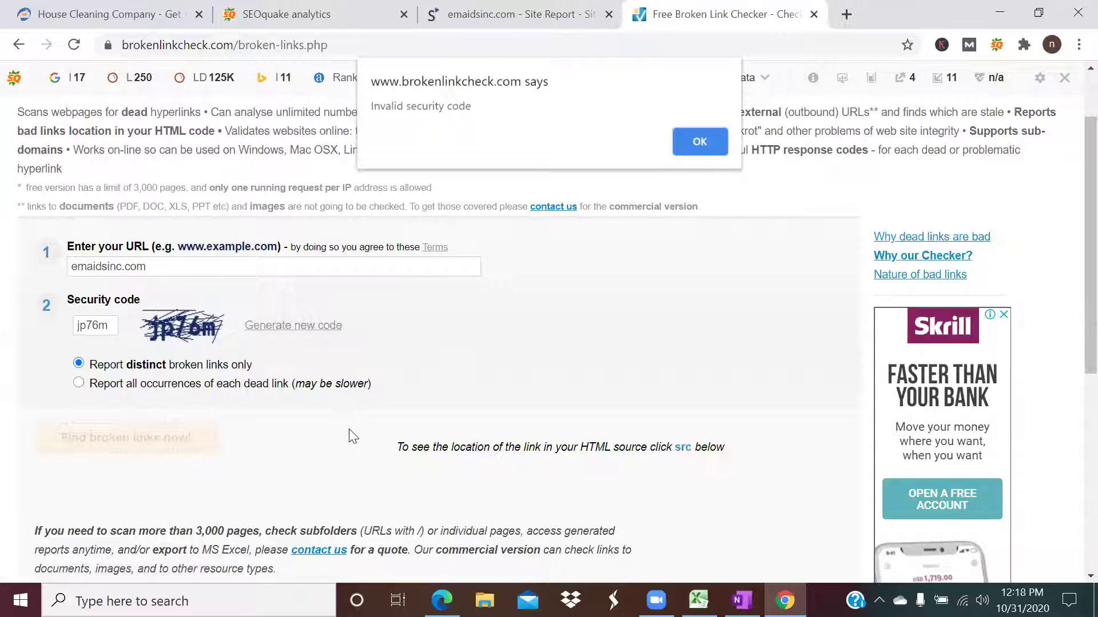
{"action": "left_click", "coordinate": [691, 143]}
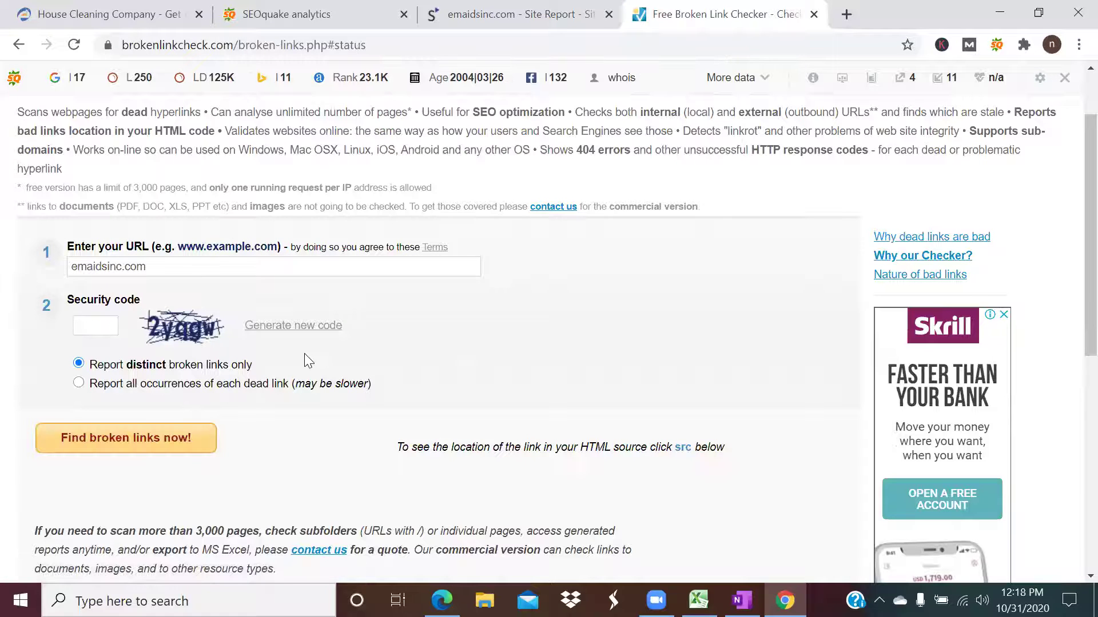
Enter the newly generated security code, start the scan for distinct broken links on emaidsinc.com, and check its status.
{"action": "scroll", "coordinate": [299, 400], "scroll_direction": "up", "scroll_amount": 1}
{"action": "scroll", "coordinate": [274, 392], "scroll_direction": "down", "scroll_amount": 1}
{"action": "left_click", "coordinate": [96, 325]}
{"action": "type", "text": "2yq"}
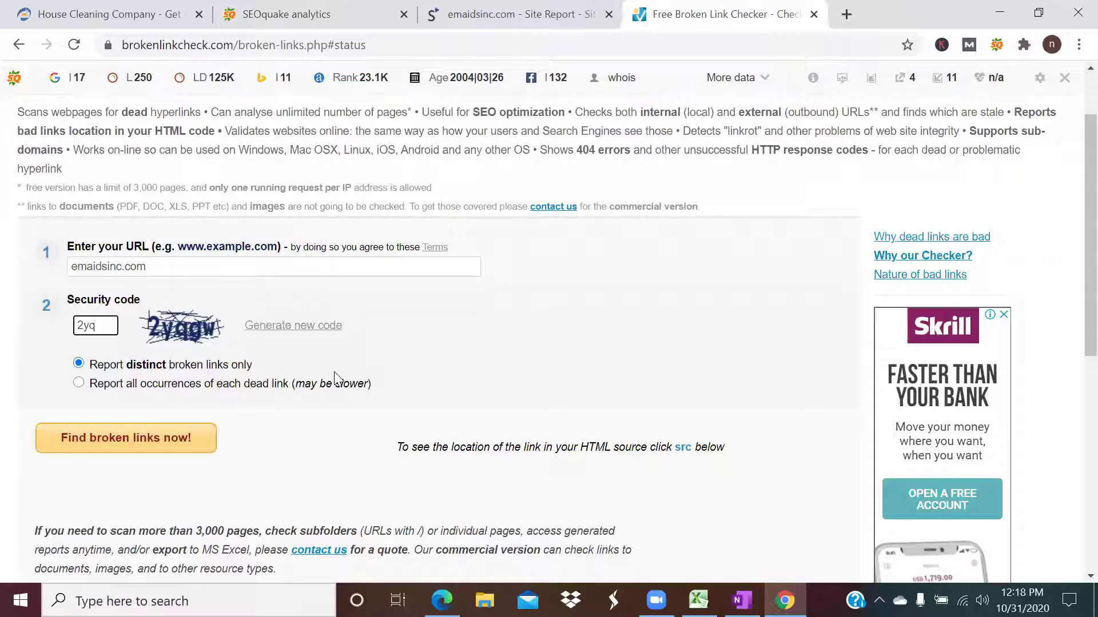
{"action": "type", "text": "gw"}
{"action": "left_click", "coordinate": [135, 441]}
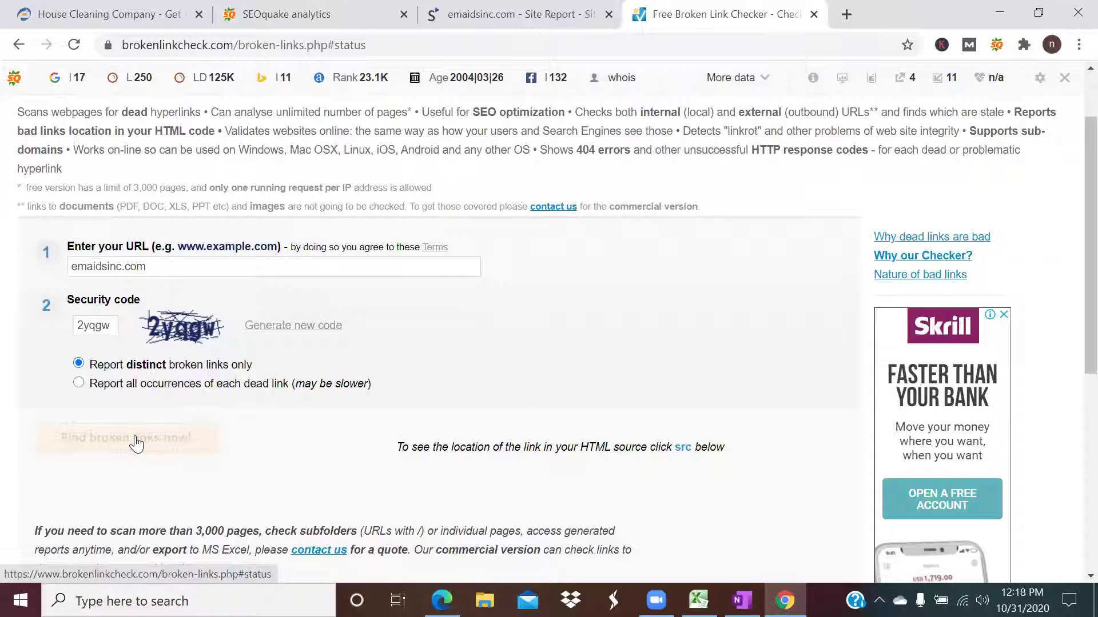
{"action": "scroll", "coordinate": [251, 478], "scroll_direction": "down", "scroll_amount": 1}
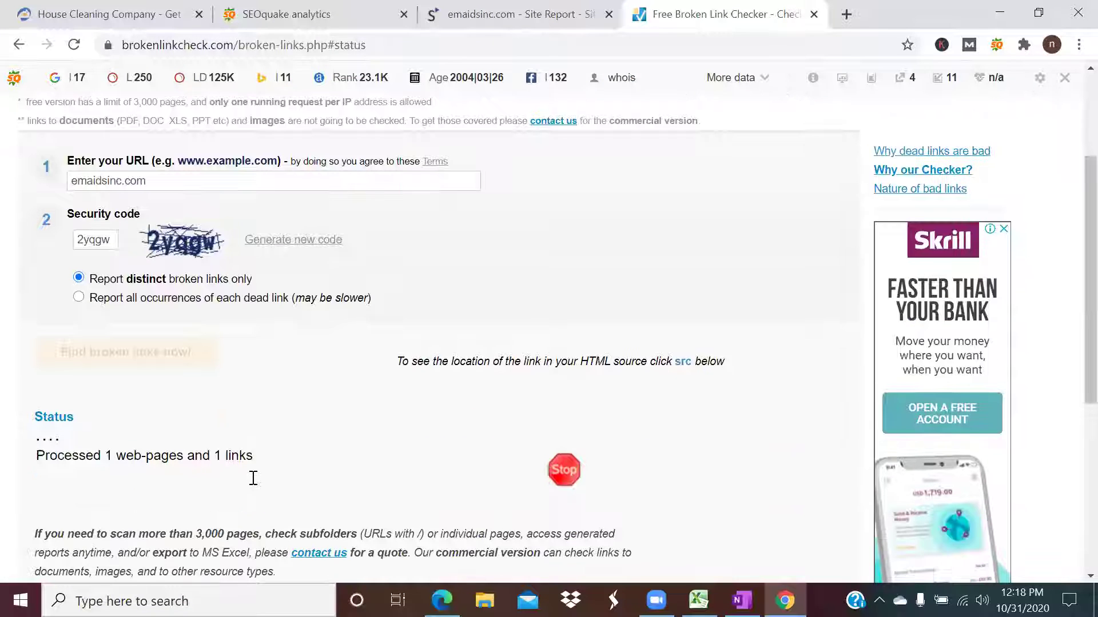
{"action": "scroll", "coordinate": [253, 479], "scroll_direction": "down", "scroll_amount": 1}
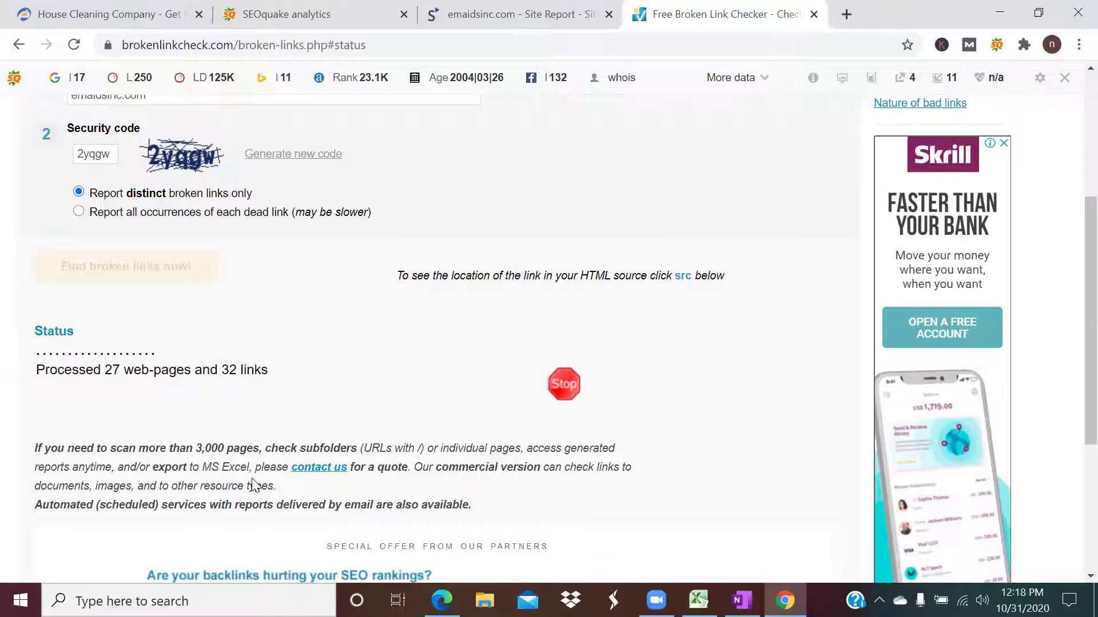
{"action": "scroll", "coordinate": [254, 486], "scroll_direction": "down", "scroll_amount": 2}
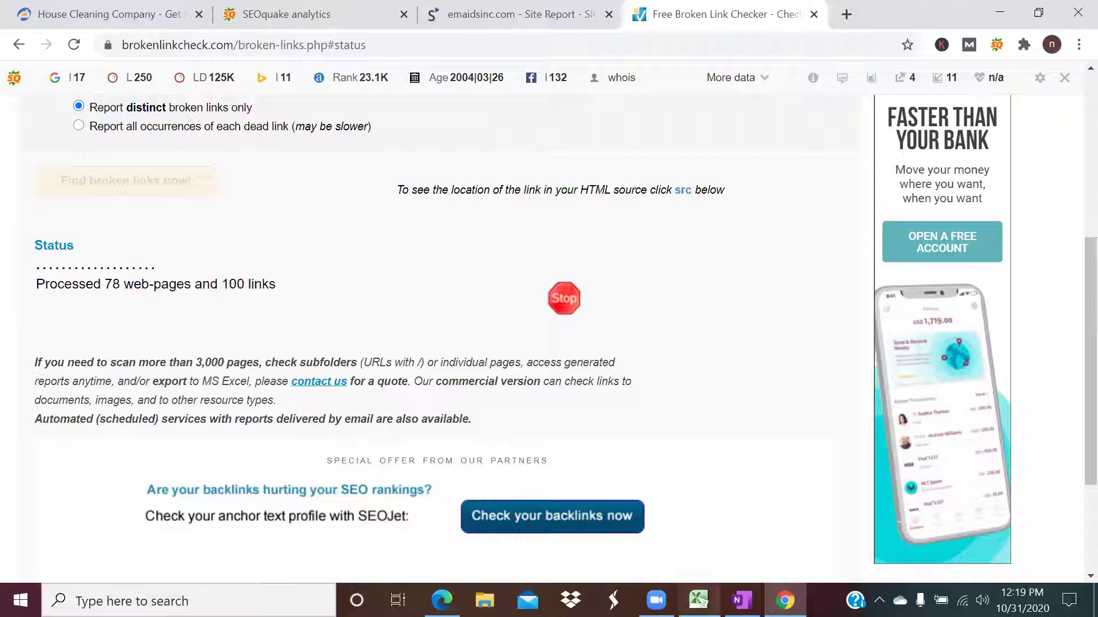
Switch to the Excel SEO report and review Sheet2 from branding to on-page SEO, ending at the empty SSL comment cell.
{"action": "mouse_move", "coordinate": [699, 601]}
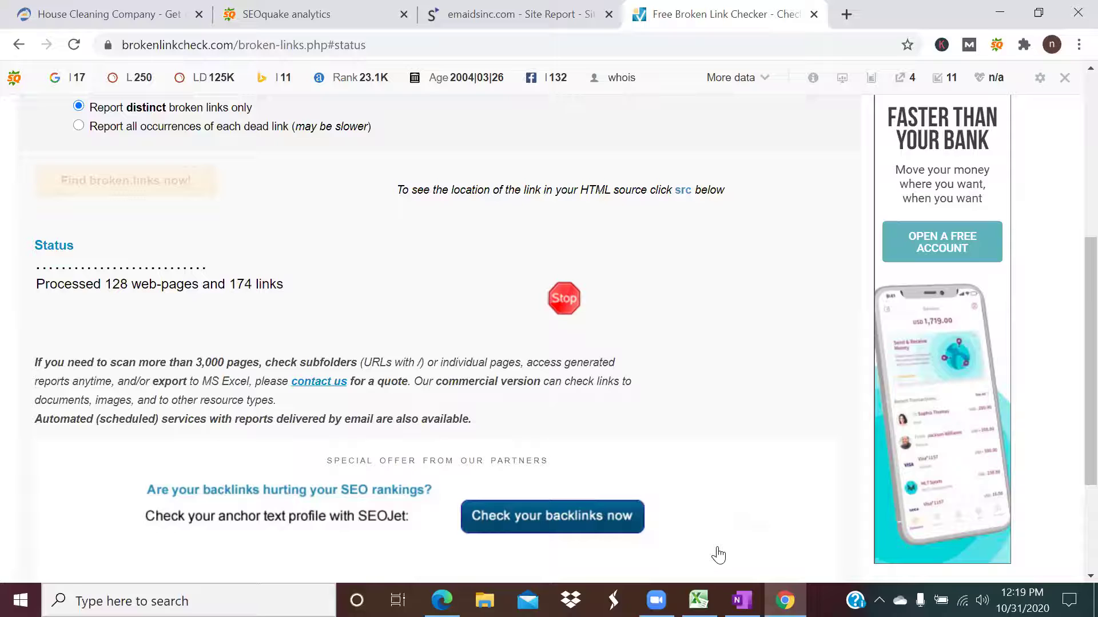
{"action": "key", "text": "alt+Tab"}
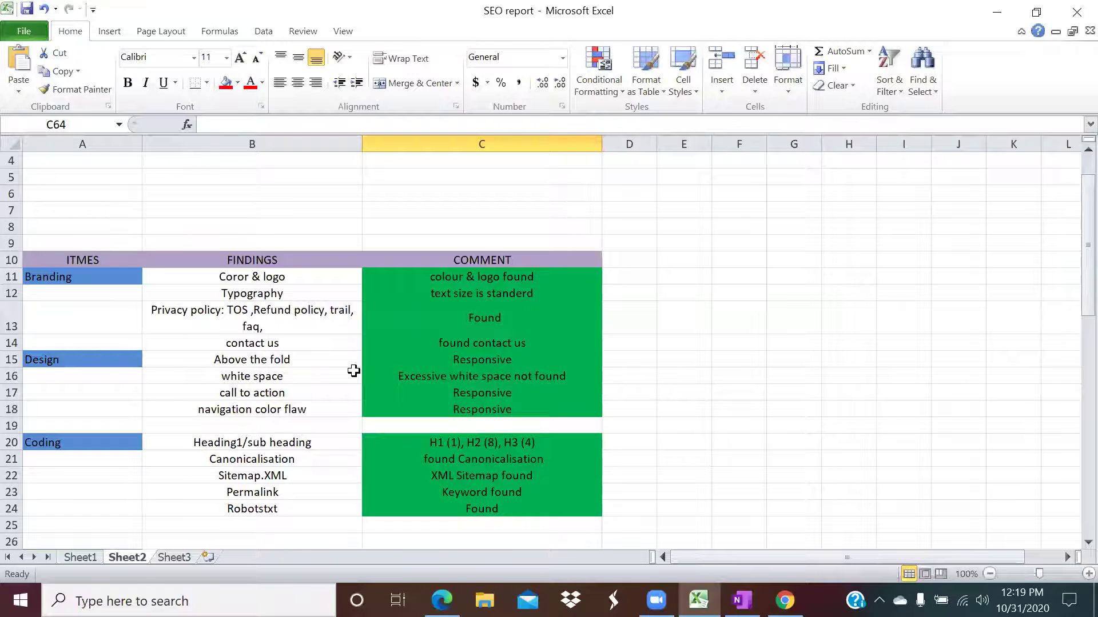
{"action": "scroll", "coordinate": [354, 371], "scroll_direction": "down", "scroll_amount": 2}
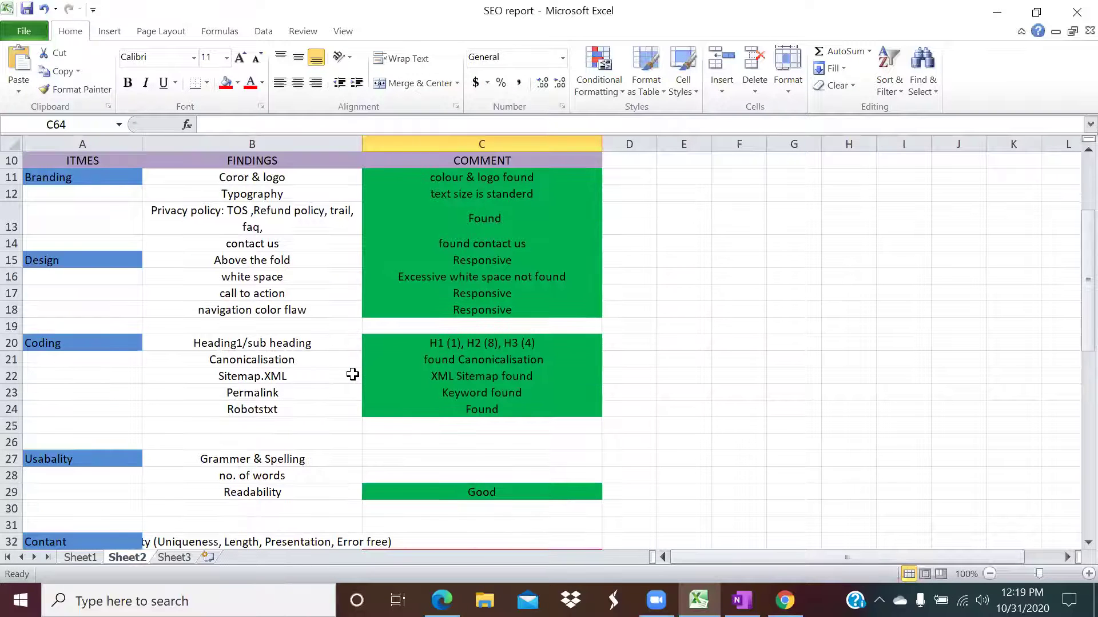
{"action": "scroll", "coordinate": [353, 375], "scroll_direction": "down", "scroll_amount": 1}
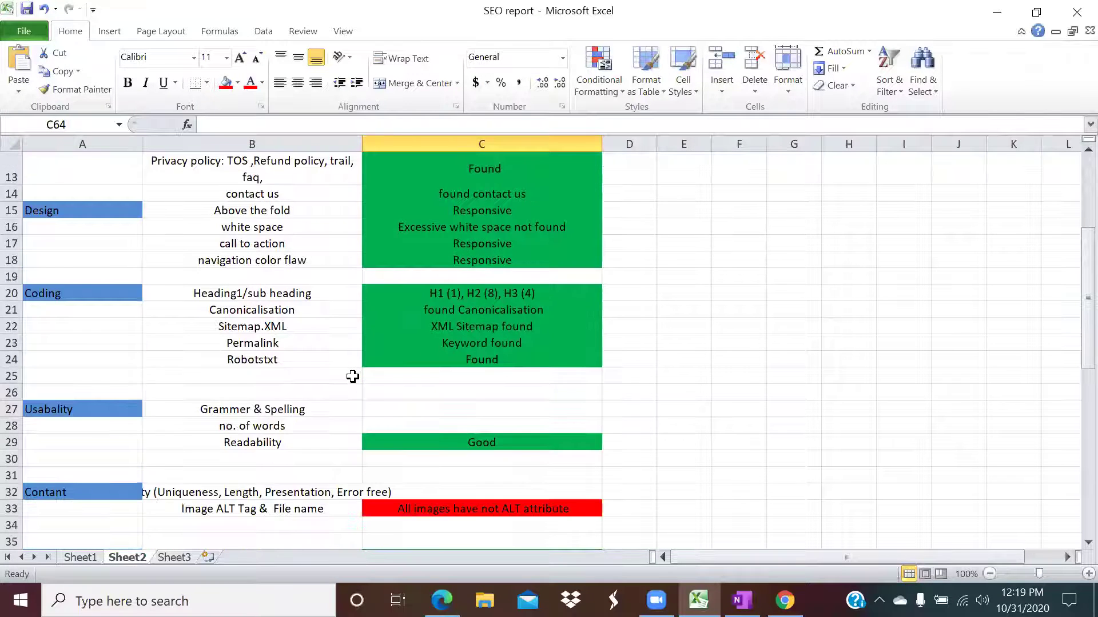
{"action": "scroll", "coordinate": [352, 378], "scroll_direction": "down", "scroll_amount": 1}
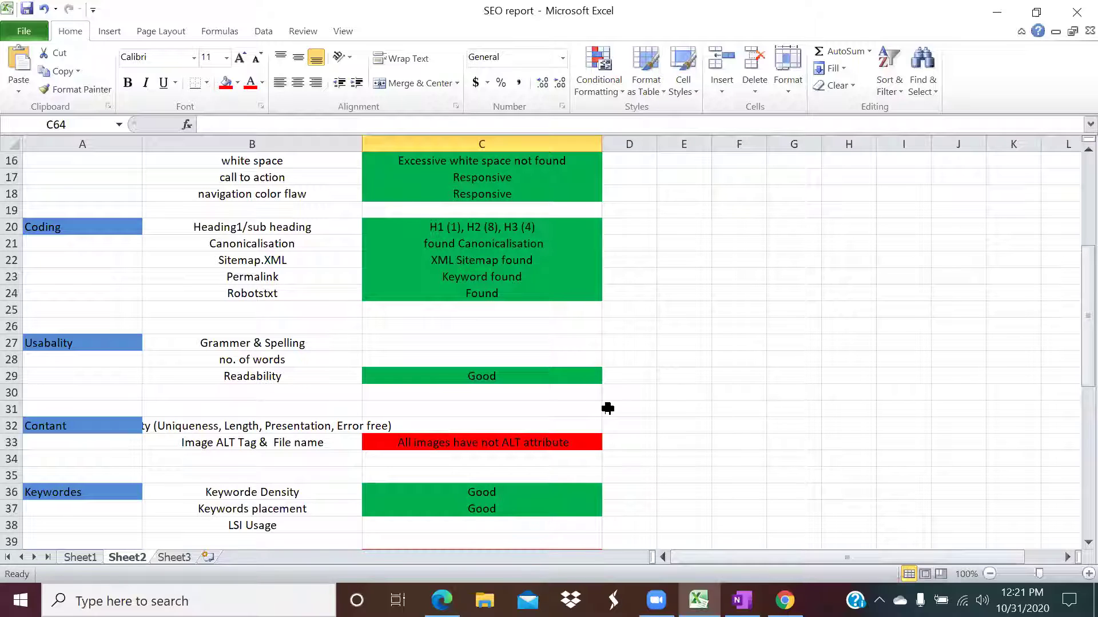
{"action": "scroll", "coordinate": [515, 354], "scroll_direction": "down", "scroll_amount": 1}
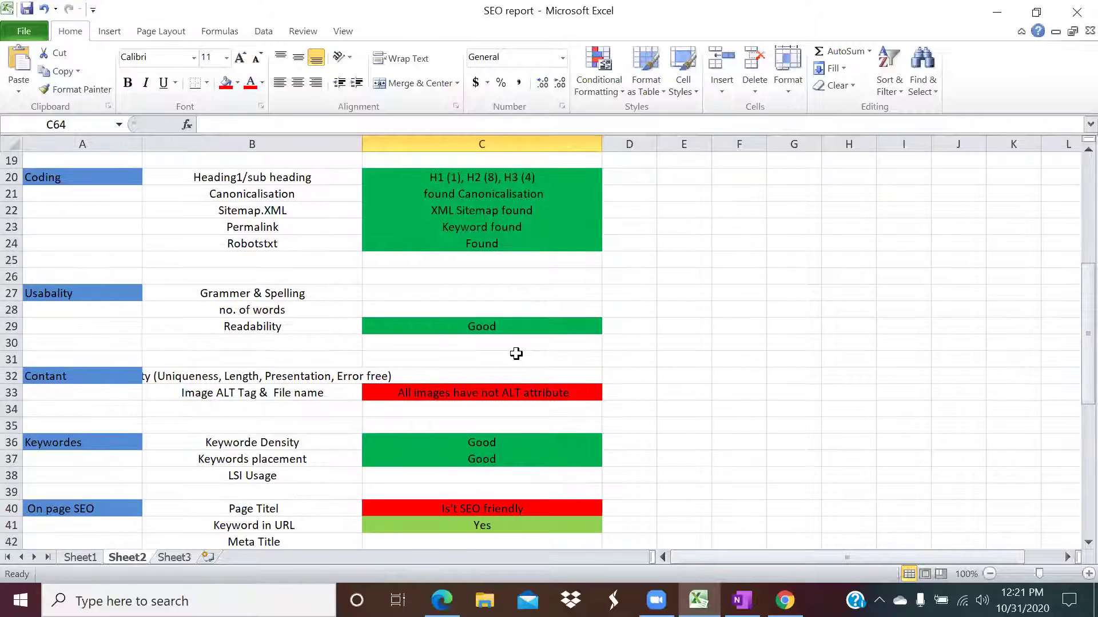
{"action": "scroll", "coordinate": [516, 354], "scroll_direction": "down", "scroll_amount": 1}
{"action": "scroll", "coordinate": [515, 354], "scroll_direction": "down", "scroll_amount": 1}
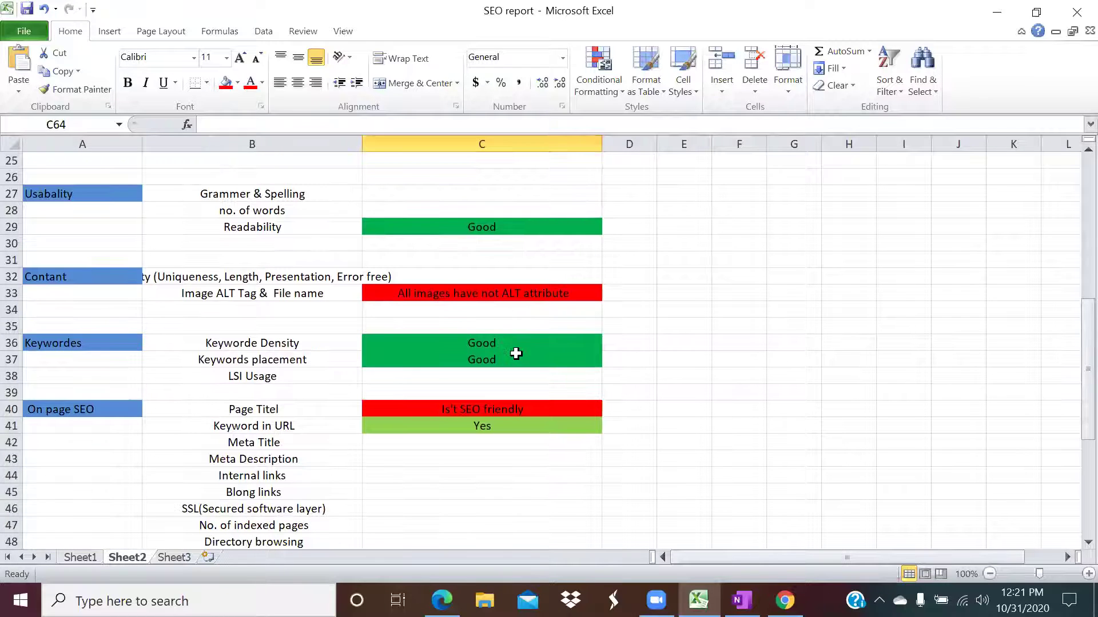
{"action": "scroll", "coordinate": [515, 355], "scroll_direction": "down", "scroll_amount": 1}
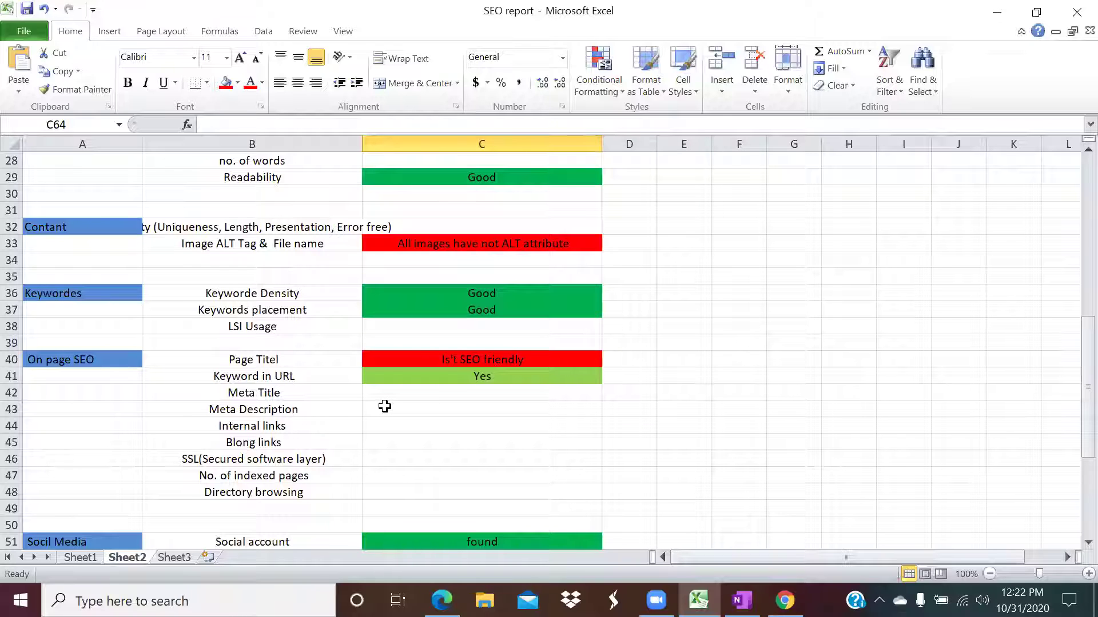
{"action": "left_click", "coordinate": [399, 456]}
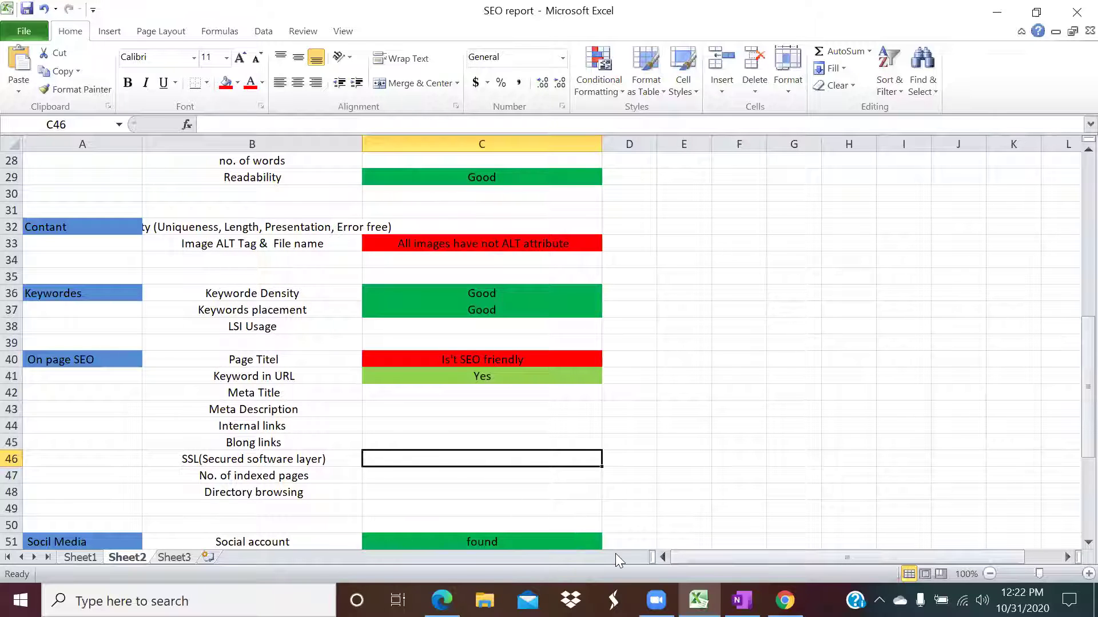
Switch to Chrome and examine the SEOquake diagnosis of emaidsinc.com from page analysis through mobile compliance to site compliance.
{"action": "key", "text": "alt+Tab"}
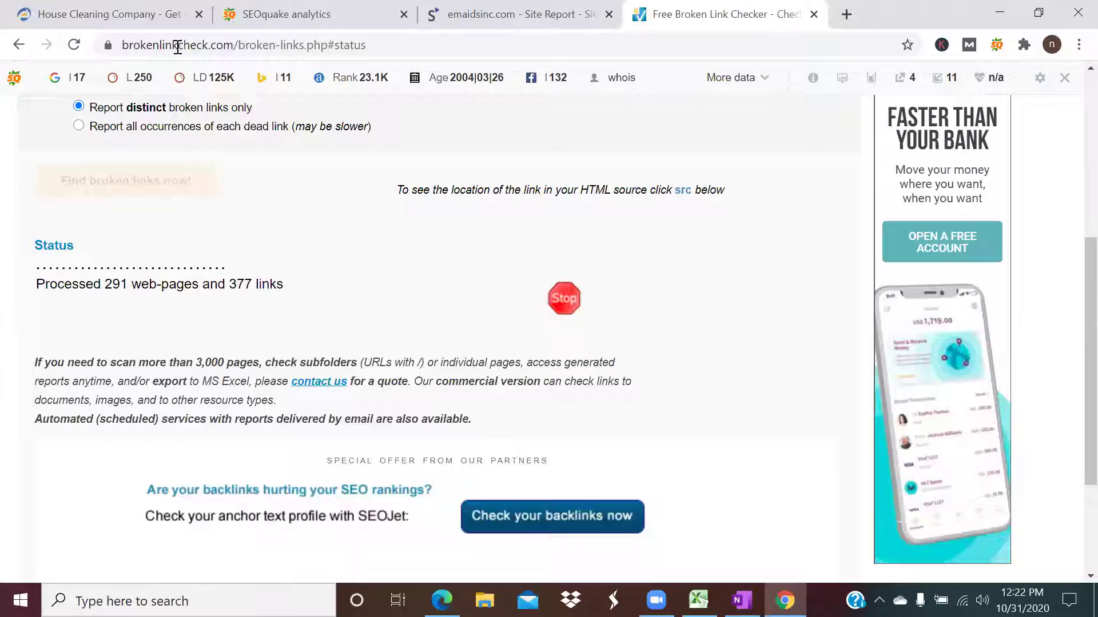
{"action": "key", "text": "ctrl+Tab"}
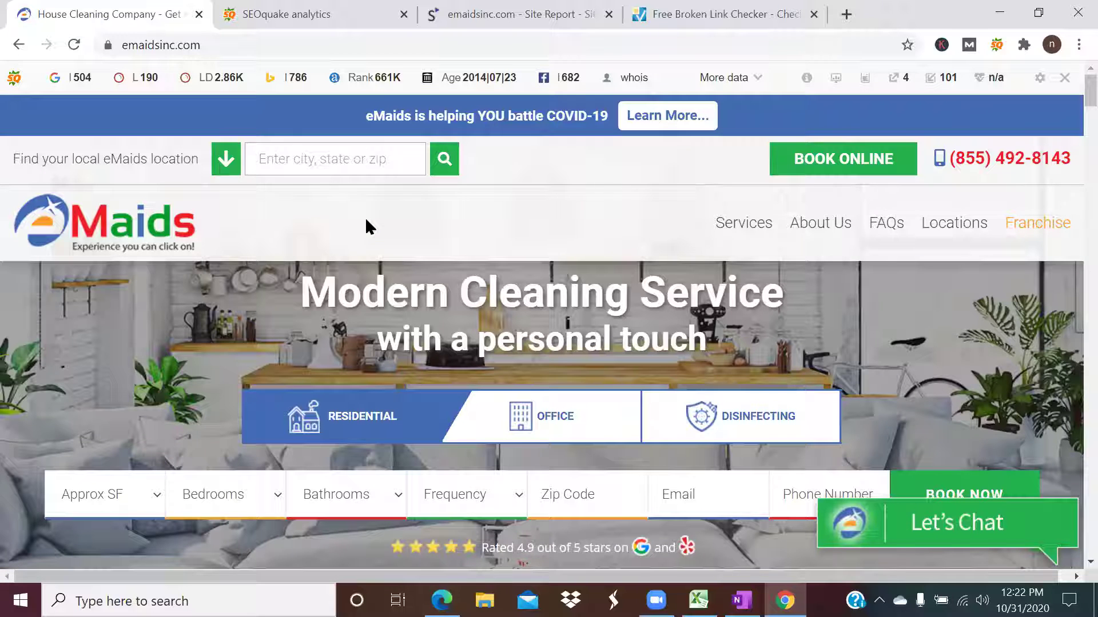
{"action": "left_click", "coordinate": [329, 17]}
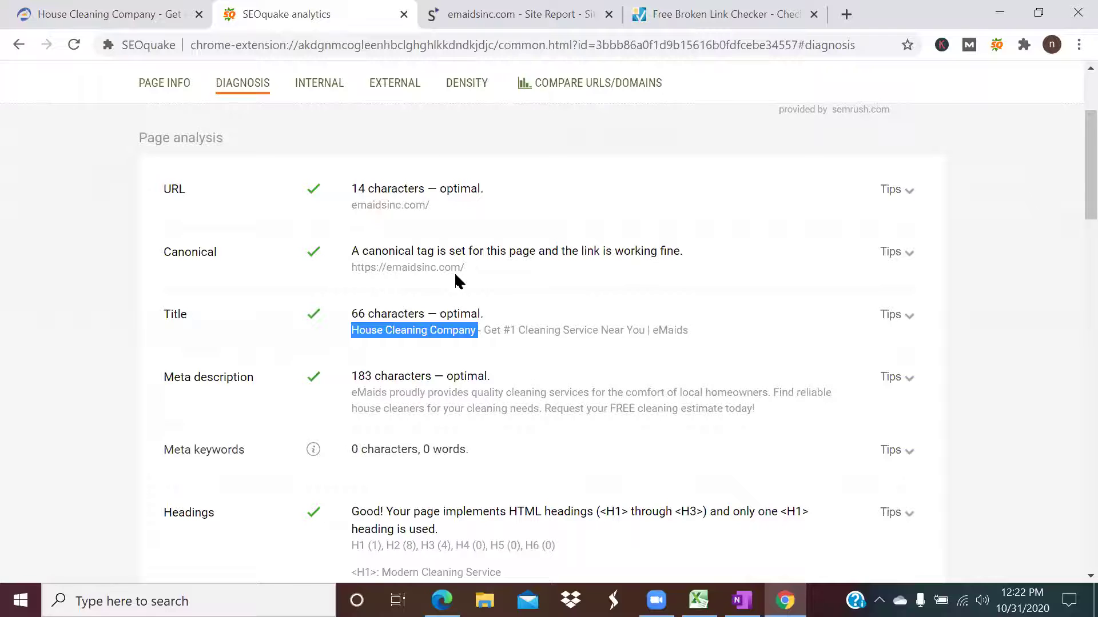
{"action": "scroll", "coordinate": [448, 278], "scroll_direction": "down", "scroll_amount": 3}
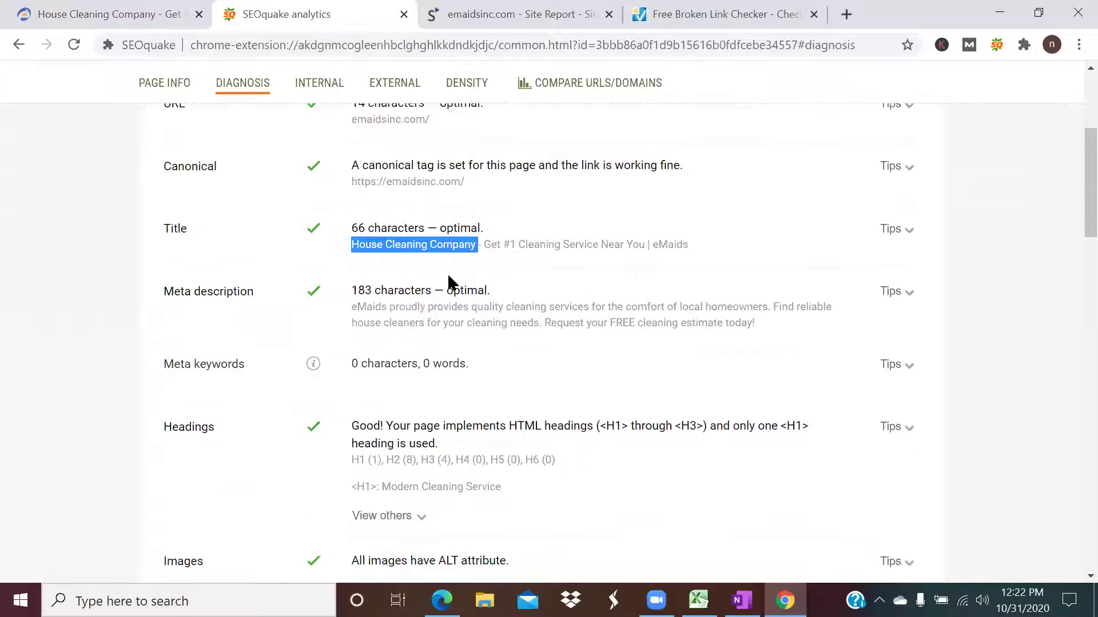
{"action": "scroll", "coordinate": [450, 277], "scroll_direction": "down", "scroll_amount": 5}
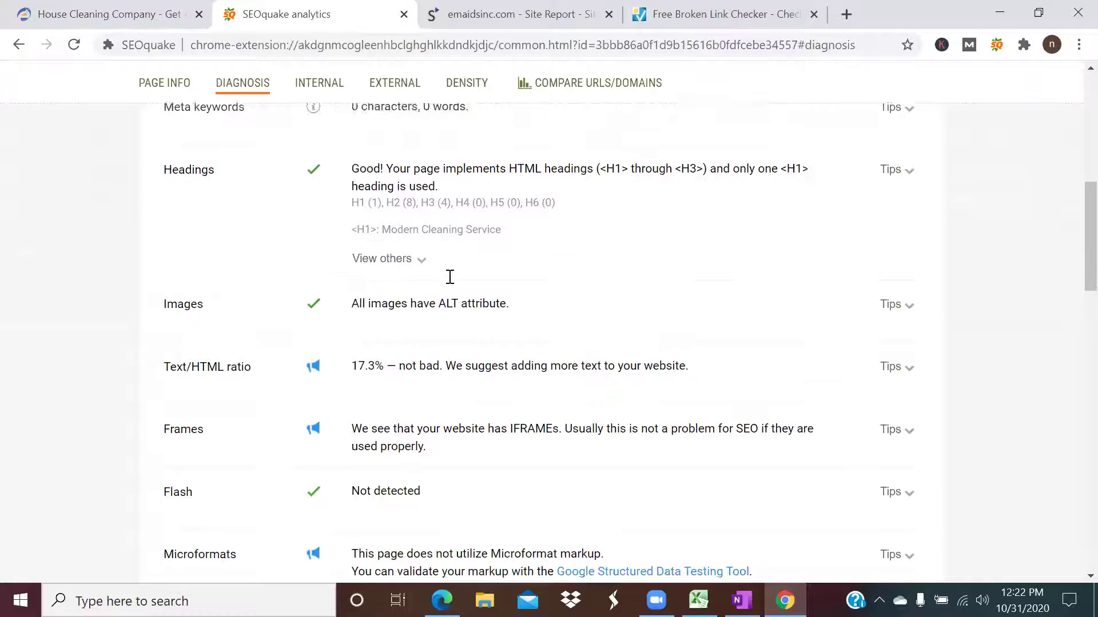
{"action": "scroll", "coordinate": [449, 278], "scroll_direction": "down", "scroll_amount": 1}
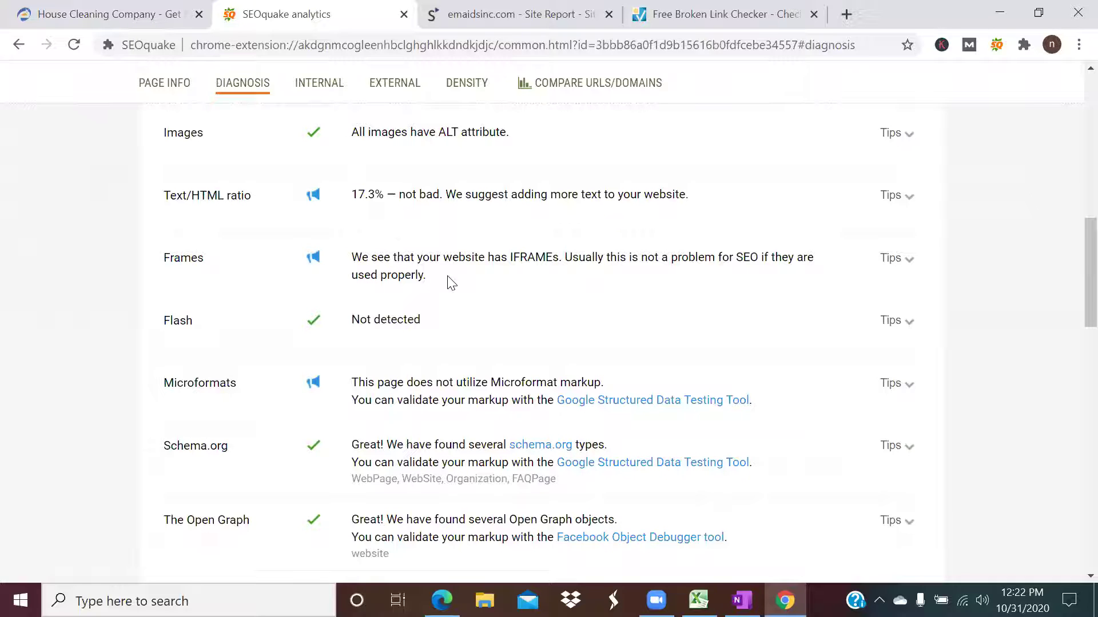
{"action": "scroll", "coordinate": [450, 283], "scroll_direction": "down", "scroll_amount": 1}
{"action": "scroll", "coordinate": [451, 284], "scroll_direction": "down", "scroll_amount": 2}
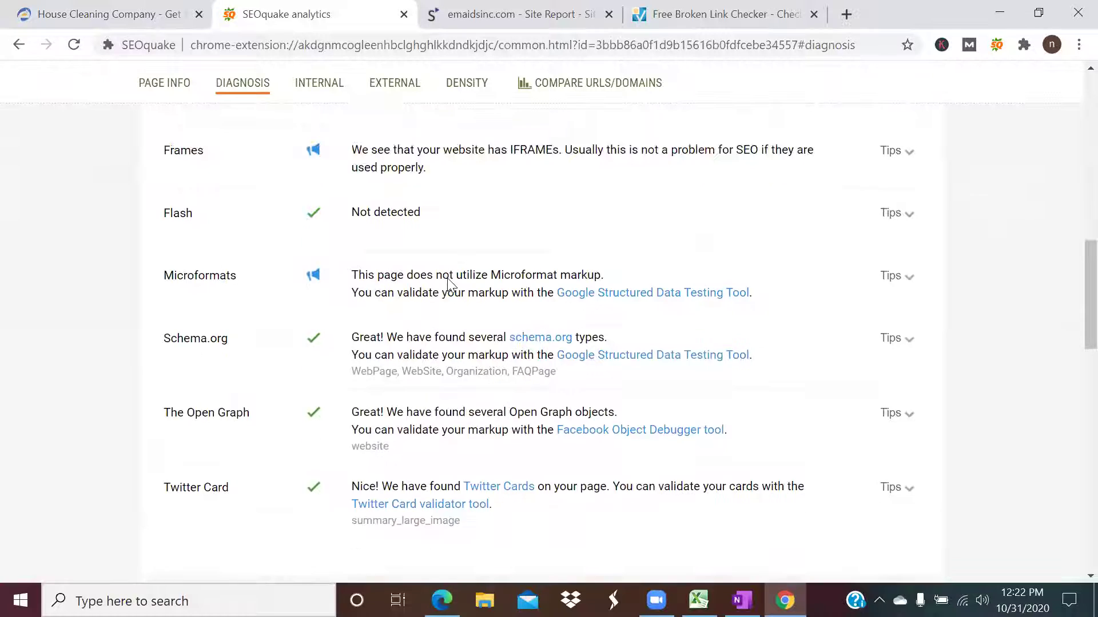
{"action": "scroll", "coordinate": [449, 279], "scroll_direction": "down", "scroll_amount": 4}
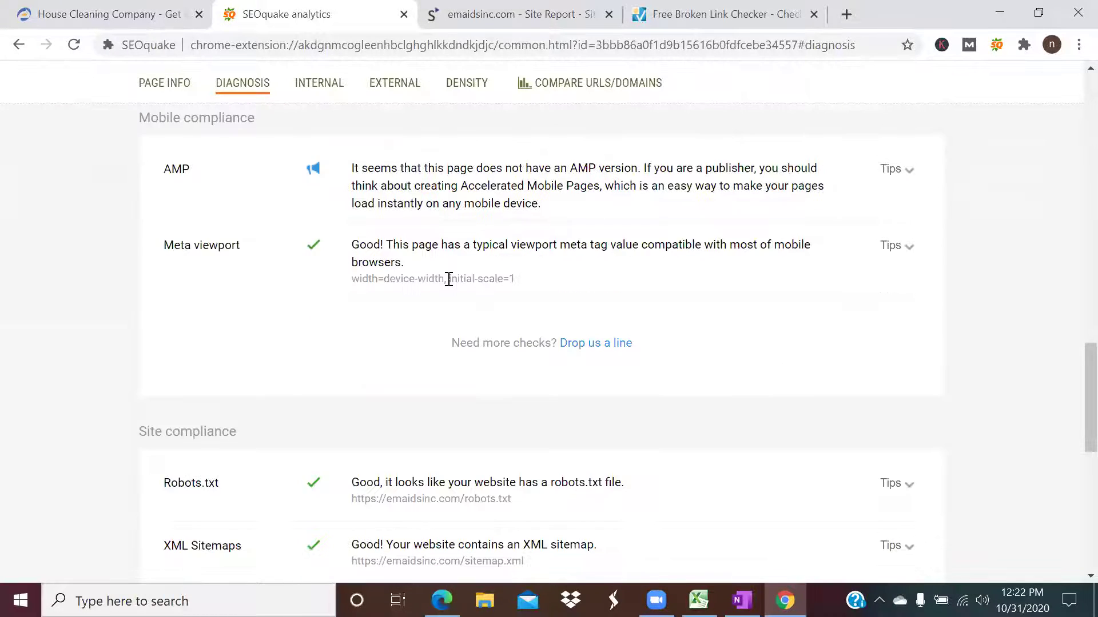
{"action": "scroll", "coordinate": [449, 279], "scroll_direction": "down", "scroll_amount": 1}
{"action": "scroll", "coordinate": [448, 280], "scroll_direction": "down", "scroll_amount": 2}
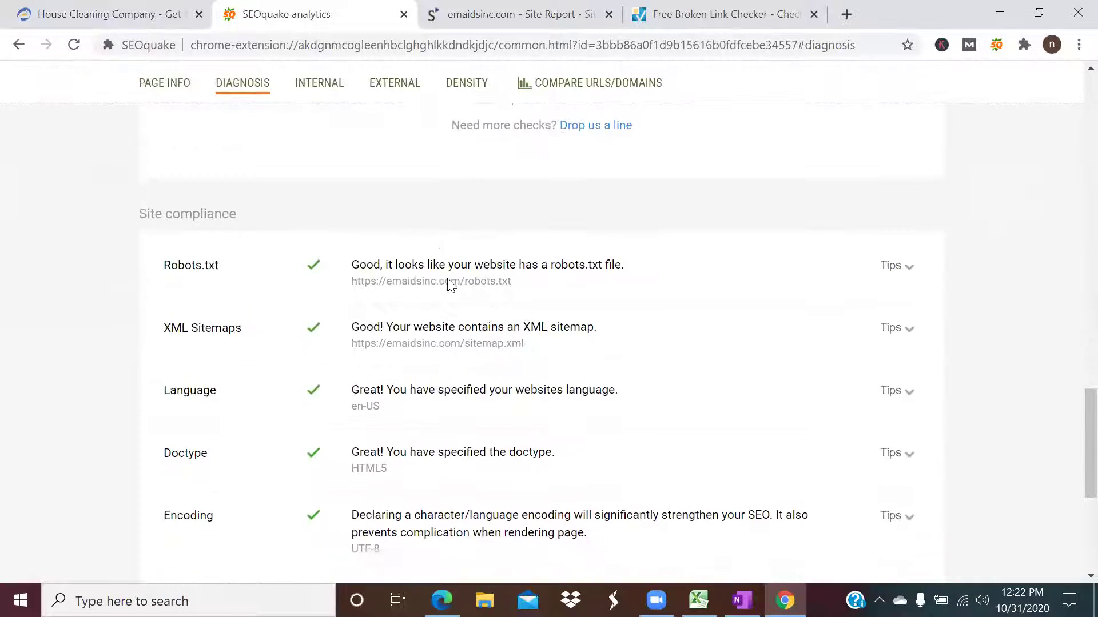
Examine the mobile compliance and site compliance checks of emaidsinc.com in the SEOquake diagnosis, from AMP and robots.txt to favicon.
{"action": "scroll", "coordinate": [451, 284], "scroll_direction": "down", "scroll_amount": 1}
{"action": "scroll", "coordinate": [448, 284], "scroll_direction": "up", "scroll_amount": 3}
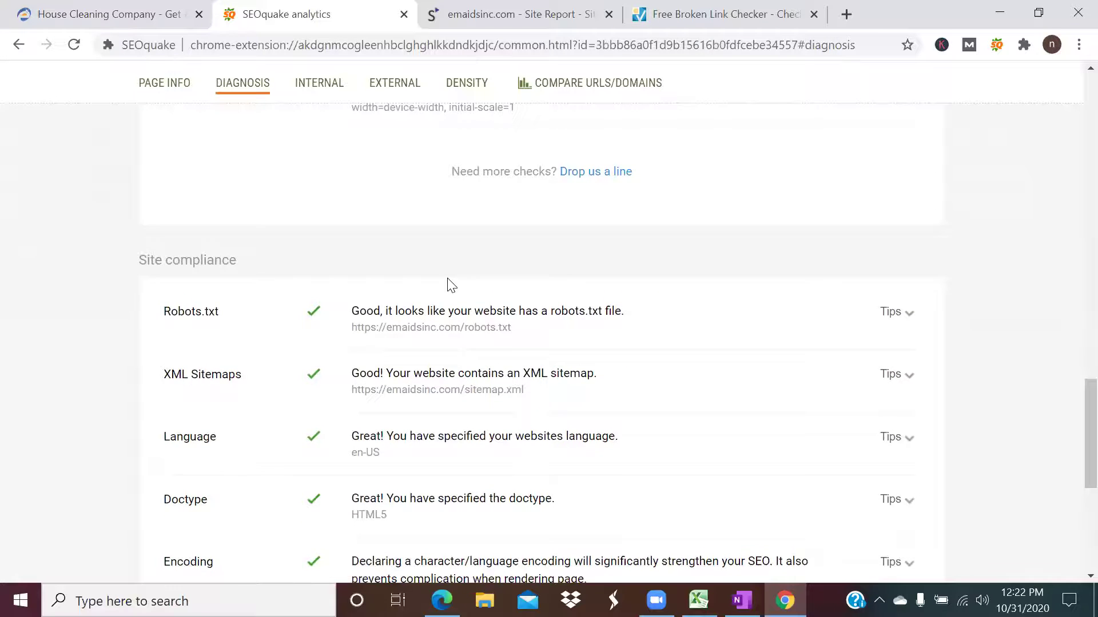
{"action": "scroll", "coordinate": [450, 285], "scroll_direction": "down", "scroll_amount": 2}
{"action": "scroll", "coordinate": [452, 284], "scroll_direction": "down", "scroll_amount": 4}
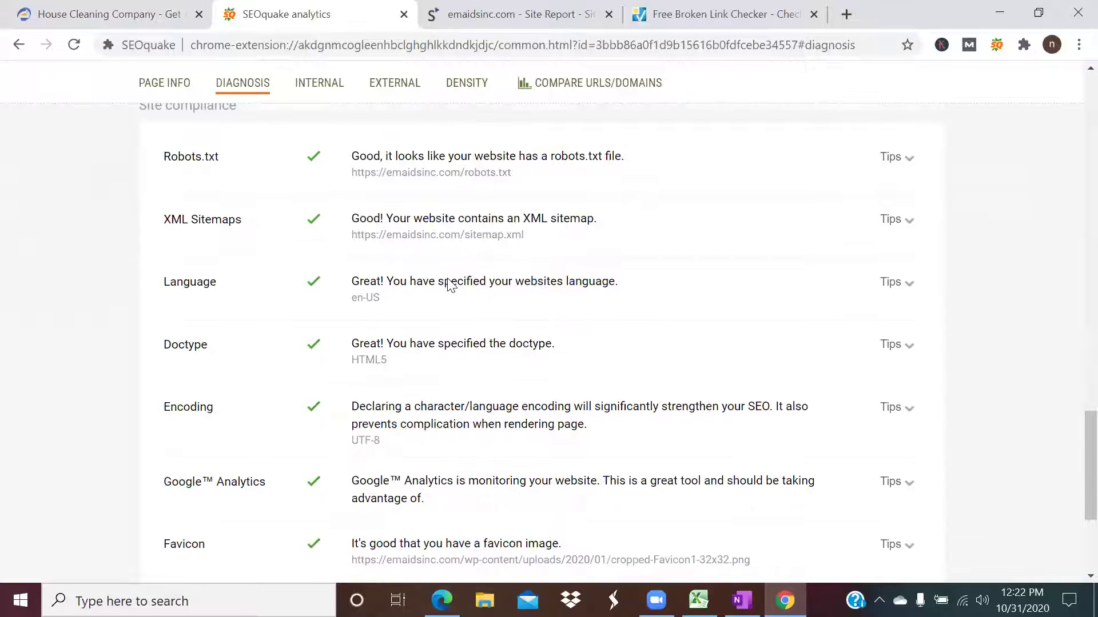
{"action": "scroll", "coordinate": [449, 284], "scroll_direction": "down", "scroll_amount": 2}
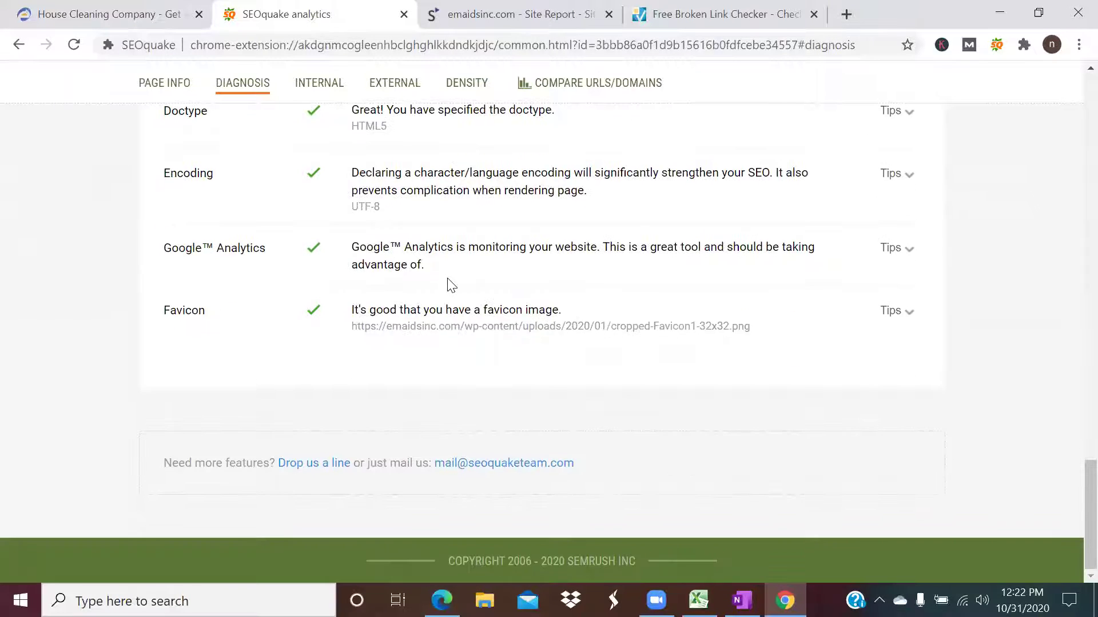
{"action": "scroll", "coordinate": [449, 281], "scroll_direction": "up", "scroll_amount": 3}
{"action": "scroll", "coordinate": [449, 281], "scroll_direction": "up", "scroll_amount": 6}
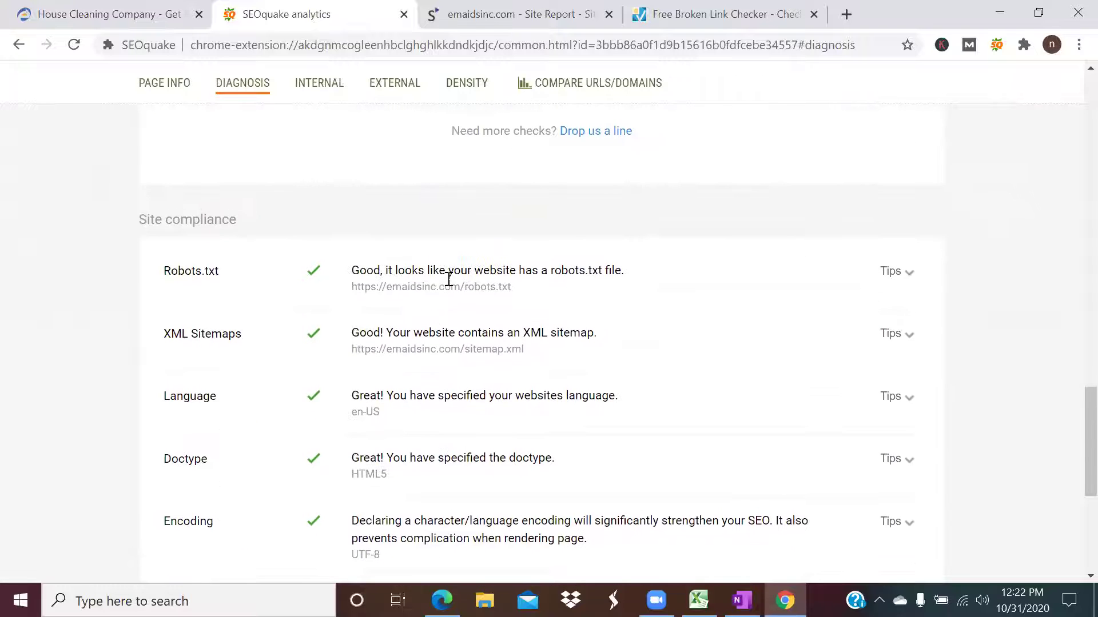
{"action": "scroll", "coordinate": [452, 284], "scroll_direction": "up", "scroll_amount": 4}
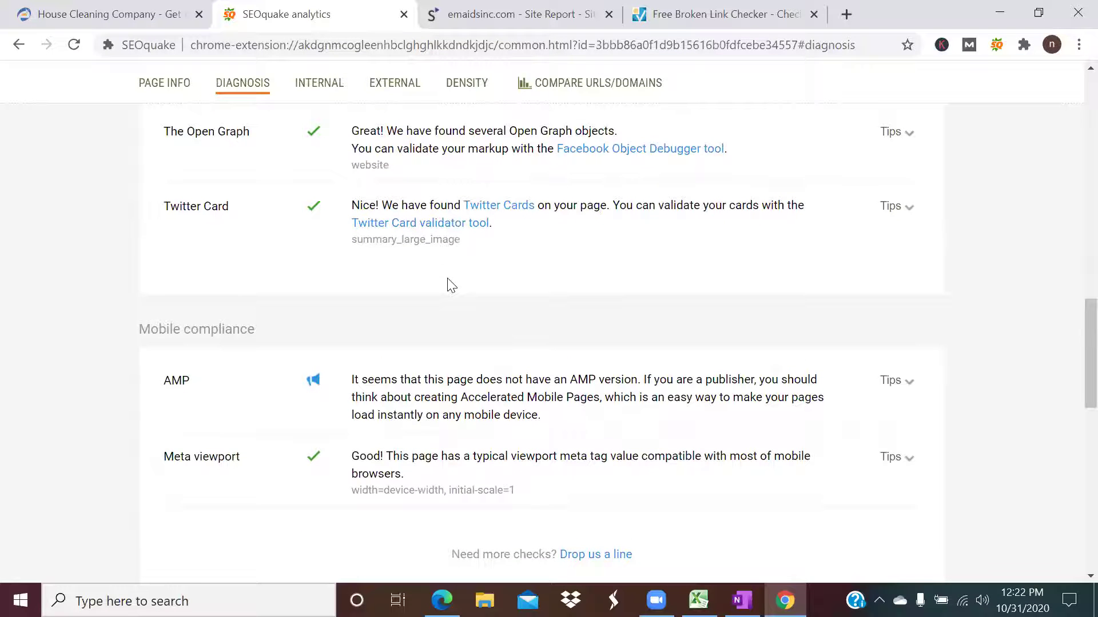
{"action": "scroll", "coordinate": [451, 283], "scroll_direction": "down", "scroll_amount": 8}
{"action": "scroll", "coordinate": [449, 279], "scroll_direction": "down", "scroll_amount": 4}
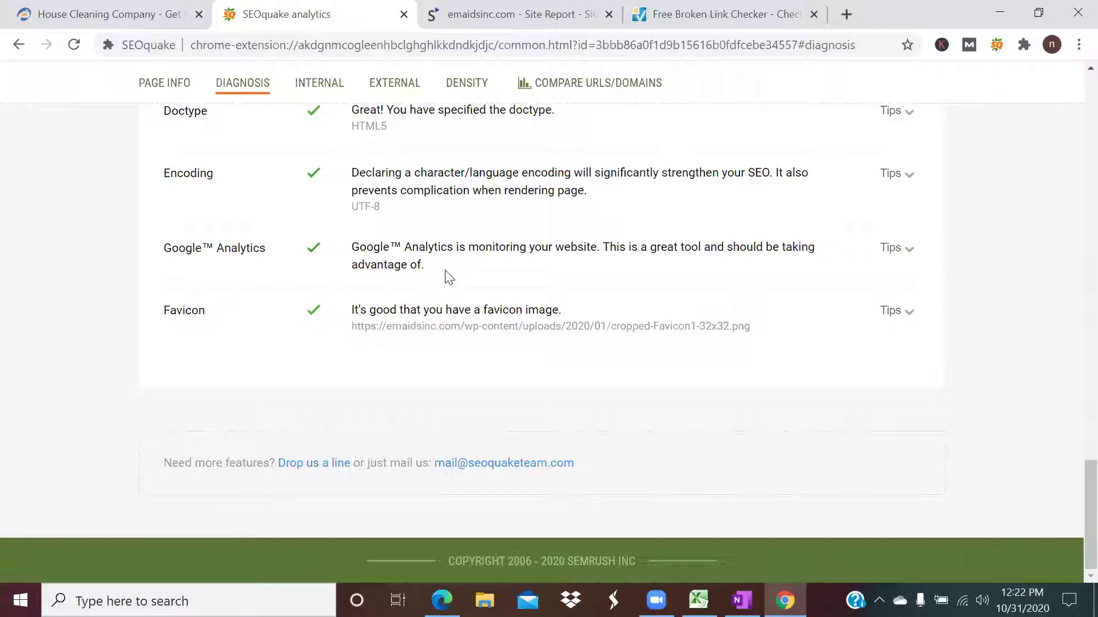
Review the SEOquake diagnosis in reverse, from site compliance back to the URL, title and meta description in the page analysis.
{"action": "scroll", "coordinate": [447, 274], "scroll_direction": "up", "scroll_amount": 6}
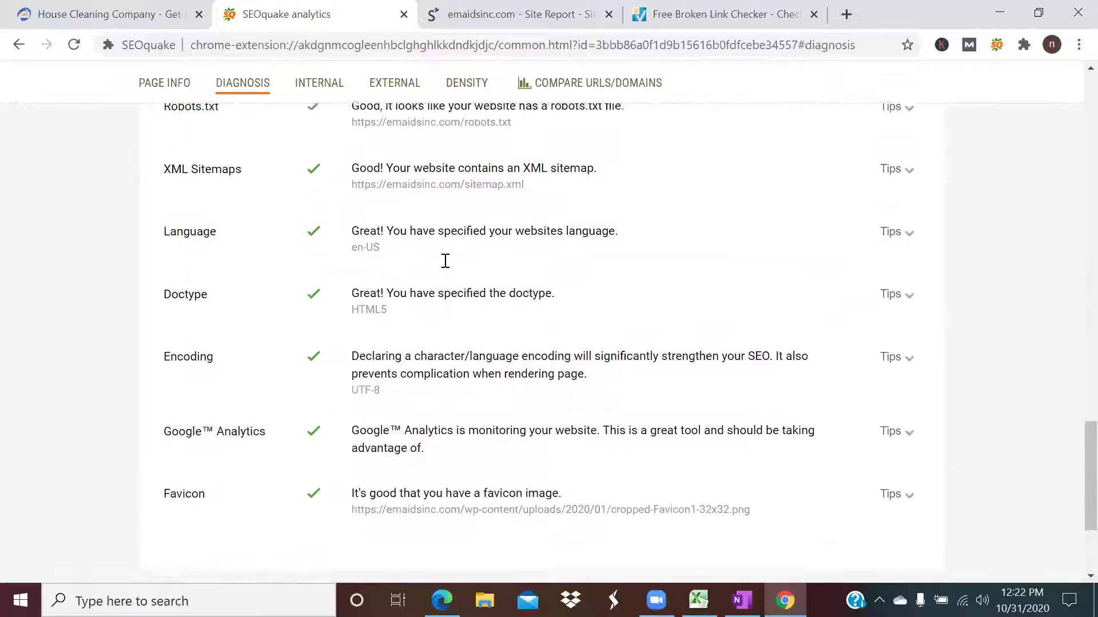
{"action": "scroll", "coordinate": [446, 263], "scroll_direction": "up", "scroll_amount": 7}
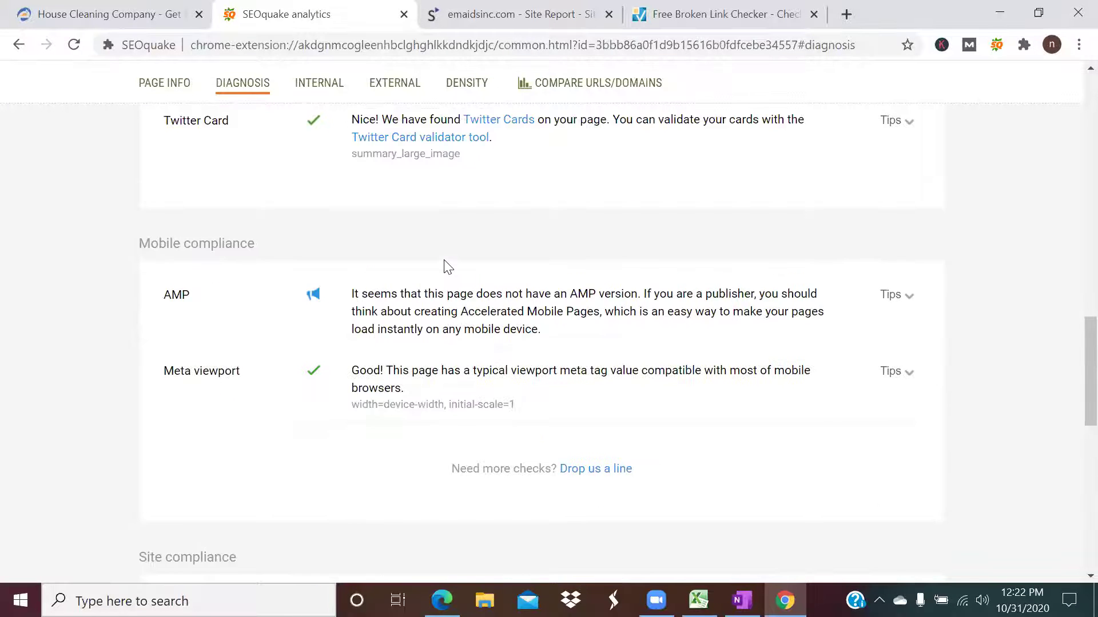
{"action": "scroll", "coordinate": [448, 267], "scroll_direction": "up", "scroll_amount": 6}
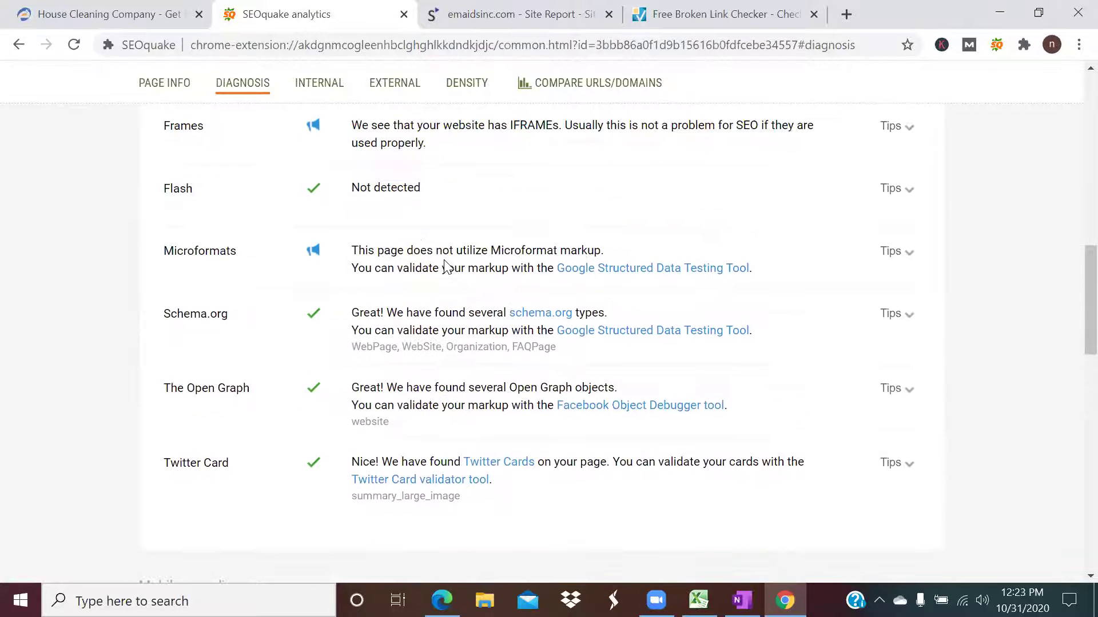
{"action": "scroll", "coordinate": [447, 267], "scroll_direction": "up", "scroll_amount": 2}
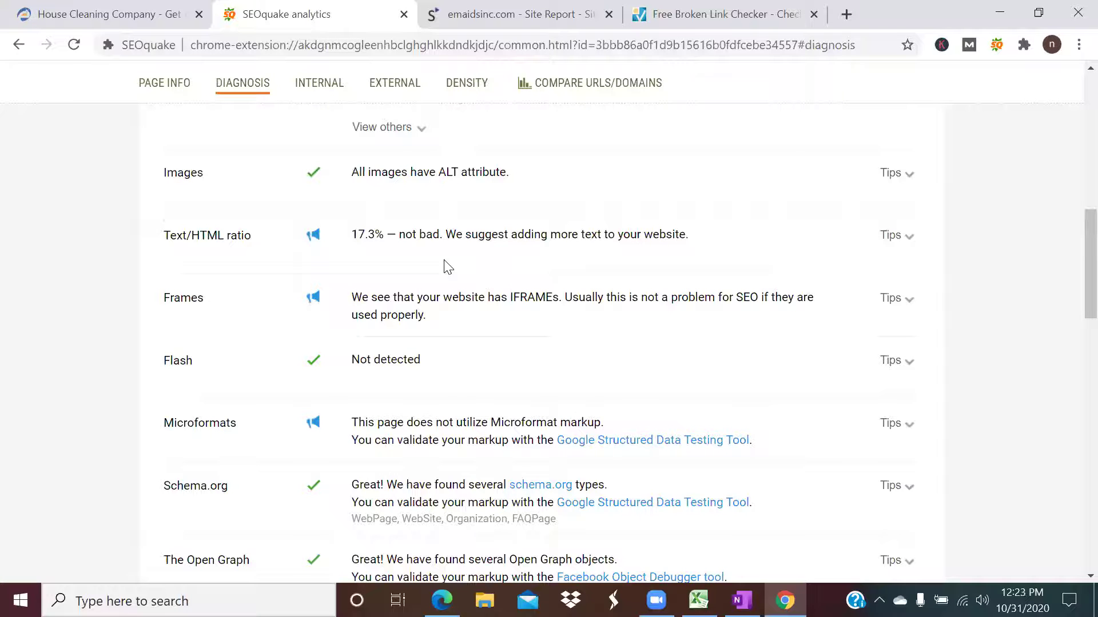
{"action": "scroll", "coordinate": [447, 267], "scroll_direction": "up", "scroll_amount": 9}
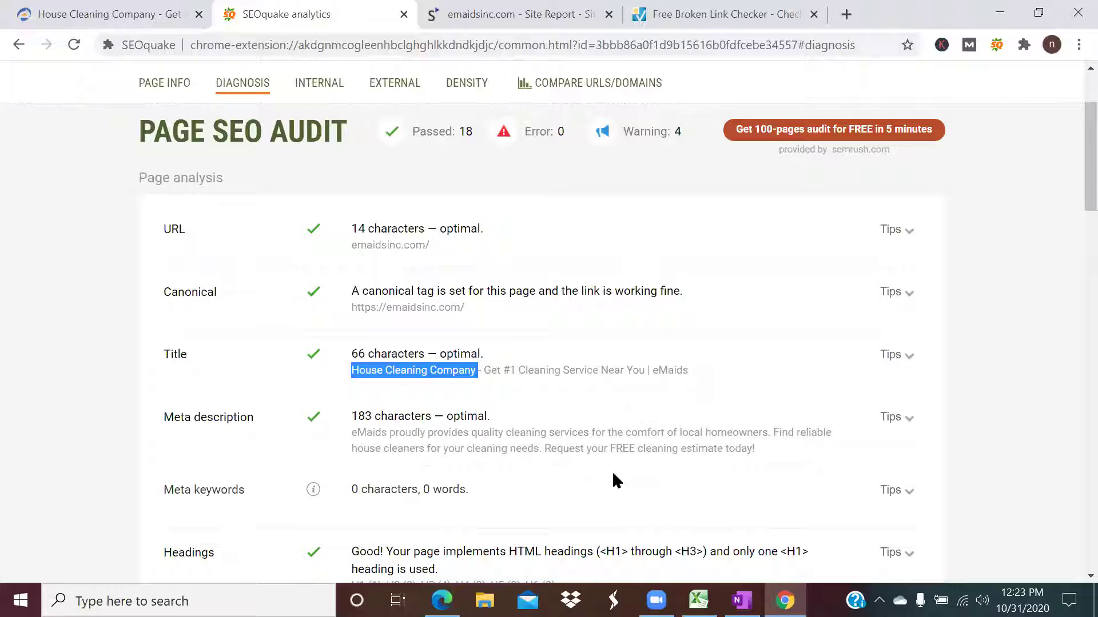
Switch to the Excel SEO report and open the everestpharmabd.com website linked at the top of Sheet1.
{"action": "mouse_move", "coordinate": [698, 601]}
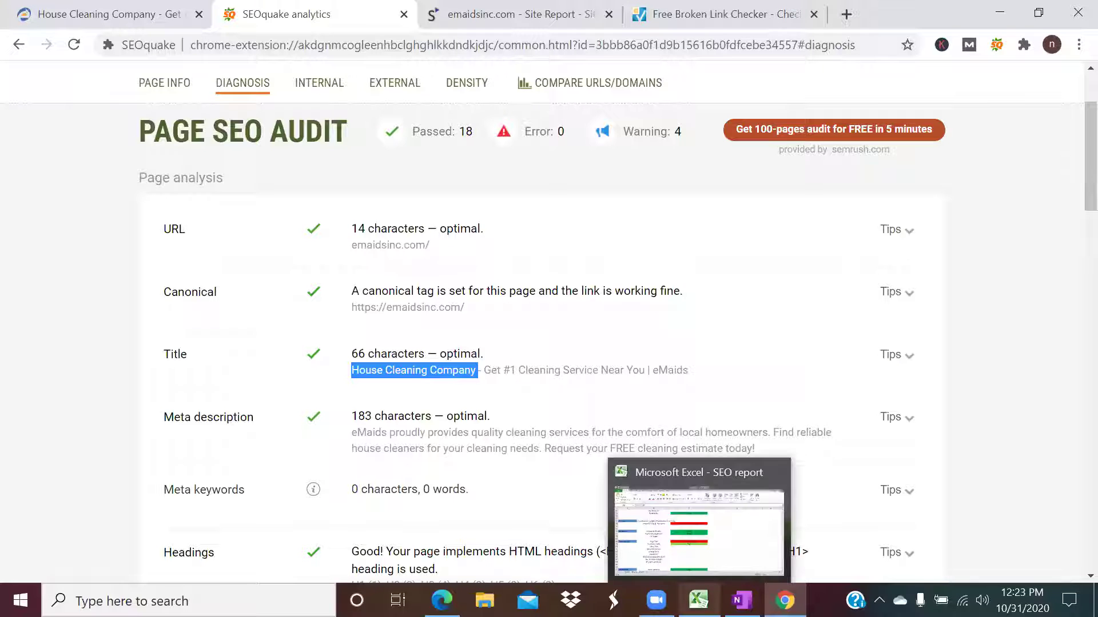
{"action": "left_click", "coordinate": [698, 600]}
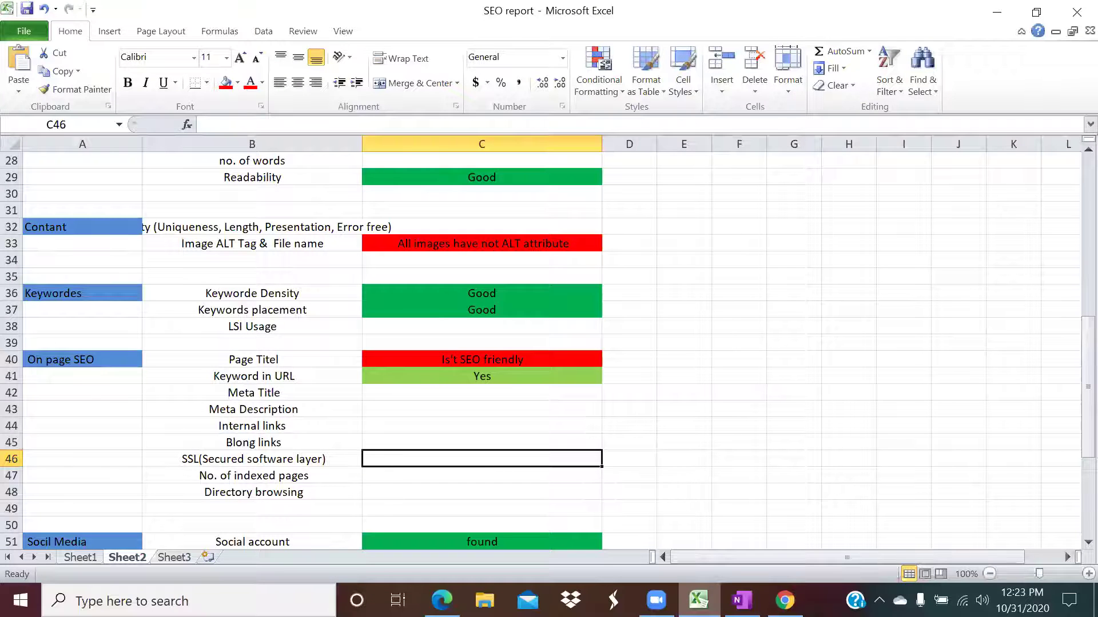
{"action": "left_click", "coordinate": [91, 557]}
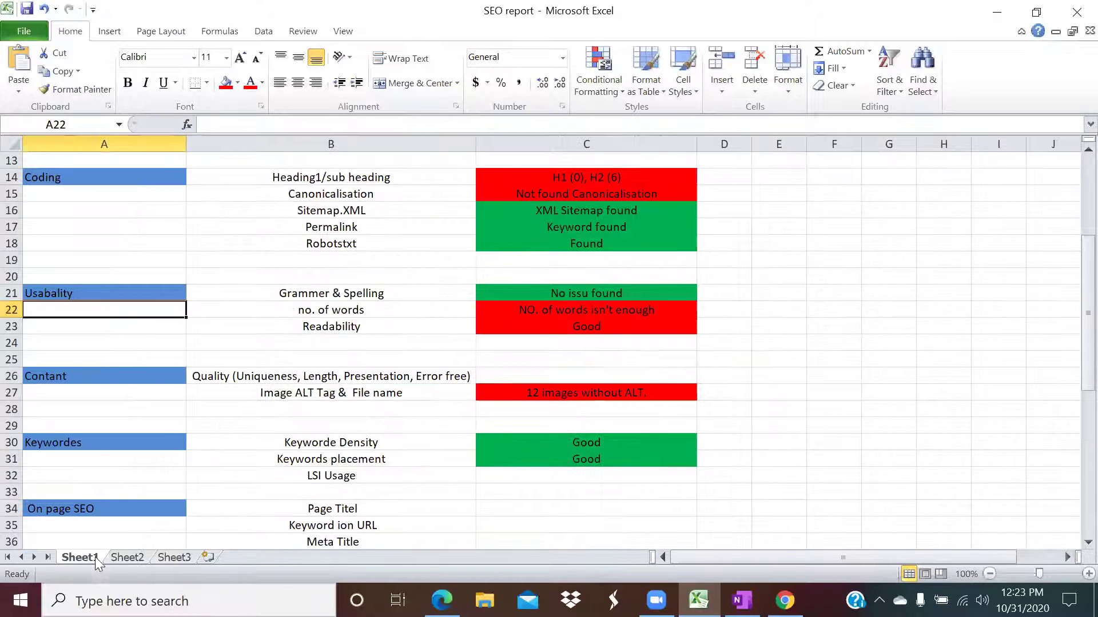
{"action": "scroll", "coordinate": [208, 347], "scroll_direction": "up", "scroll_amount": 2}
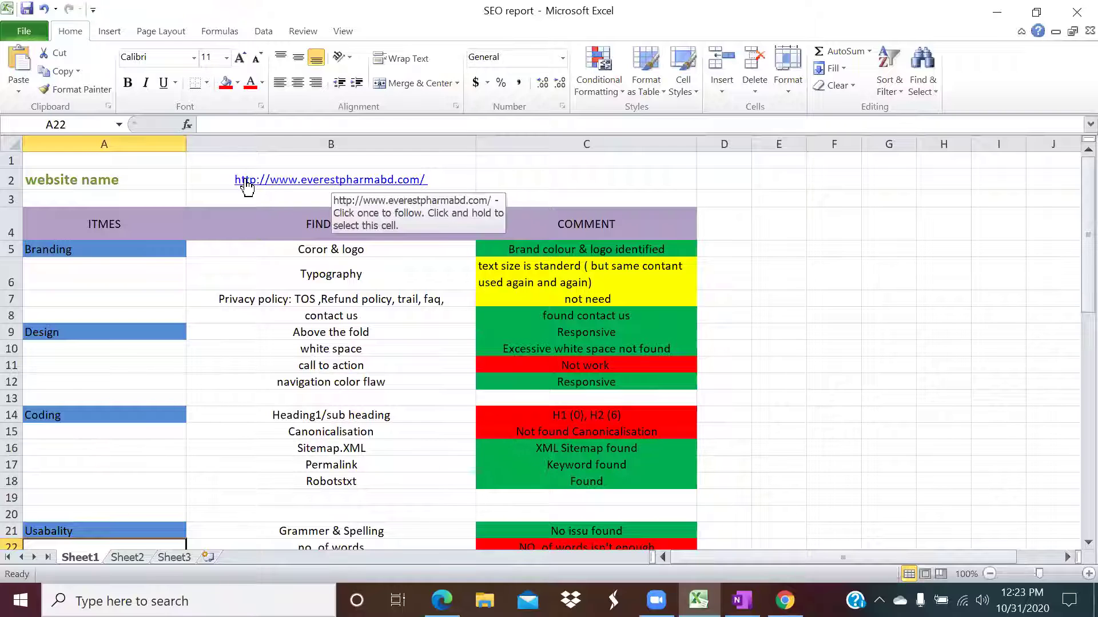
{"action": "left_click", "coordinate": [289, 180]}
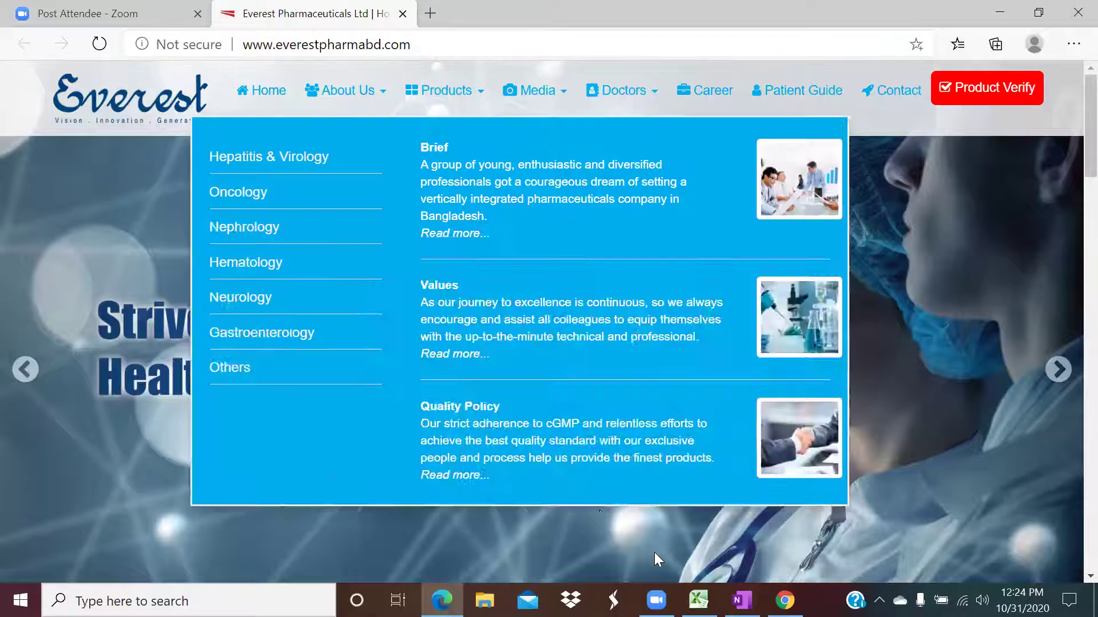
Return to the Excel SEO report and review the emaidsinc.com findings on Sheet2 from the website name through on-page SEO.
{"action": "key", "text": "alt+Tab"}
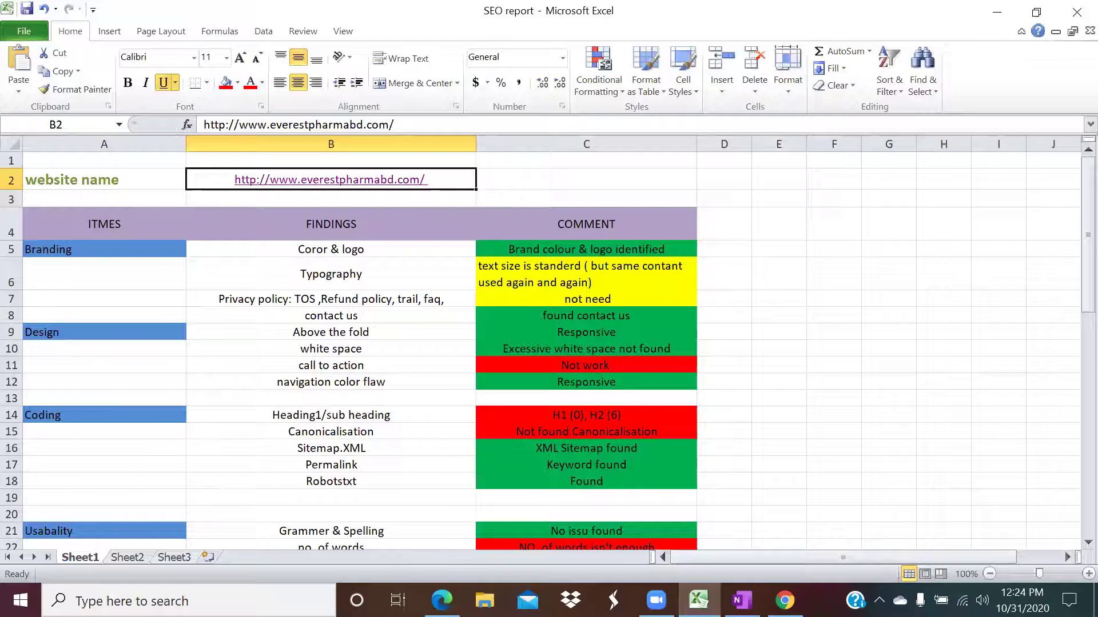
{"action": "scroll", "coordinate": [464, 543], "scroll_direction": "down", "scroll_amount": 1}
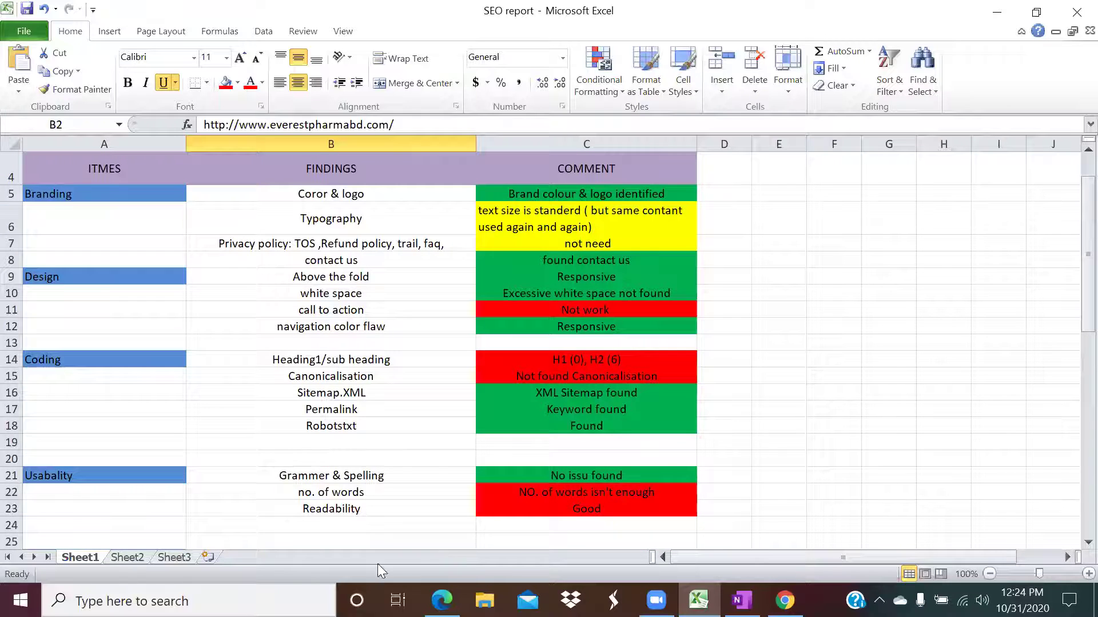
{"action": "left_click", "coordinate": [127, 558]}
{"action": "scroll", "coordinate": [245, 407], "scroll_direction": "up", "scroll_amount": 2}
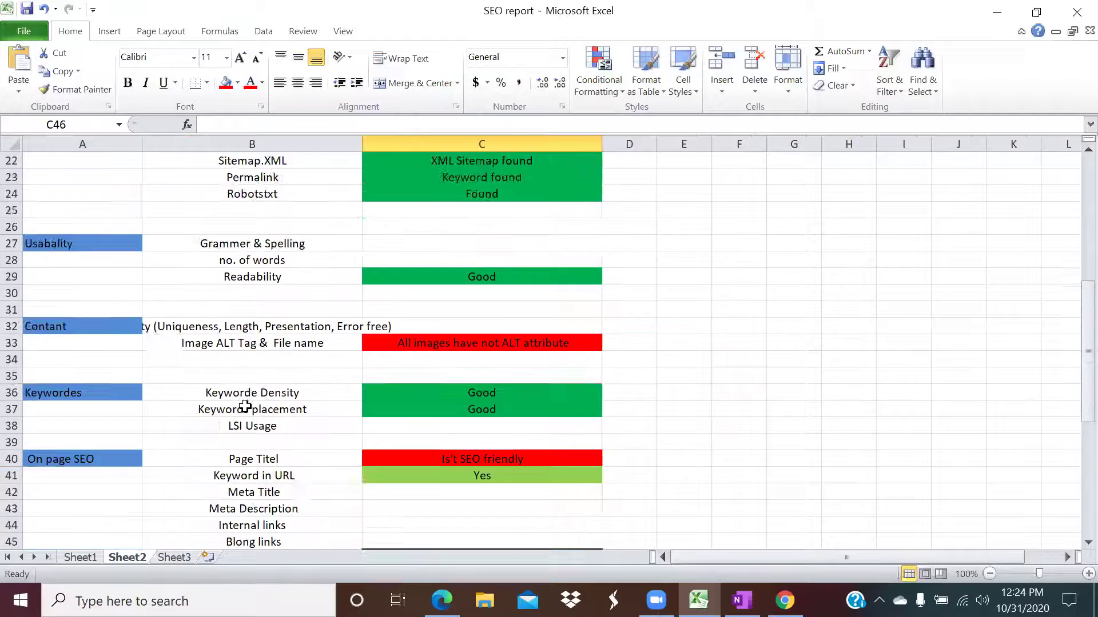
{"action": "scroll", "coordinate": [245, 407], "scroll_direction": "up", "scroll_amount": 7}
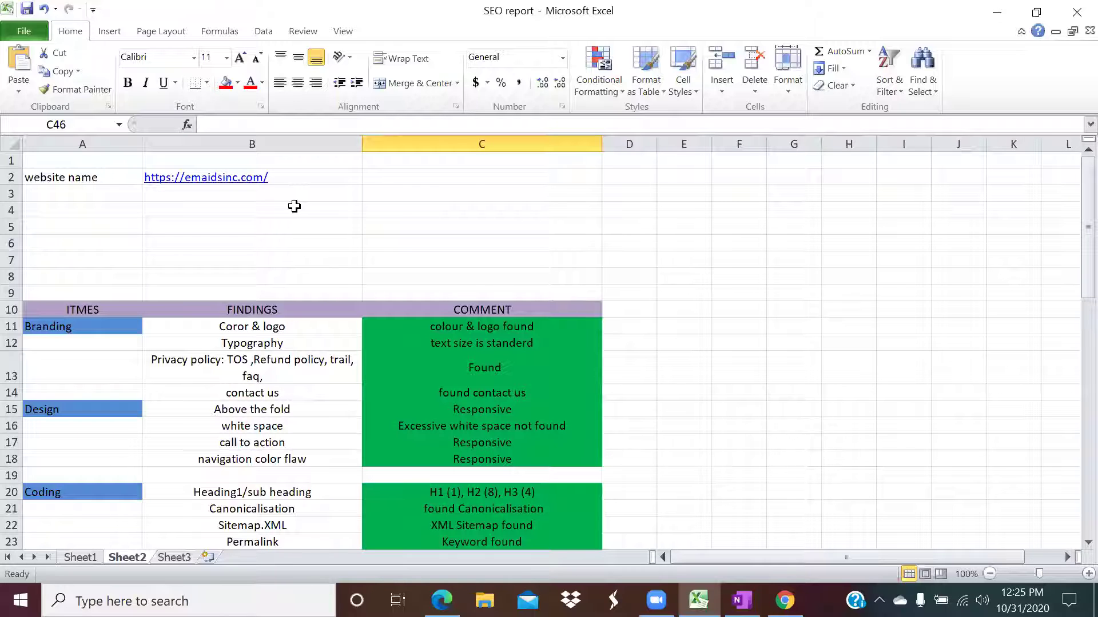
{"action": "scroll", "coordinate": [291, 213], "scroll_direction": "down", "scroll_amount": 3}
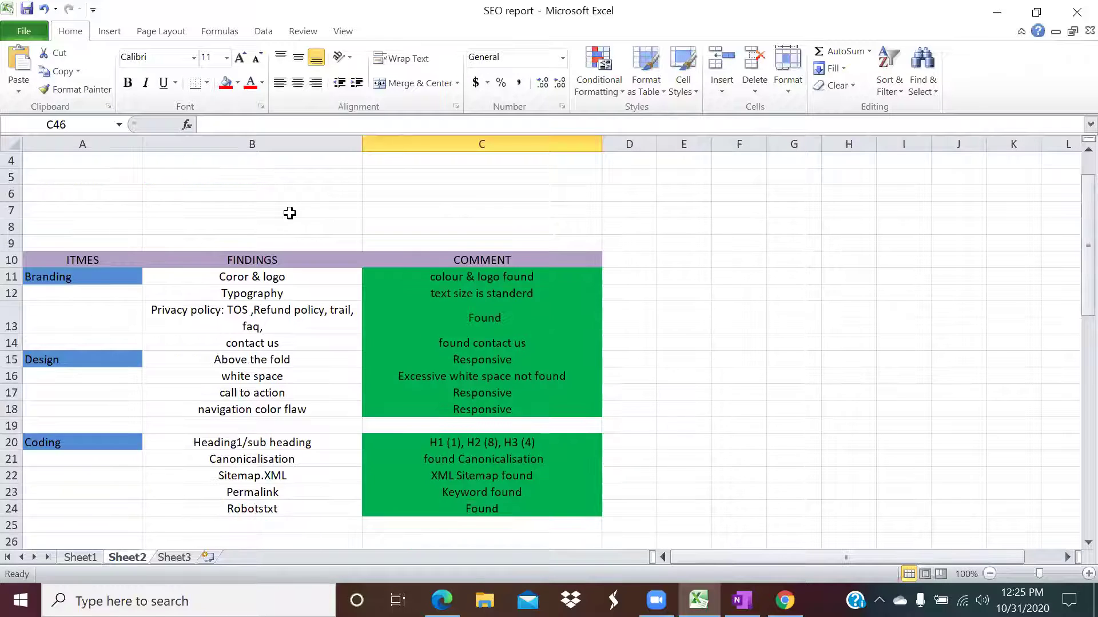
{"action": "scroll", "coordinate": [290, 212], "scroll_direction": "down", "scroll_amount": 5}
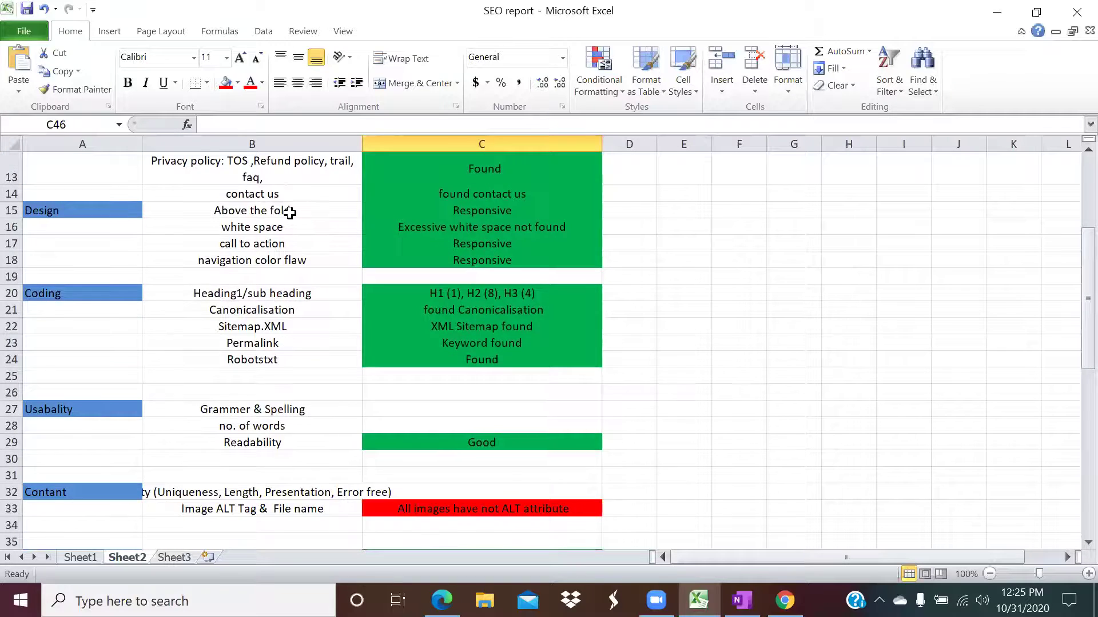
{"action": "scroll", "coordinate": [290, 212], "scroll_direction": "down", "scroll_amount": 4}
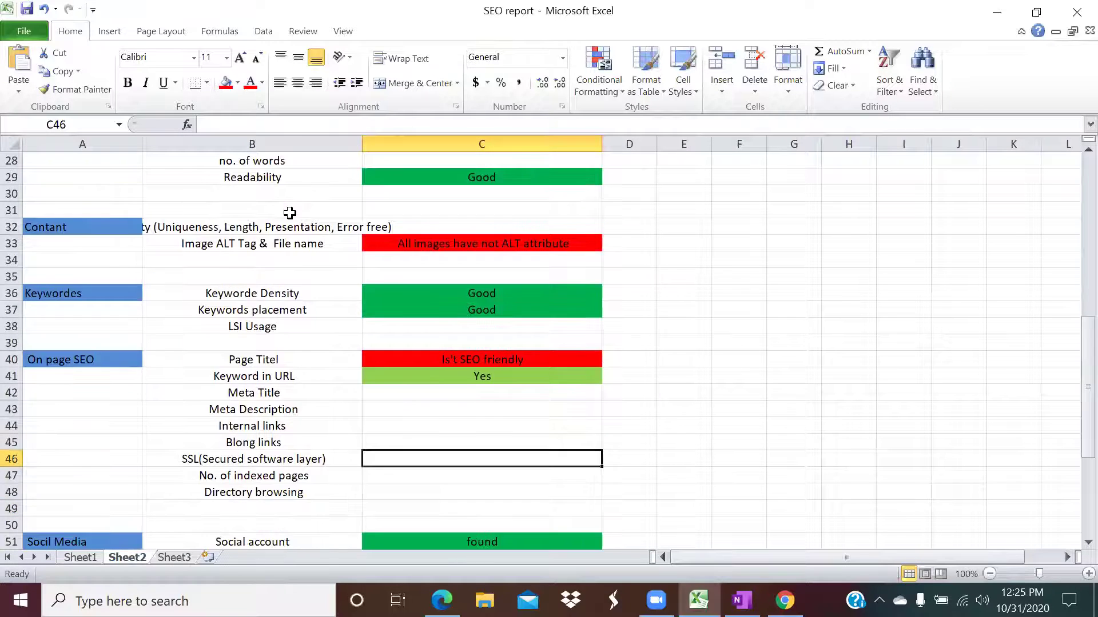
{"action": "scroll", "coordinate": [289, 213], "scroll_direction": "up", "scroll_amount": 11}
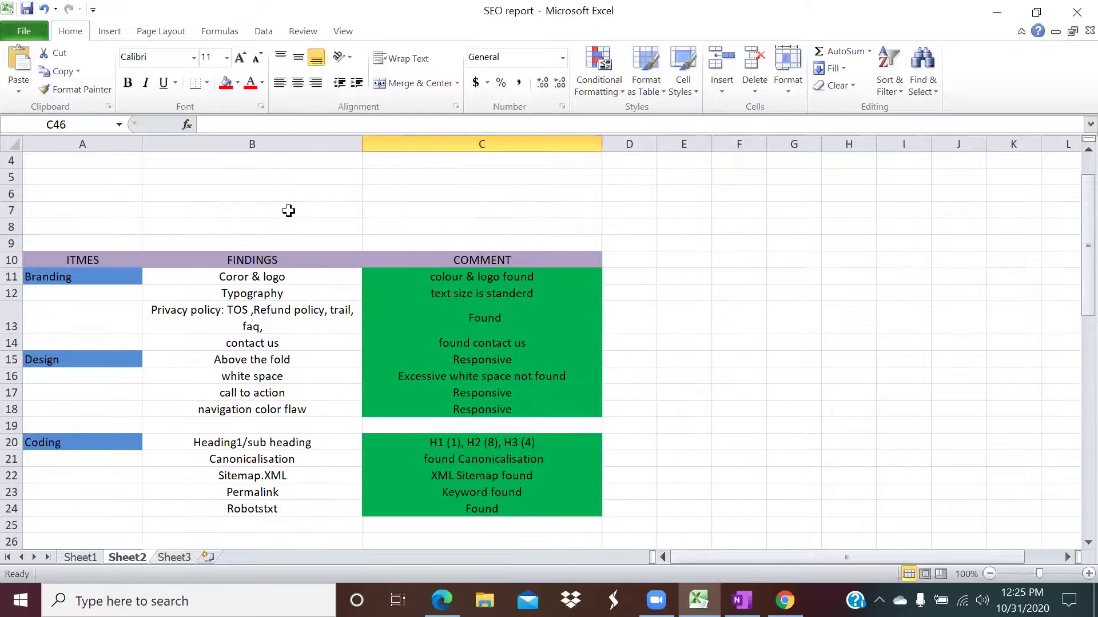
{"action": "scroll", "coordinate": [288, 211], "scroll_direction": "down", "scroll_amount": 1}
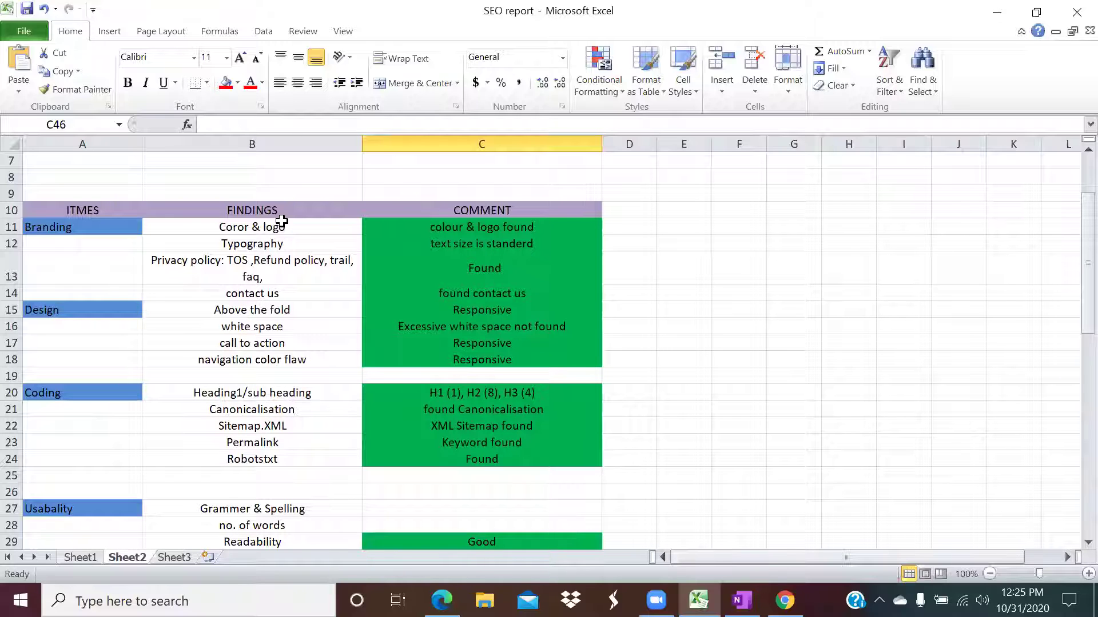
{"action": "scroll", "coordinate": [269, 223], "scroll_direction": "up", "scroll_amount": 2}
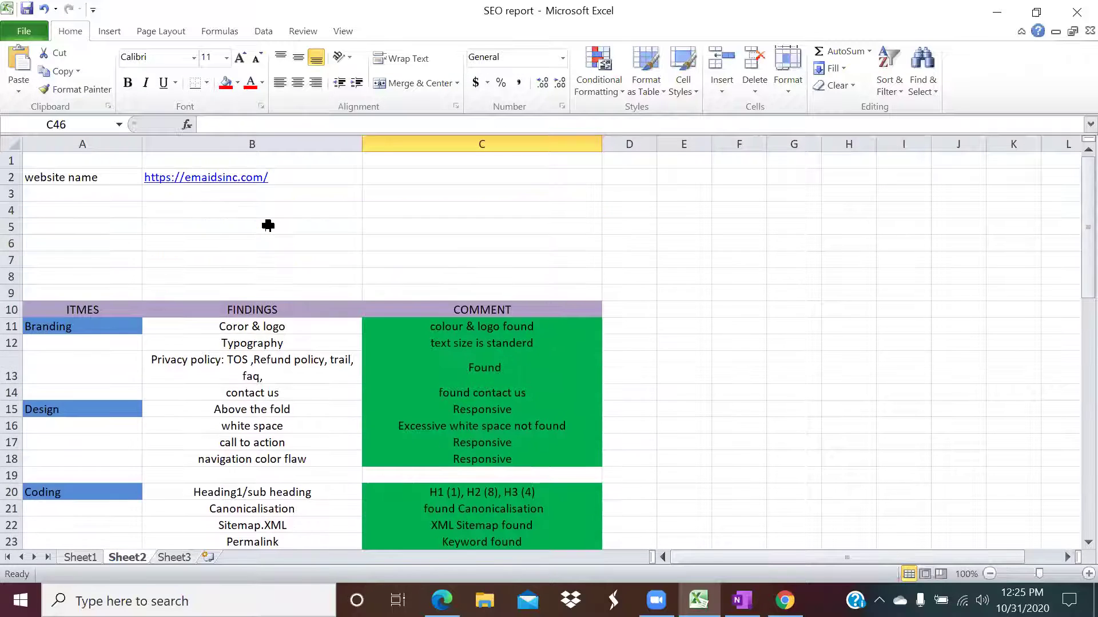
{"action": "scroll", "coordinate": [269, 225], "scroll_direction": "down", "scroll_amount": 1}
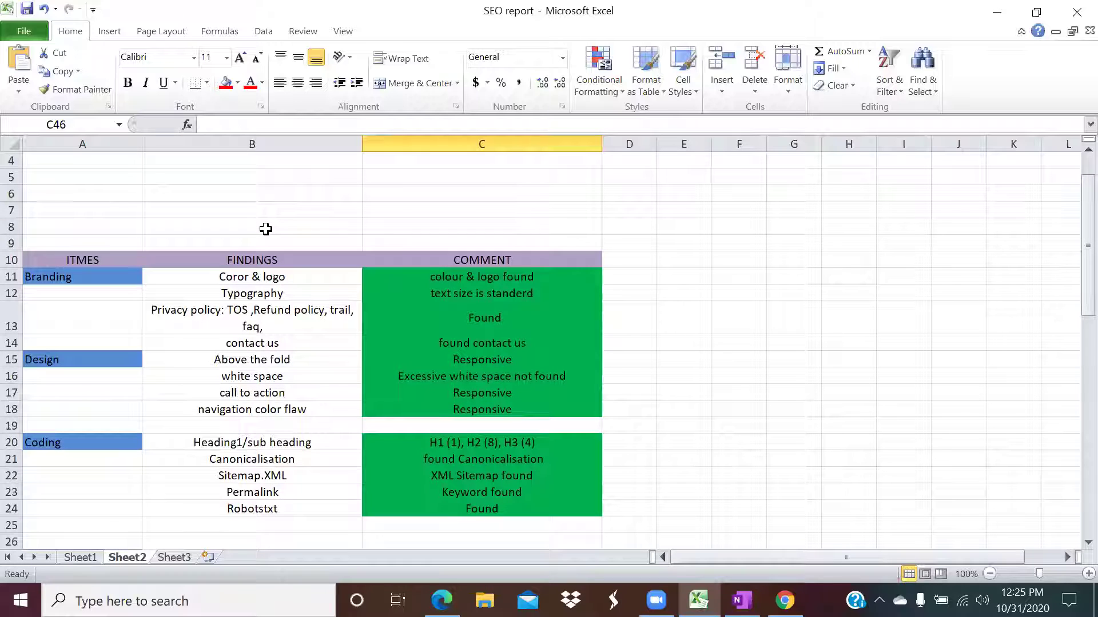
{"action": "scroll", "coordinate": [265, 228], "scroll_direction": "down", "scroll_amount": 1}
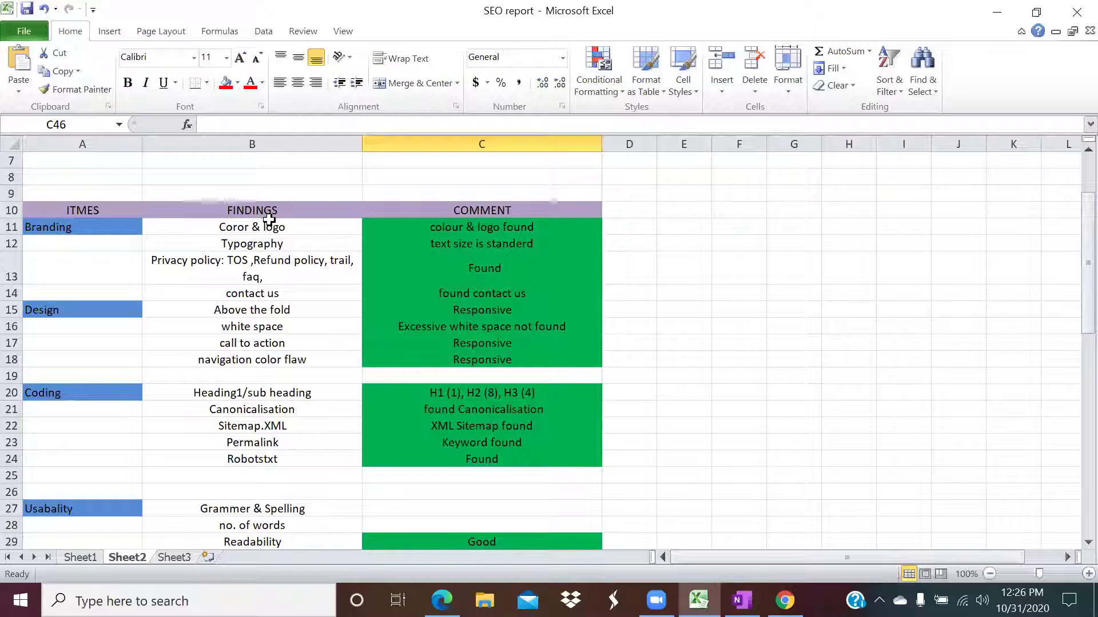
{"action": "scroll", "coordinate": [267, 239], "scroll_direction": "up", "scroll_amount": 1}
{"action": "scroll", "coordinate": [268, 239], "scroll_direction": "up", "scroll_amount": 1}
{"action": "scroll", "coordinate": [267, 239], "scroll_direction": "down", "scroll_amount": 2}
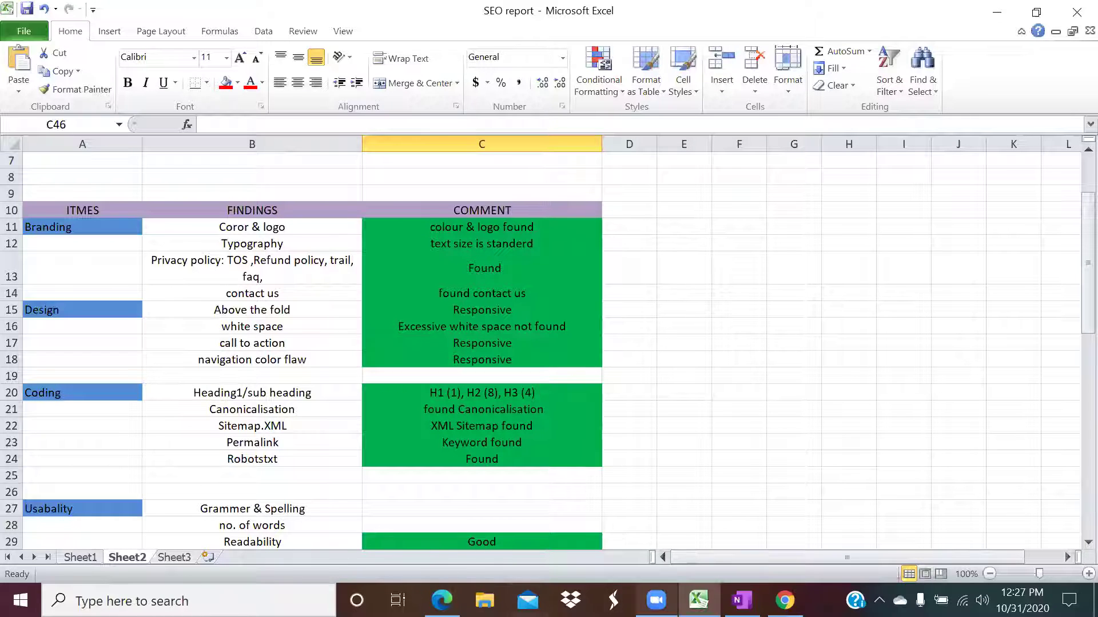
{"action": "mouse_move", "coordinate": [657, 600]}
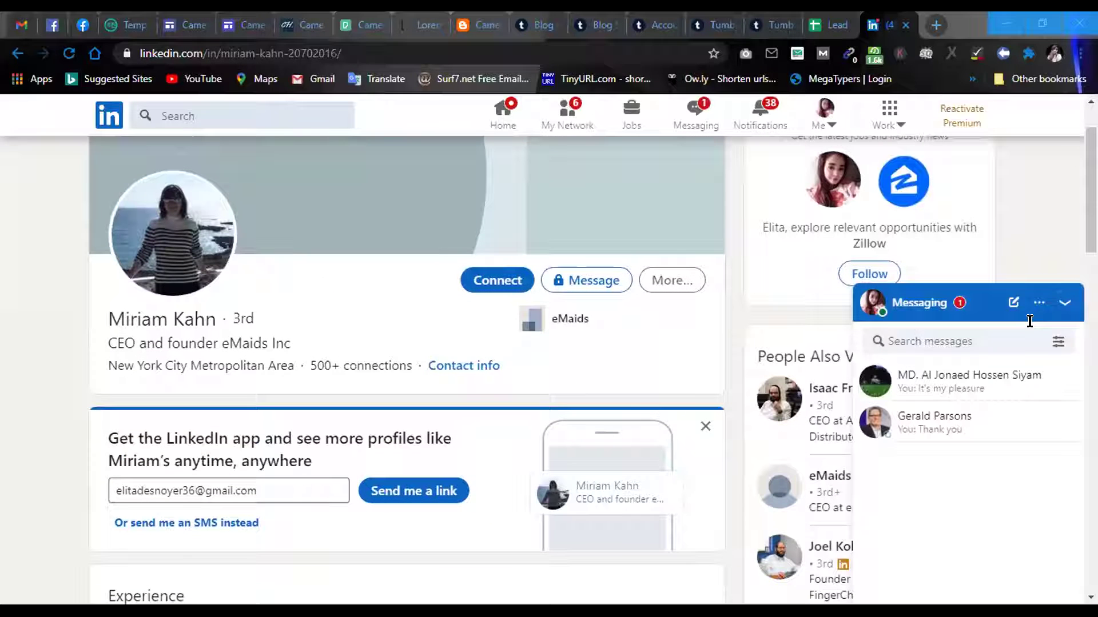
Collapse the LinkedIn messaging pane and examine the eMaids CEO's profile, including experience, skills and interests.
{"action": "left_click", "coordinate": [1064, 304]}
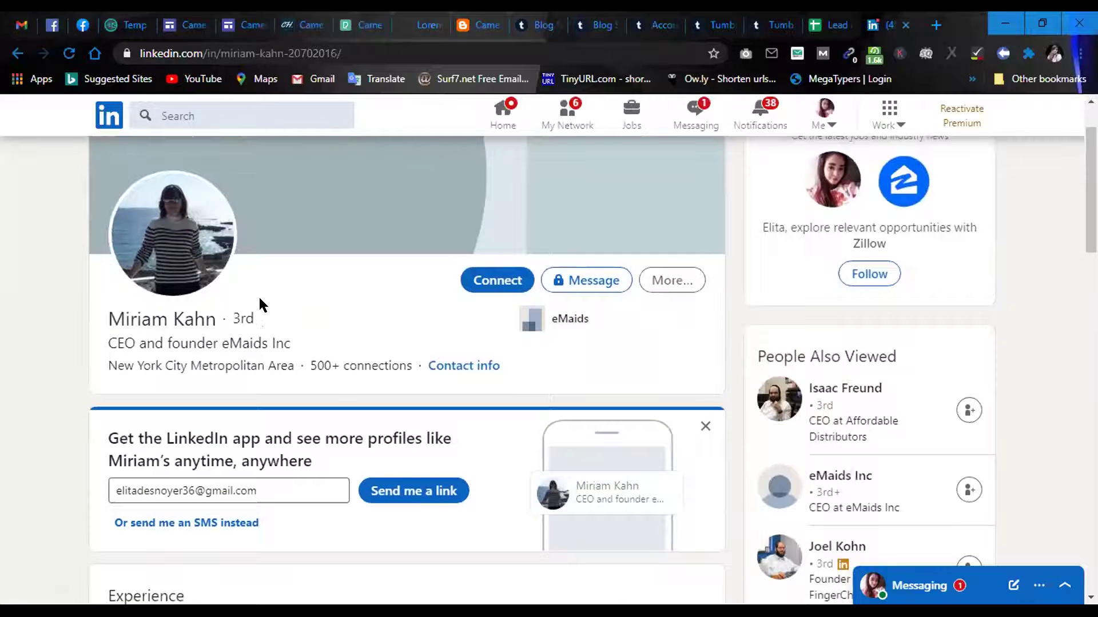
{"action": "scroll", "coordinate": [337, 379], "scroll_direction": "down", "scroll_amount": 6}
{"action": "scroll", "coordinate": [337, 403], "scroll_direction": "up", "scroll_amount": 4}
{"action": "scroll", "coordinate": [337, 403], "scroll_direction": "down", "scroll_amount": 6}
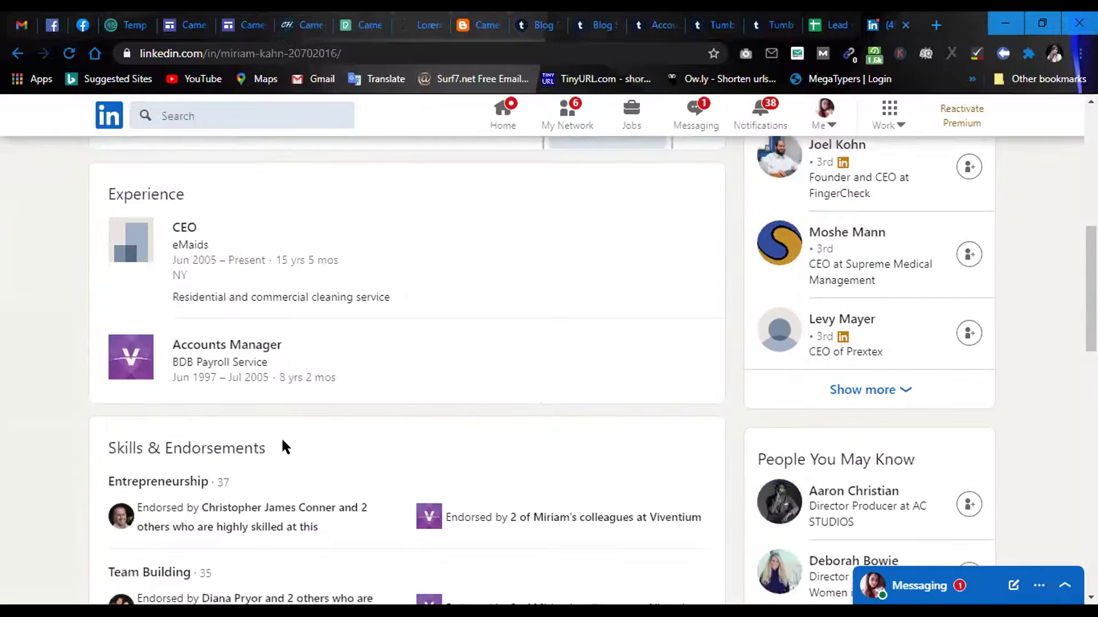
{"action": "scroll", "coordinate": [492, 386], "scroll_direction": "down", "scroll_amount": 8}
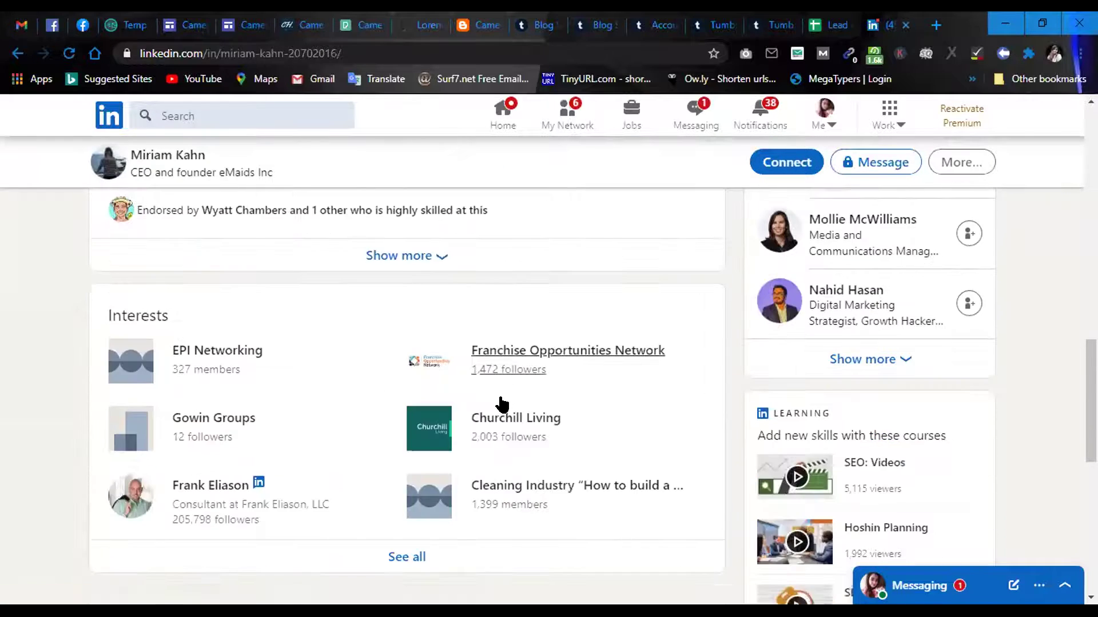
{"action": "scroll", "coordinate": [502, 400], "scroll_direction": "down", "scroll_amount": 3}
{"action": "scroll", "coordinate": [502, 394], "scroll_direction": "up", "scroll_amount": 2}
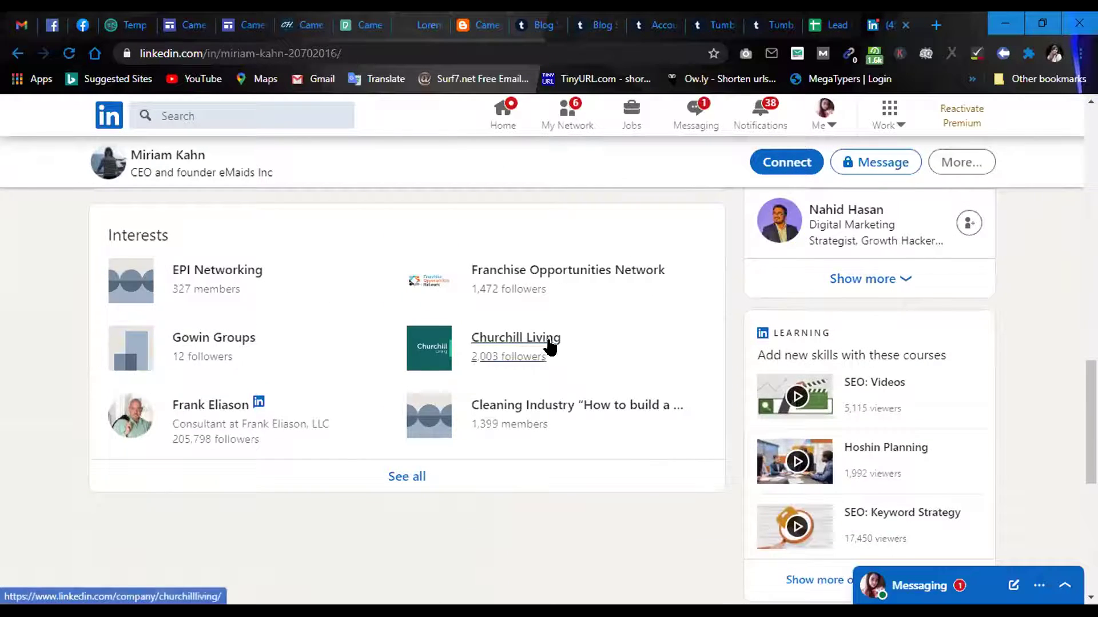
{"action": "scroll", "coordinate": [550, 346], "scroll_direction": "up", "scroll_amount": 15}
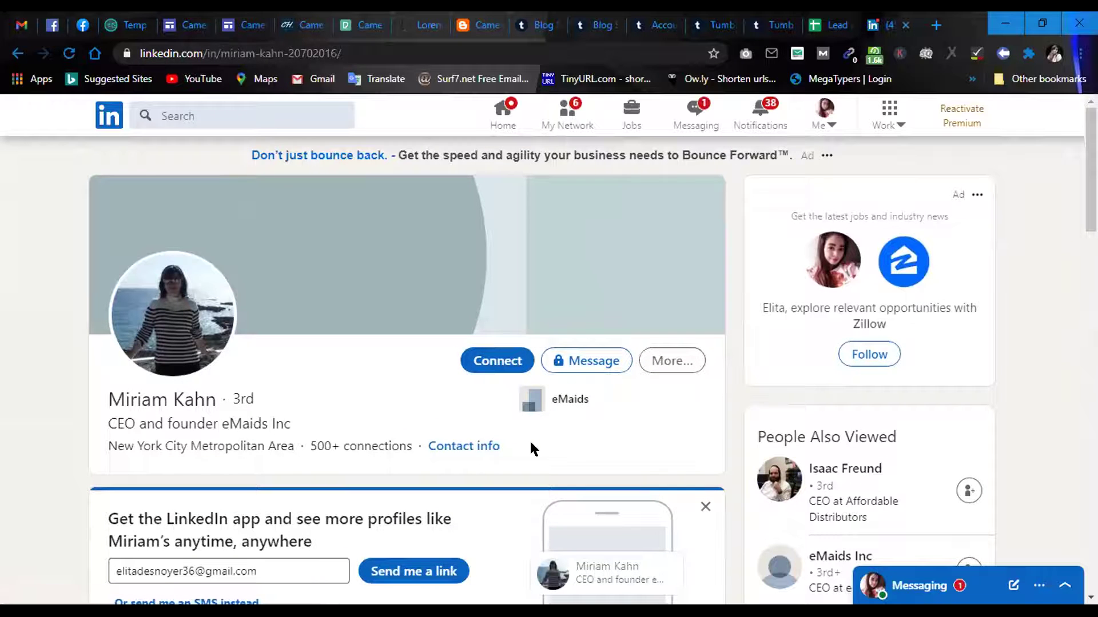
Review the eMaids CEO's profile down to the interests, and open the eMaids search results from the CEO experience entry.
{"action": "scroll", "coordinate": [530, 444], "scroll_direction": "down", "scroll_amount": 15}
{"action": "scroll", "coordinate": [530, 441], "scroll_direction": "up", "scroll_amount": 15}
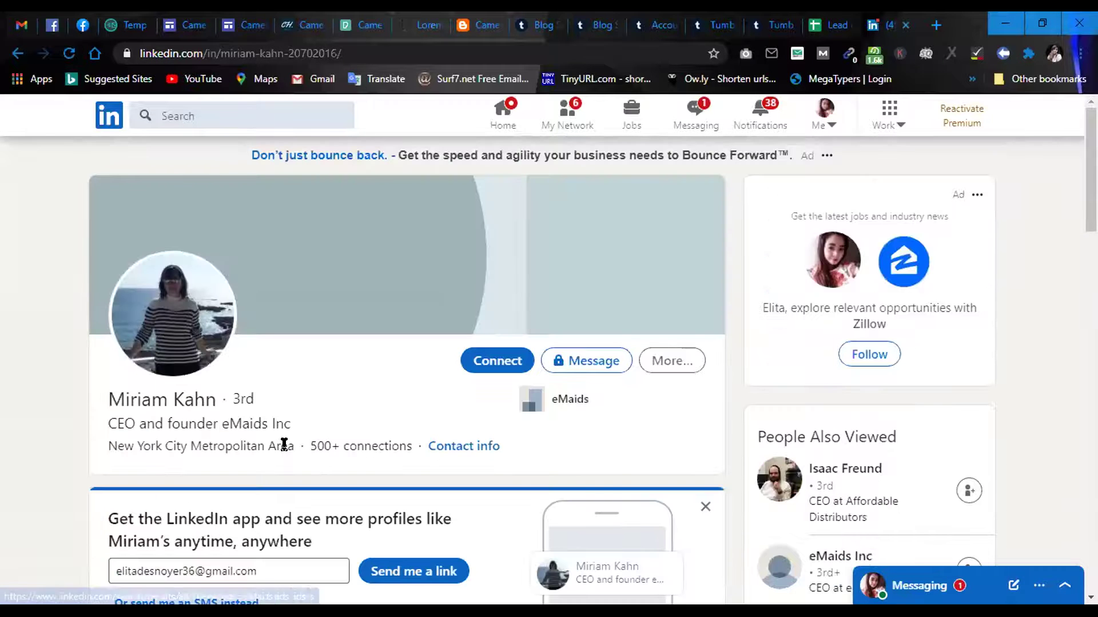
{"action": "scroll", "coordinate": [324, 406], "scroll_direction": "down", "scroll_amount": 3}
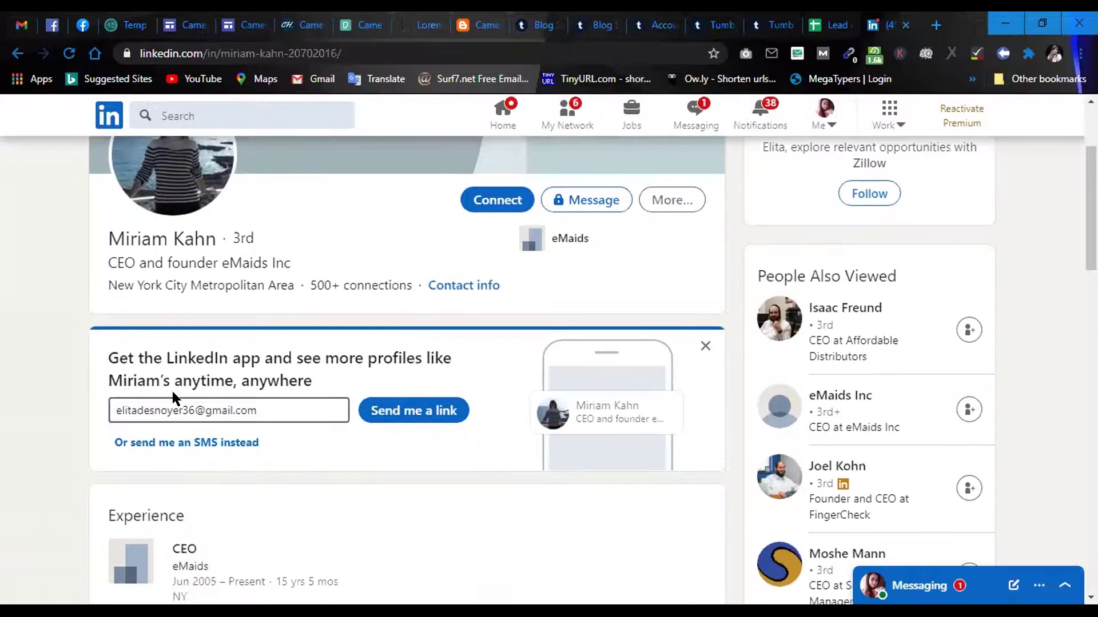
{"action": "scroll", "coordinate": [529, 419], "scroll_direction": "down", "scroll_amount": 4}
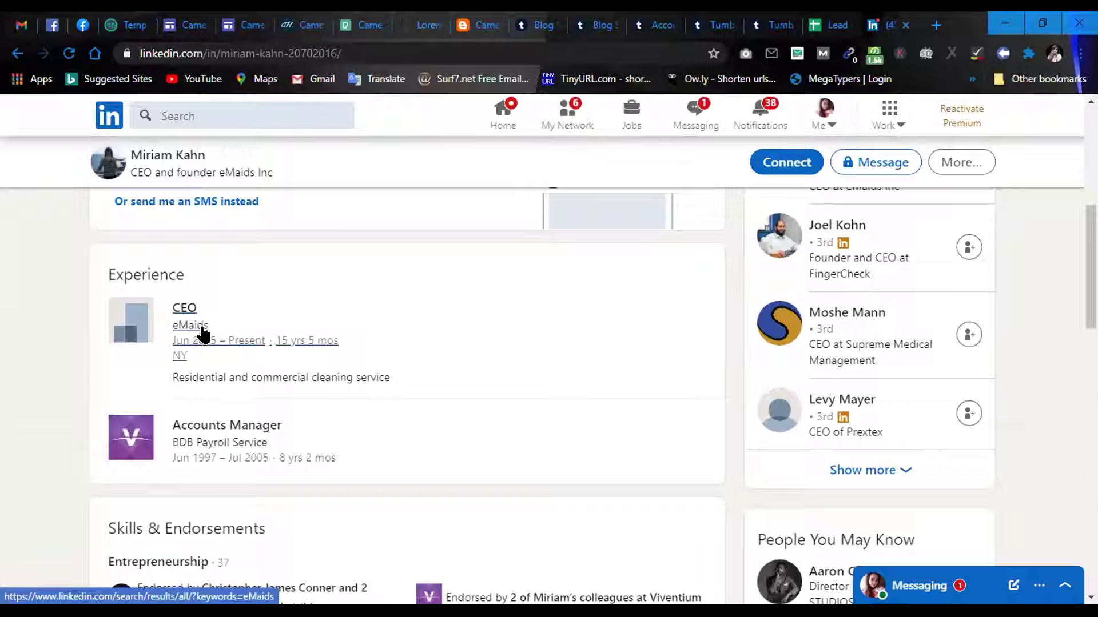
{"action": "scroll", "coordinate": [204, 345], "scroll_direction": "down", "scroll_amount": 7}
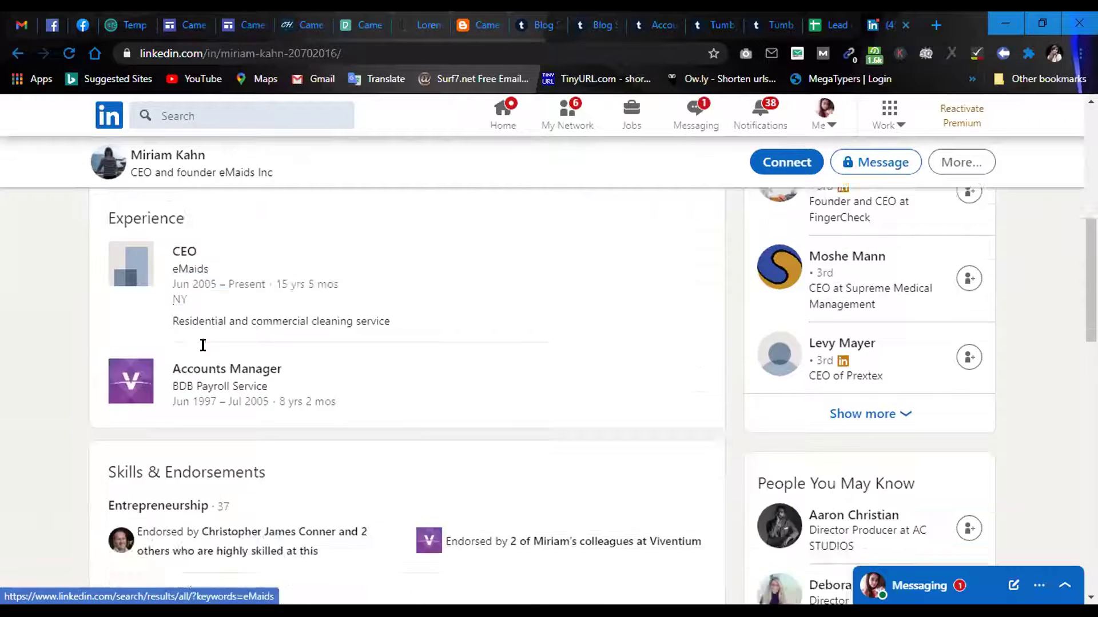
{"action": "scroll", "coordinate": [336, 483], "scroll_direction": "down", "scroll_amount": 8}
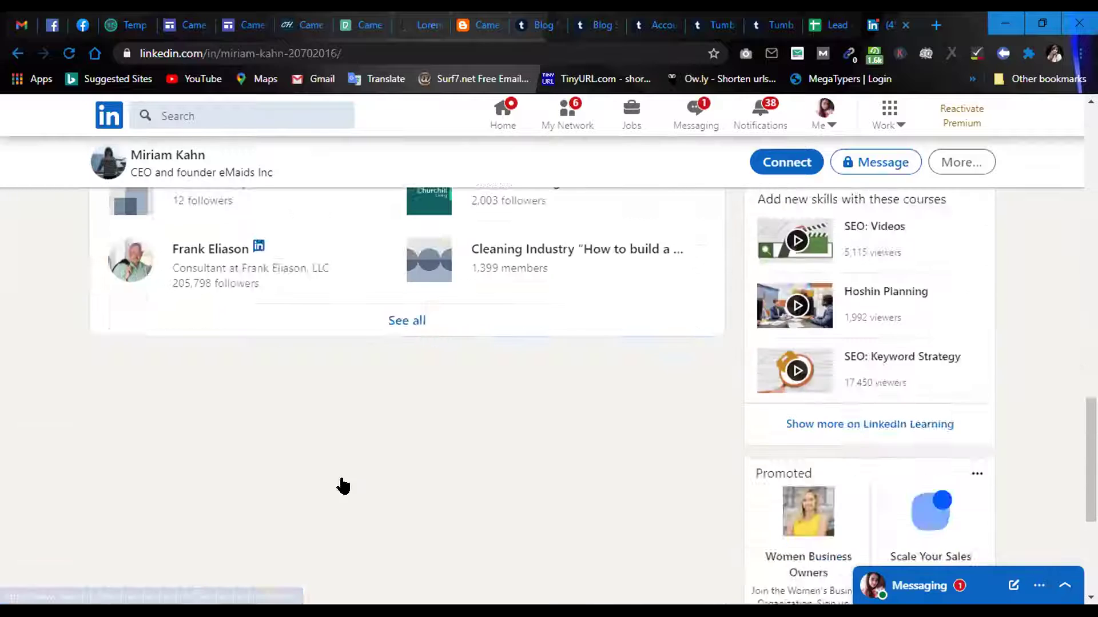
{"action": "scroll", "coordinate": [122, 421], "scroll_direction": "up", "scroll_amount": 15}
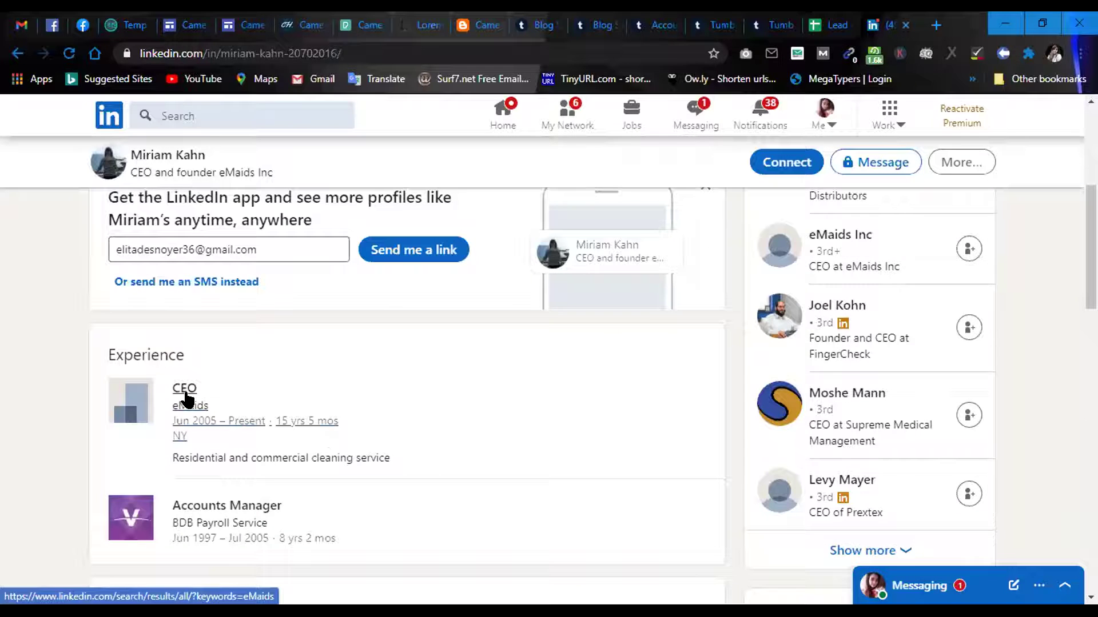
{"action": "left_click", "coordinate": [183, 392]}
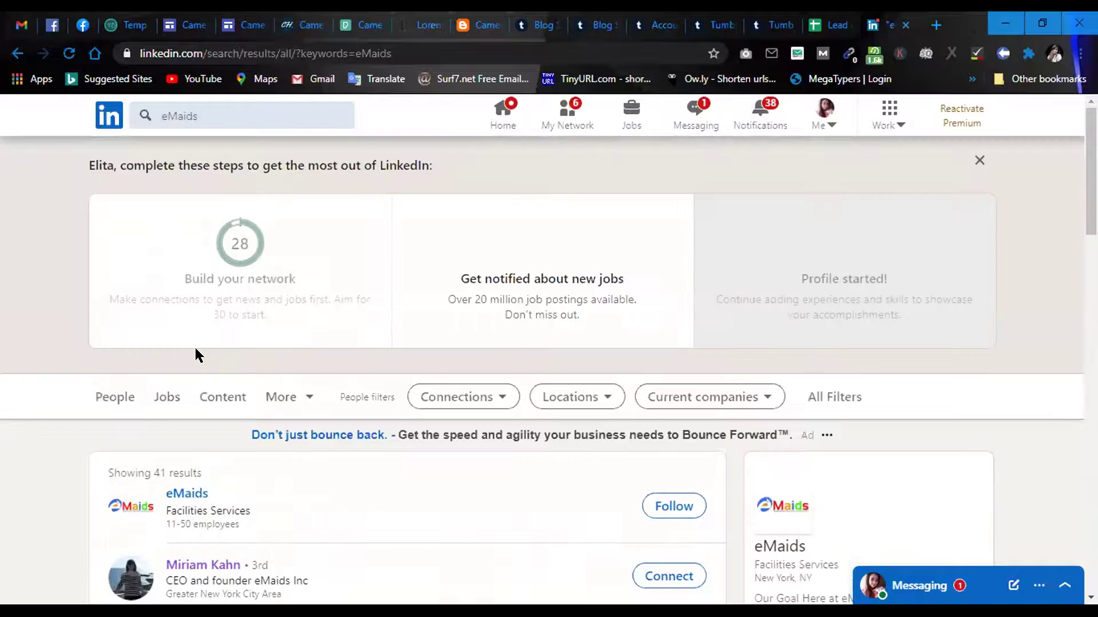
Open the eMaids company page from the search results and look through its overview, posts area and similar companies.
{"action": "left_click", "coordinate": [189, 495]}
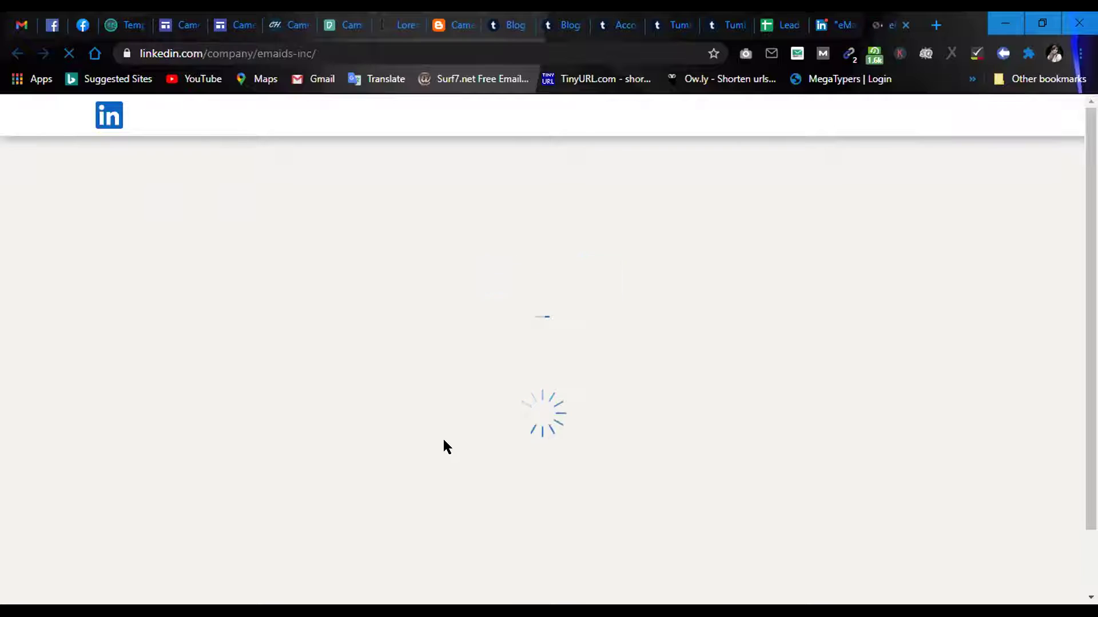
{"action": "scroll", "coordinate": [649, 334], "scroll_direction": "down", "scroll_amount": 7}
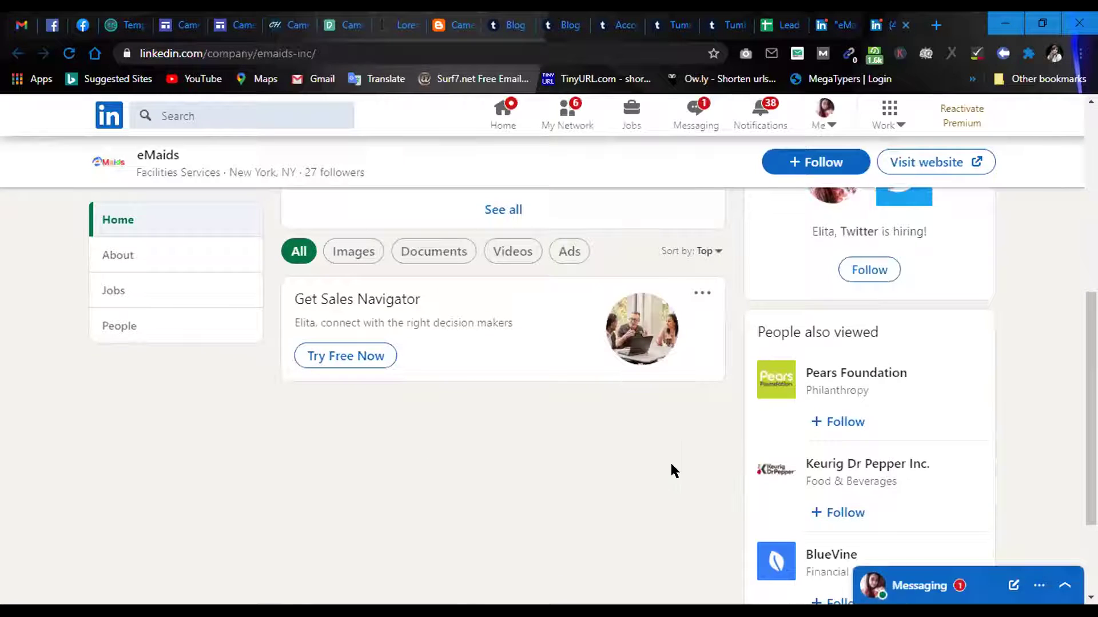
{"action": "scroll", "coordinate": [635, 456], "scroll_direction": "down", "scroll_amount": 3}
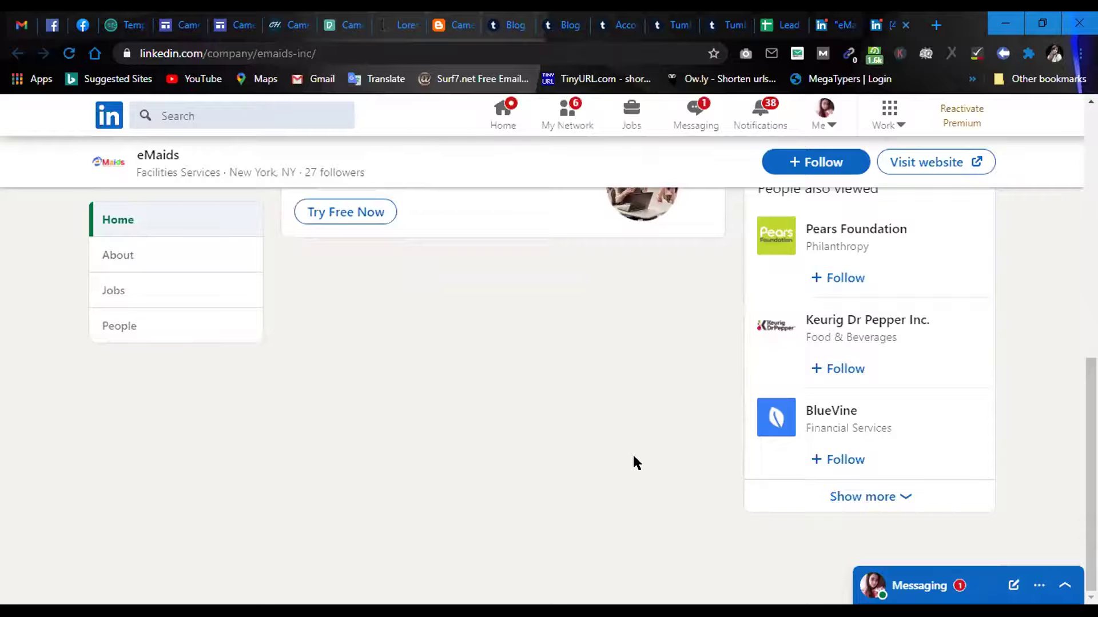
{"action": "scroll", "coordinate": [633, 455], "scroll_direction": "up", "scroll_amount": 5}
{"action": "scroll", "coordinate": [629, 462], "scroll_direction": "down", "scroll_amount": 5}
{"action": "scroll", "coordinate": [629, 470], "scroll_direction": "up", "scroll_amount": 10}
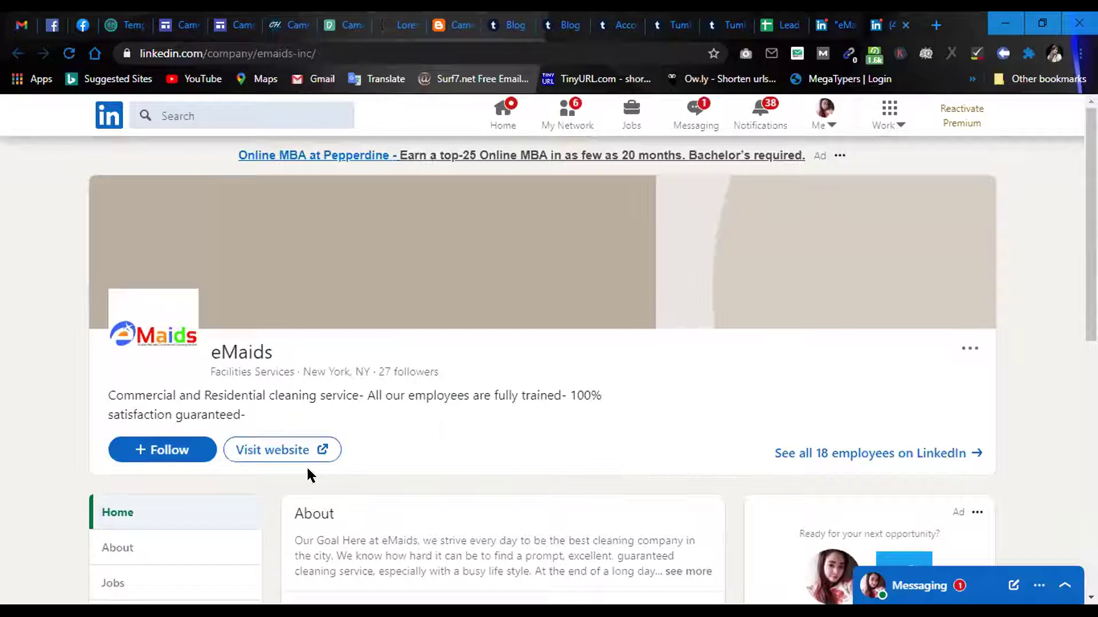
Visit the eMaids website from its company page and examine the home page's services, mission, FAQs, footer and client reviews.
{"action": "left_click", "coordinate": [264, 449]}
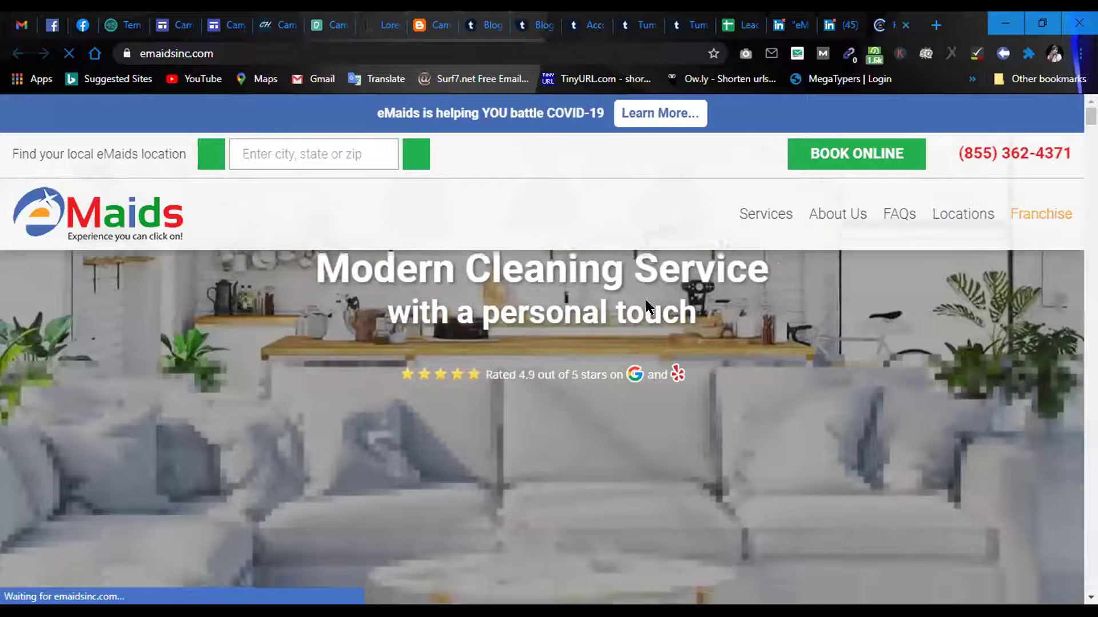
{"action": "scroll", "coordinate": [503, 406], "scroll_direction": "down", "scroll_amount": 15}
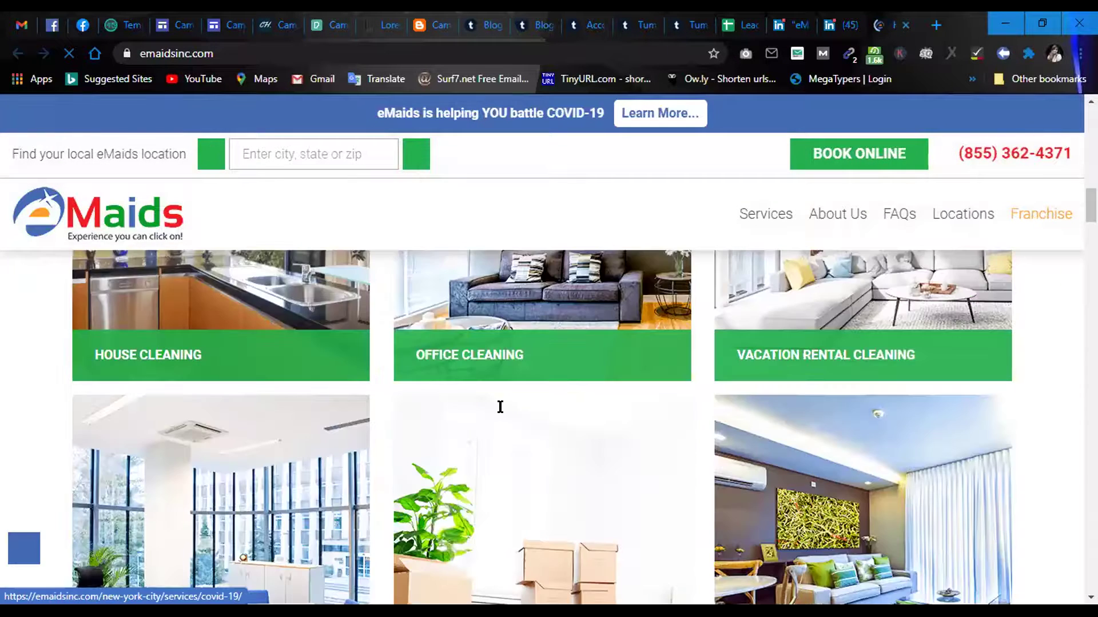
{"action": "scroll", "coordinate": [504, 404], "scroll_direction": "down", "scroll_amount": 10}
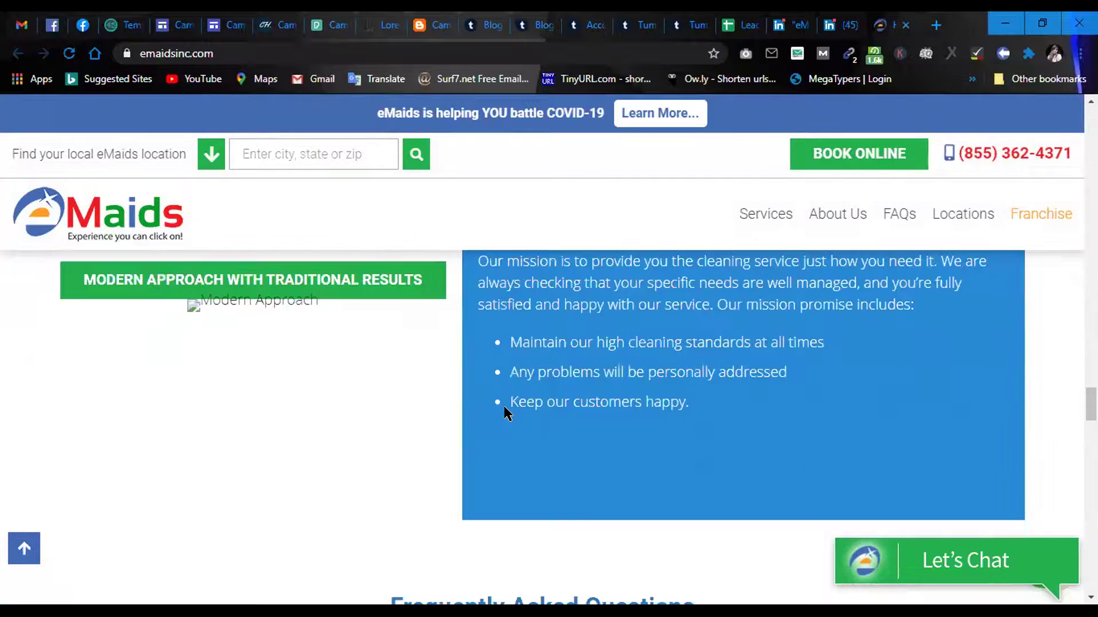
{"action": "scroll", "coordinate": [505, 412], "scroll_direction": "down", "scroll_amount": 20}
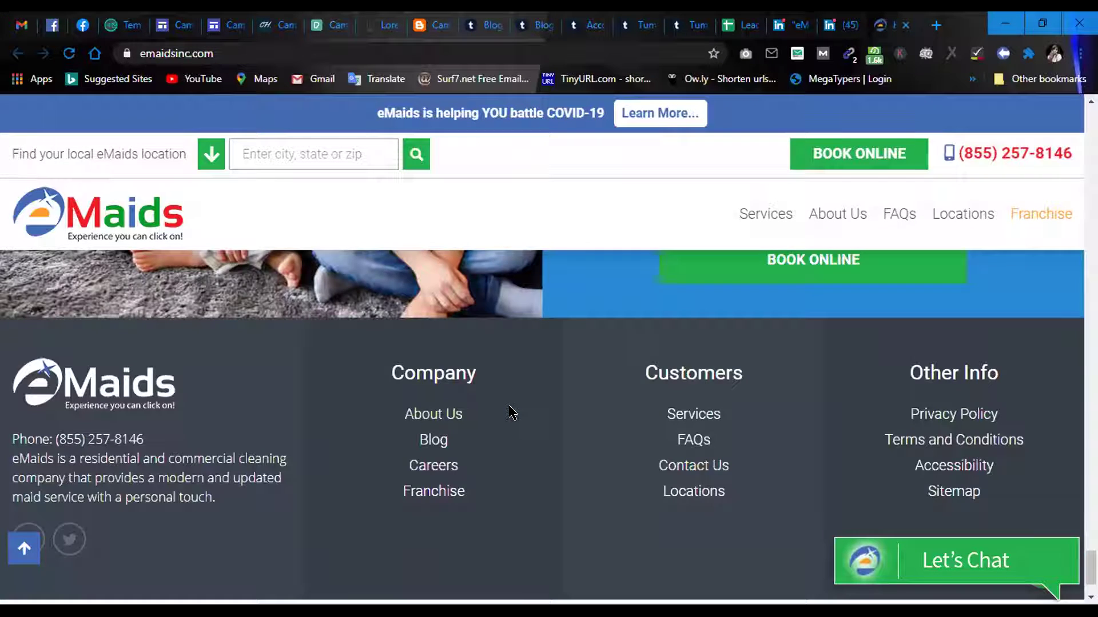
{"action": "scroll", "coordinate": [510, 412], "scroll_direction": "down", "scroll_amount": 2}
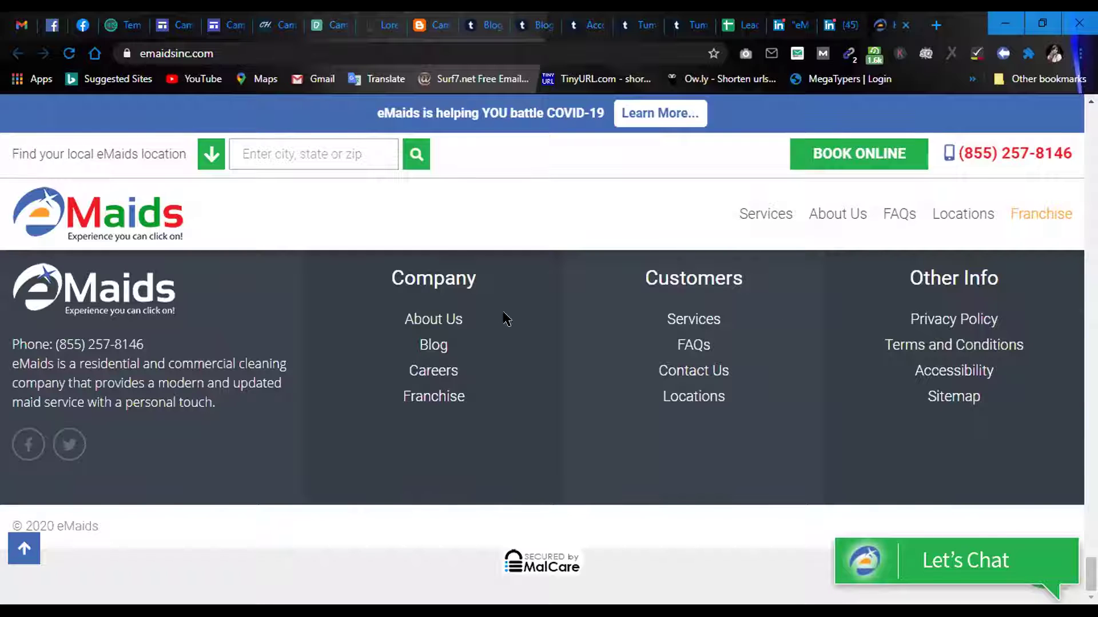
{"action": "scroll", "coordinate": [91, 307], "scroll_direction": "up", "scroll_amount": 10}
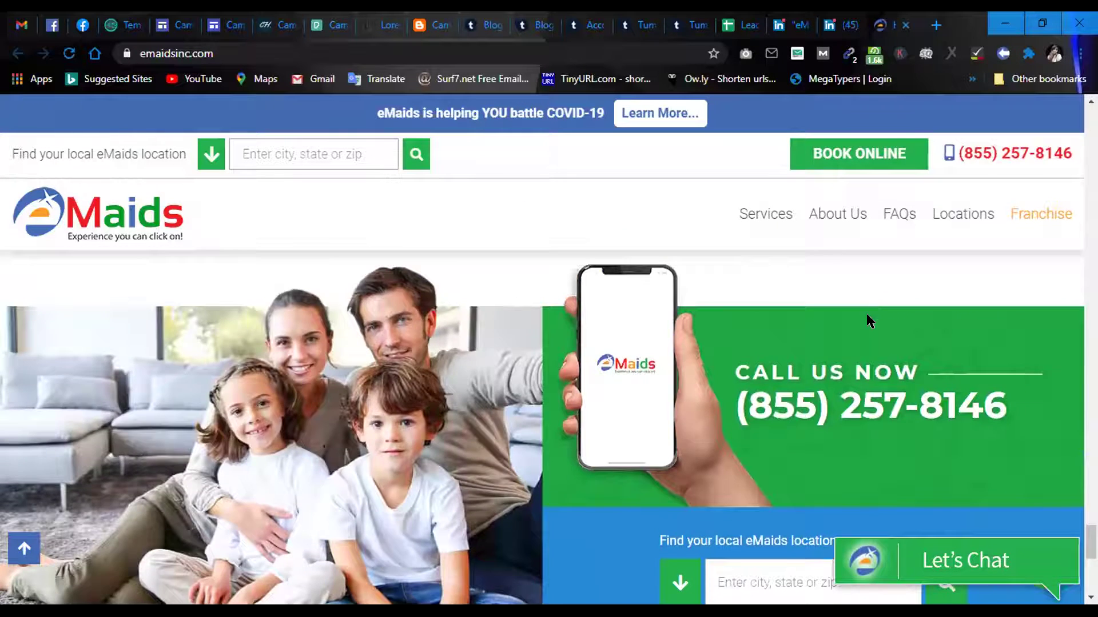
{"action": "scroll", "coordinate": [82, 265], "scroll_direction": "up", "scroll_amount": 10}
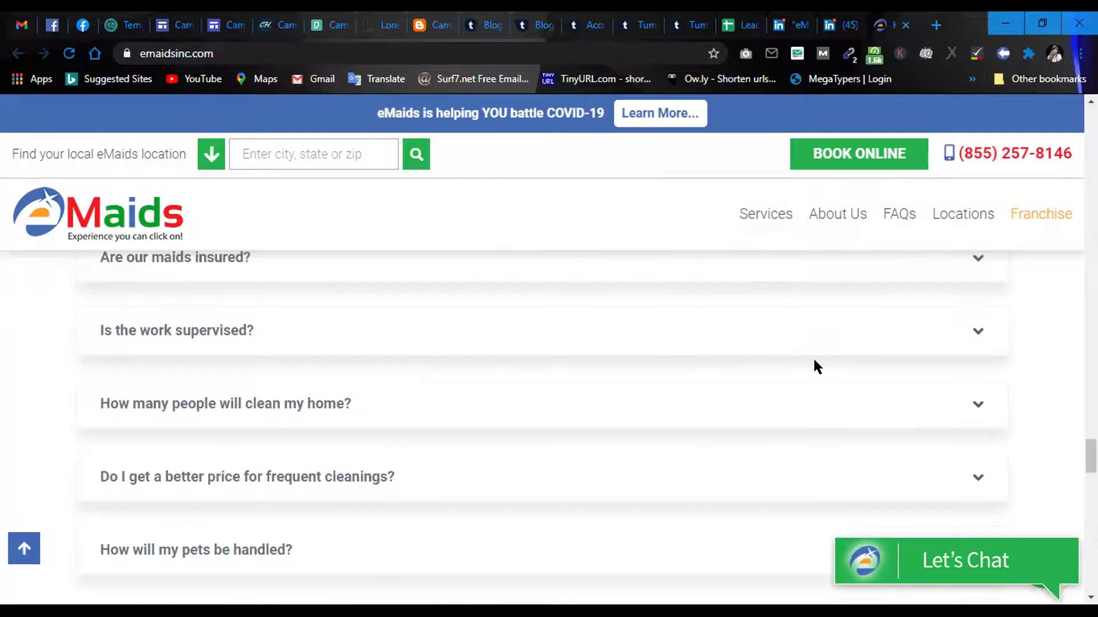
{"action": "scroll", "coordinate": [752, 400], "scroll_direction": "up", "scroll_amount": 10}
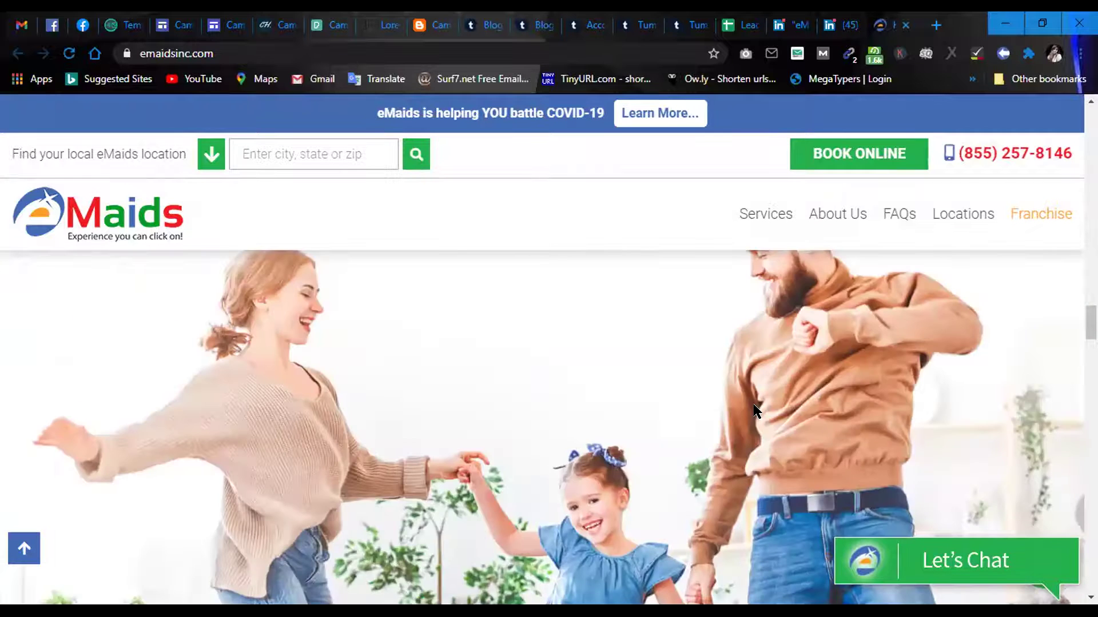
{"action": "scroll", "coordinate": [895, 252], "scroll_direction": "up", "scroll_amount": 5}
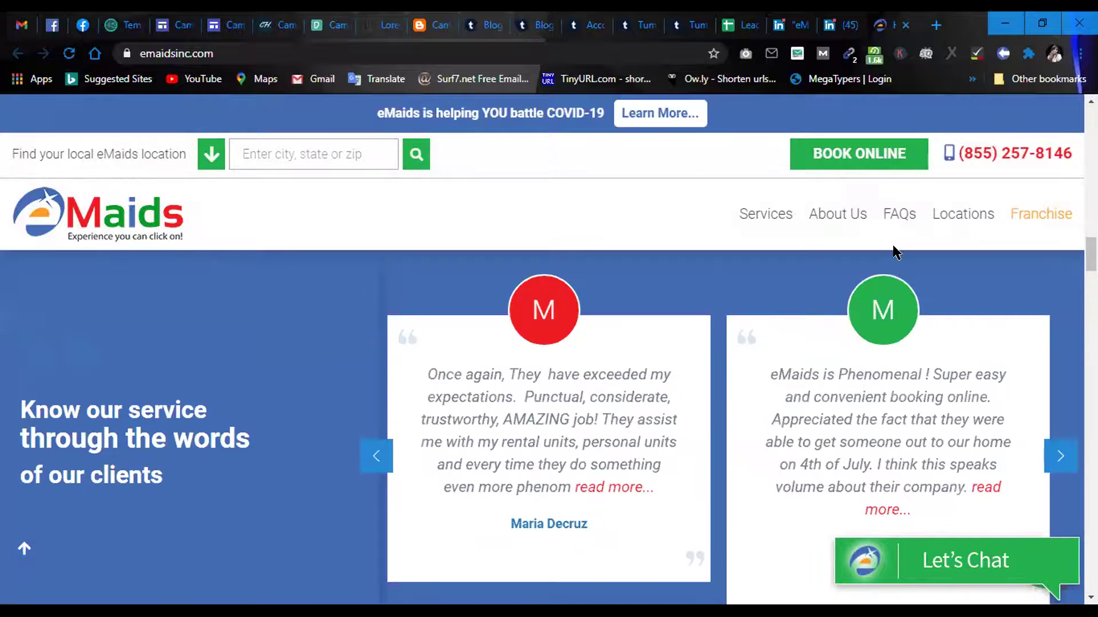
Open the About Us page of the eMaids website and read it from the company story to the footer.
{"action": "left_click", "coordinate": [833, 217]}
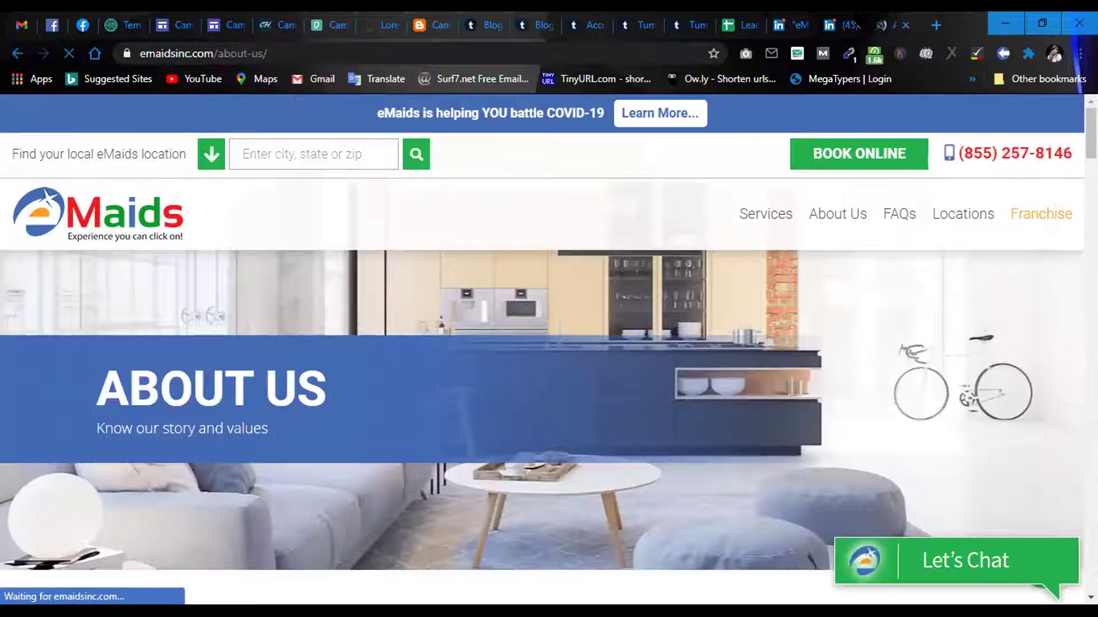
{"action": "scroll", "coordinate": [533, 268], "scroll_direction": "down", "scroll_amount": 5}
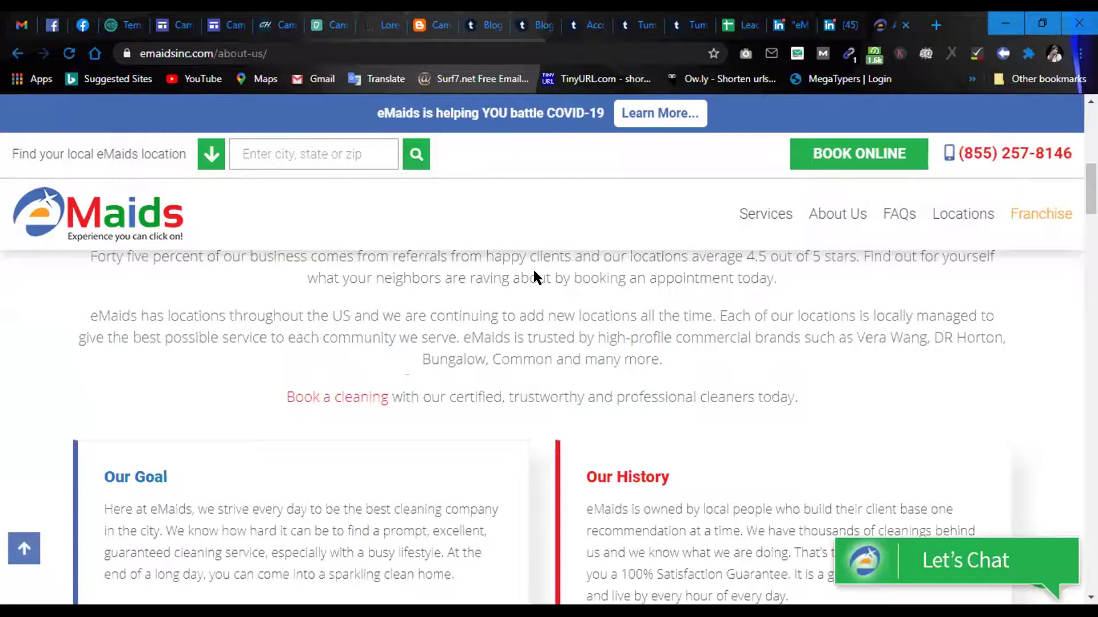
{"action": "scroll", "coordinate": [533, 268], "scroll_direction": "down", "scroll_amount": 5}
{"action": "scroll", "coordinate": [533, 270], "scroll_direction": "down", "scroll_amount": 10}
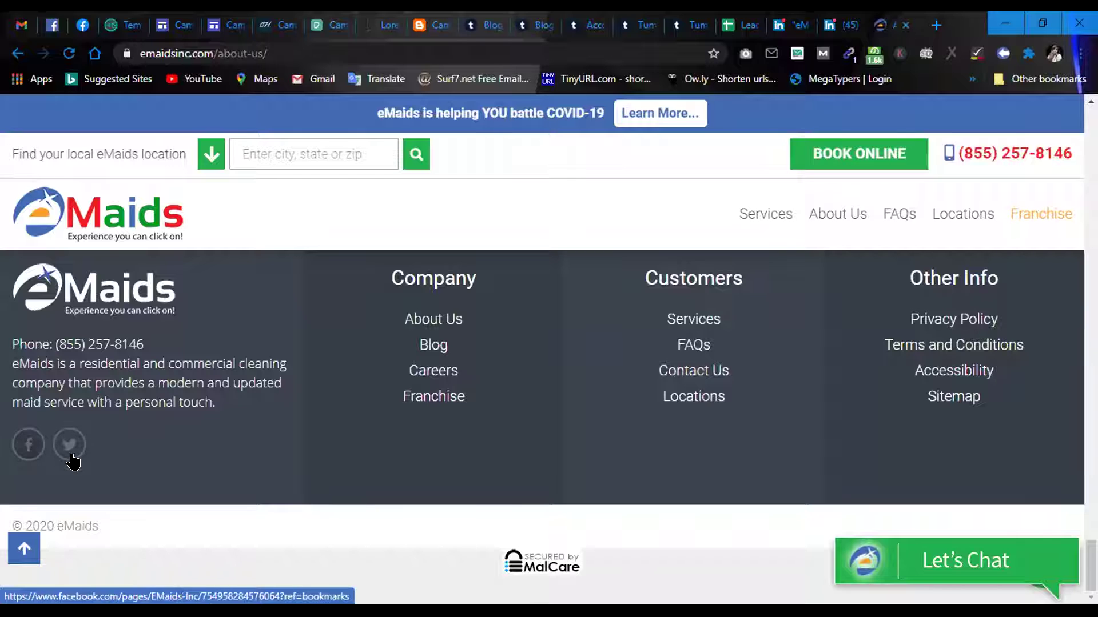
Open the eMaids Twitter profile from the website footer and dismiss the saved-account sign-in prompt.
{"action": "left_click", "coordinate": [71, 455]}
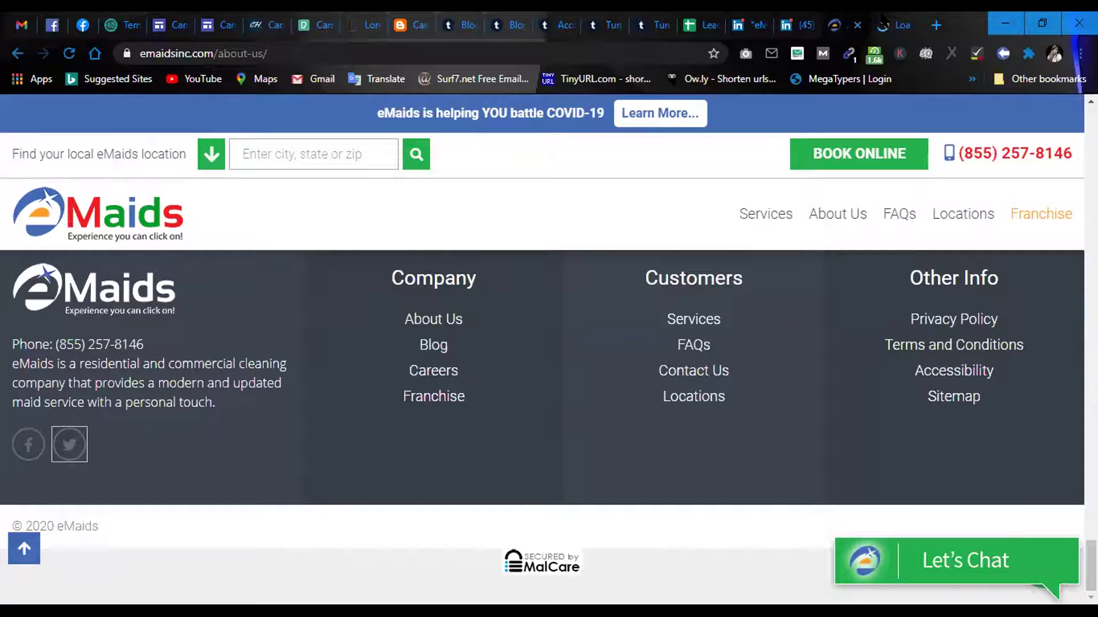
{"action": "left_click", "coordinate": [883, 24]}
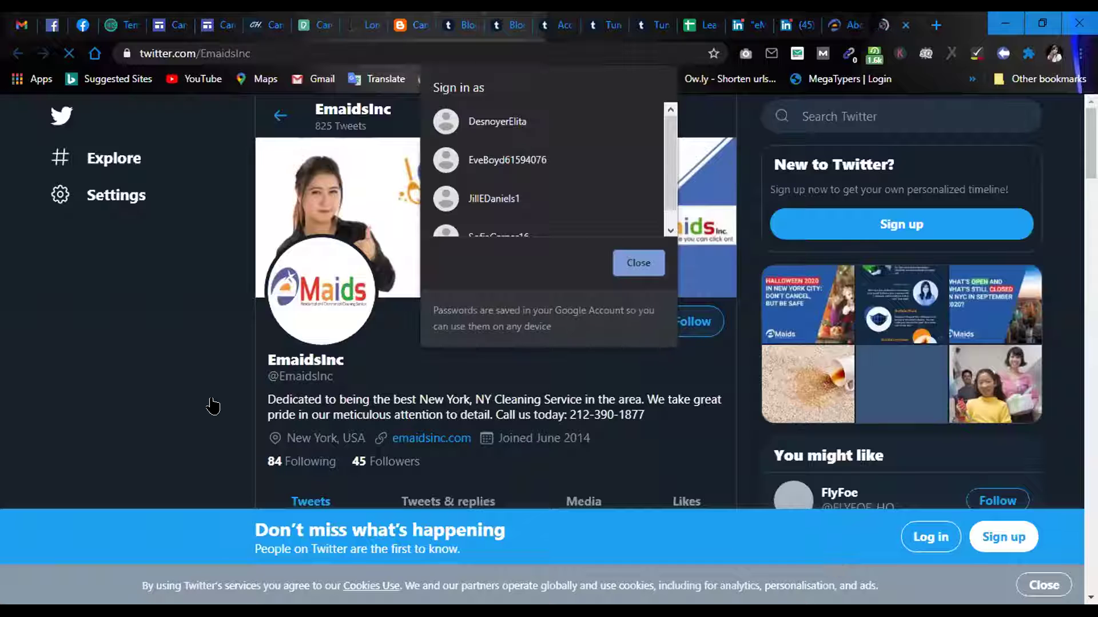
{"action": "left_click", "coordinate": [632, 264]}
Examine the EmaidsInc Twitter profile details and its timeline of tweets, from the latest posts back to May 2017.
{"action": "scroll", "coordinate": [356, 269], "scroll_direction": "down", "scroll_amount": 3}
{"action": "scroll", "coordinate": [356, 269], "scroll_direction": "up", "scroll_amount": 2}
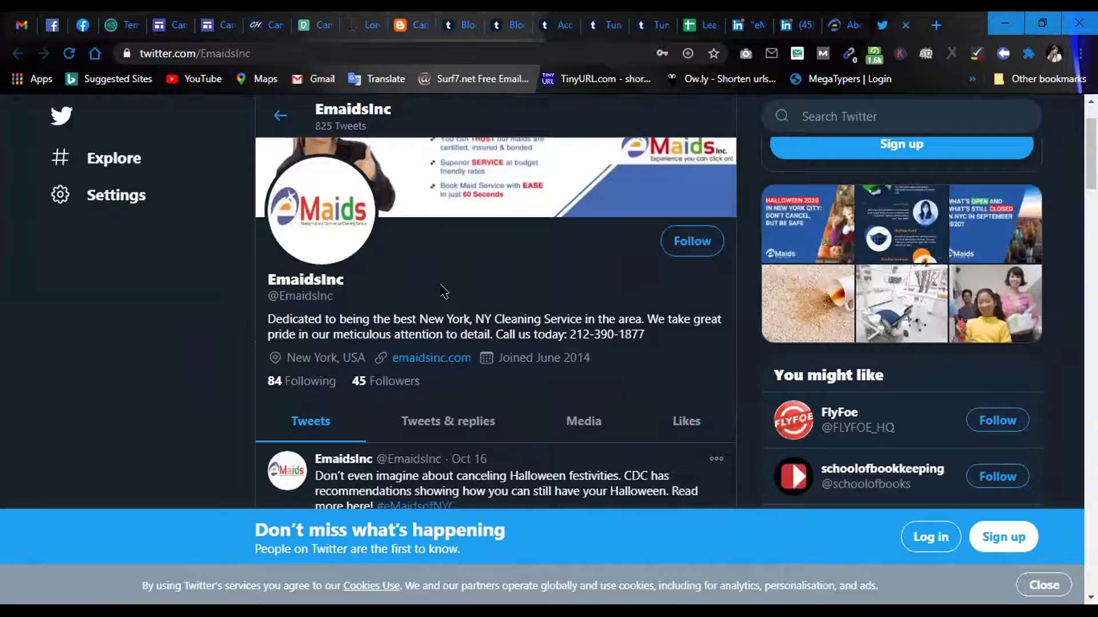
{"action": "scroll", "coordinate": [444, 292], "scroll_direction": "down", "scroll_amount": 15}
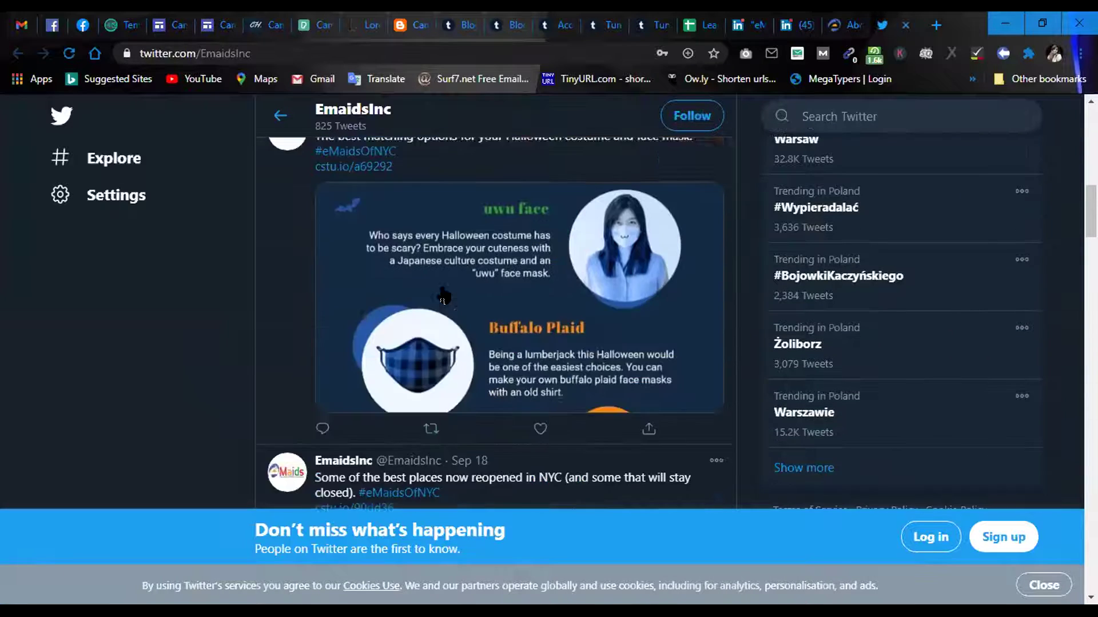
{"action": "scroll", "coordinate": [589, 308], "scroll_direction": "down", "scroll_amount": 4}
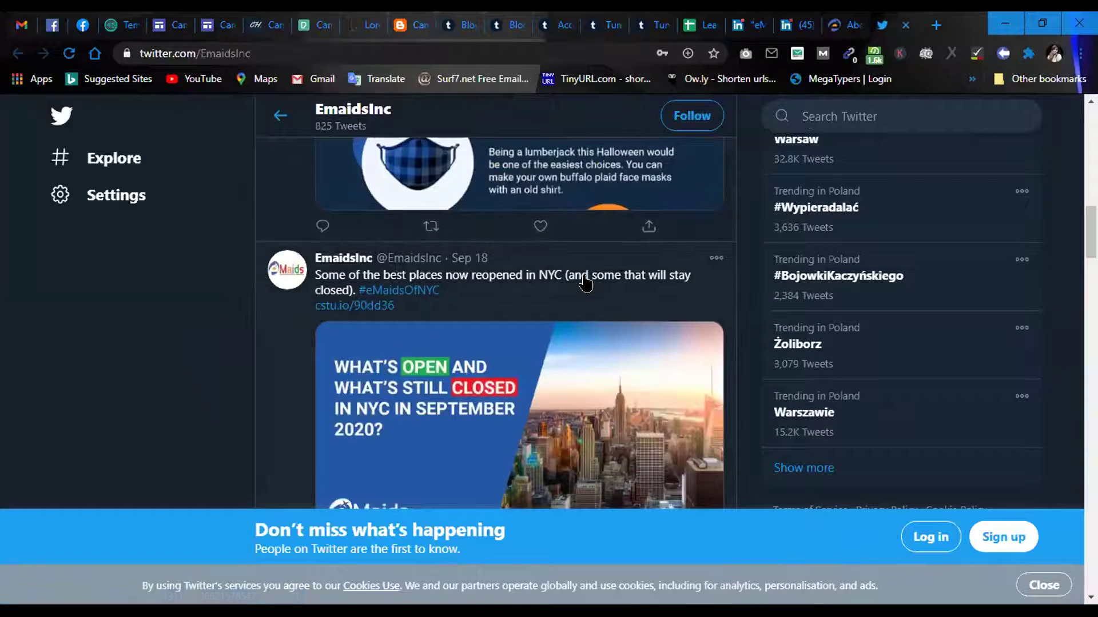
{"action": "scroll", "coordinate": [548, 345], "scroll_direction": "down", "scroll_amount": 19}
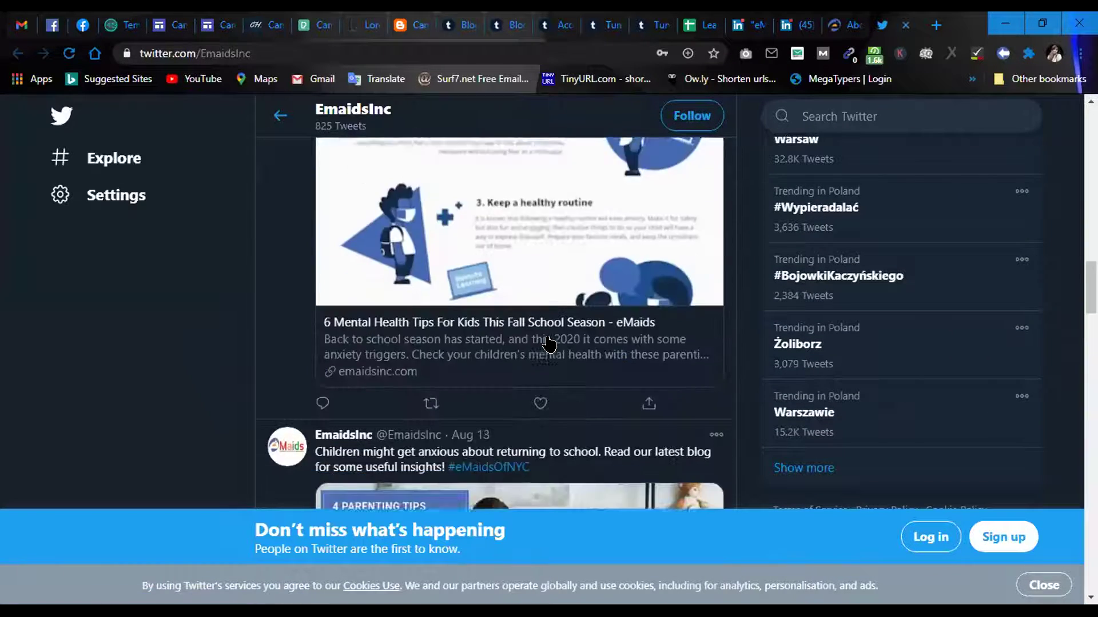
{"action": "scroll", "coordinate": [549, 345], "scroll_direction": "down", "scroll_amount": 20}
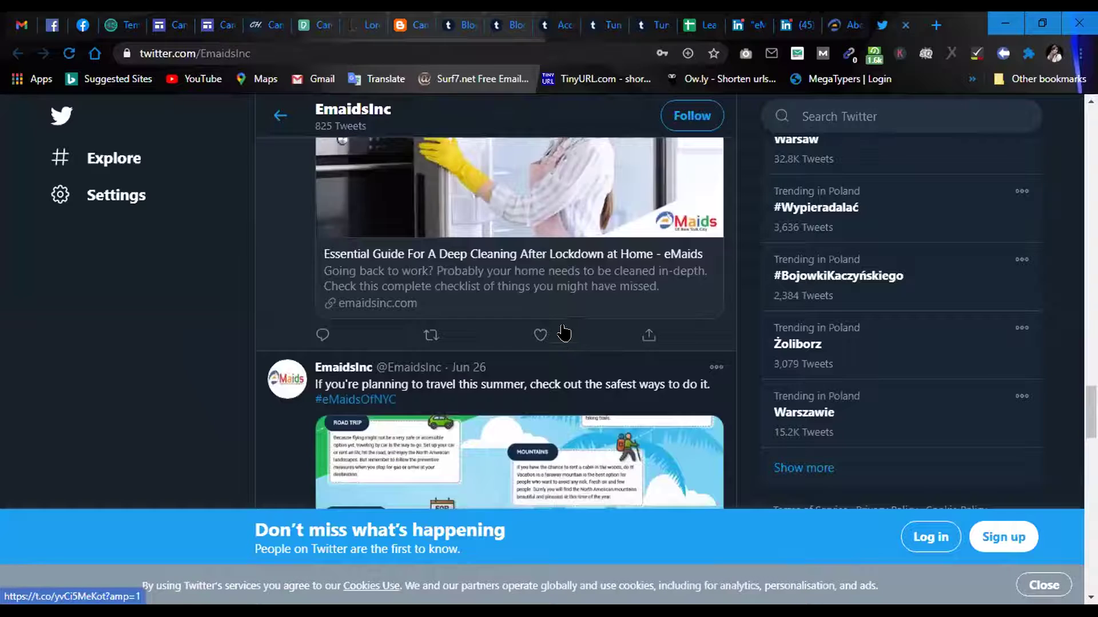
{"action": "scroll", "coordinate": [563, 331], "scroll_direction": "down", "scroll_amount": 20}
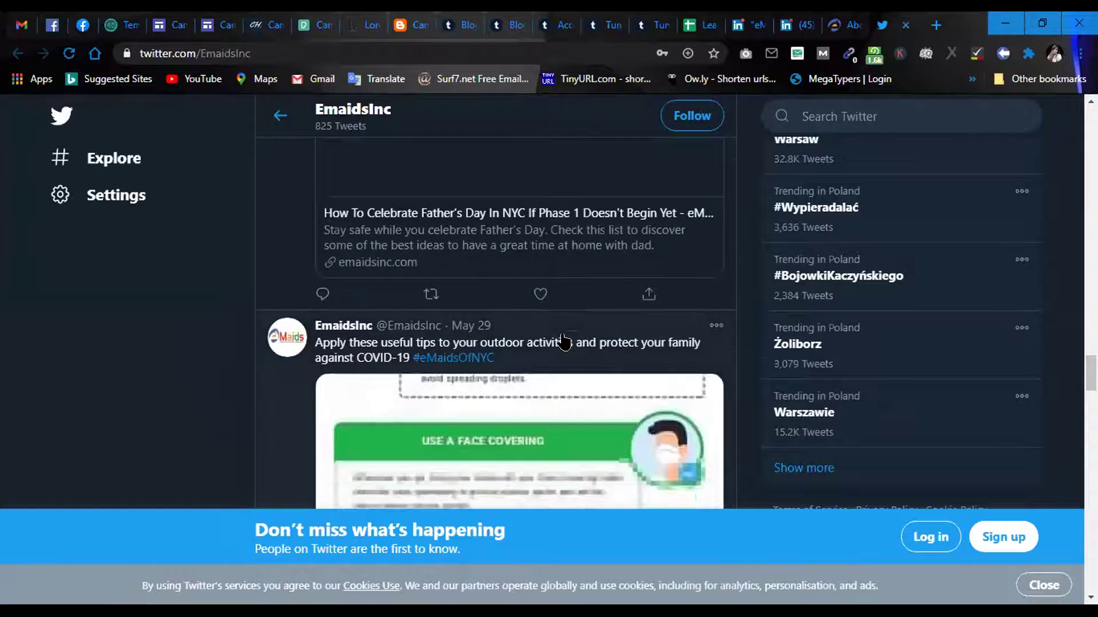
{"action": "scroll", "coordinate": [576, 346], "scroll_direction": "down", "scroll_amount": 7}
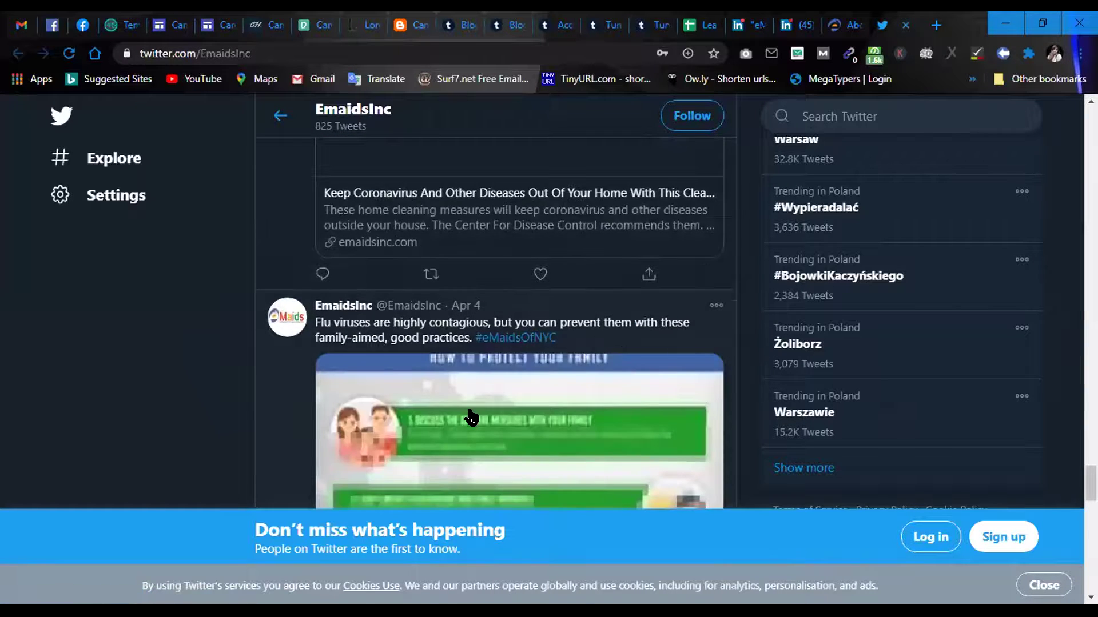
{"action": "scroll", "coordinate": [470, 417], "scroll_direction": "down", "scroll_amount": 20}
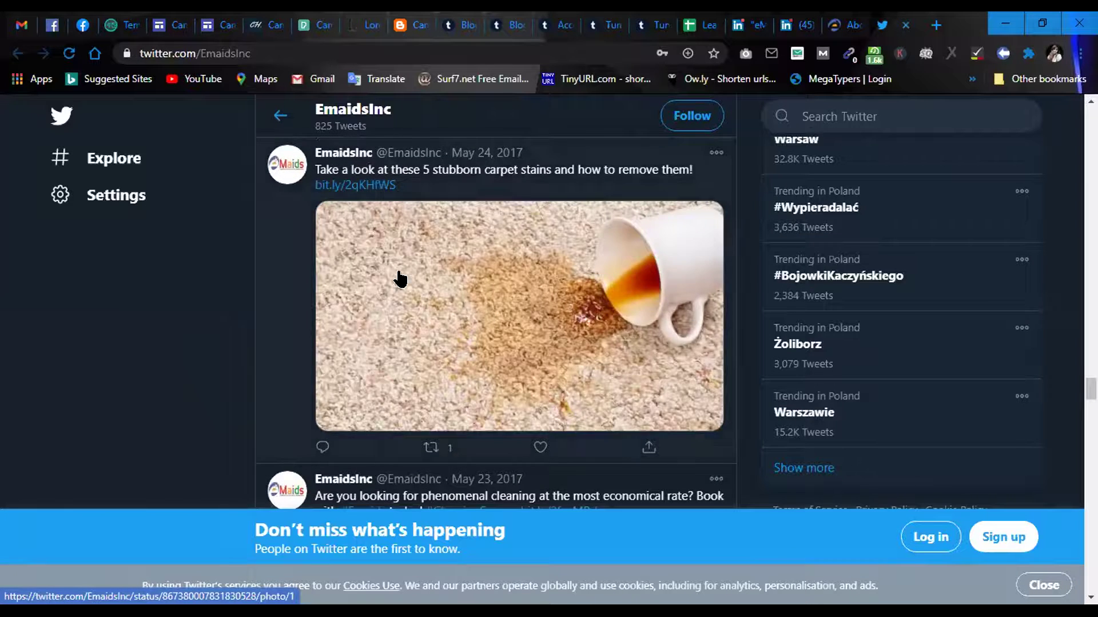
{"action": "scroll", "coordinate": [481, 379], "scroll_direction": "down", "scroll_amount": 8}
{"action": "scroll", "coordinate": [527, 407], "scroll_direction": "down", "scroll_amount": 15}
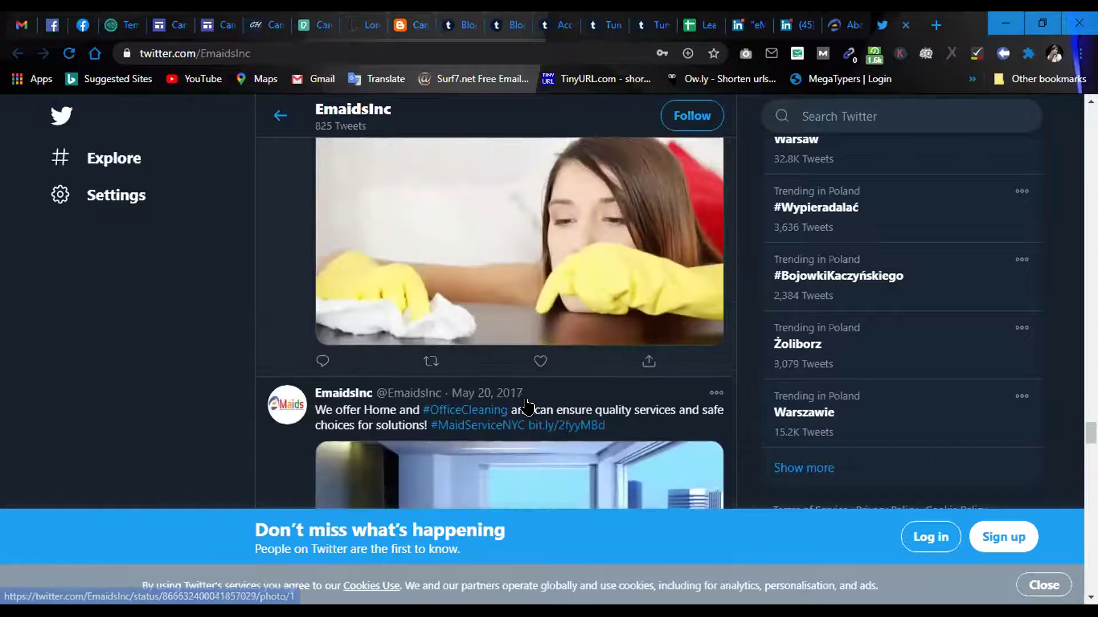
{"action": "scroll", "coordinate": [461, 322], "scroll_direction": "down", "scroll_amount": 10}
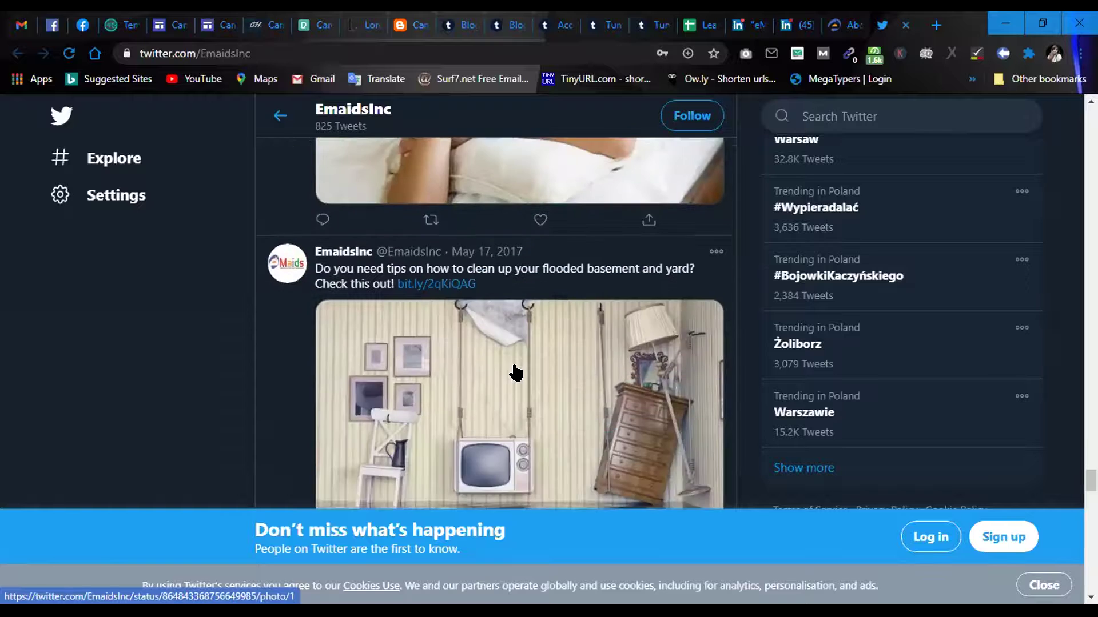
Examine the older EmaidsInc tweets from mid-May 2017 back to early April 2017.
{"action": "scroll", "coordinate": [516, 374], "scroll_direction": "down", "scroll_amount": 15}
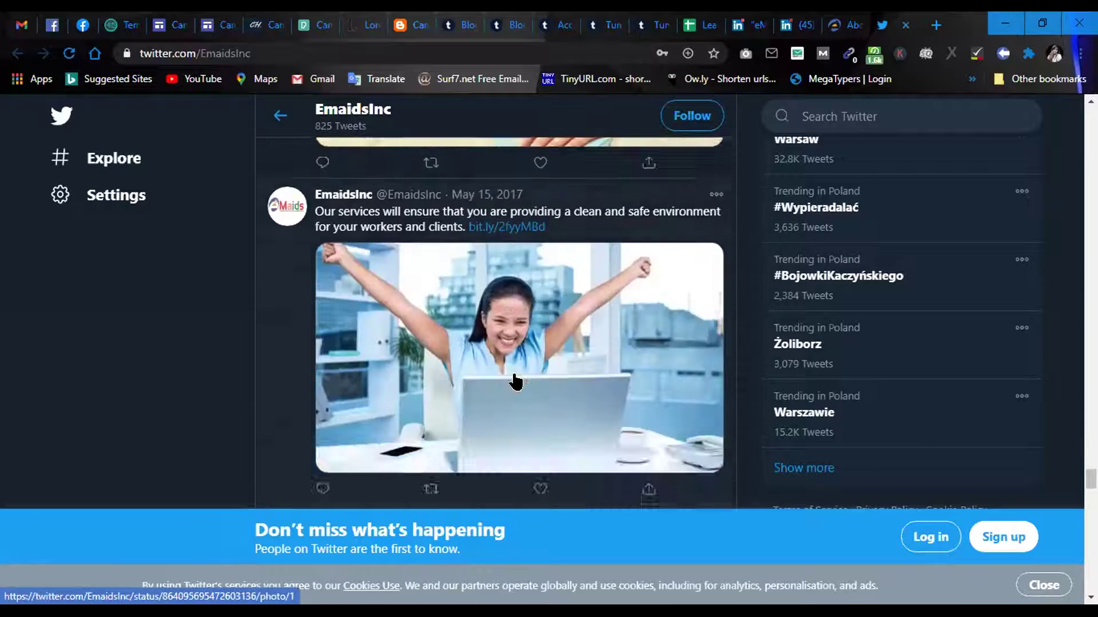
{"action": "scroll", "coordinate": [521, 382], "scroll_direction": "down", "scroll_amount": 15}
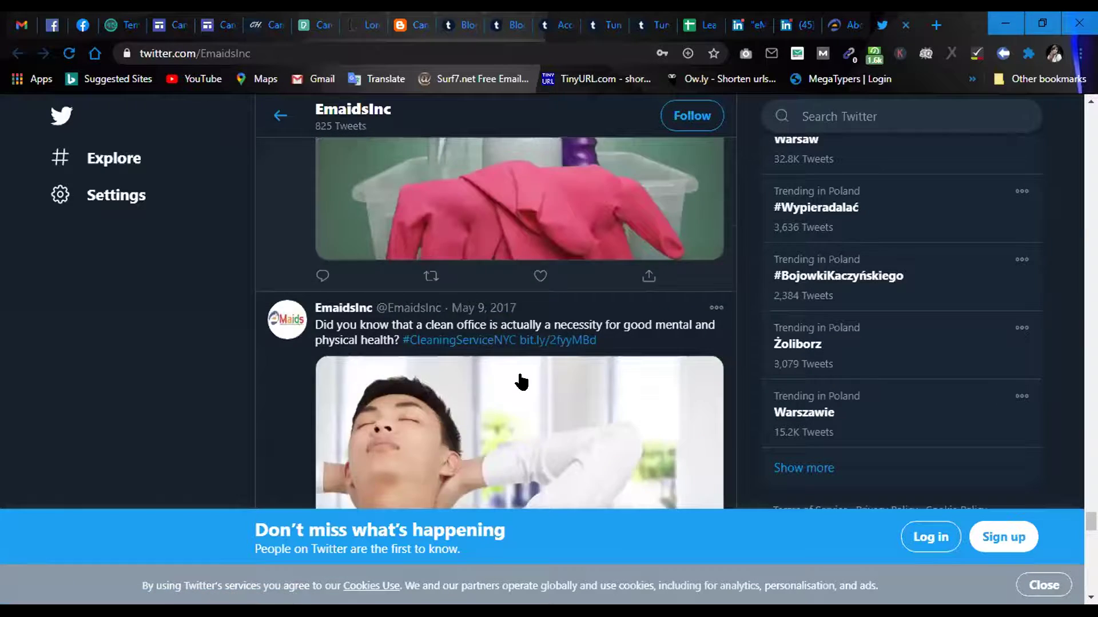
{"action": "scroll", "coordinate": [521, 382], "scroll_direction": "down", "scroll_amount": 15}
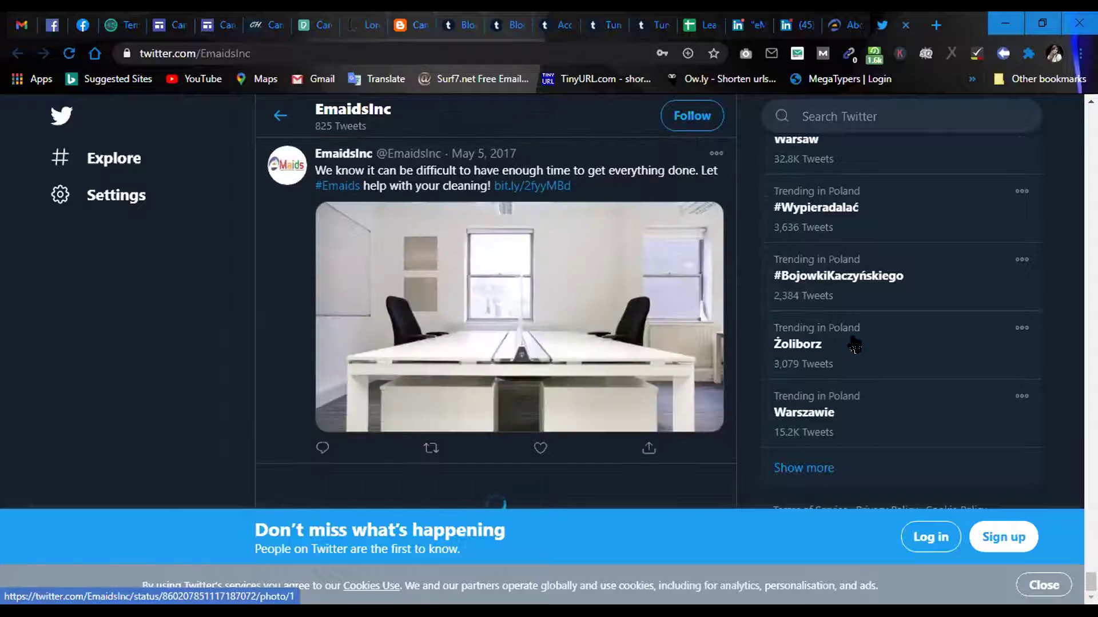
{"action": "scroll", "coordinate": [558, 346], "scroll_direction": "down", "scroll_amount": 7}
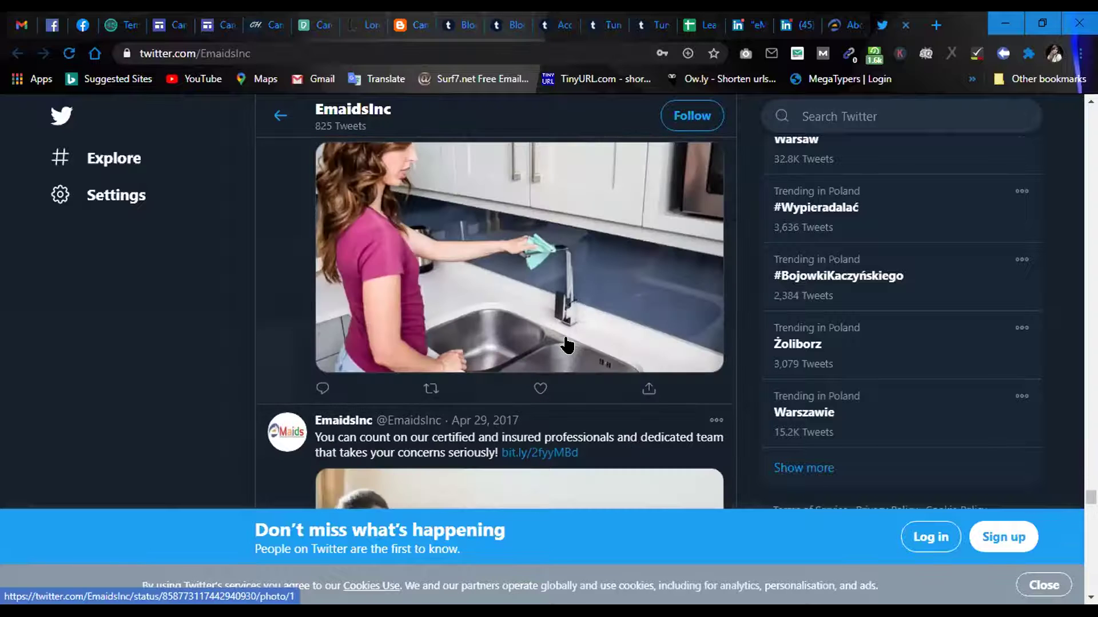
{"action": "scroll", "coordinate": [446, 355], "scroll_direction": "down", "scroll_amount": 7}
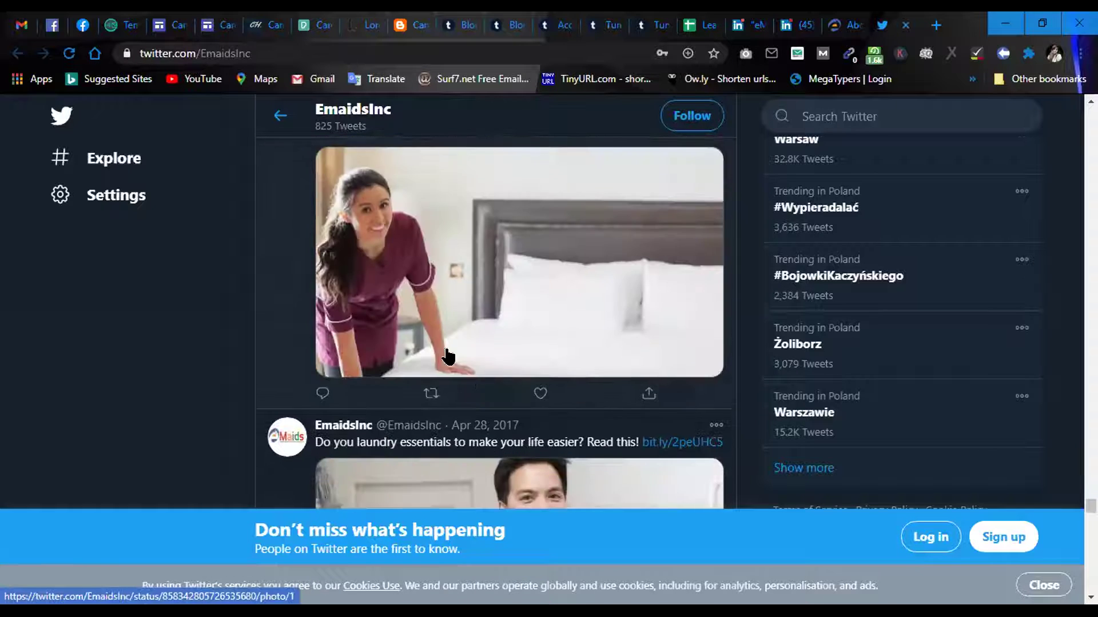
{"action": "scroll", "coordinate": [593, 366], "scroll_direction": "down", "scroll_amount": 20}
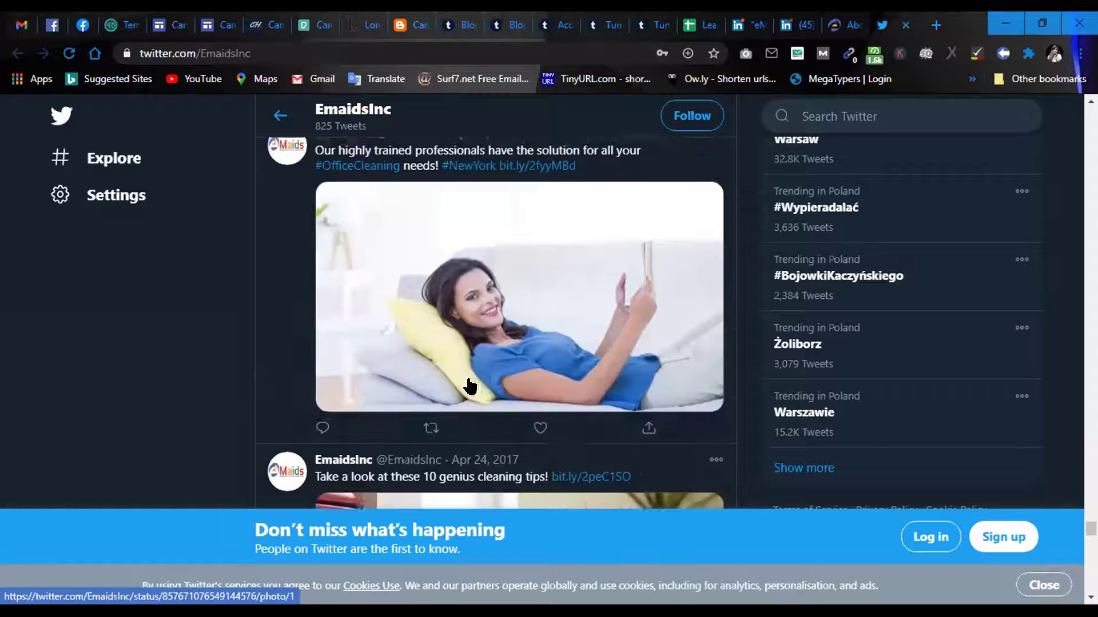
{"action": "scroll", "coordinate": [485, 408], "scroll_direction": "down", "scroll_amount": 20}
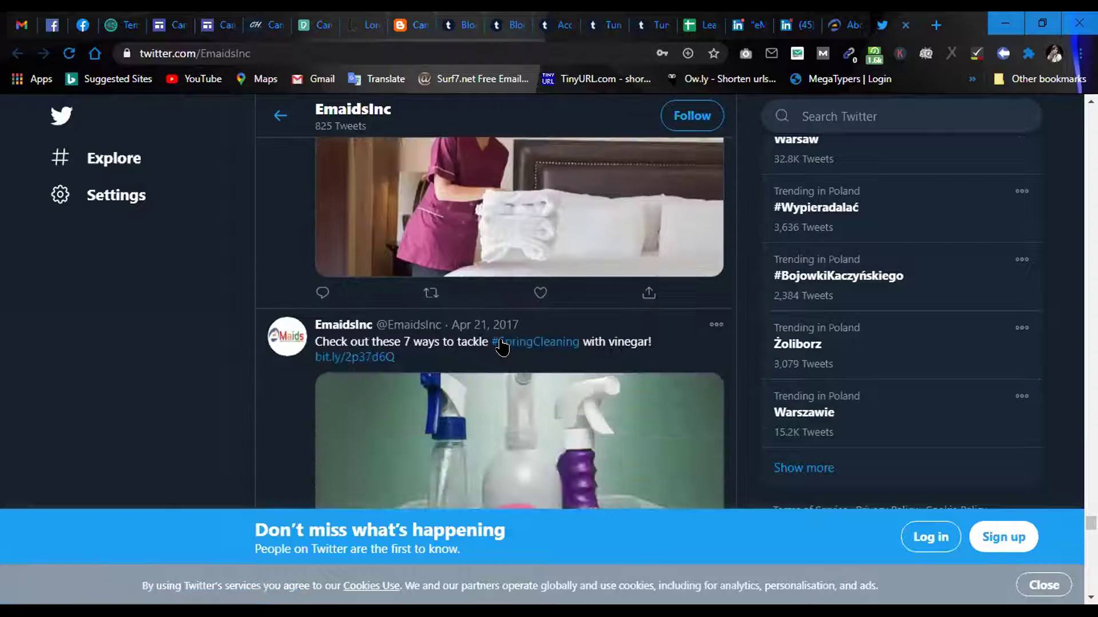
{"action": "scroll", "coordinate": [502, 347], "scroll_direction": "down", "scroll_amount": 10}
{"action": "scroll", "coordinate": [613, 317], "scroll_direction": "down", "scroll_amount": 10}
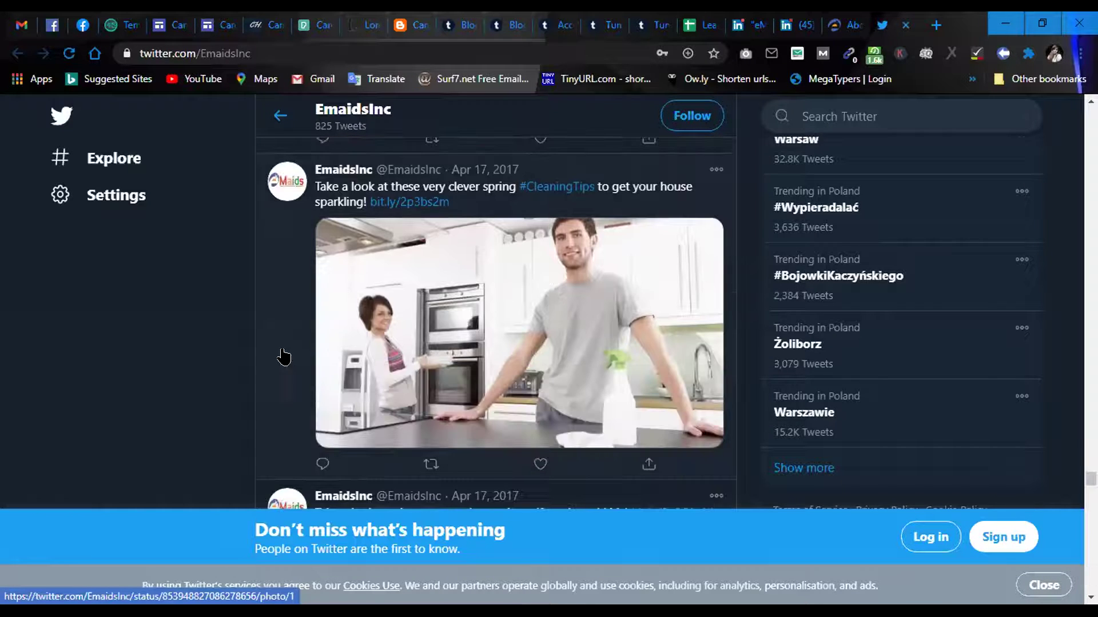
{"action": "scroll", "coordinate": [534, 368], "scroll_direction": "down", "scroll_amount": 15}
{"action": "scroll", "coordinate": [533, 365], "scroll_direction": "down", "scroll_amount": 10}
{"action": "scroll", "coordinate": [533, 366], "scroll_direction": "down", "scroll_amount": 8}
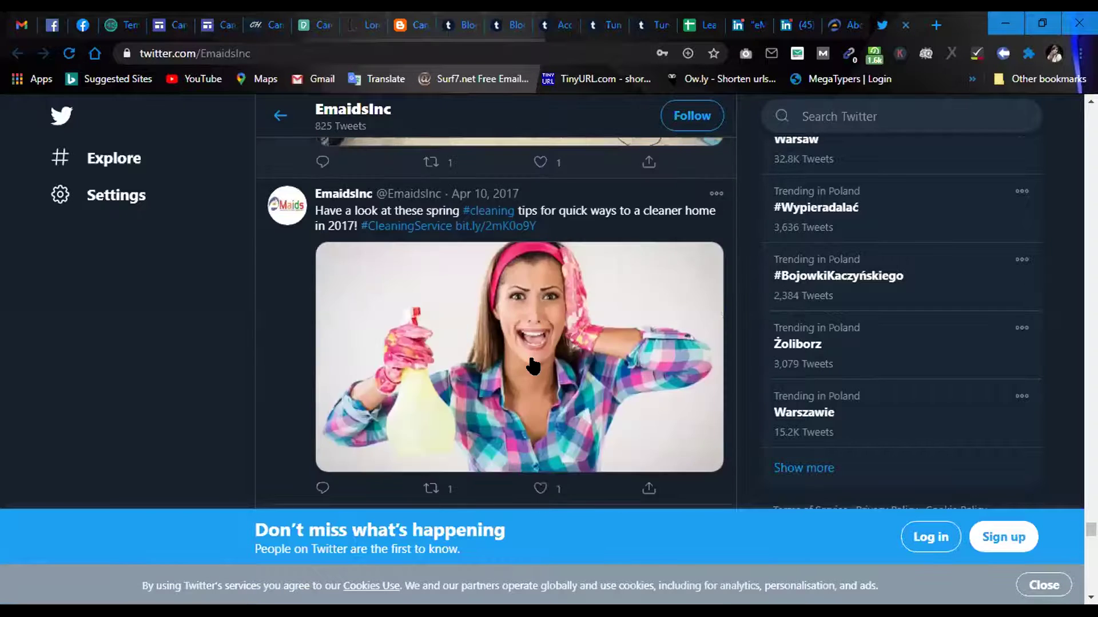
{"action": "scroll", "coordinate": [533, 366], "scroll_direction": "down", "scroll_amount": 15}
Return to the EmaidsInc profile header and review the timeline again from the latest posts back to mid-May 2017.
{"action": "scroll", "coordinate": [533, 366], "scroll_direction": "up", "scroll_amount": 10}
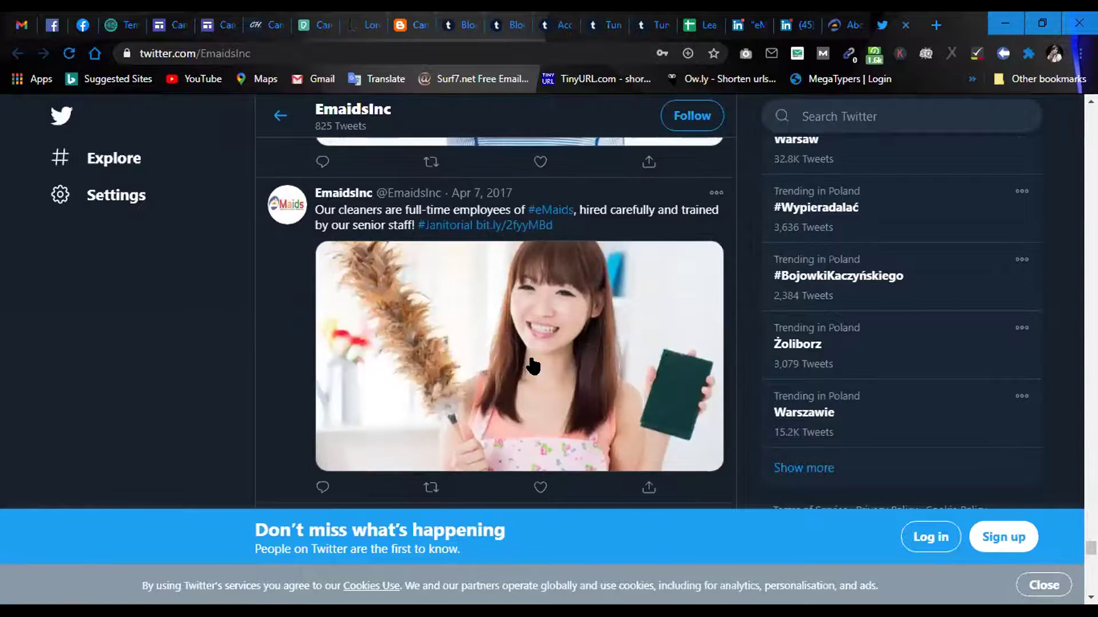
{"action": "scroll", "coordinate": [533, 366], "scroll_direction": "up", "scroll_amount": 7}
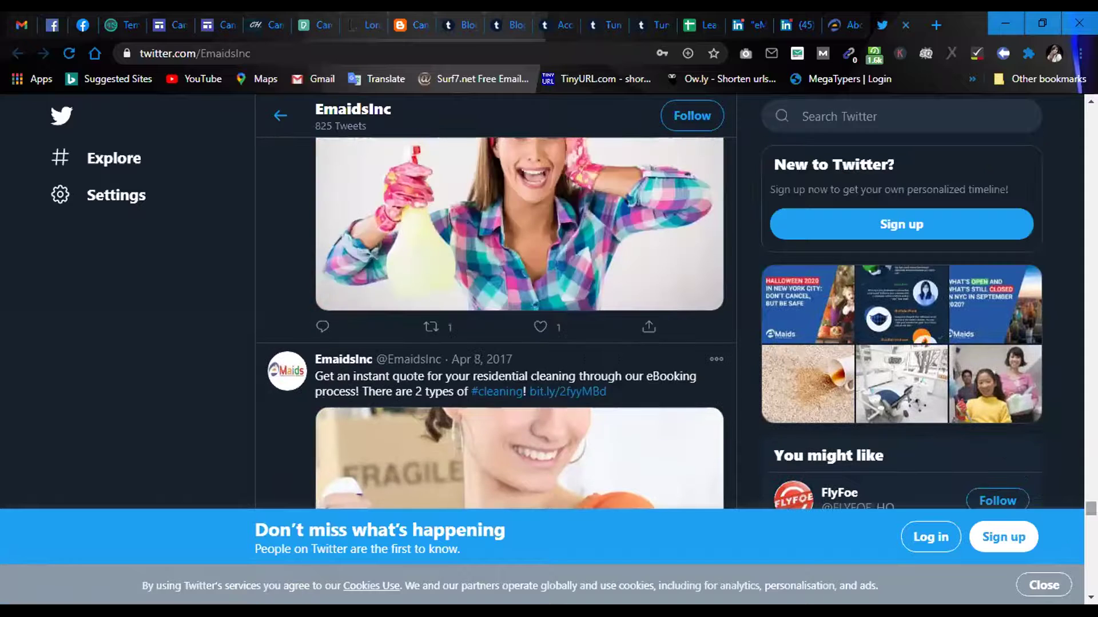
{"action": "scroll", "coordinate": [495, 321], "scroll_direction": "up", "scroll_amount": 20}
{"action": "scroll", "coordinate": [495, 320], "scroll_direction": "up", "scroll_amount": 5}
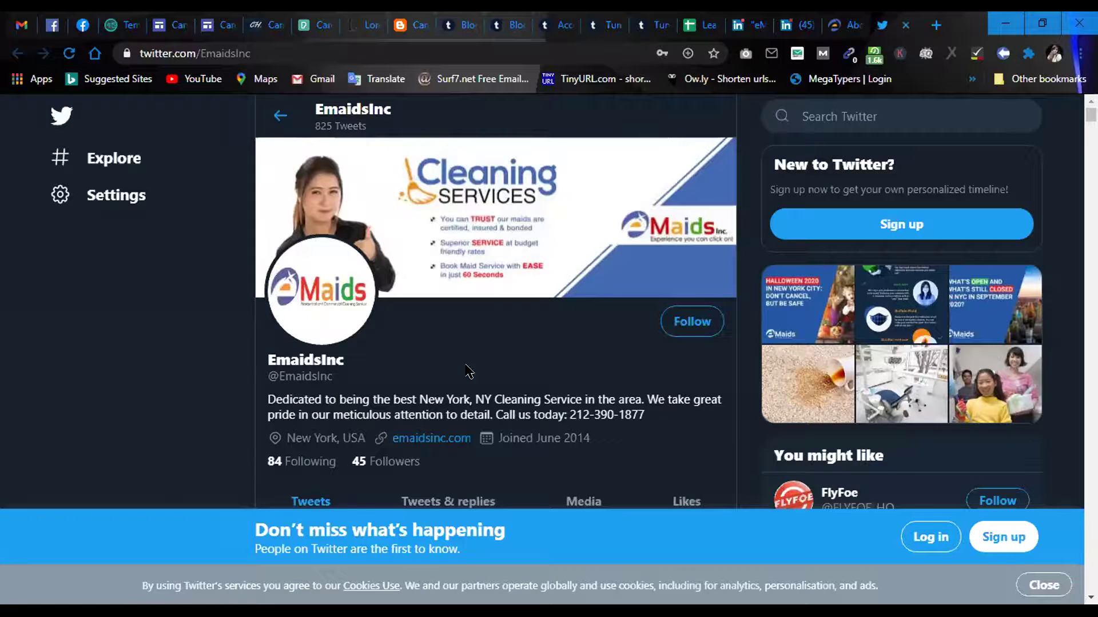
{"action": "scroll", "coordinate": [468, 372], "scroll_direction": "down", "scroll_amount": 10}
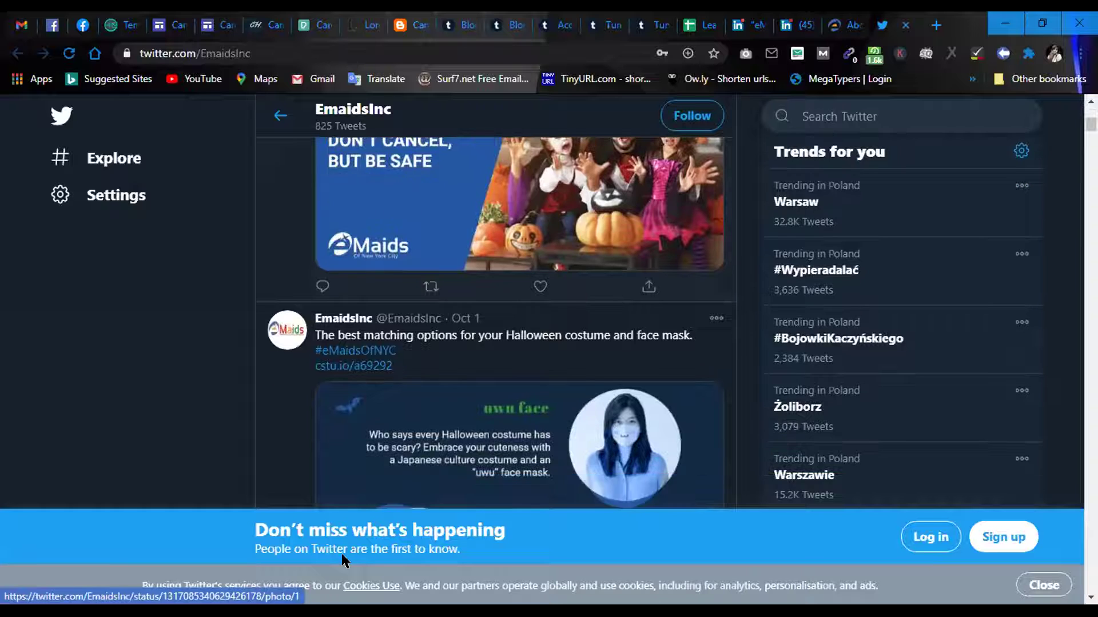
{"action": "scroll", "coordinate": [663, 389], "scroll_direction": "down", "scroll_amount": 20}
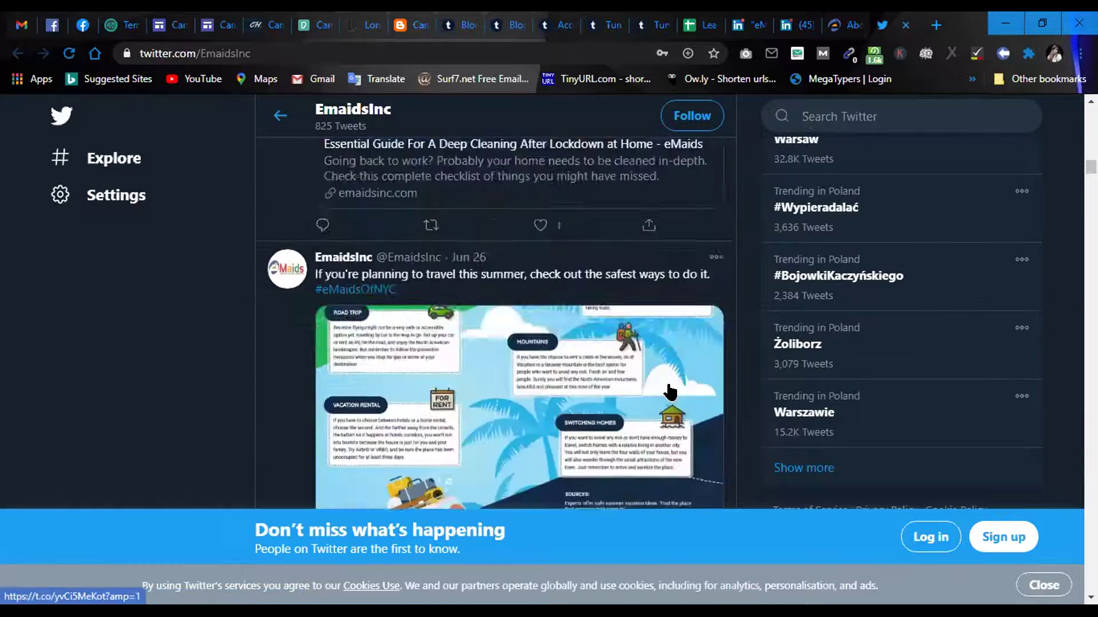
{"action": "scroll", "coordinate": [670, 392], "scroll_direction": "down", "scroll_amount": 20}
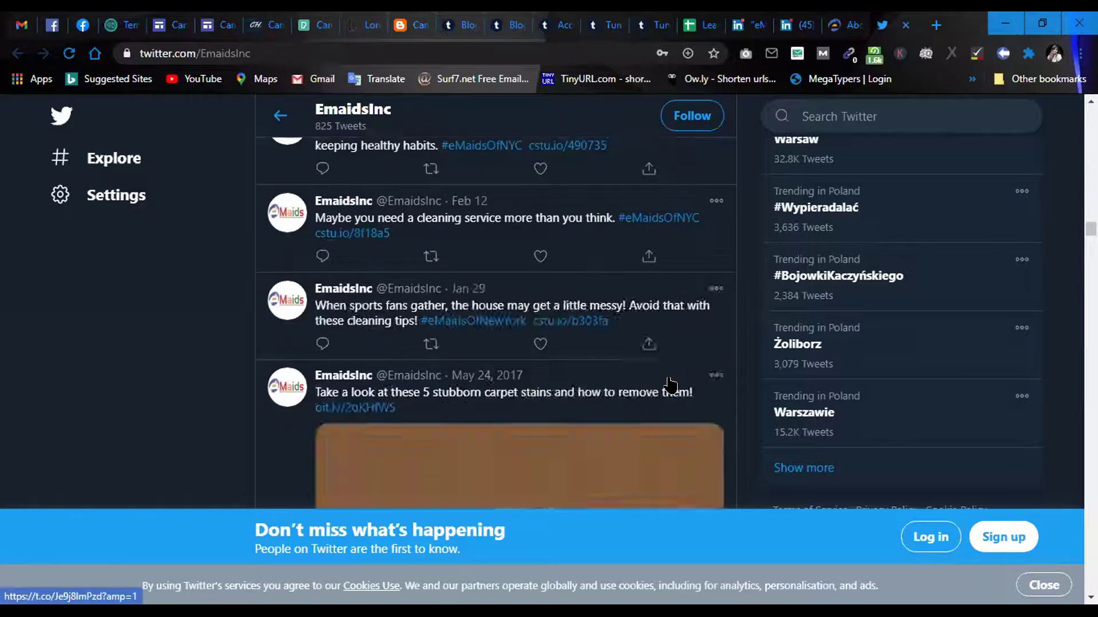
{"action": "scroll", "coordinate": [670, 387], "scroll_direction": "down", "scroll_amount": 7}
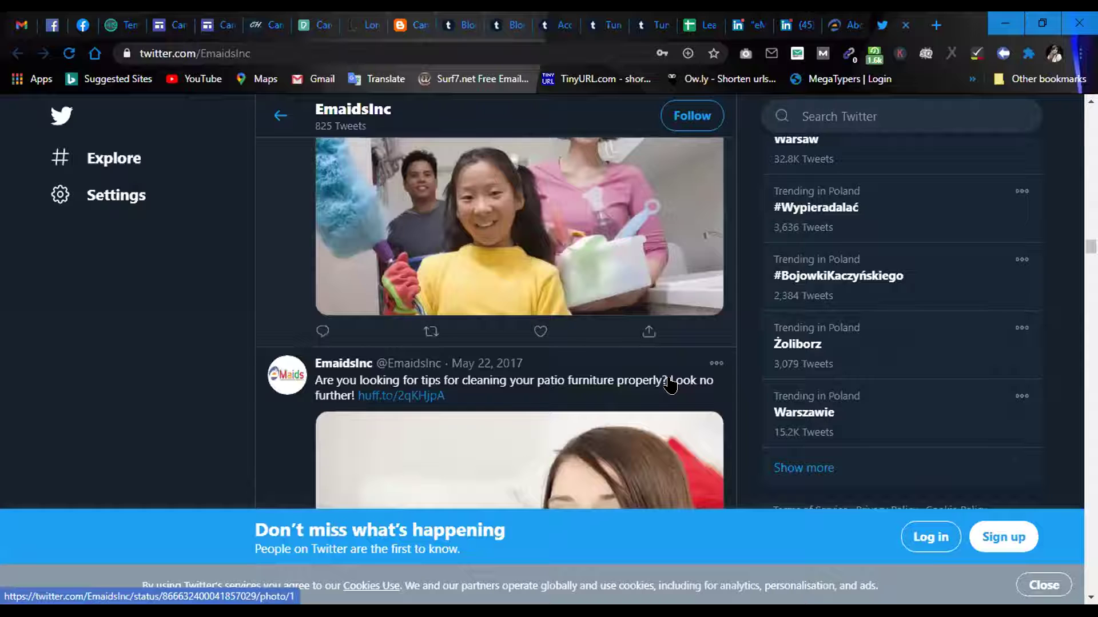
{"action": "scroll", "coordinate": [670, 387], "scroll_direction": "down", "scroll_amount": 8}
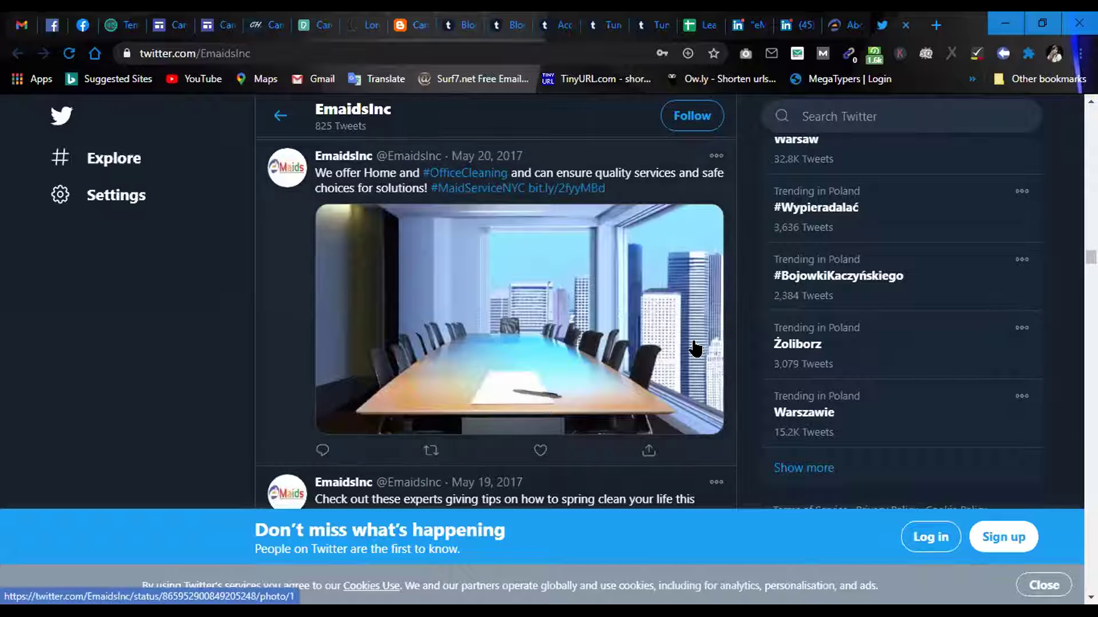
{"action": "scroll", "coordinate": [641, 345], "scroll_direction": "down", "scroll_amount": 6}
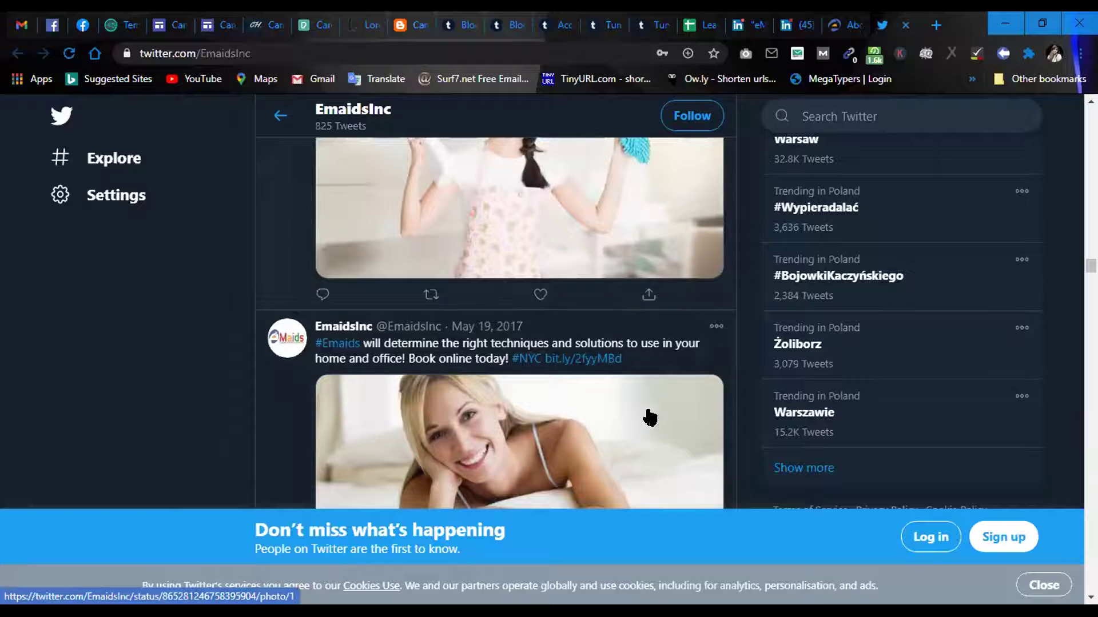
{"action": "scroll", "coordinate": [651, 343], "scroll_direction": "down", "scroll_amount": 9}
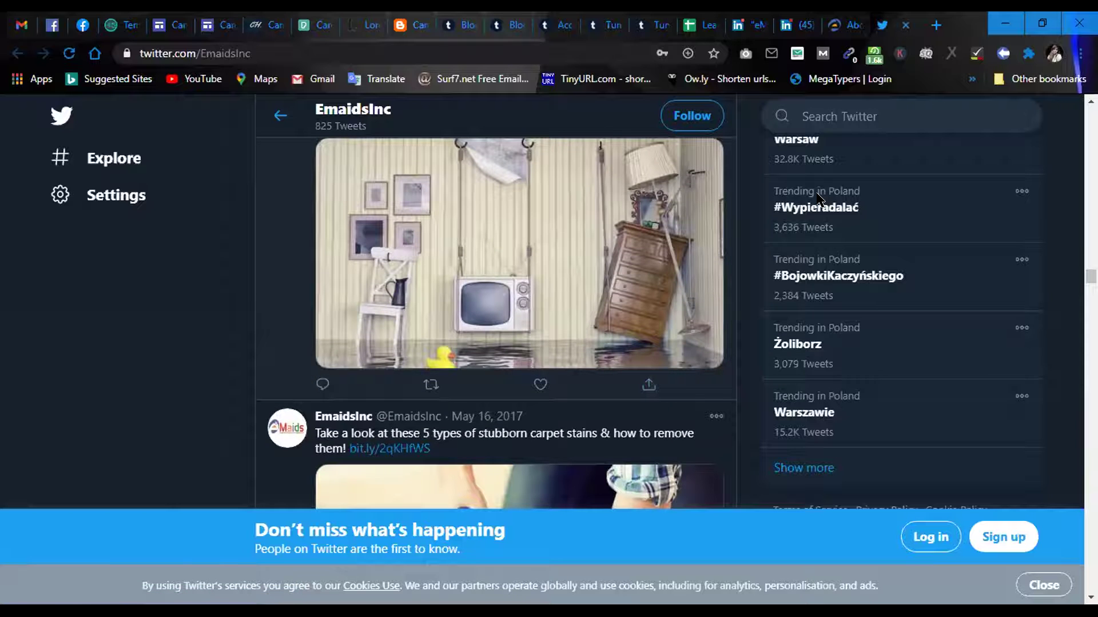
Review the EmaidsInc cleaning tips and service tweets from mid-May 2017 back to April 21, 2017.
{"action": "scroll", "coordinate": [661, 392], "scroll_direction": "down", "scroll_amount": 15}
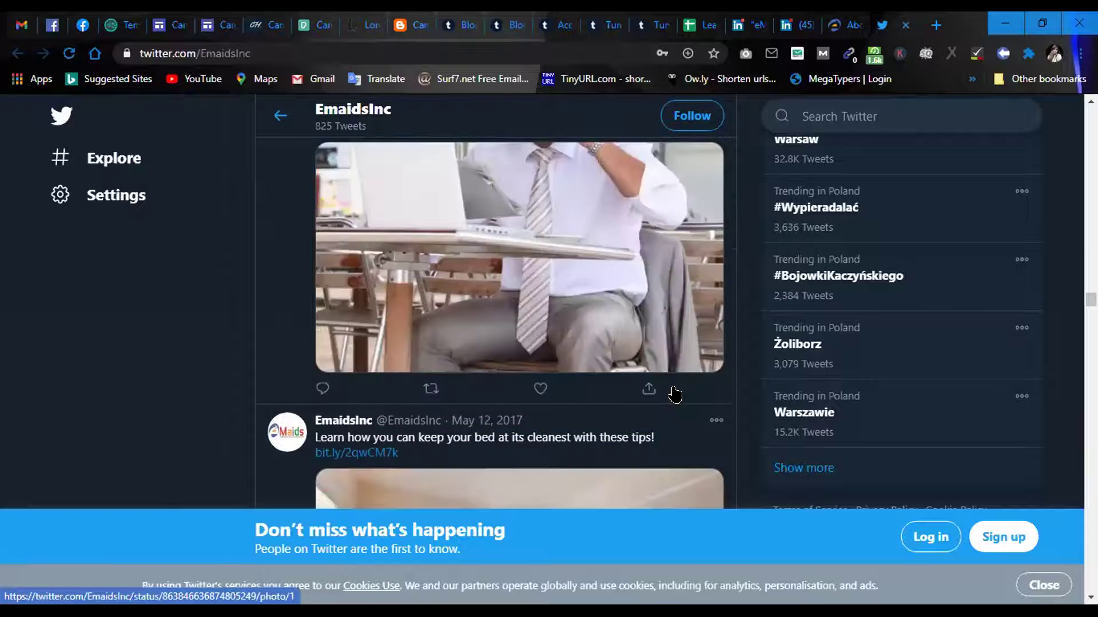
{"action": "scroll", "coordinate": [675, 394], "scroll_direction": "down", "scroll_amount": 15}
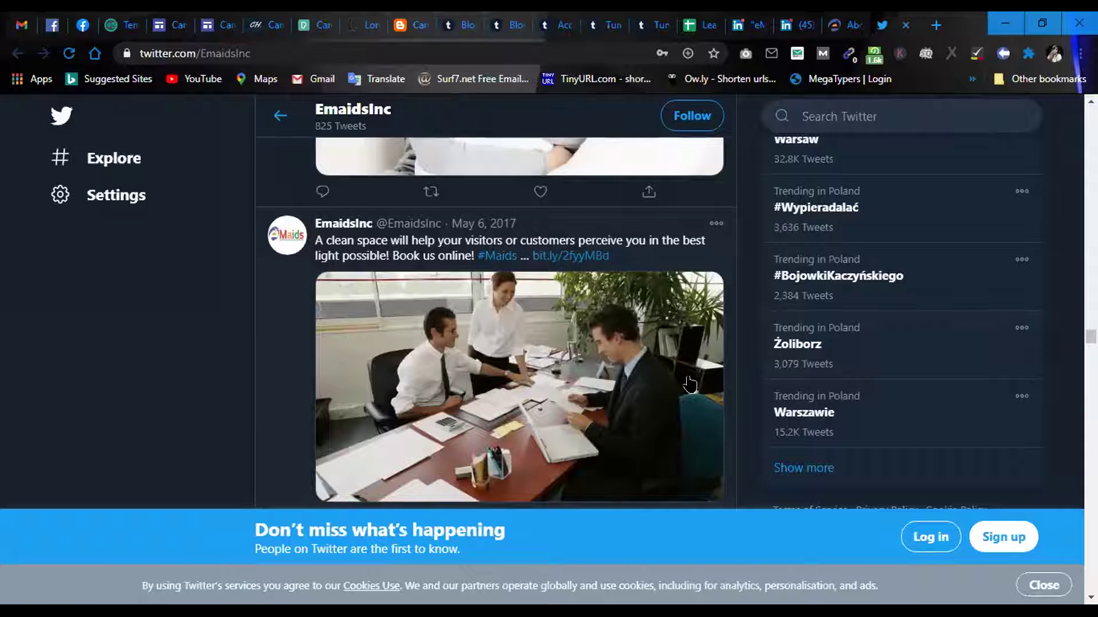
{"action": "scroll", "coordinate": [269, 368], "scroll_direction": "down", "scroll_amount": 10}
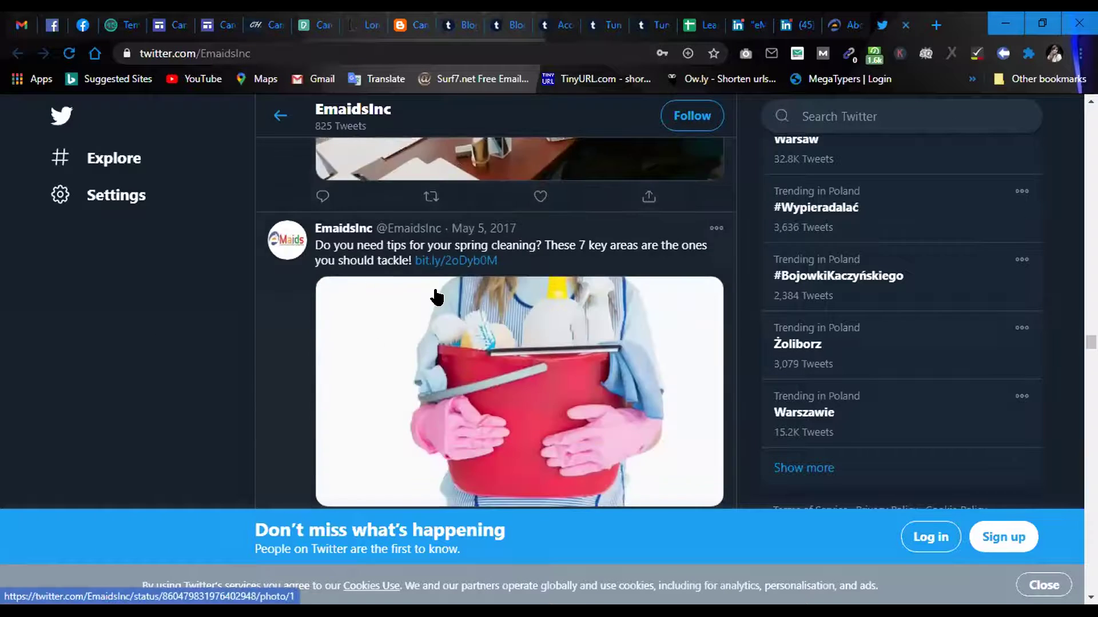
{"action": "scroll", "coordinate": [676, 304], "scroll_direction": "down", "scroll_amount": 3}
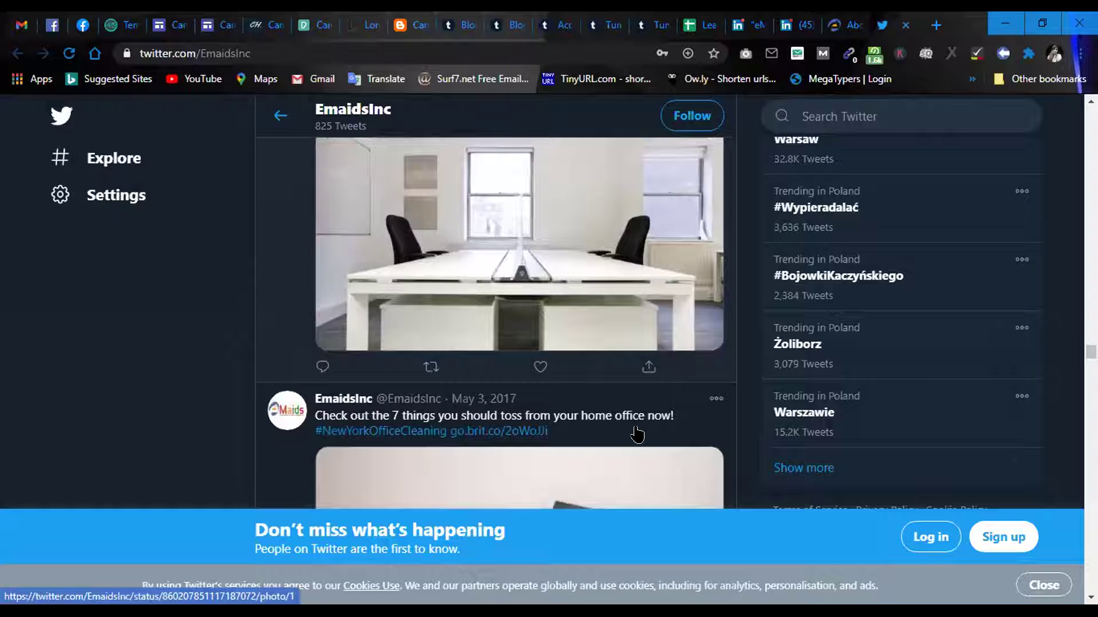
{"action": "scroll", "coordinate": [638, 435], "scroll_direction": "down", "scroll_amount": 8}
{"action": "scroll", "coordinate": [739, 395], "scroll_direction": "down", "scroll_amount": 7}
{"action": "scroll", "coordinate": [739, 396], "scroll_direction": "down", "scroll_amount": 9}
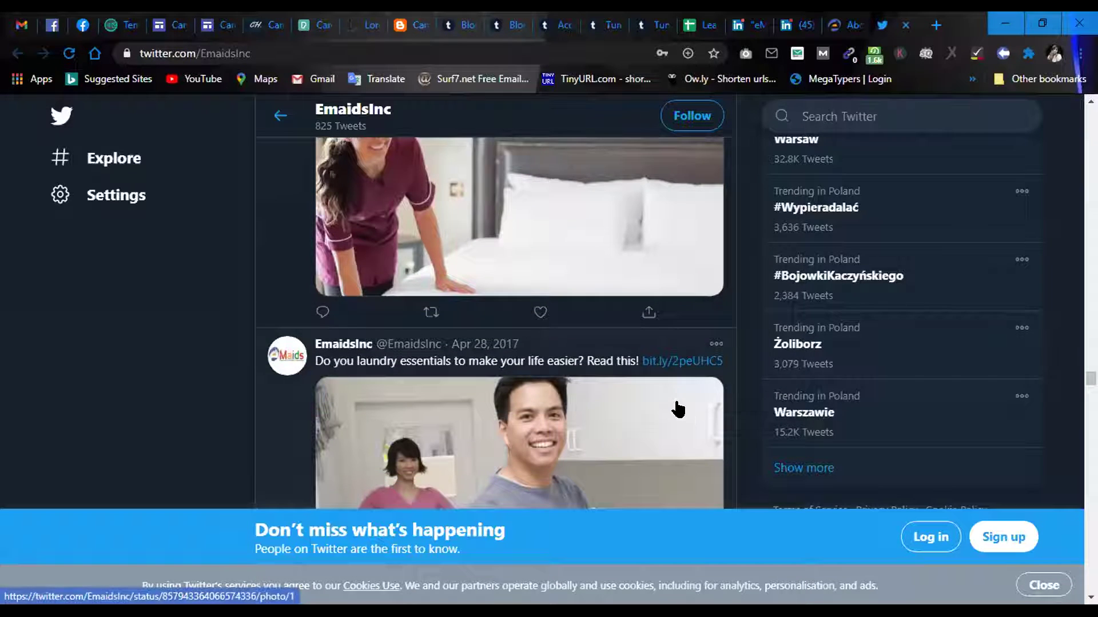
{"action": "scroll", "coordinate": [693, 387], "scroll_direction": "down", "scroll_amount": 10}
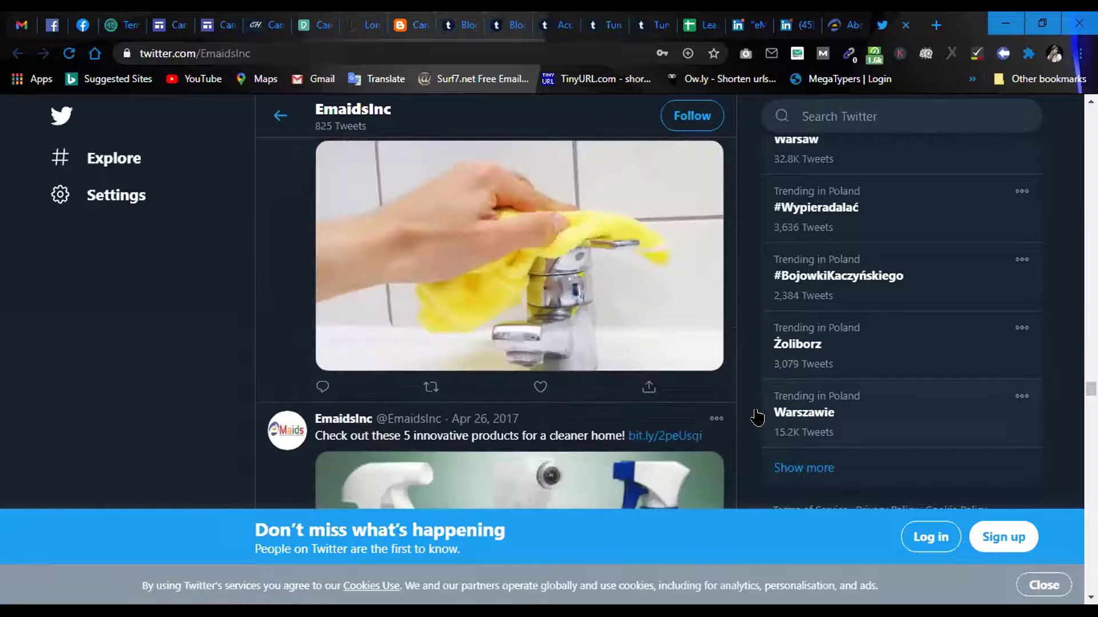
{"action": "scroll", "coordinate": [741, 423], "scroll_direction": "down", "scroll_amount": 10}
{"action": "scroll", "coordinate": [740, 426], "scroll_direction": "down", "scroll_amount": 10}
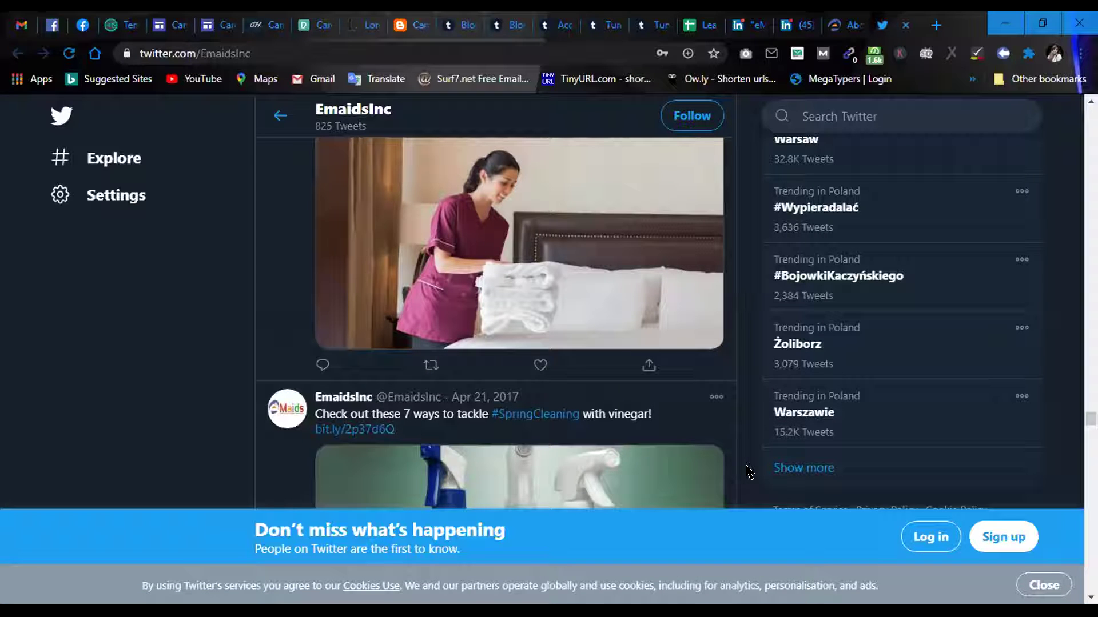
Continue through the EmaidsInc timeline from the April 21, 2017 tweets back to March 29, 2017.
{"action": "scroll", "coordinate": [566, 366], "scroll_direction": "down", "scroll_amount": 10}
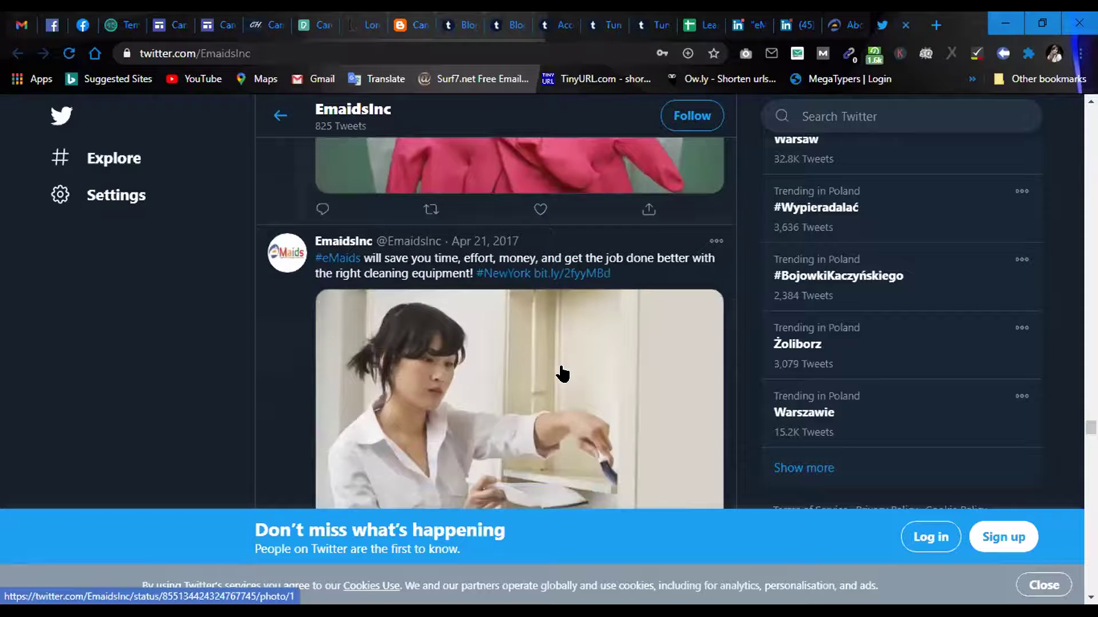
{"action": "scroll", "coordinate": [563, 382], "scroll_direction": "down", "scroll_amount": 8}
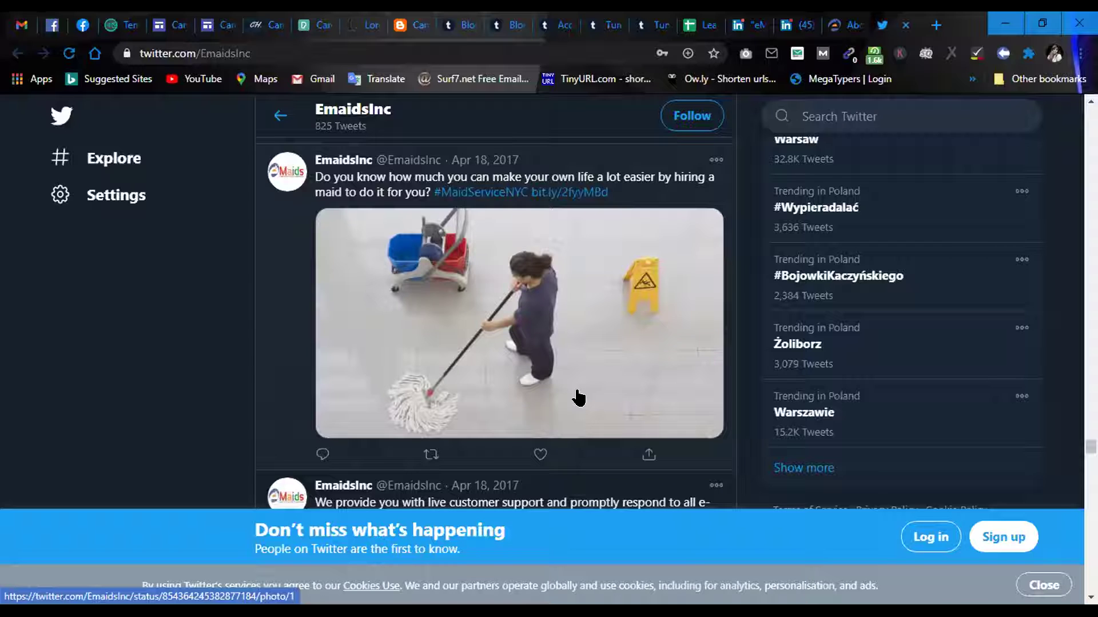
{"action": "scroll", "coordinate": [721, 359], "scroll_direction": "down", "scroll_amount": 10}
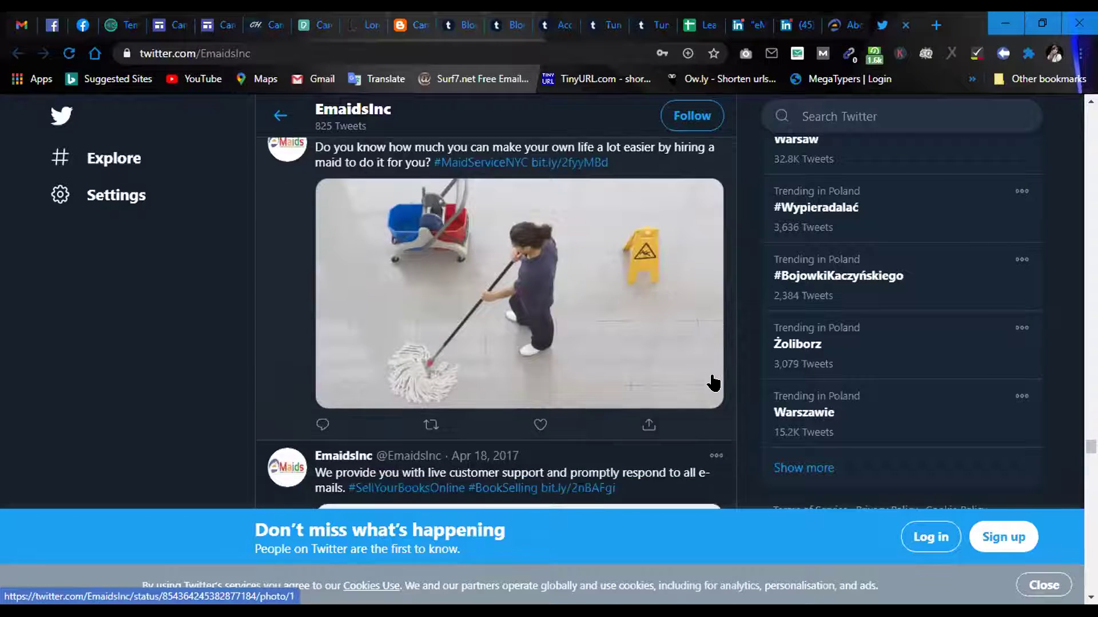
{"action": "scroll", "coordinate": [713, 381], "scroll_direction": "down", "scroll_amount": 10}
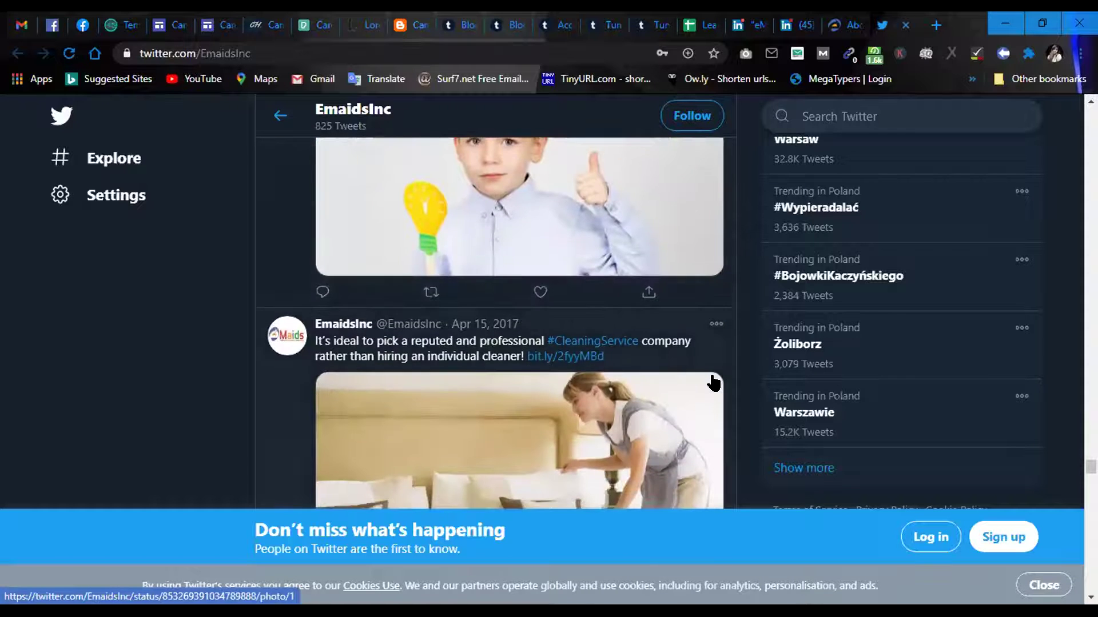
{"action": "scroll", "coordinate": [713, 382], "scroll_direction": "down", "scroll_amount": 5}
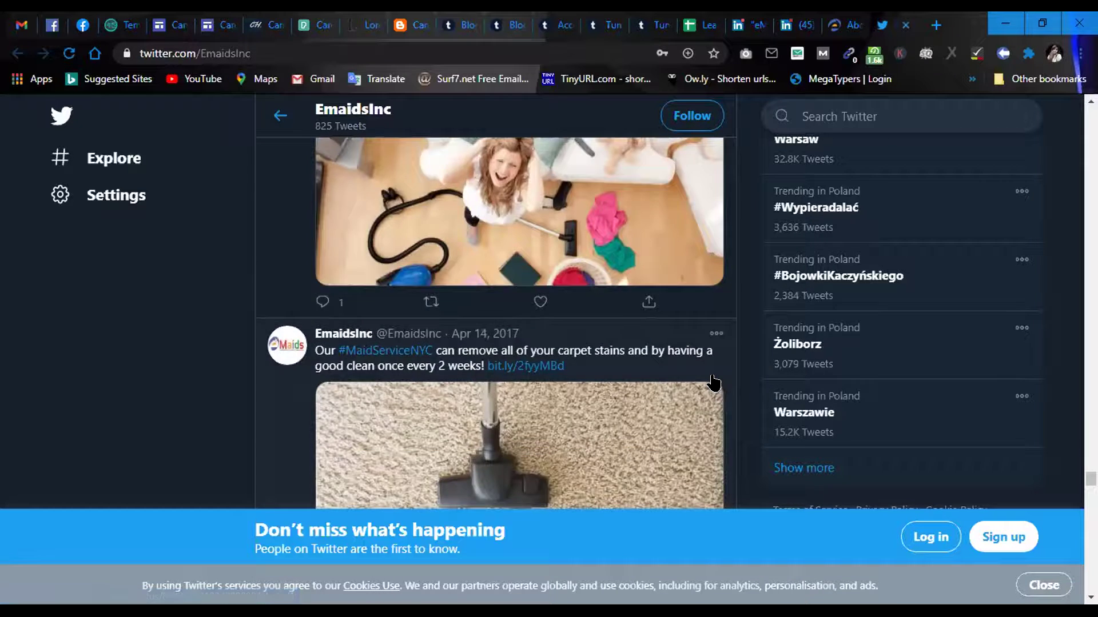
{"action": "scroll", "coordinate": [713, 381], "scroll_direction": "down", "scroll_amount": 7}
{"action": "scroll", "coordinate": [713, 382], "scroll_direction": "down", "scroll_amount": 8}
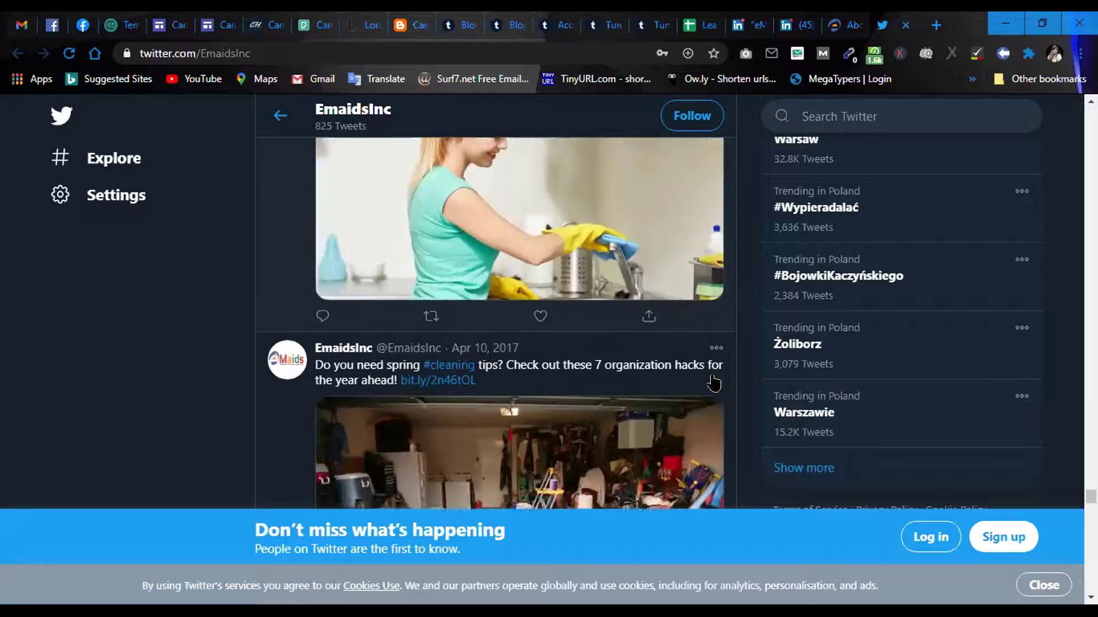
{"action": "scroll", "coordinate": [713, 381], "scroll_direction": "down", "scroll_amount": 10}
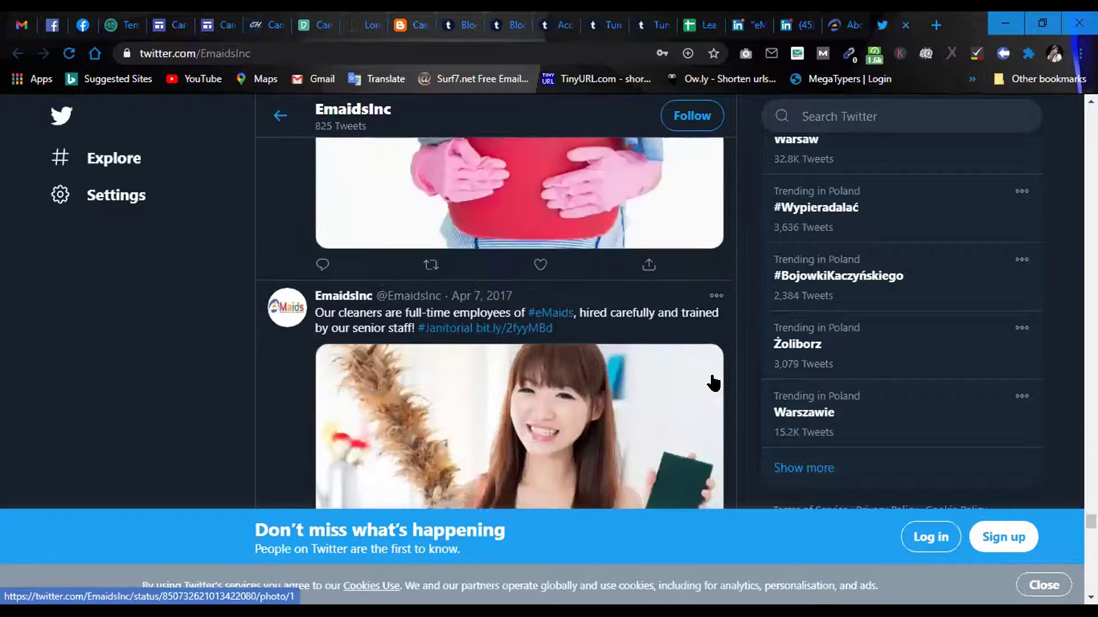
{"action": "scroll", "coordinate": [713, 382], "scroll_direction": "down", "scroll_amount": 10}
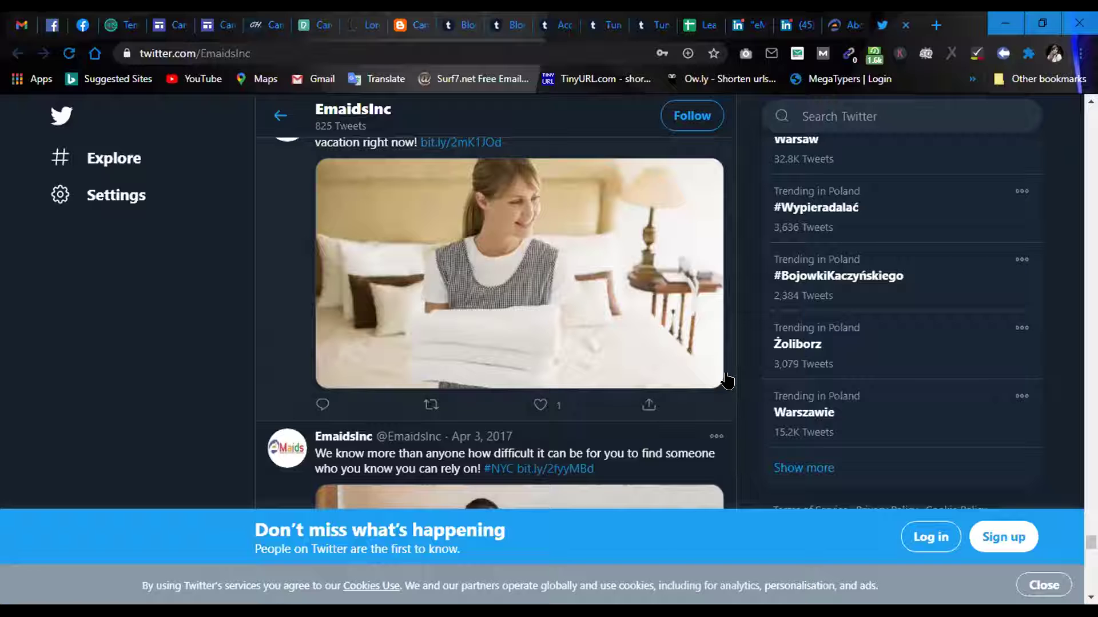
{"action": "scroll", "coordinate": [738, 412], "scroll_direction": "down", "scroll_amount": 15}
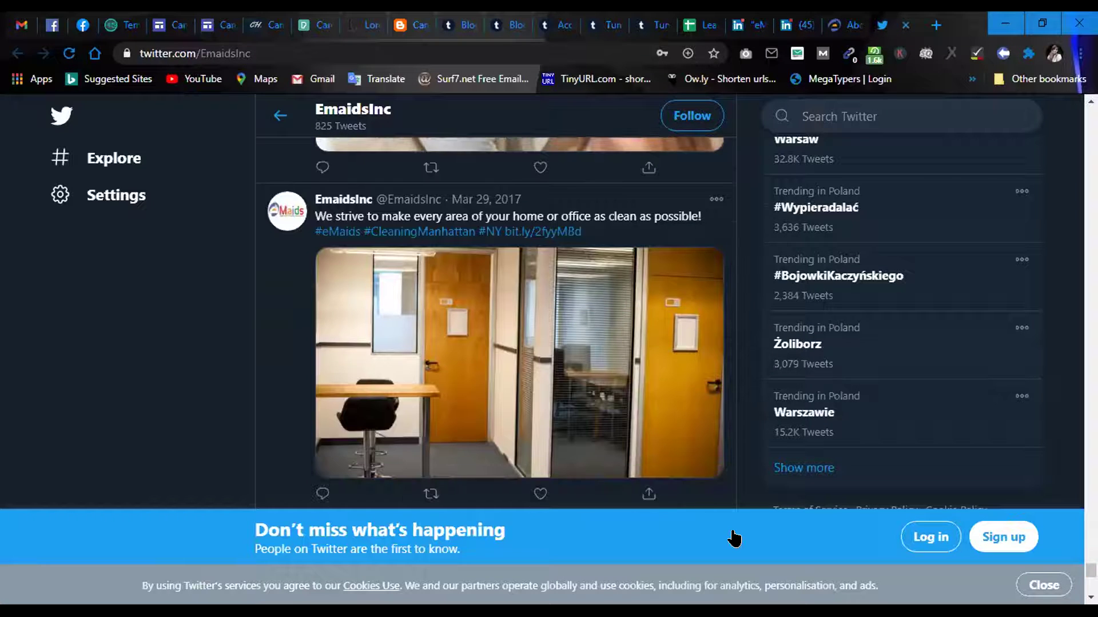
Examine the EmaidsInc tweets from March 29, 2017 back to March 14, 2017, and recheck those up to March 22.
{"action": "scroll", "coordinate": [749, 429], "scroll_direction": "down", "scroll_amount": 3}
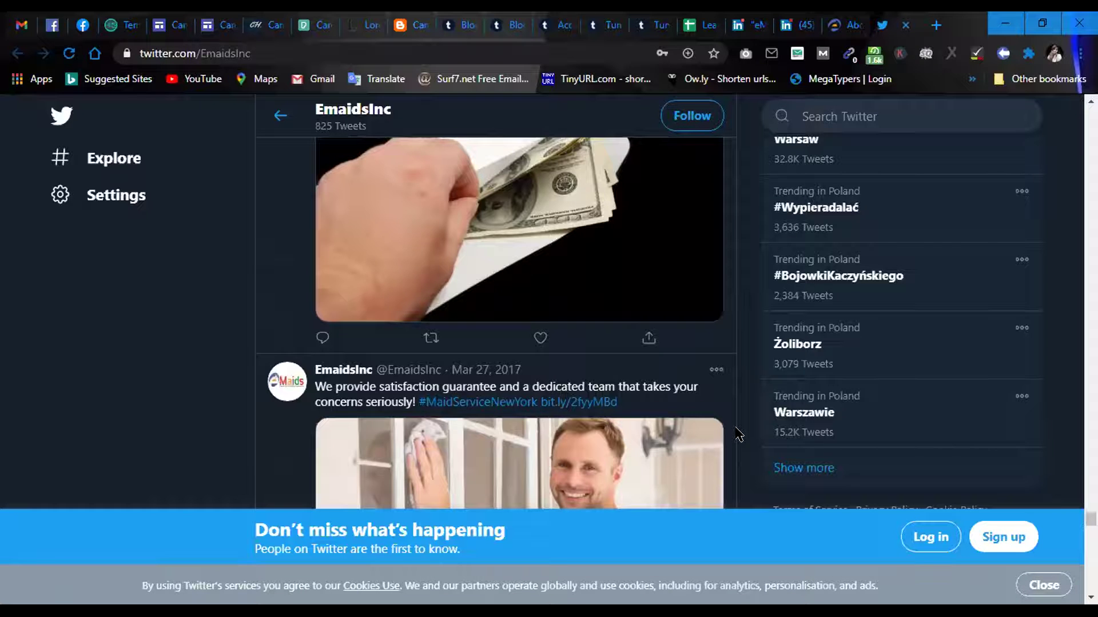
{"action": "scroll", "coordinate": [737, 435], "scroll_direction": "down", "scroll_amount": 20}
{"action": "scroll", "coordinate": [738, 435], "scroll_direction": "down", "scroll_amount": 20}
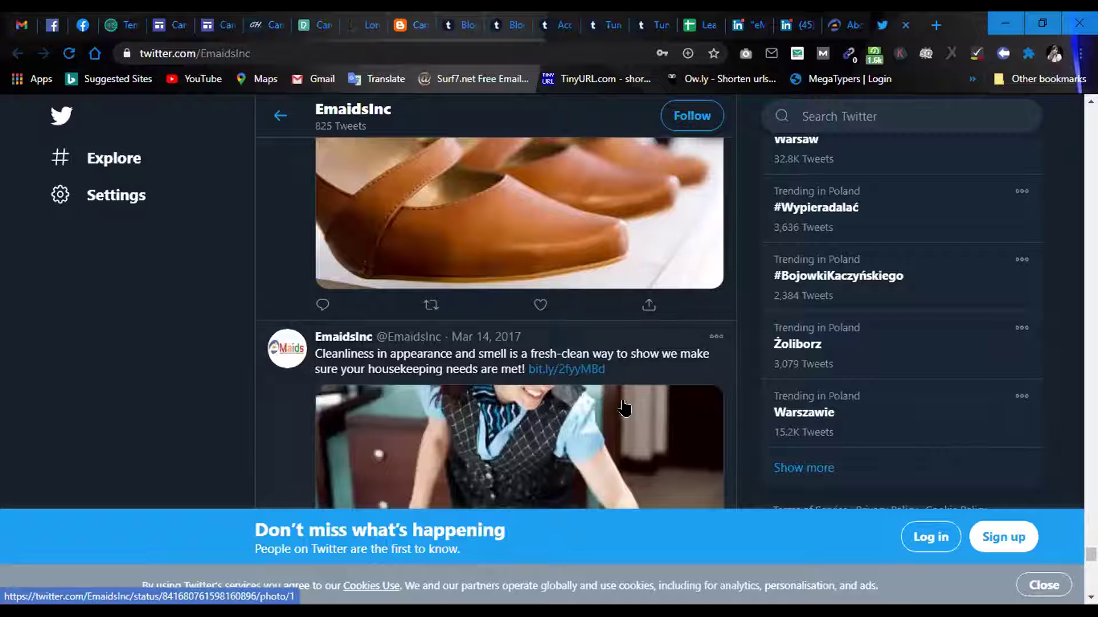
{"action": "scroll", "coordinate": [503, 432], "scroll_direction": "up", "scroll_amount": 15}
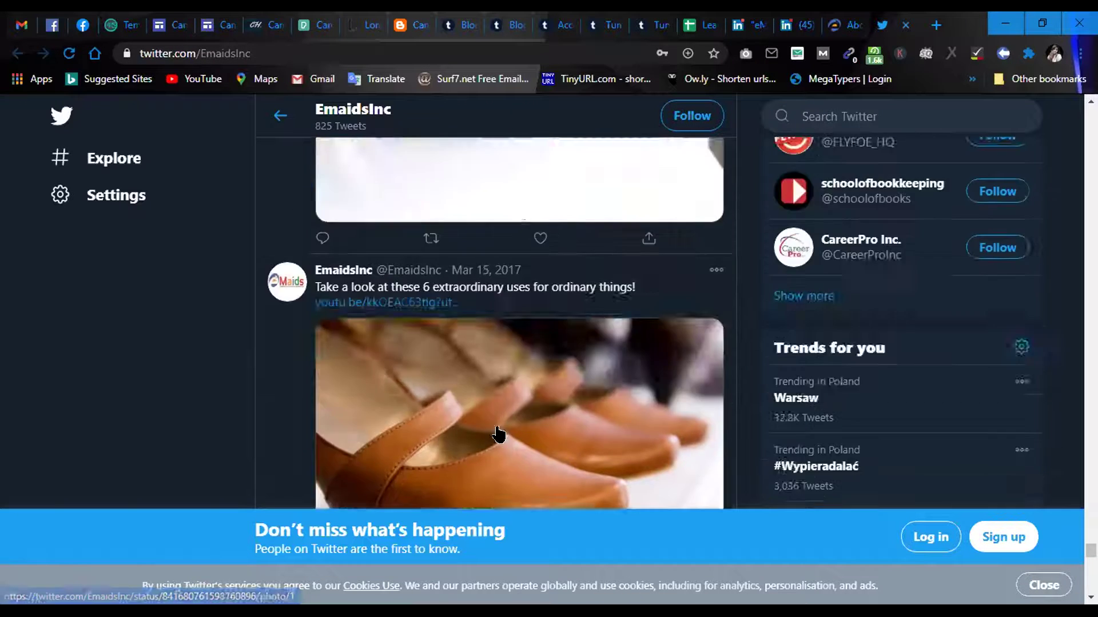
{"action": "scroll", "coordinate": [517, 420], "scroll_direction": "up", "scroll_amount": 4}
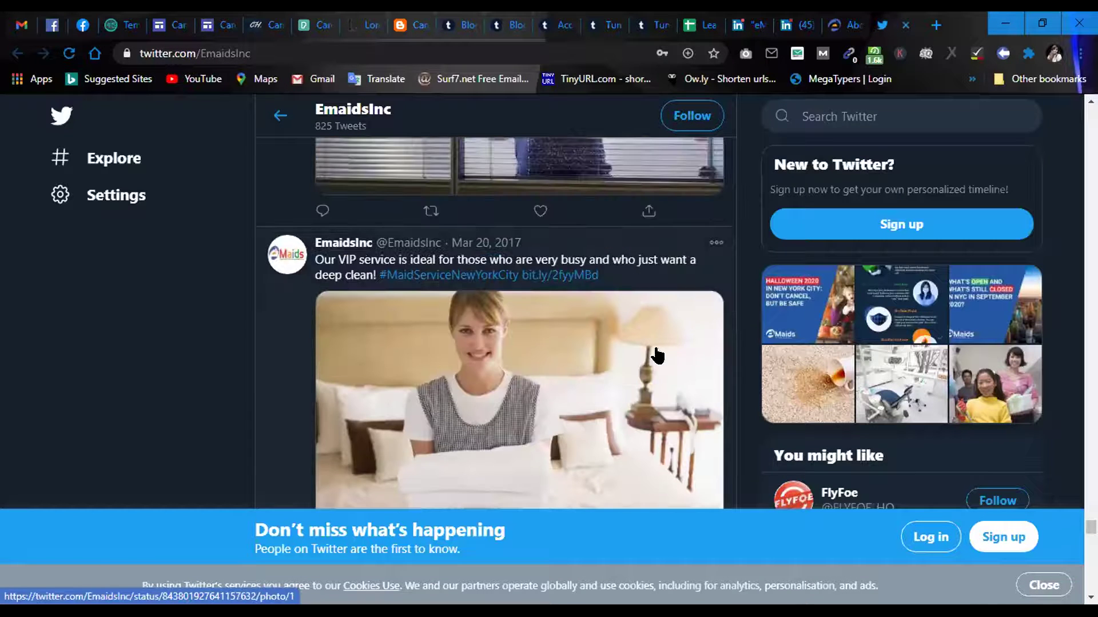
{"action": "scroll", "coordinate": [497, 380], "scroll_direction": "up", "scroll_amount": 10}
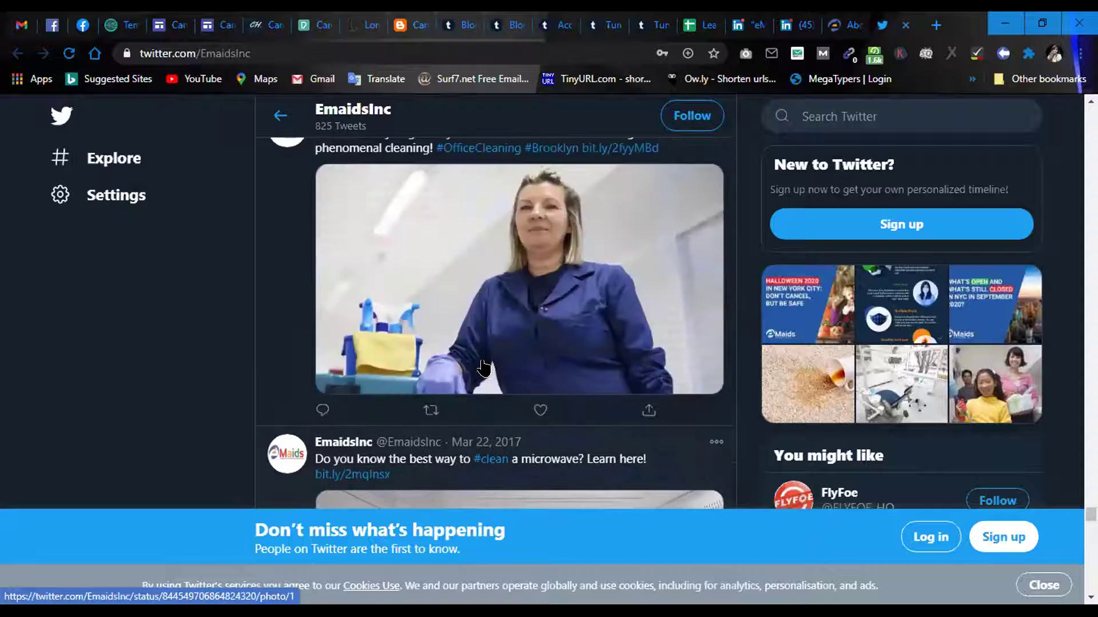
Return to the EmaidsInc profile header and try to view the account's liked tweets.
{"action": "left_click_drag", "start_coordinate": [1090, 509], "coordinate": [1071, 91]}
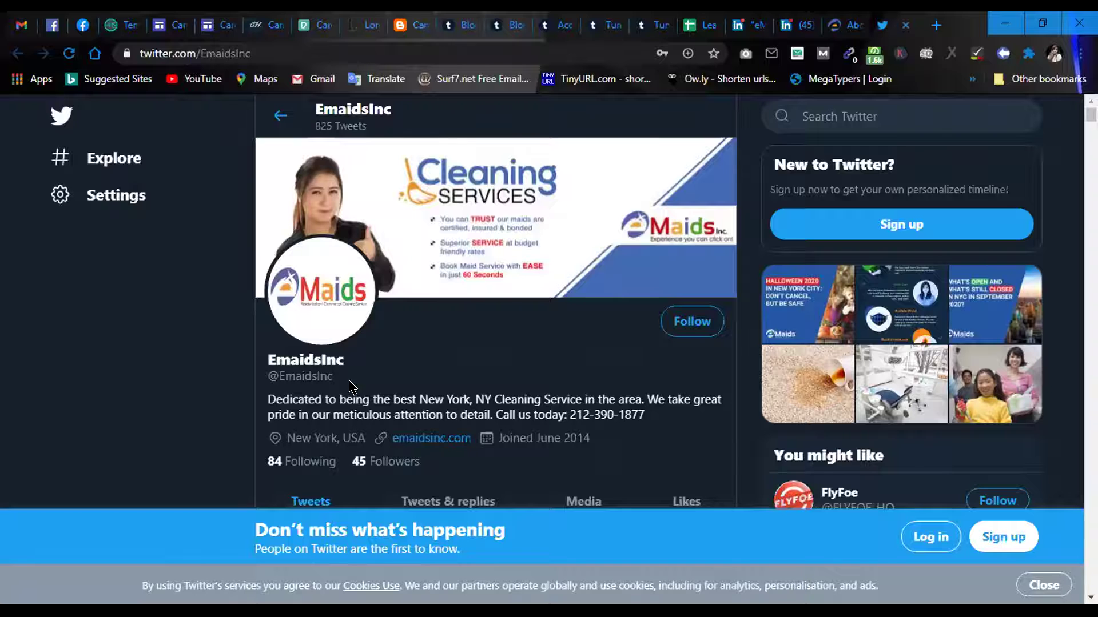
{"action": "scroll", "coordinate": [395, 458], "scroll_direction": "down", "scroll_amount": 3}
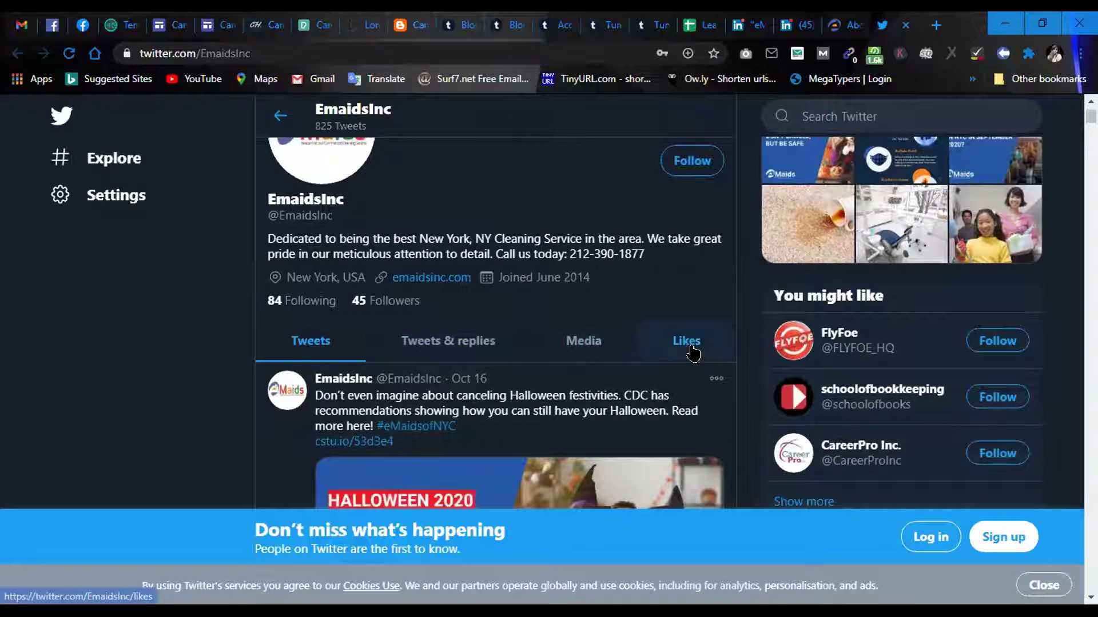
{"action": "left_click", "coordinate": [688, 345]}
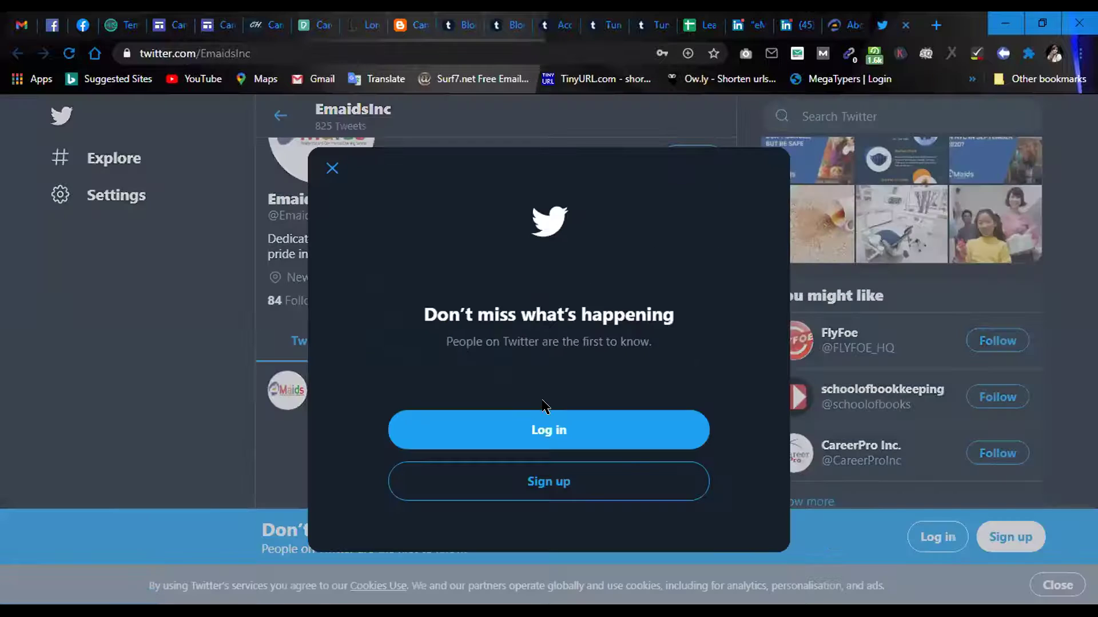
{"action": "key", "text": "Escape"}
Review the EmaidsInc timeline from the October 16 Halloween tweet back to the May 1 COVID-19 infographic.
{"action": "scroll", "coordinate": [485, 400], "scroll_direction": "down", "scroll_amount": 10}
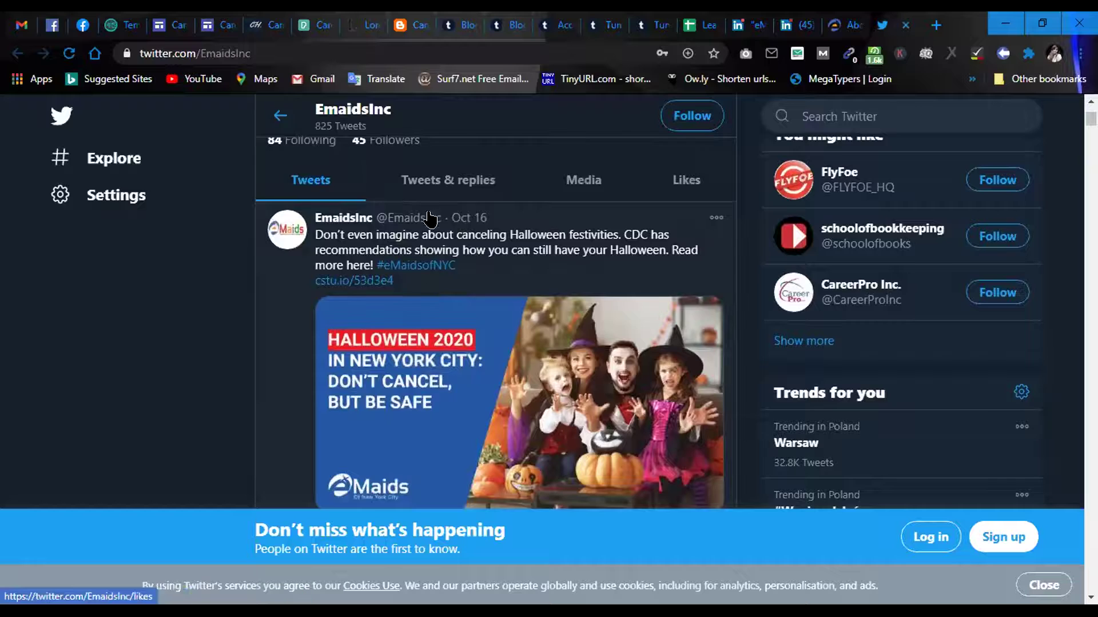
{"action": "scroll", "coordinate": [738, 336], "scroll_direction": "down", "scroll_amount": 15}
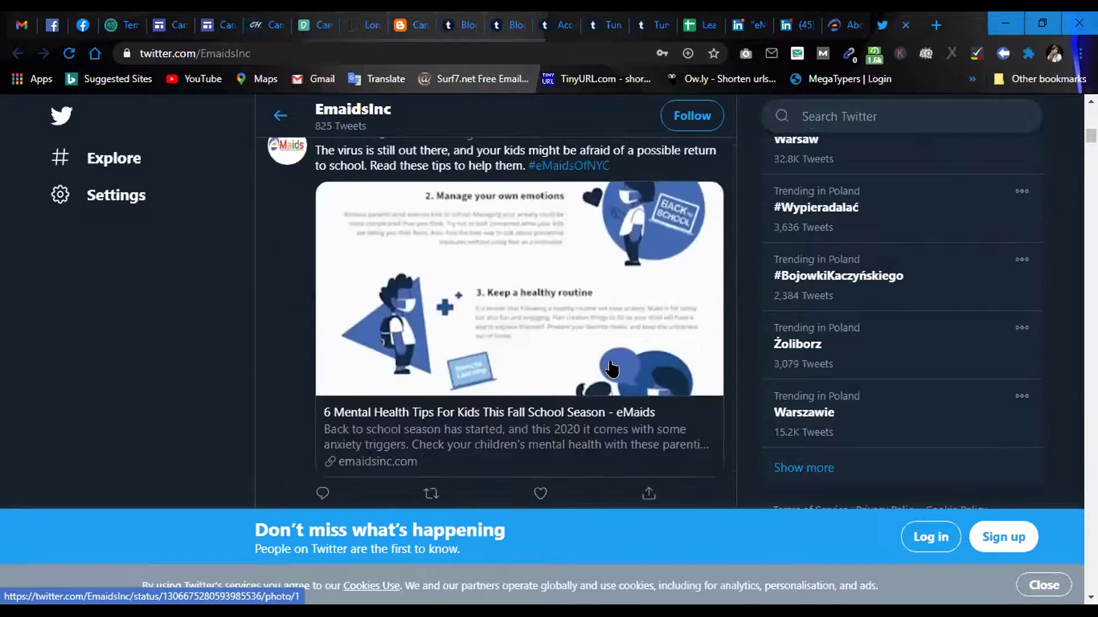
{"action": "scroll", "coordinate": [572, 320], "scroll_direction": "down", "scroll_amount": 15}
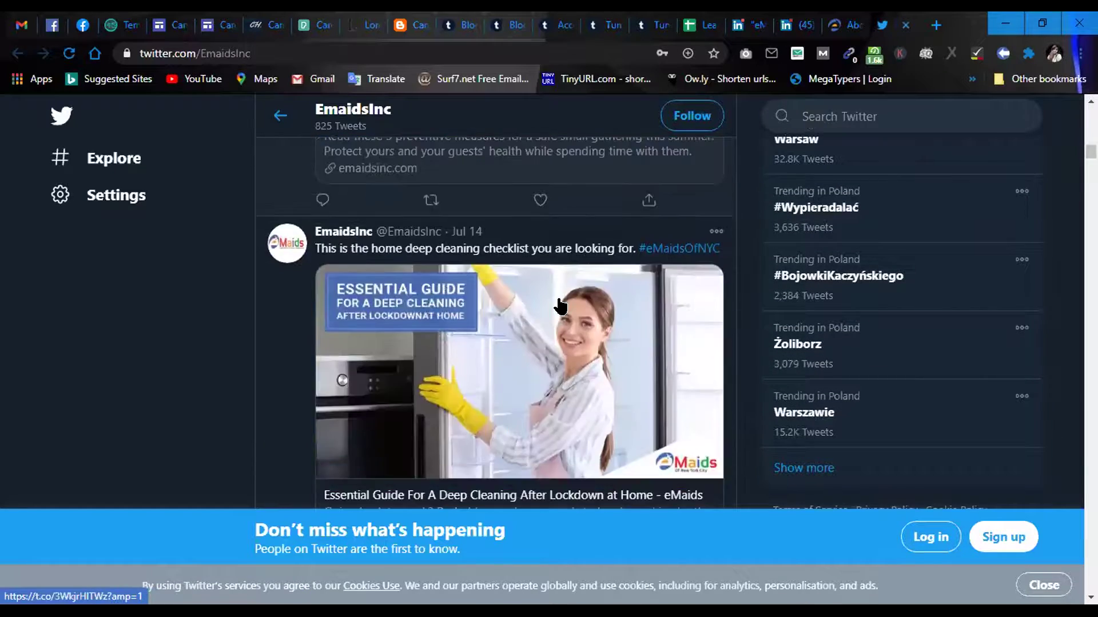
{"action": "scroll", "coordinate": [551, 318], "scroll_direction": "down", "scroll_amount": 10}
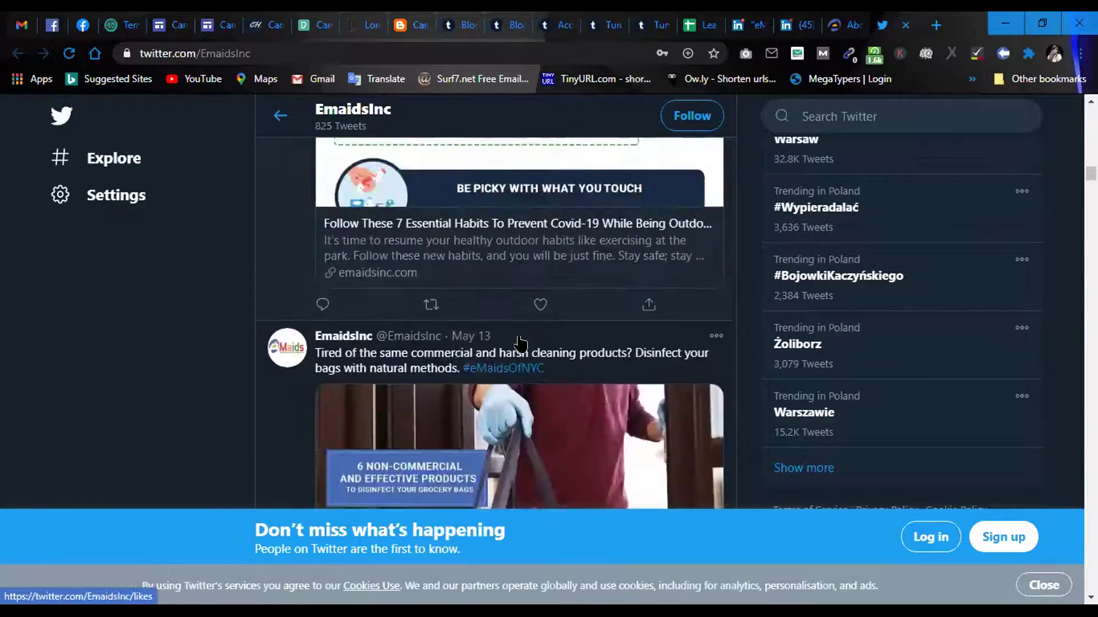
{"action": "scroll", "coordinate": [469, 382], "scroll_direction": "down", "scroll_amount": 3}
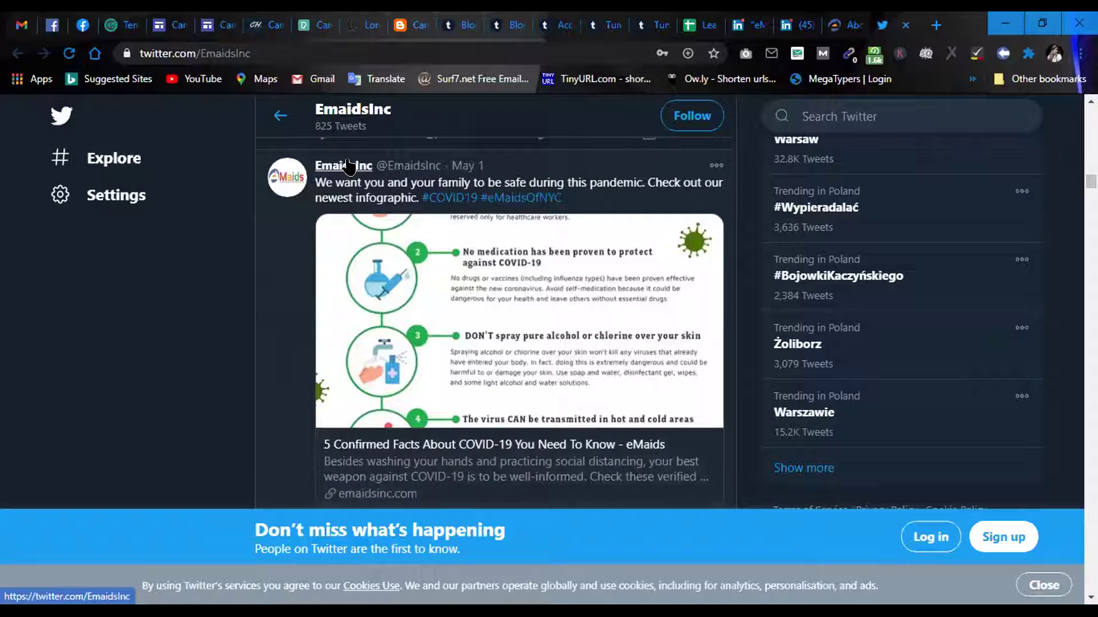
Reopen the EmaidsInc profile from its May 1 tweet and examine the header, bio and latest Halloween post.
{"action": "mouse_move", "coordinate": [370, 171]}
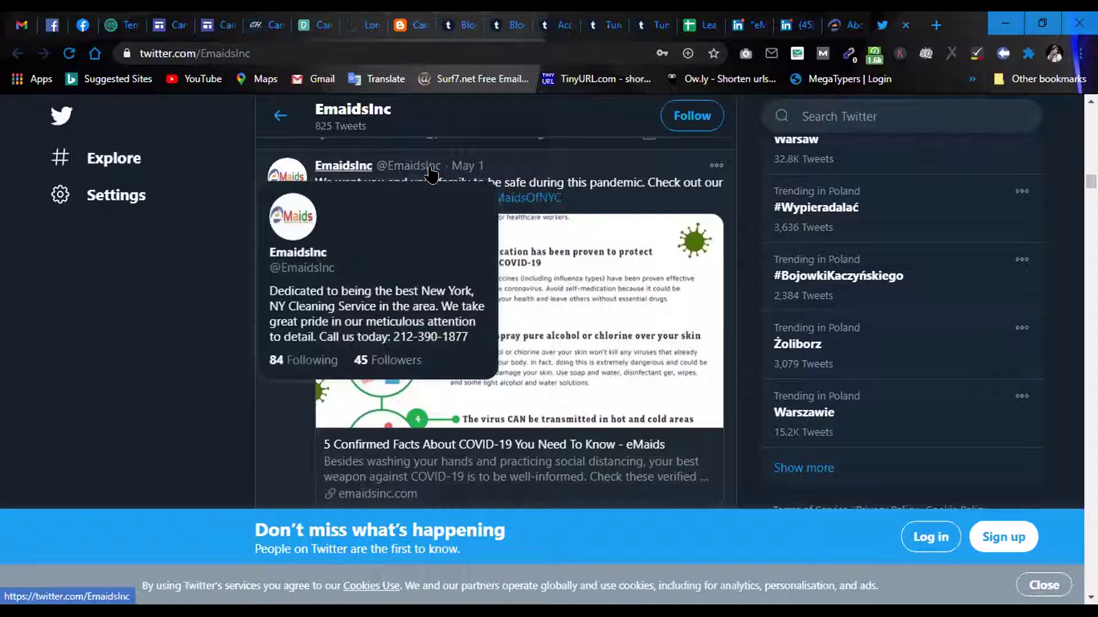
{"action": "left_click", "coordinate": [418, 173]}
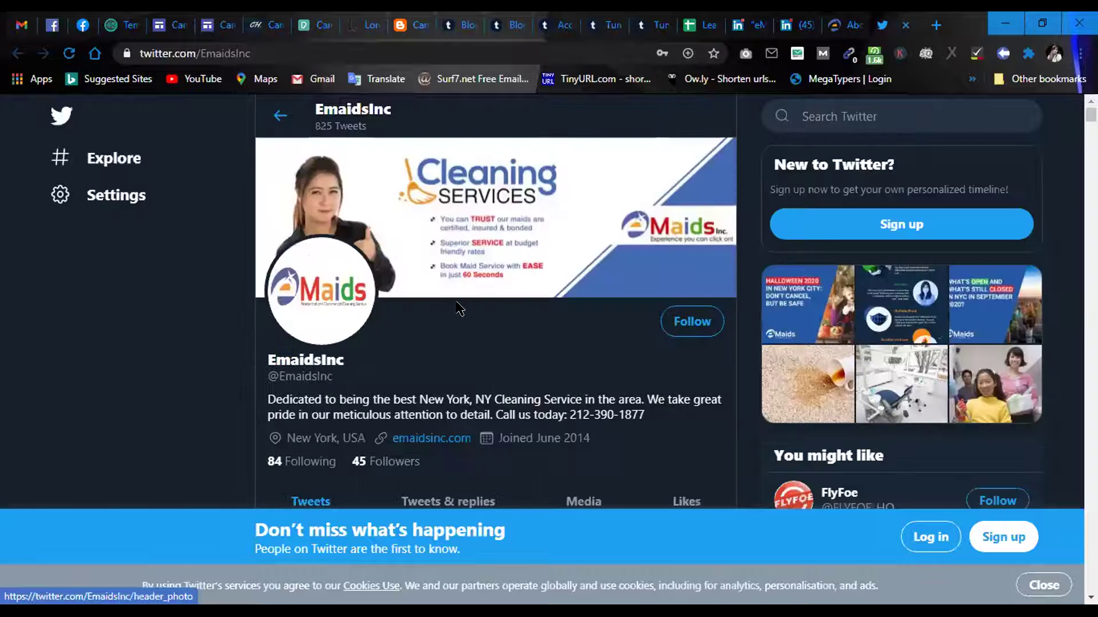
{"action": "scroll", "coordinate": [469, 335], "scroll_direction": "down", "scroll_amount": 1}
{"action": "scroll", "coordinate": [469, 334], "scroll_direction": "down", "scroll_amount": 5}
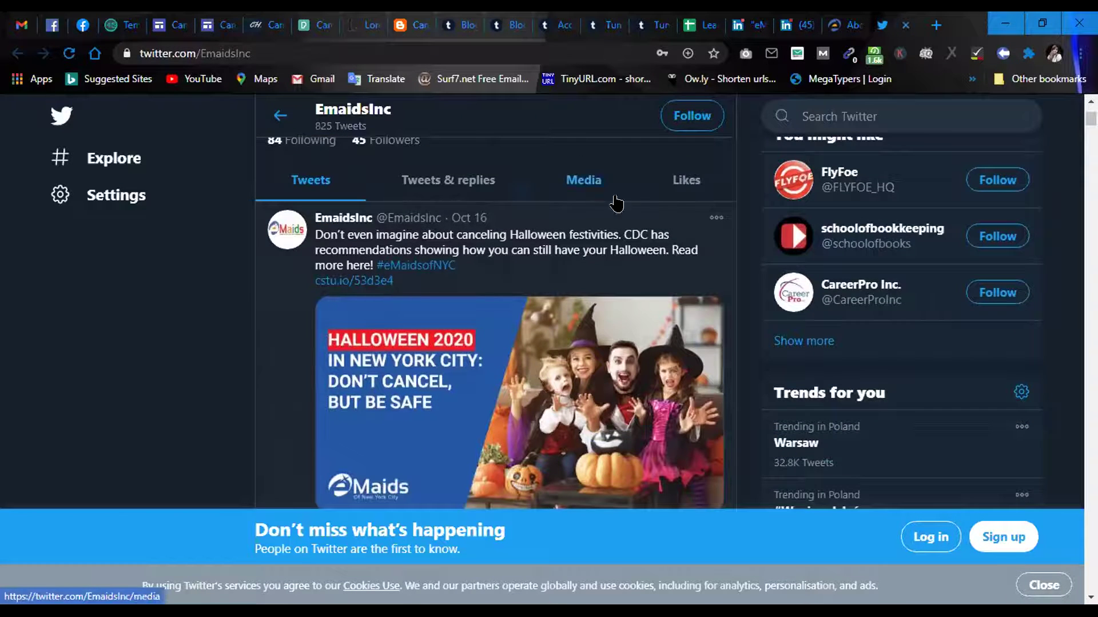
{"action": "scroll", "coordinate": [618, 241], "scroll_direction": "up", "scroll_amount": 5}
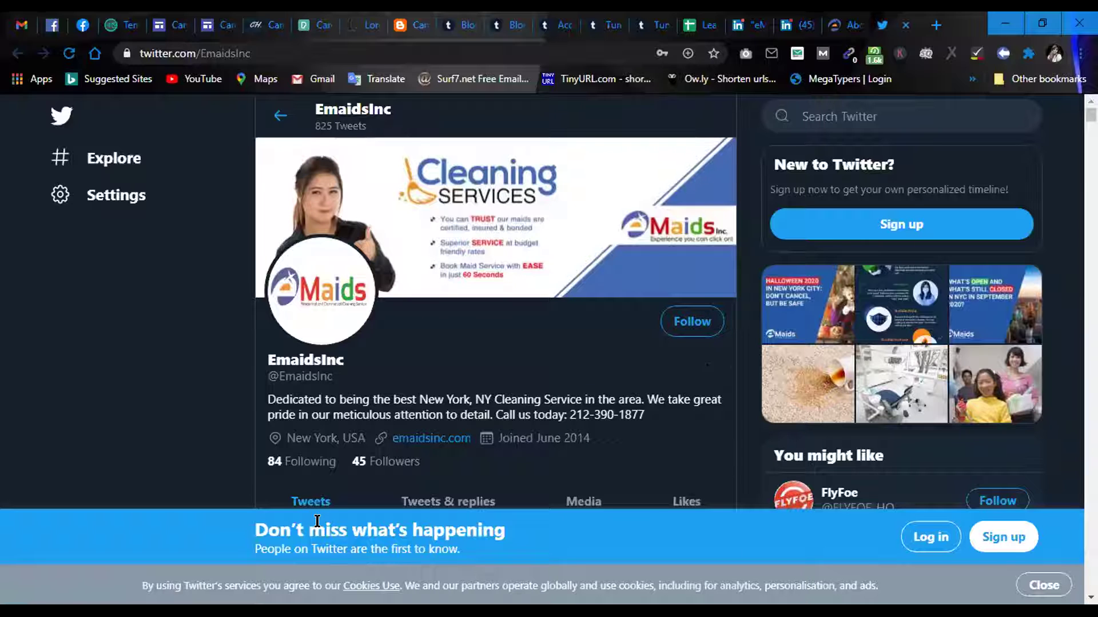
{"action": "scroll", "coordinate": [521, 383], "scroll_direction": "down", "scroll_amount": 4}
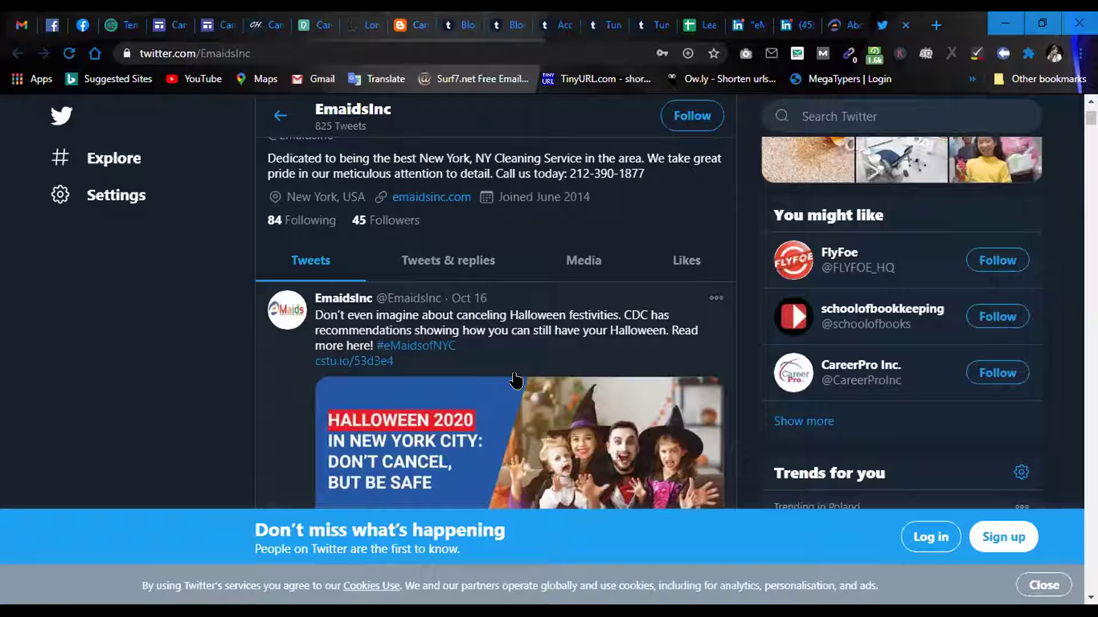
{"action": "scroll", "coordinate": [546, 355], "scroll_direction": "up", "scroll_amount": 4}
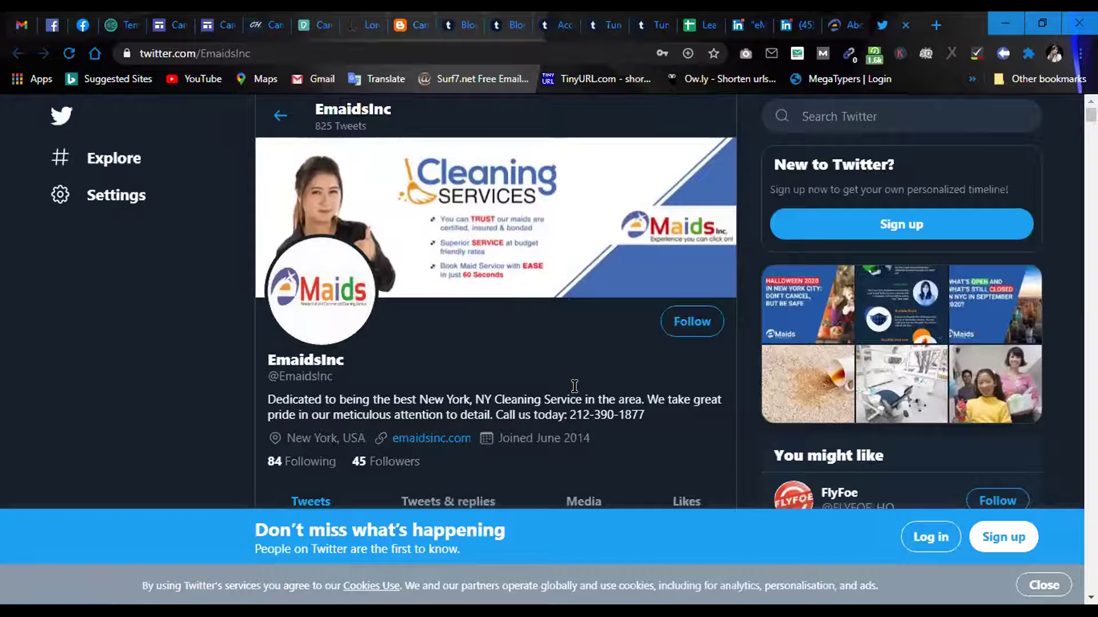
{"action": "scroll", "coordinate": [578, 366], "scroll_direction": "down", "scroll_amount": 10}
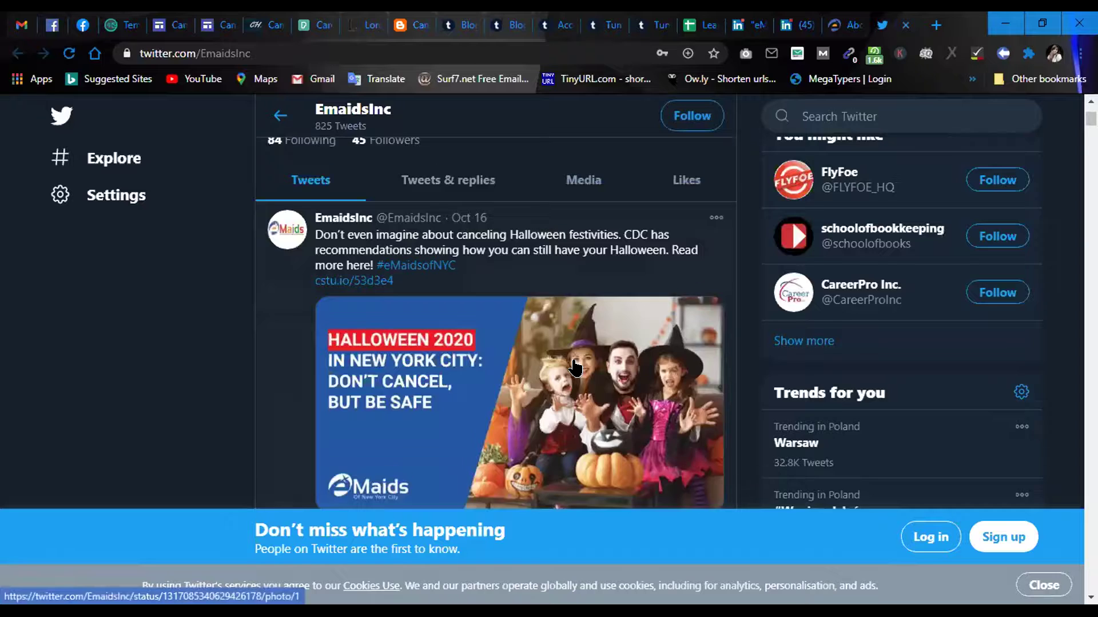
{"action": "scroll", "coordinate": [576, 369], "scroll_direction": "down", "scroll_amount": 5}
{"action": "scroll", "coordinate": [575, 369], "scroll_direction": "up", "scroll_amount": 9}
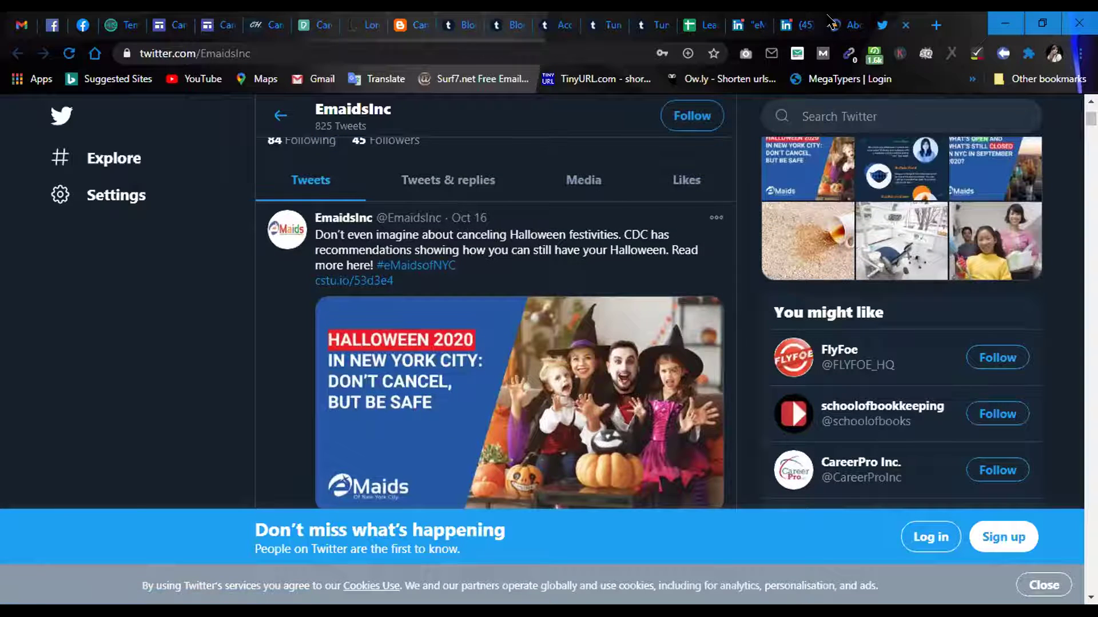
{"action": "key", "text": "Home"}
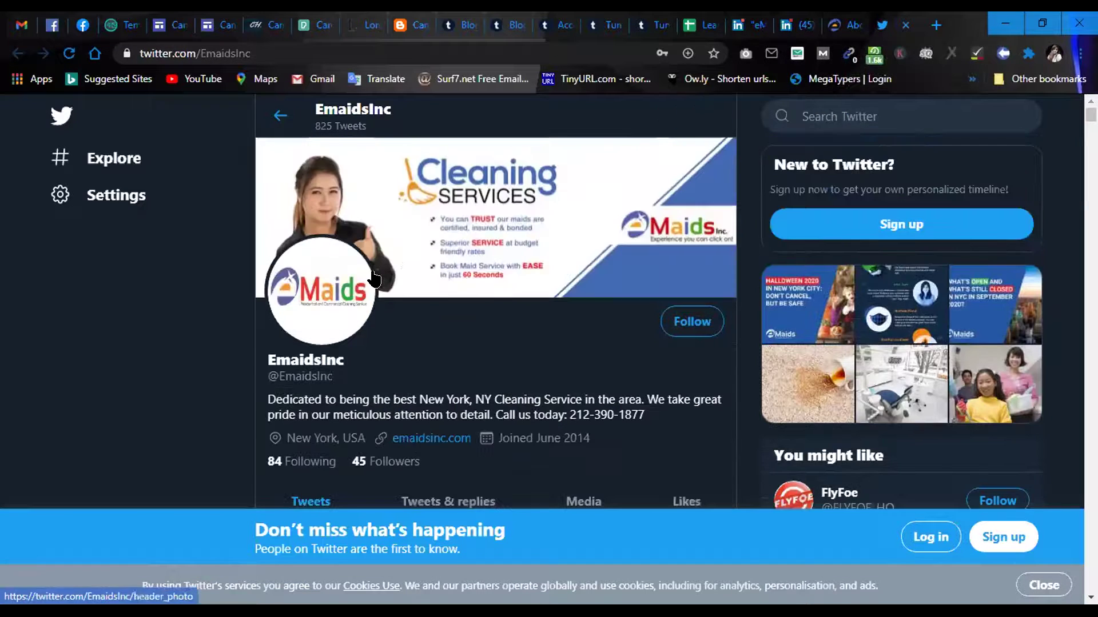
Switch to the eMaids LinkedIn company page and review its name, description and About section.
{"action": "left_click", "coordinate": [823, 24]}
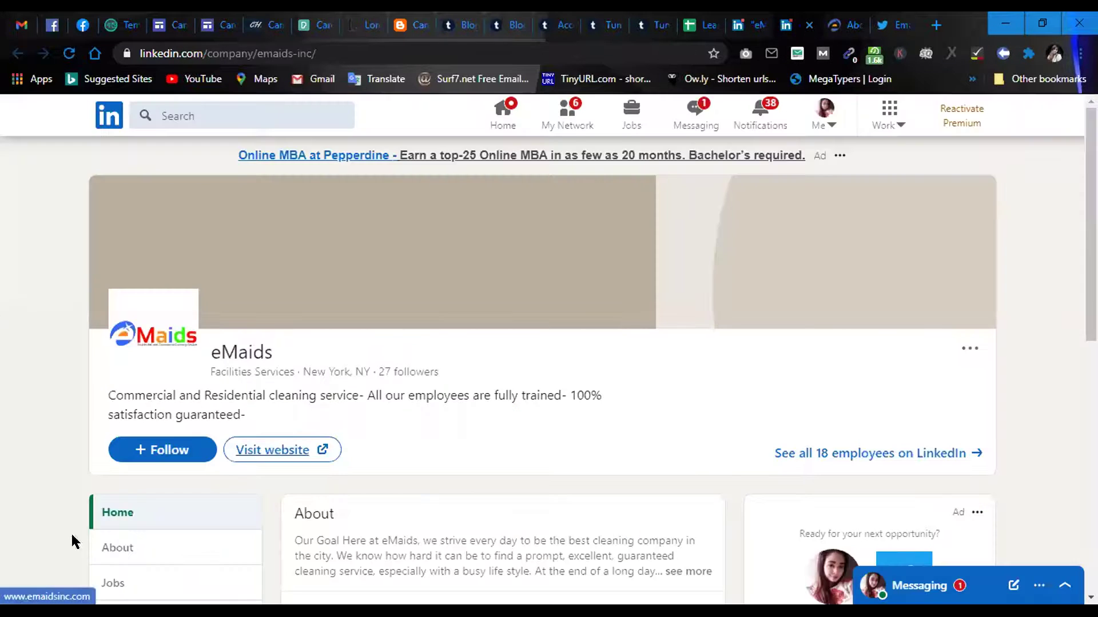
{"action": "left_click_drag", "start_coordinate": [205, 348], "coordinate": [296, 350]}
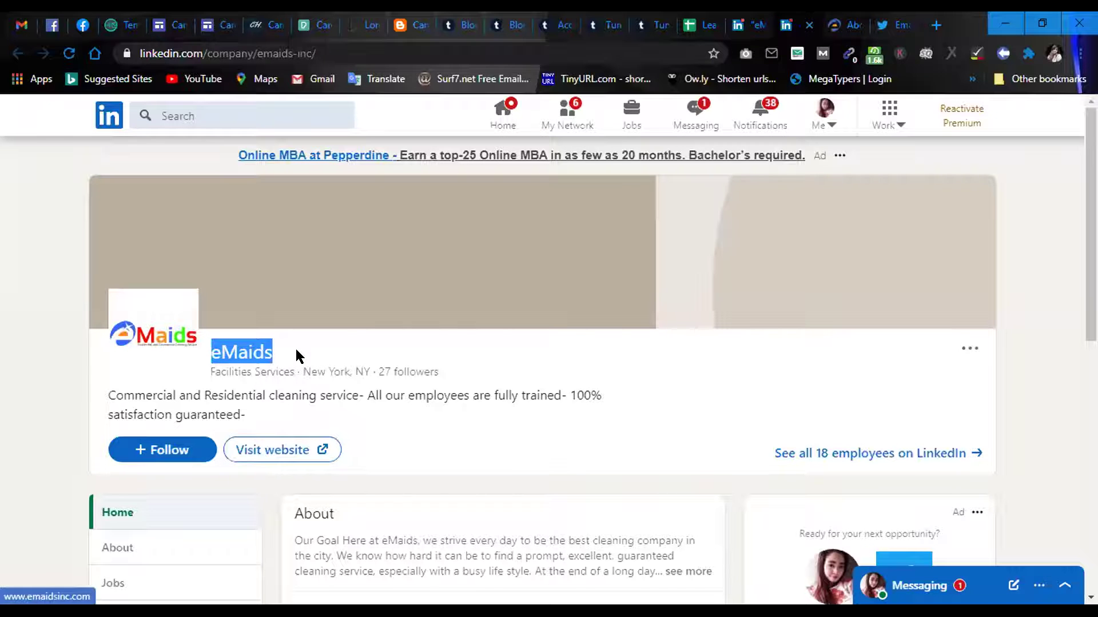
{"action": "left_click", "coordinate": [409, 368]}
{"action": "scroll", "coordinate": [410, 367], "scroll_direction": "down", "scroll_amount": 3}
{"action": "scroll", "coordinate": [400, 375], "scroll_direction": "down", "scroll_amount": 2}
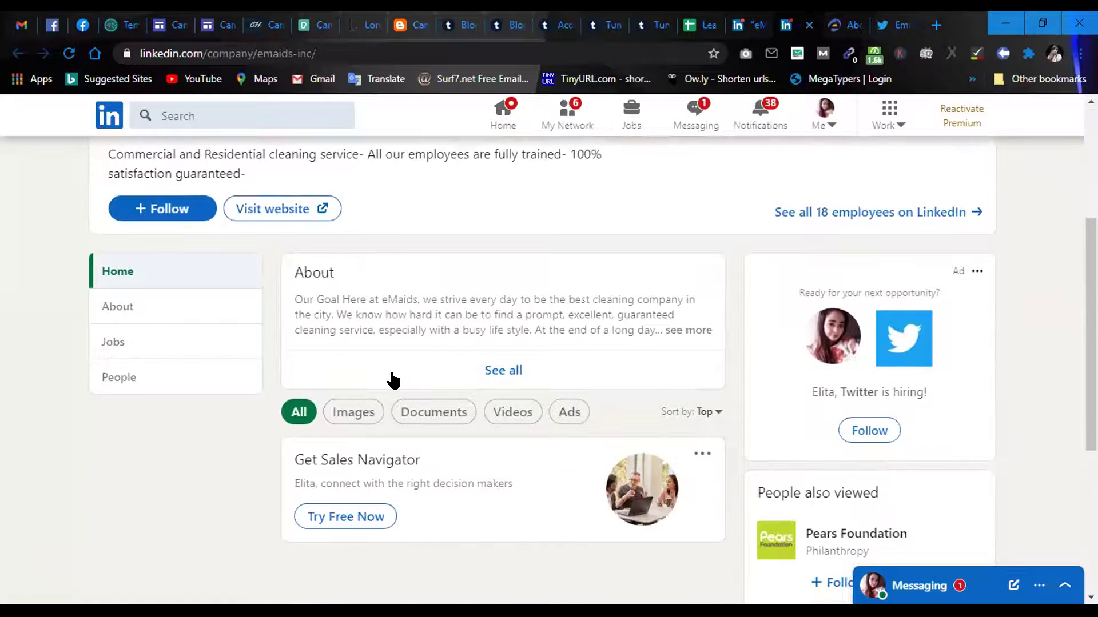
{"action": "scroll", "coordinate": [443, 412], "scroll_direction": "down", "scroll_amount": 2}
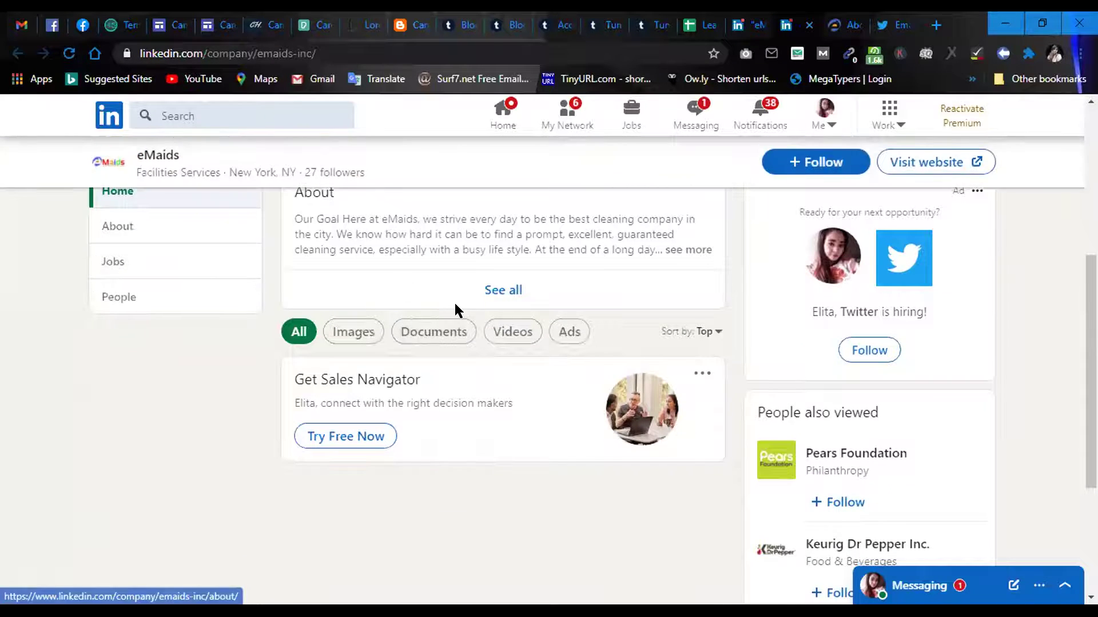
{"action": "scroll", "coordinate": [367, 343], "scroll_direction": "up", "scroll_amount": 2}
{"action": "scroll", "coordinate": [406, 336], "scroll_direction": "up", "scroll_amount": 3}
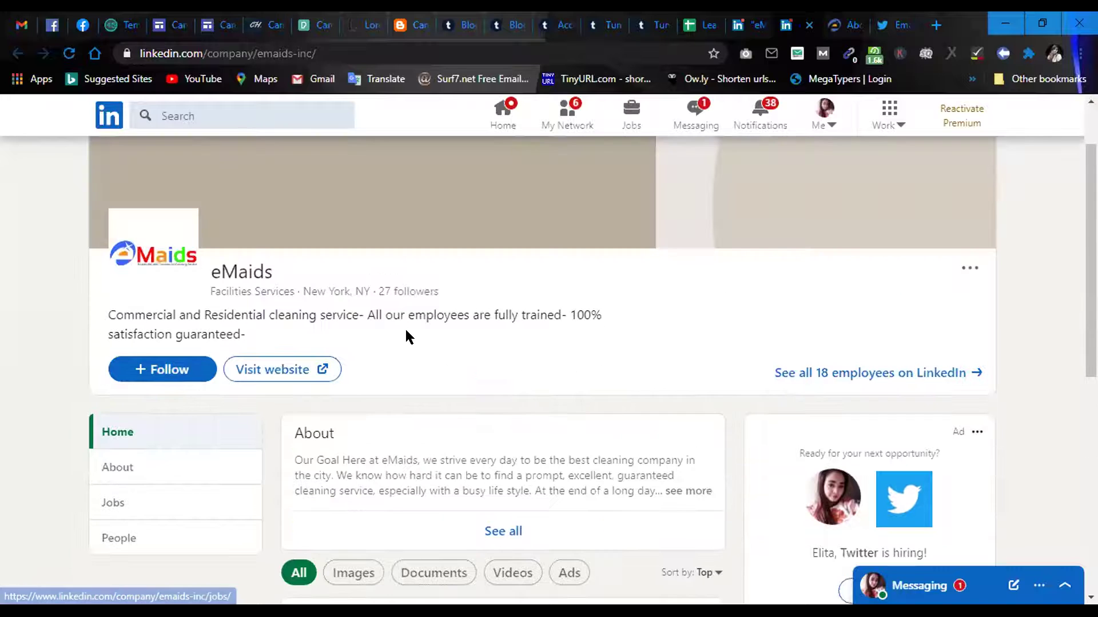
Open the list of eMaids employees on LinkedIn and examine the names, roles and locations in the first results page.
{"action": "left_click", "coordinate": [930, 377]}
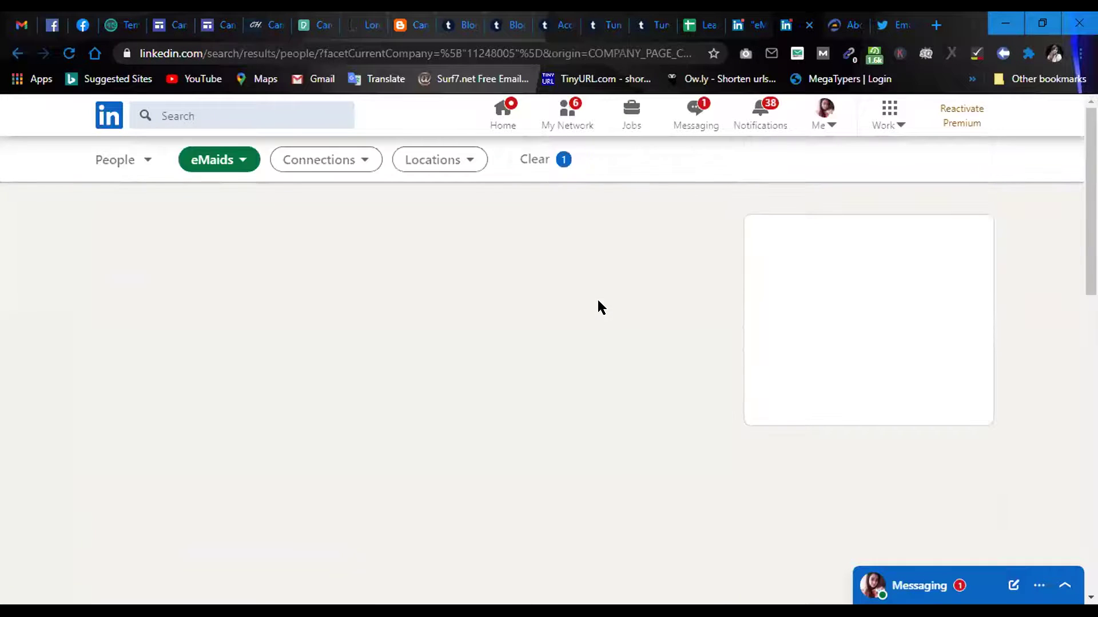
{"action": "scroll", "coordinate": [251, 371], "scroll_direction": "down", "scroll_amount": 3}
{"action": "scroll", "coordinate": [246, 431], "scroll_direction": "down", "scroll_amount": 1}
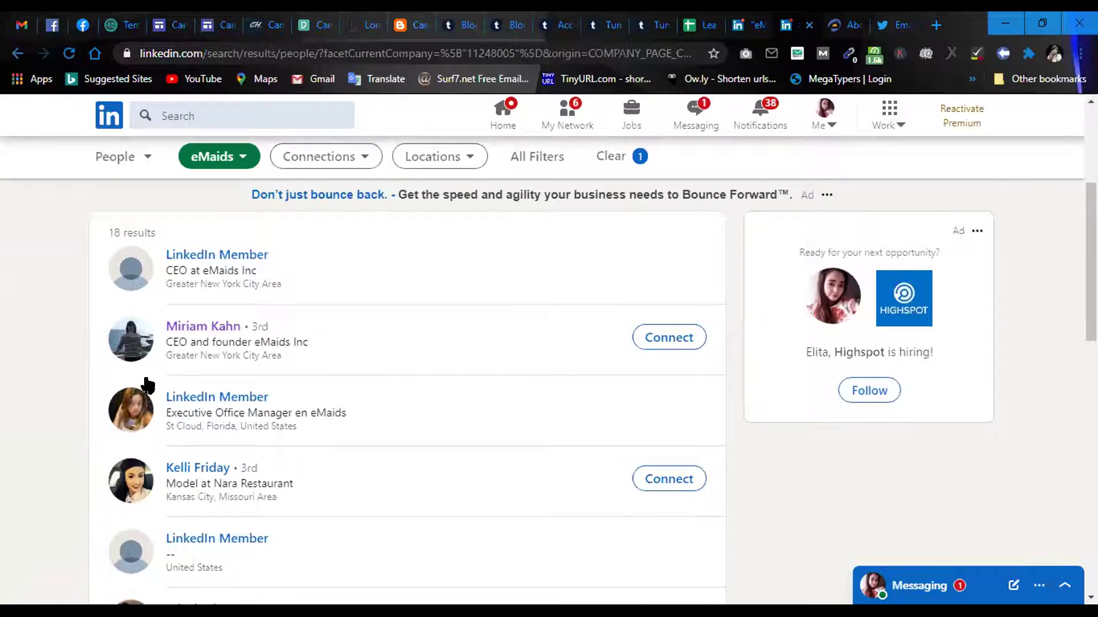
{"action": "scroll", "coordinate": [302, 375], "scroll_direction": "down", "scroll_amount": 3}
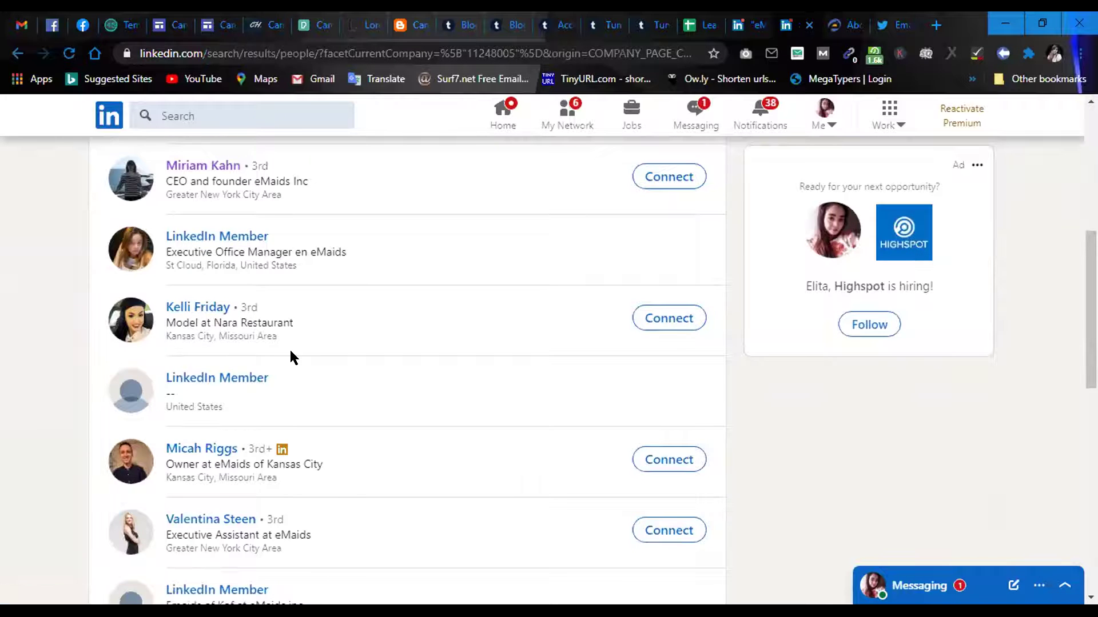
{"action": "scroll", "coordinate": [290, 350], "scroll_direction": "down", "scroll_amount": 12}
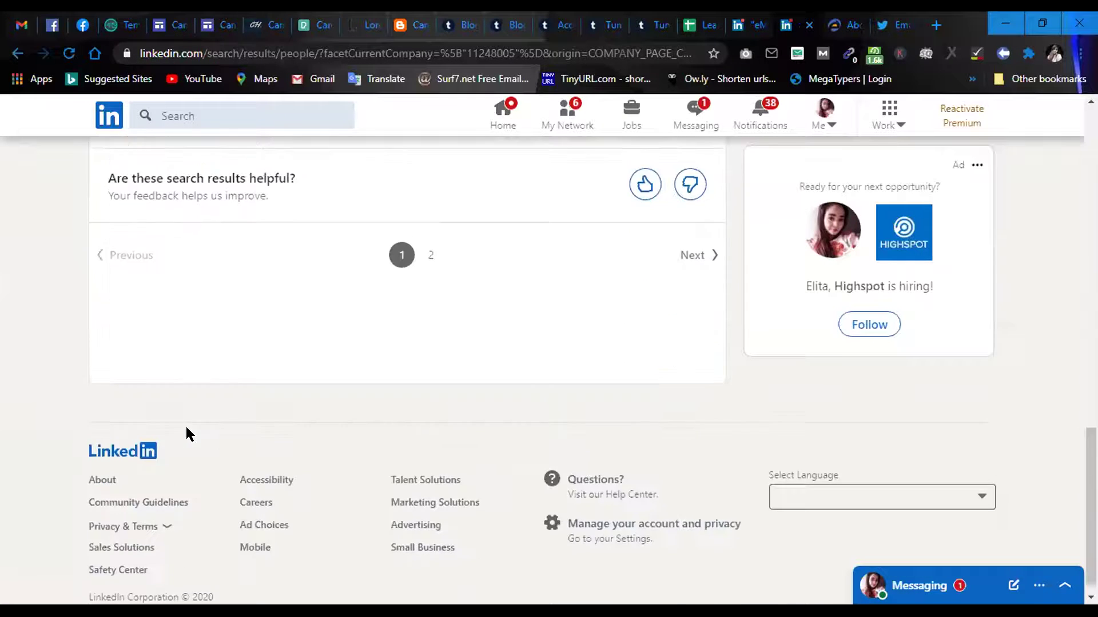
{"action": "scroll", "coordinate": [187, 435], "scroll_direction": "up", "scroll_amount": 12}
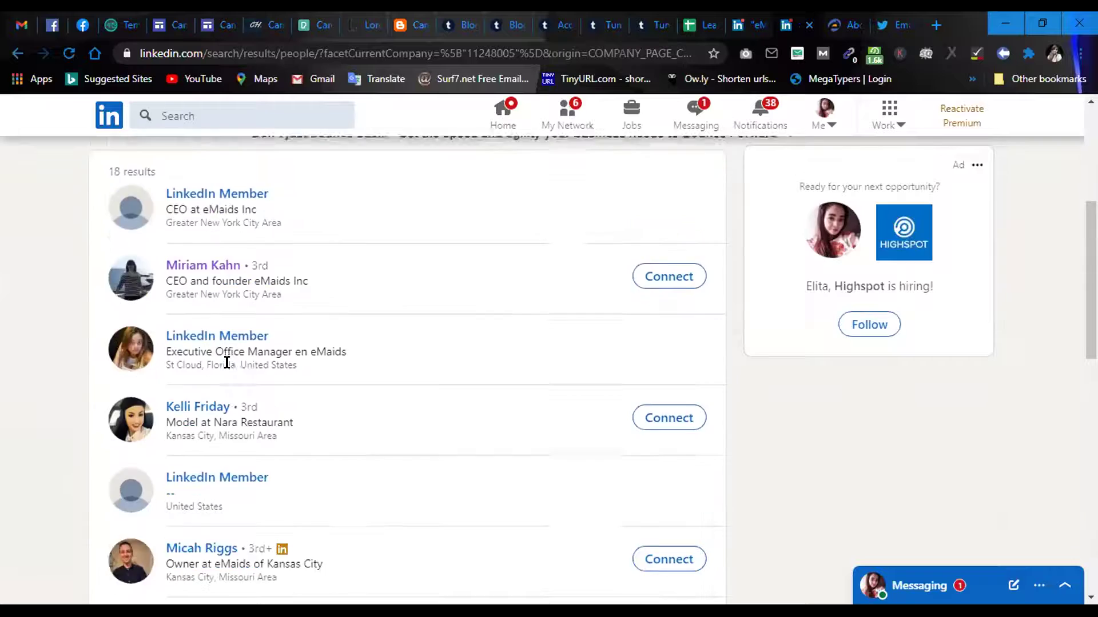
{"action": "scroll", "coordinate": [227, 362], "scroll_direction": "up", "scroll_amount": 5}
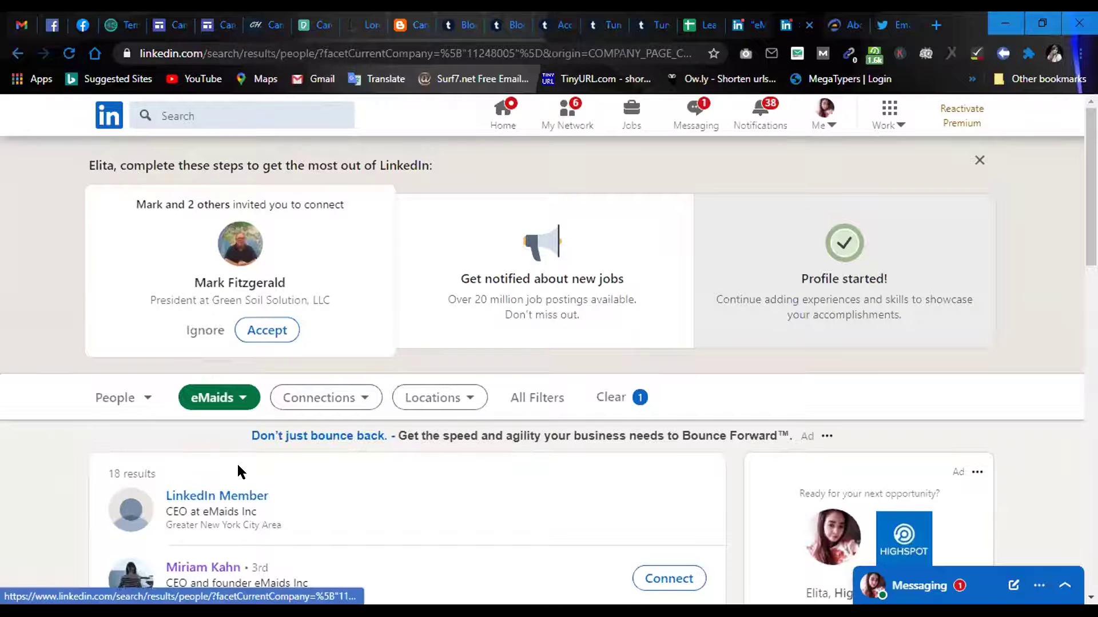
Open the LinkedIn profile of the CEO and founder of eMaids Inc from the employee results.
{"action": "scroll", "coordinate": [165, 499], "scroll_direction": "down", "scroll_amount": 1}
{"action": "scroll", "coordinate": [164, 498], "scroll_direction": "down", "scroll_amount": 3}
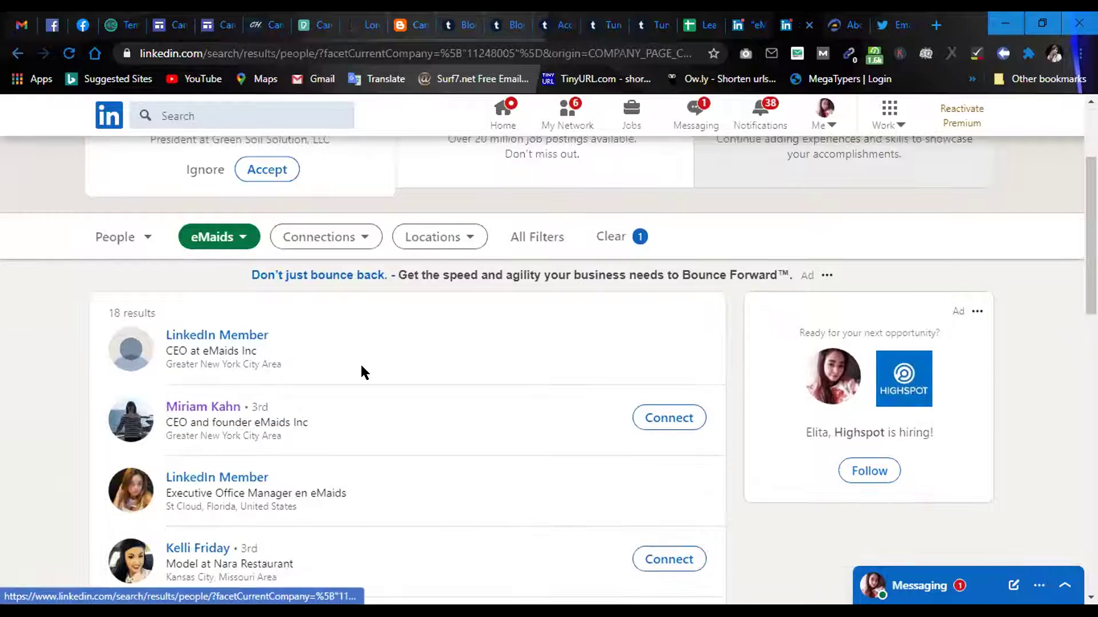
{"action": "left_click", "coordinate": [204, 409]}
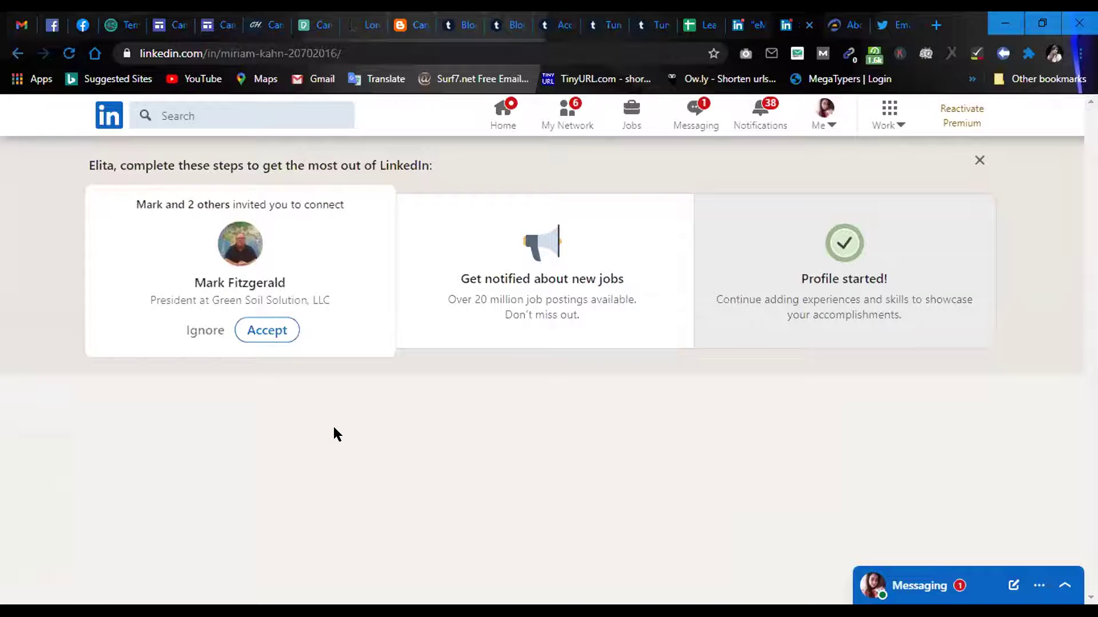
Check the contact info on the CEO's LinkedIn profile for profile and company website links, and close it.
{"action": "scroll", "coordinate": [438, 392], "scroll_direction": "down", "scroll_amount": 3}
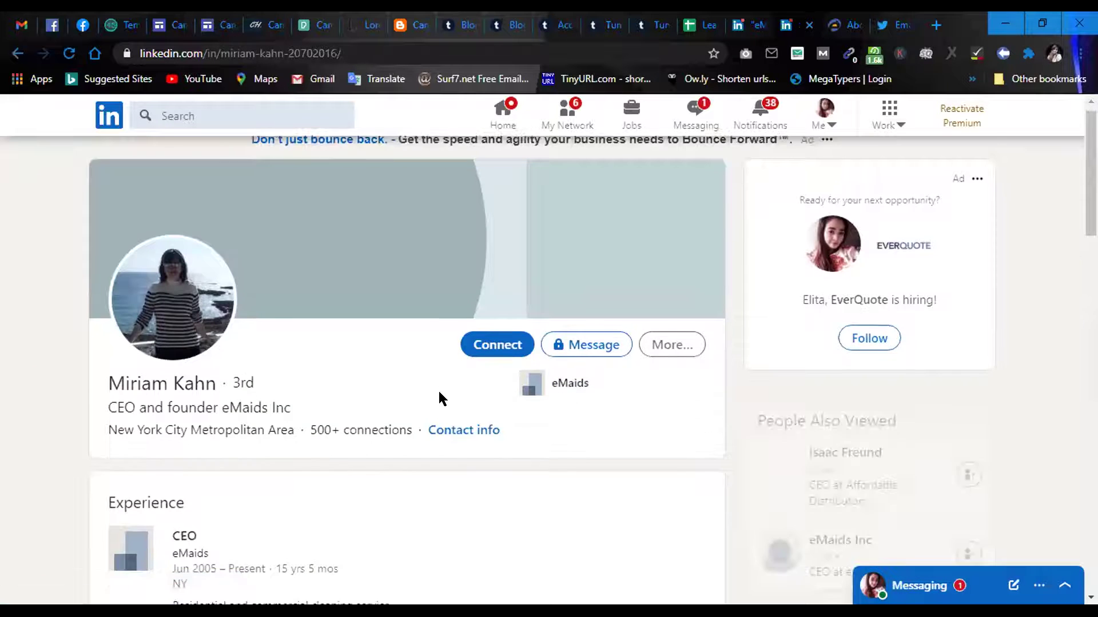
{"action": "scroll", "coordinate": [438, 401], "scroll_direction": "up", "scroll_amount": 3}
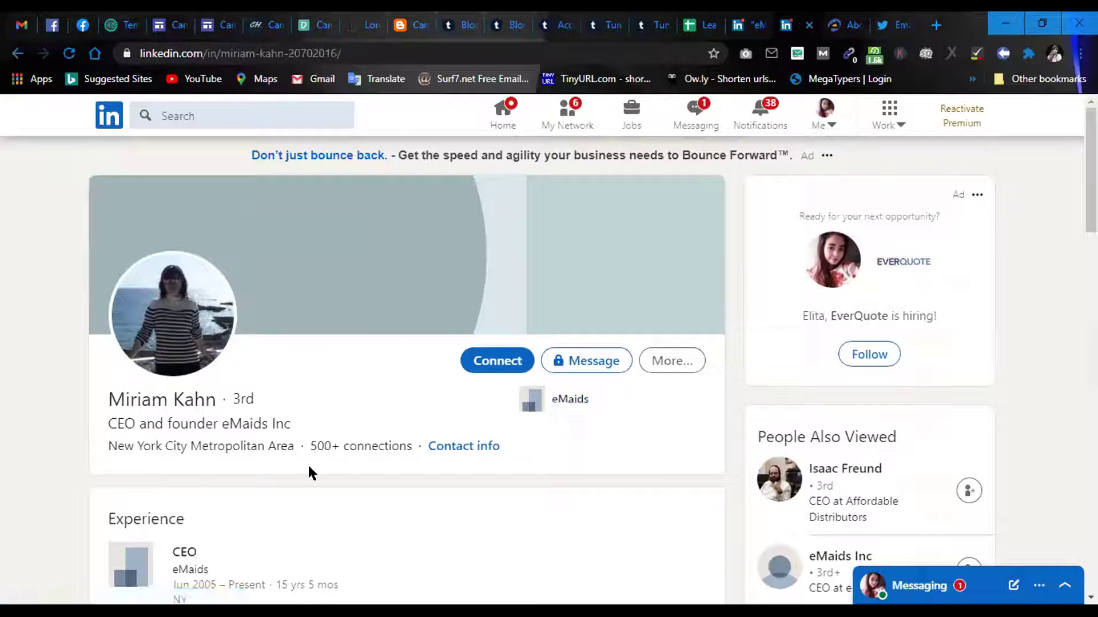
{"action": "left_click", "coordinate": [474, 448]}
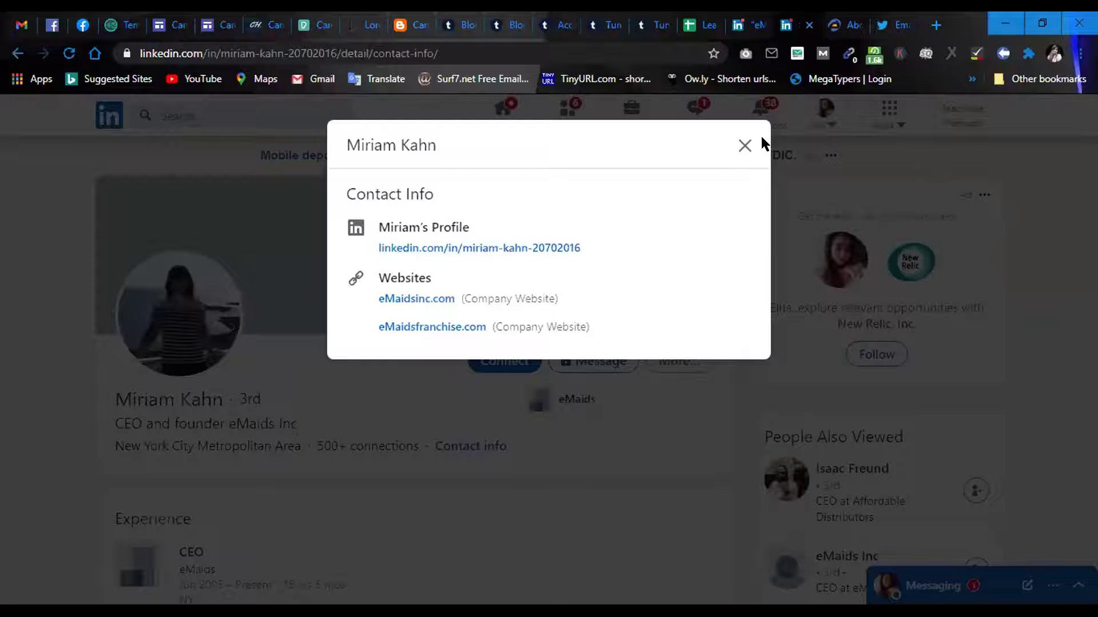
{"action": "left_click", "coordinate": [744, 145]}
Examine the work experience and the skills and endorsements on the CEO's LinkedIn profile.
{"action": "scroll", "coordinate": [594, 334], "scroll_direction": "down", "scroll_amount": 2}
{"action": "scroll", "coordinate": [592, 331], "scroll_direction": "down", "scroll_amount": 1}
{"action": "scroll", "coordinate": [321, 383], "scroll_direction": "up", "scroll_amount": 1}
{"action": "scroll", "coordinate": [321, 379], "scroll_direction": "down", "scroll_amount": 4}
{"action": "scroll", "coordinate": [322, 379], "scroll_direction": "down", "scroll_amount": 8}
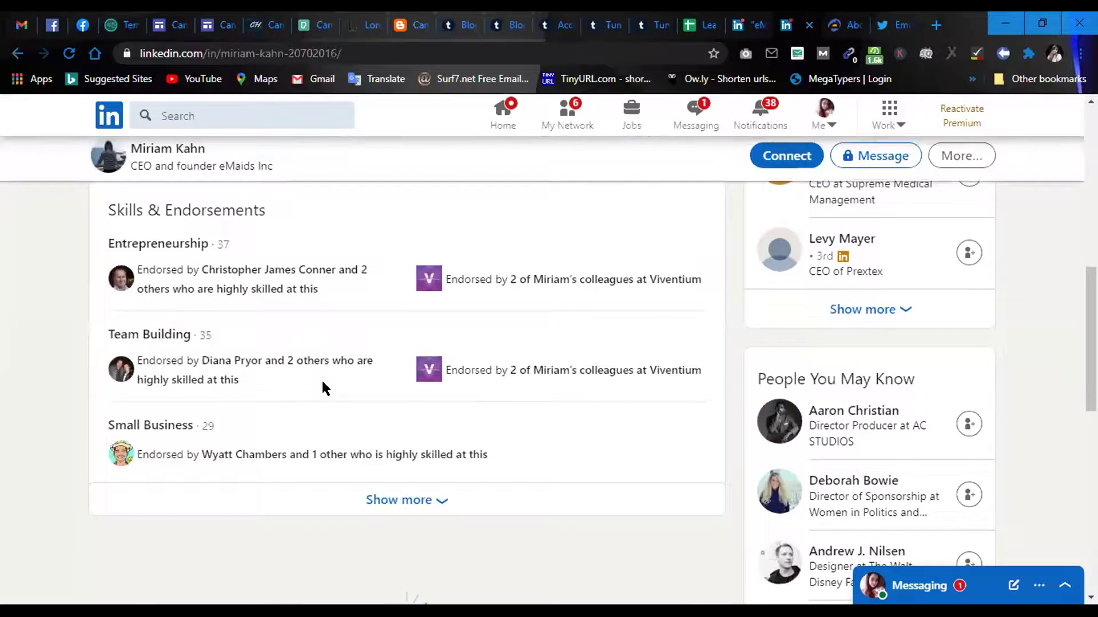
{"action": "scroll", "coordinate": [321, 379], "scroll_direction": "up", "scroll_amount": 1}
{"action": "scroll", "coordinate": [322, 379], "scroll_direction": "down", "scroll_amount": 4}
{"action": "scroll", "coordinate": [324, 380], "scroll_direction": "down", "scroll_amount": 2}
{"action": "scroll", "coordinate": [465, 338], "scroll_direction": "up", "scroll_amount": 15}
{"action": "scroll", "coordinate": [542, 367], "scroll_direction": "up", "scroll_amount": 3}
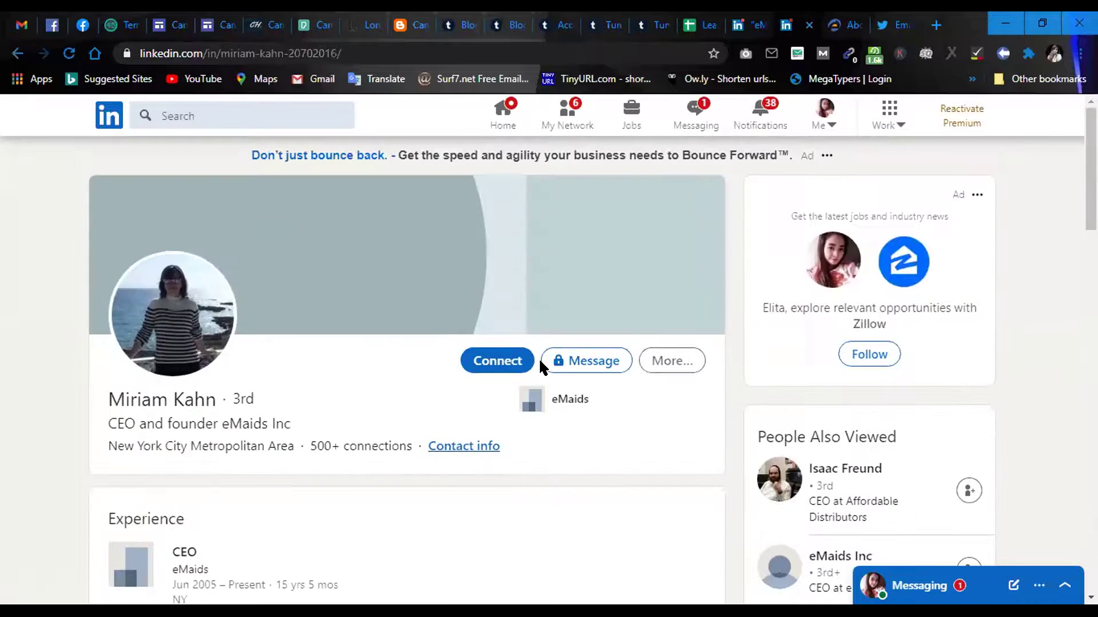
{"action": "scroll", "coordinate": [720, 296], "scroll_direction": "down", "scroll_amount": 5}
{"action": "scroll", "coordinate": [716, 297], "scroll_direction": "up", "scroll_amount": 5}
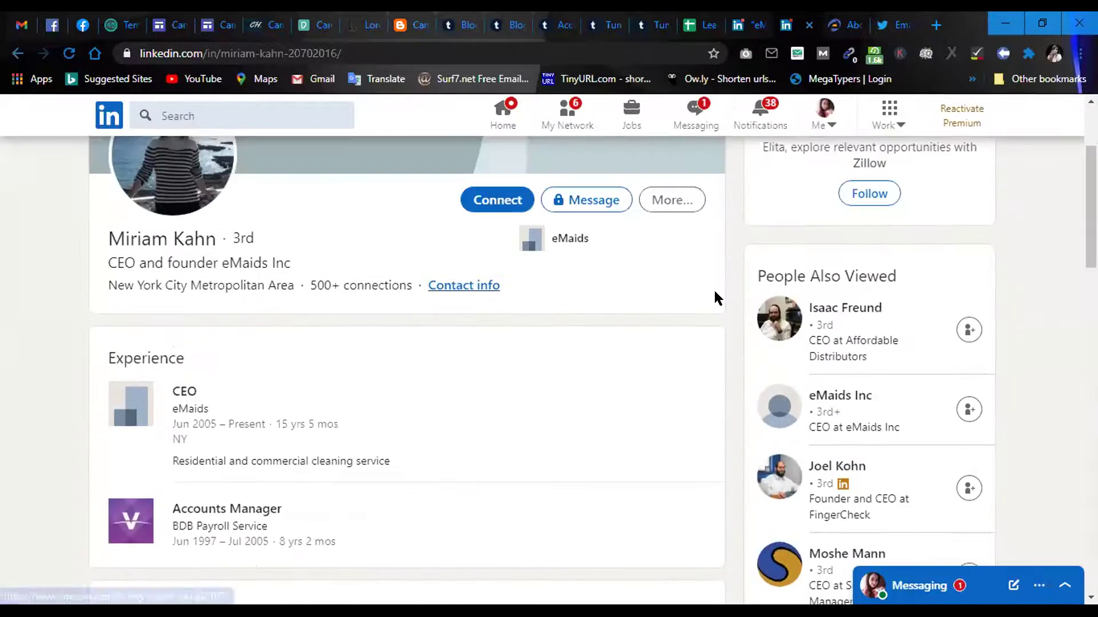
Check which additional actions the CEO's profile offers and look over its Interests section.
{"action": "scroll", "coordinate": [731, 268], "scroll_direction": "down", "scroll_amount": 10}
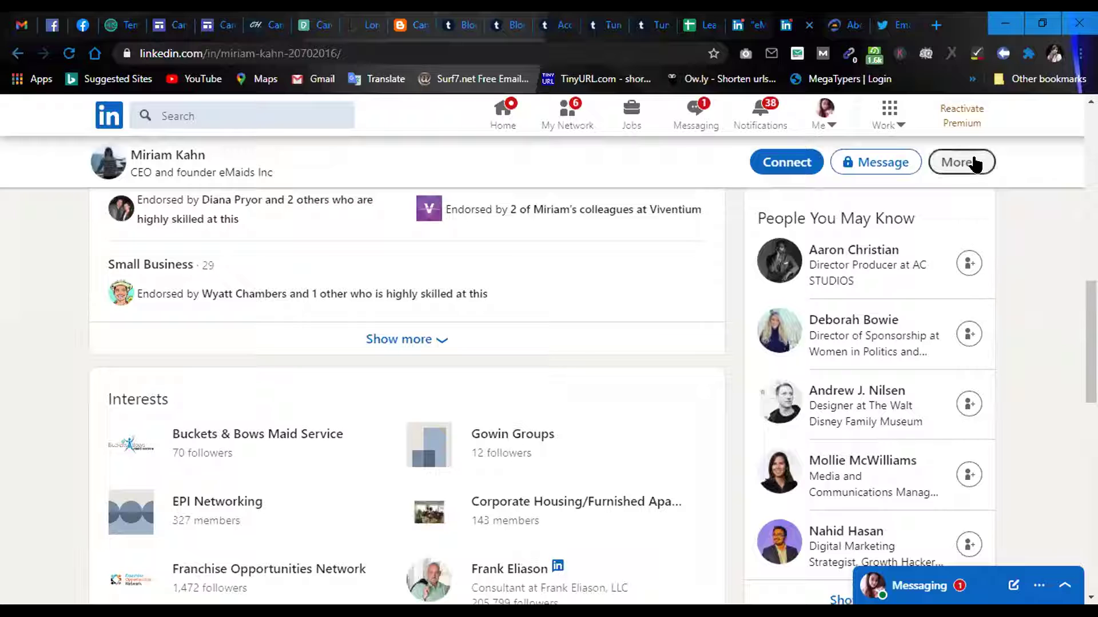
{"action": "left_click", "coordinate": [972, 164]}
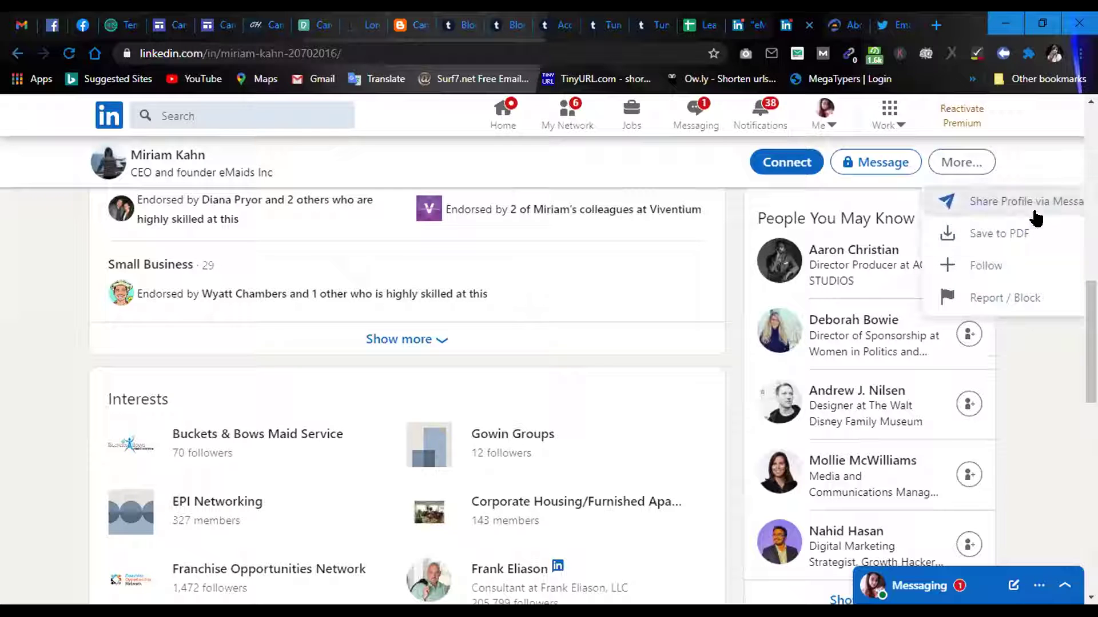
{"action": "left_click", "coordinate": [1048, 379]}
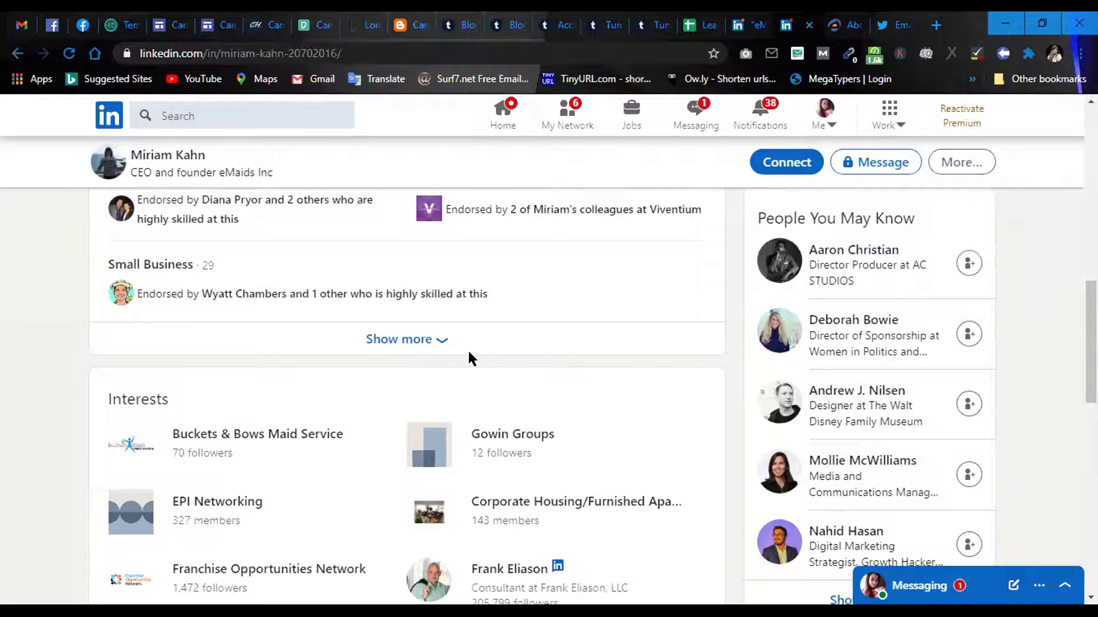
{"action": "scroll", "coordinate": [468, 355], "scroll_direction": "down", "scroll_amount": 5}
{"action": "scroll", "coordinate": [467, 350], "scroll_direction": "up", "scroll_amount": 15}
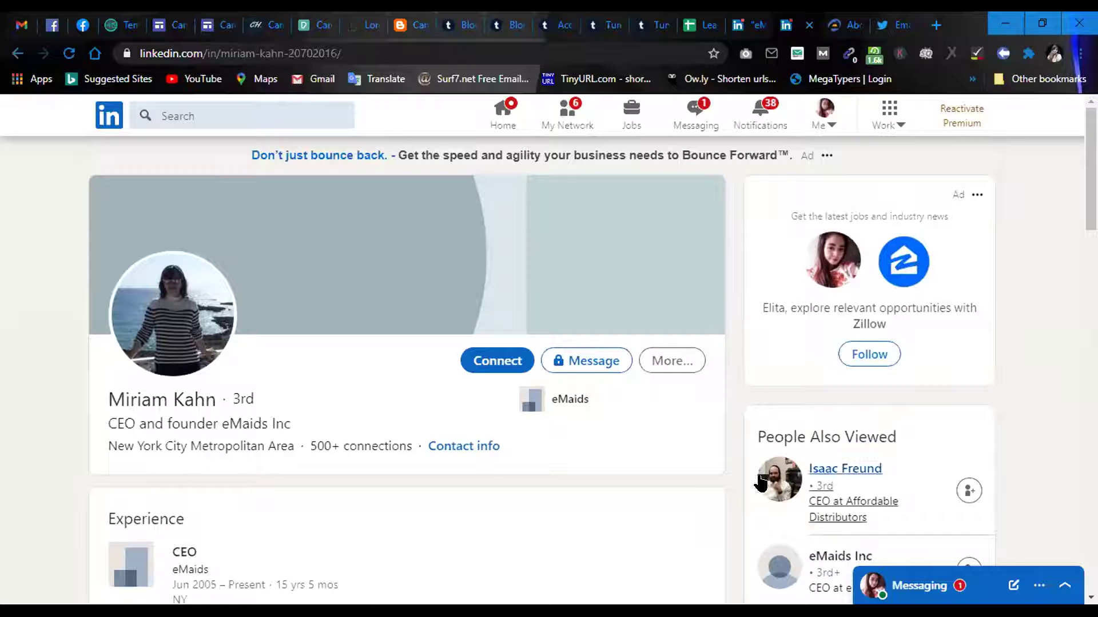
Review the CEO's whole profile again, comparing the header, experience, skills, endorsements and interests.
{"action": "scroll", "coordinate": [648, 491], "scroll_direction": "down", "scroll_amount": 10}
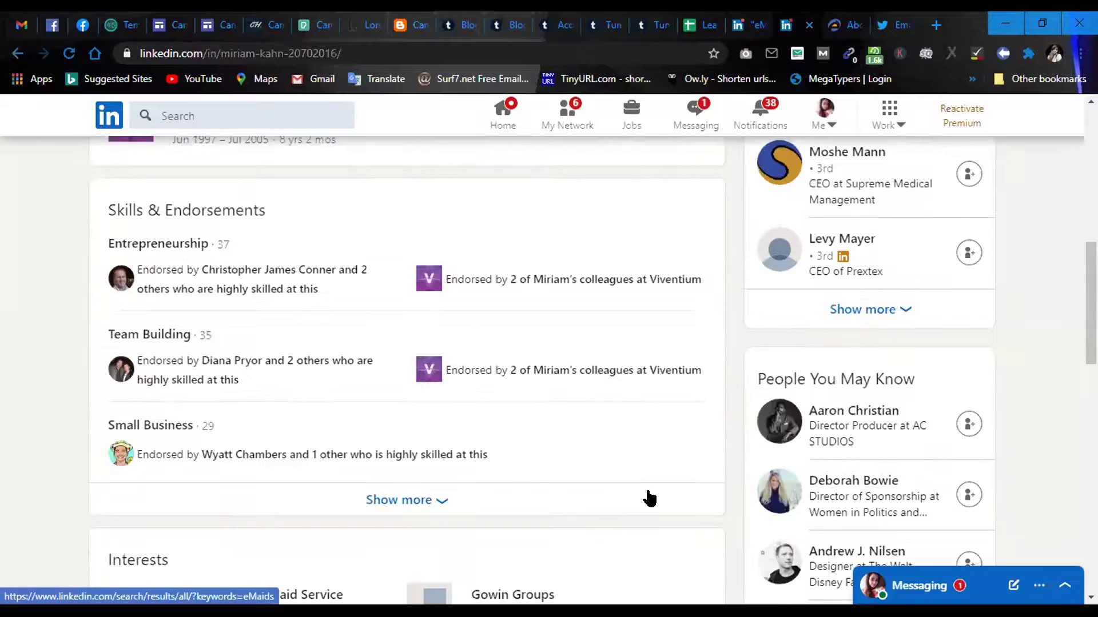
{"action": "scroll", "coordinate": [647, 491], "scroll_direction": "up", "scroll_amount": 7}
{"action": "scroll", "coordinate": [647, 490], "scroll_direction": "down", "scroll_amount": 5}
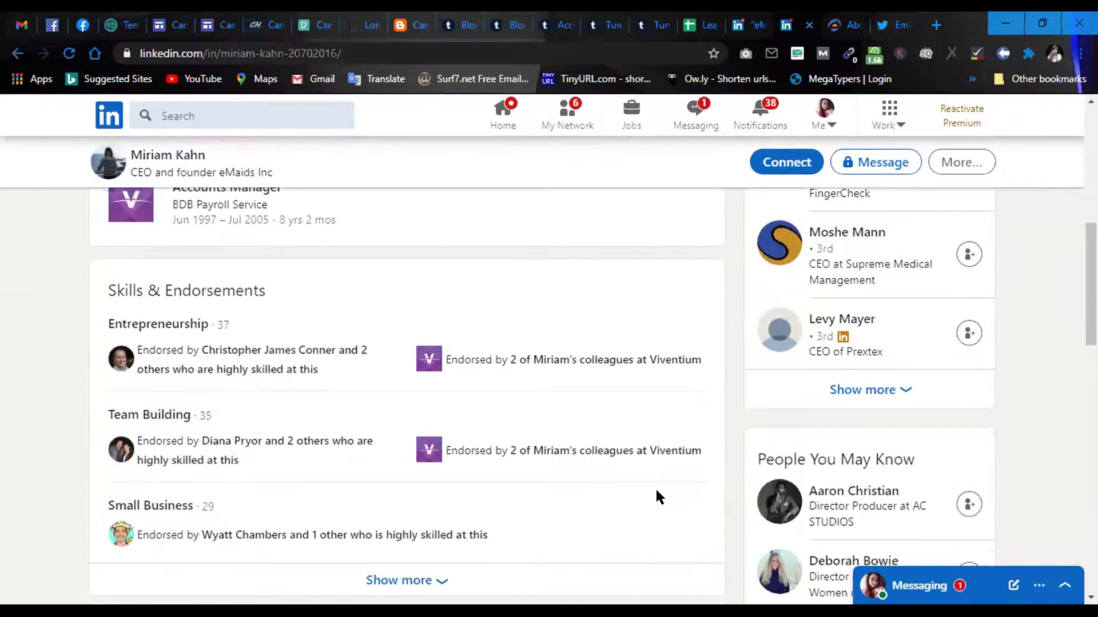
{"action": "scroll", "coordinate": [652, 490], "scroll_direction": "up", "scroll_amount": 8}
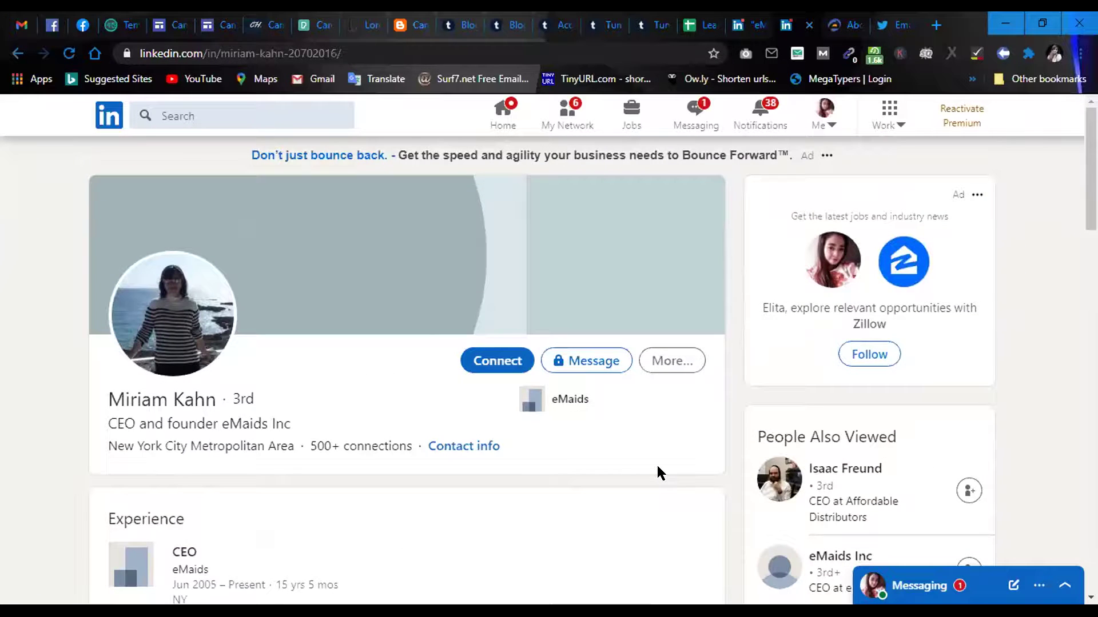
{"action": "scroll", "coordinate": [657, 468], "scroll_direction": "down", "scroll_amount": 15}
{"action": "scroll", "coordinate": [657, 467], "scroll_direction": "up", "scroll_amount": 8}
{"action": "scroll", "coordinate": [656, 466], "scroll_direction": "down", "scroll_amount": 4}
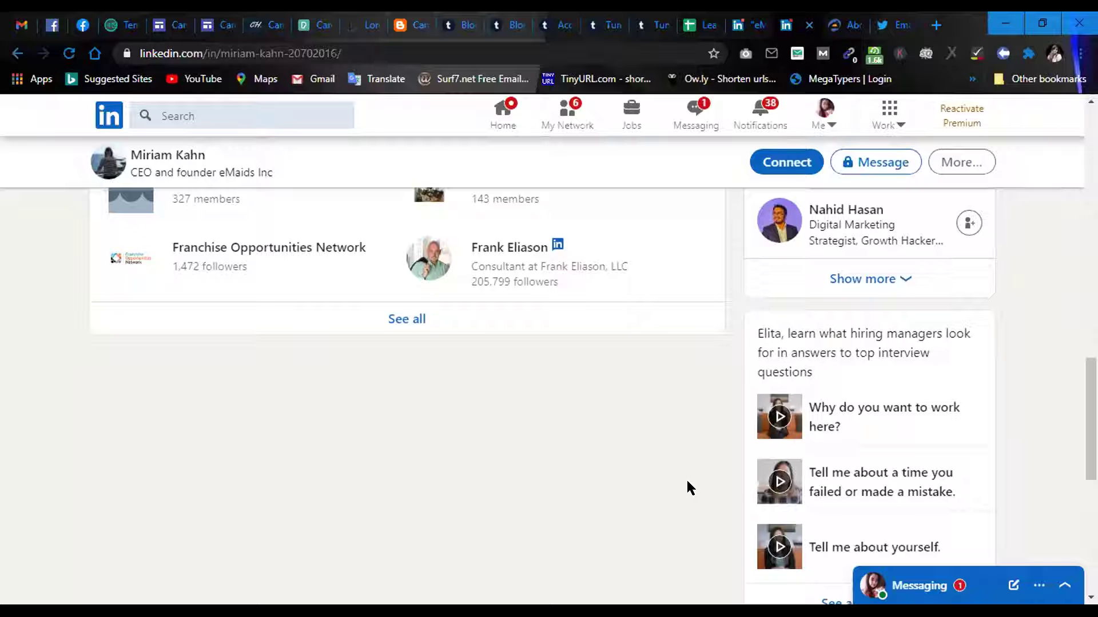
{"action": "scroll", "coordinate": [637, 446], "scroll_direction": "up", "scroll_amount": 12}
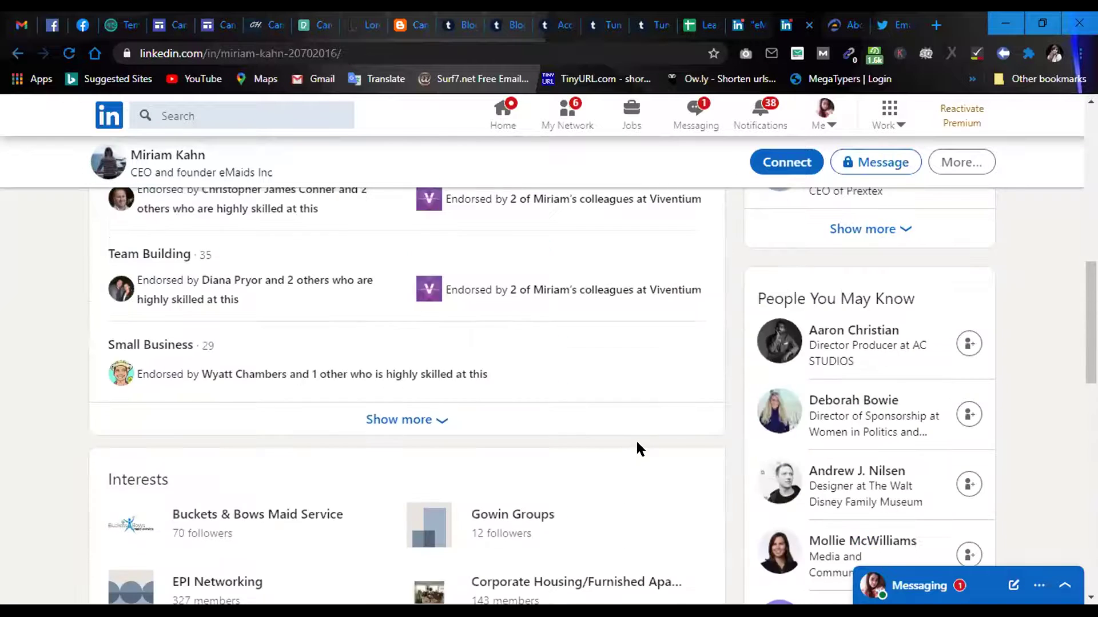
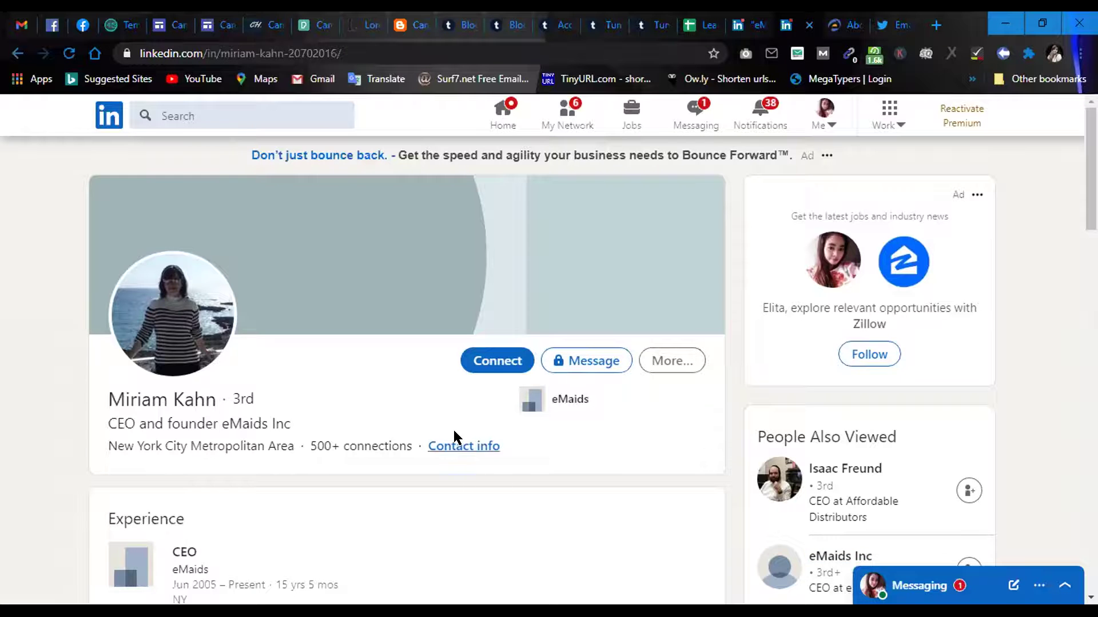
{"action": "scroll", "coordinate": [454, 429], "scroll_direction": "down", "scroll_amount": 7}
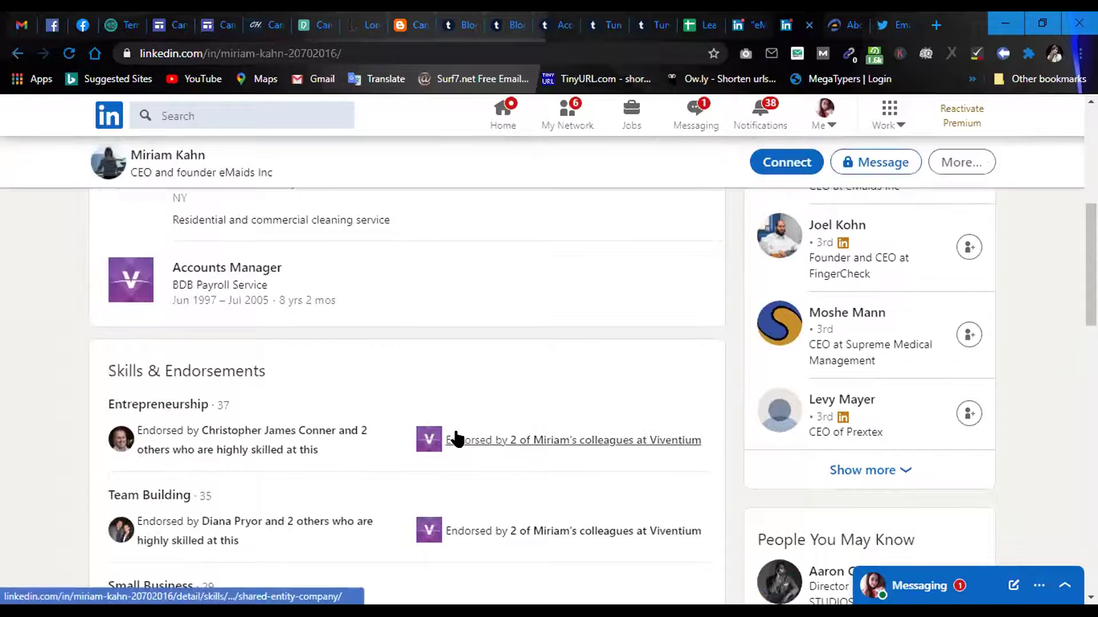
{"action": "scroll", "coordinate": [456, 439], "scroll_direction": "down", "scroll_amount": 10}
{"action": "scroll", "coordinate": [455, 437], "scroll_direction": "up", "scroll_amount": 9}
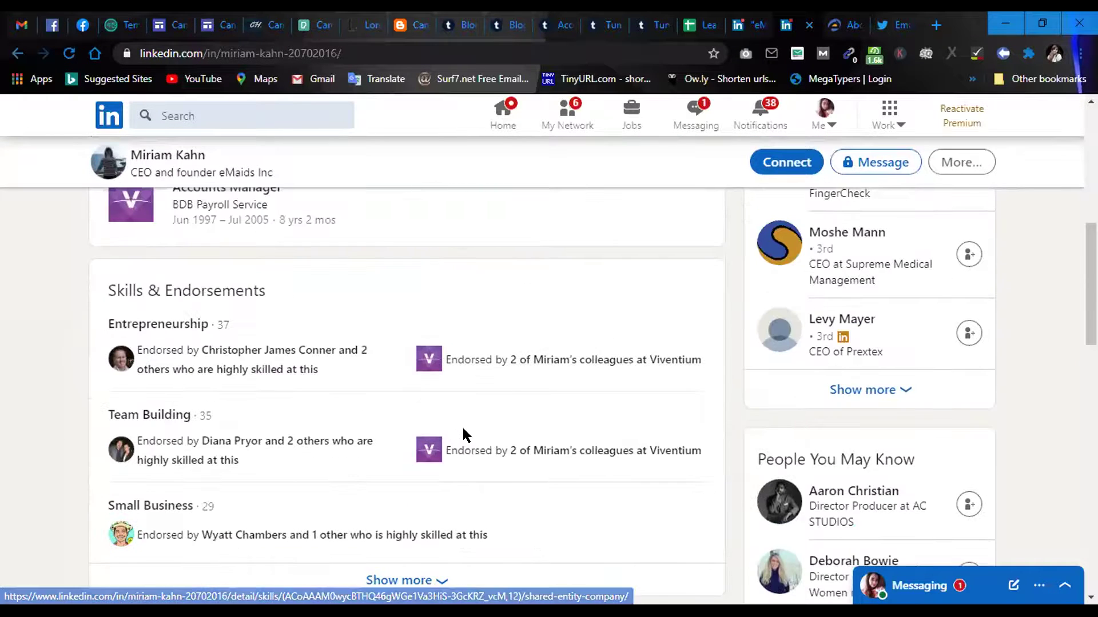
{"action": "scroll", "coordinate": [463, 435], "scroll_direction": "up", "scroll_amount": 8}
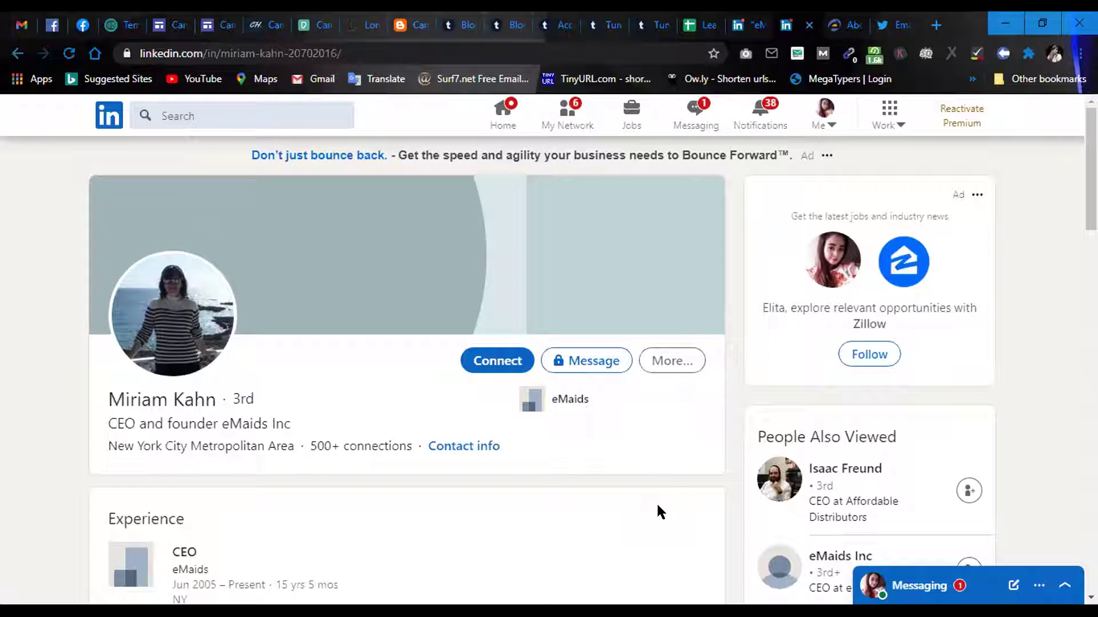
{"action": "scroll", "coordinate": [424, 417], "scroll_direction": "down", "scroll_amount": 3}
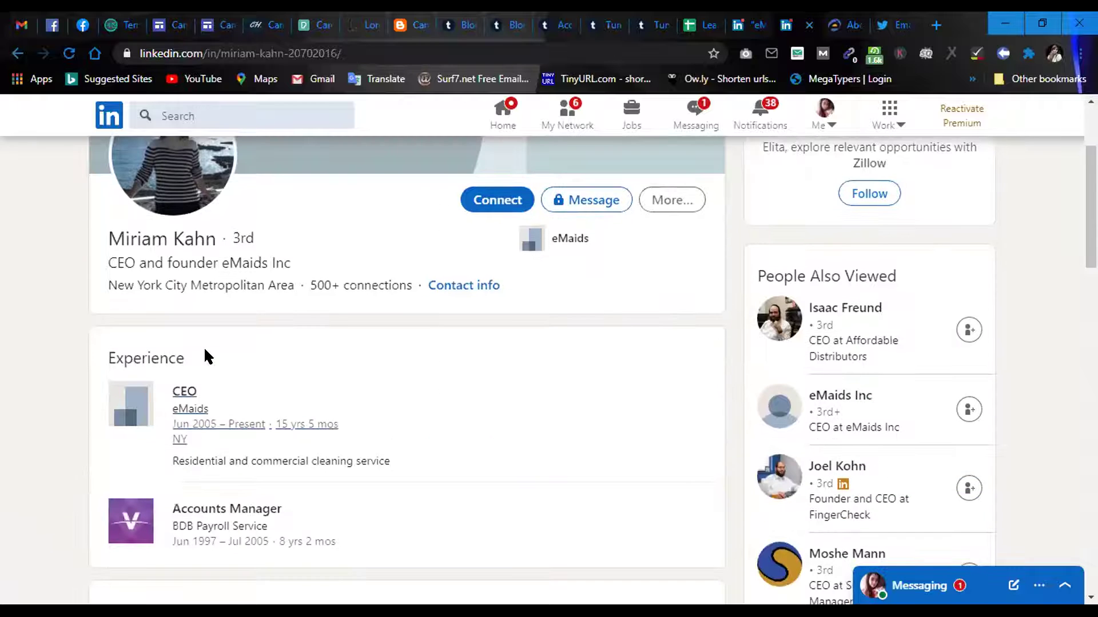
{"action": "scroll", "coordinate": [417, 348], "scroll_direction": "down", "scroll_amount": 7}
{"action": "scroll", "coordinate": [417, 348], "scroll_direction": "up", "scroll_amount": 10}
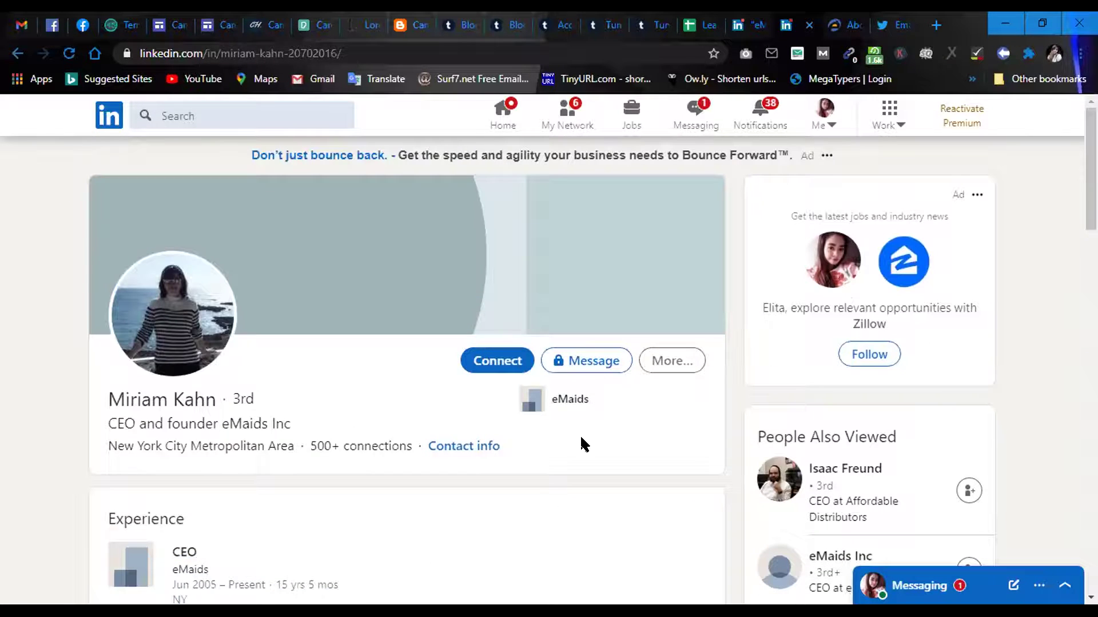
Switch to the eMaids website and review its Locations page, including the location finder, US map and FAQs.
{"action": "left_click", "coordinate": [832, 25]}
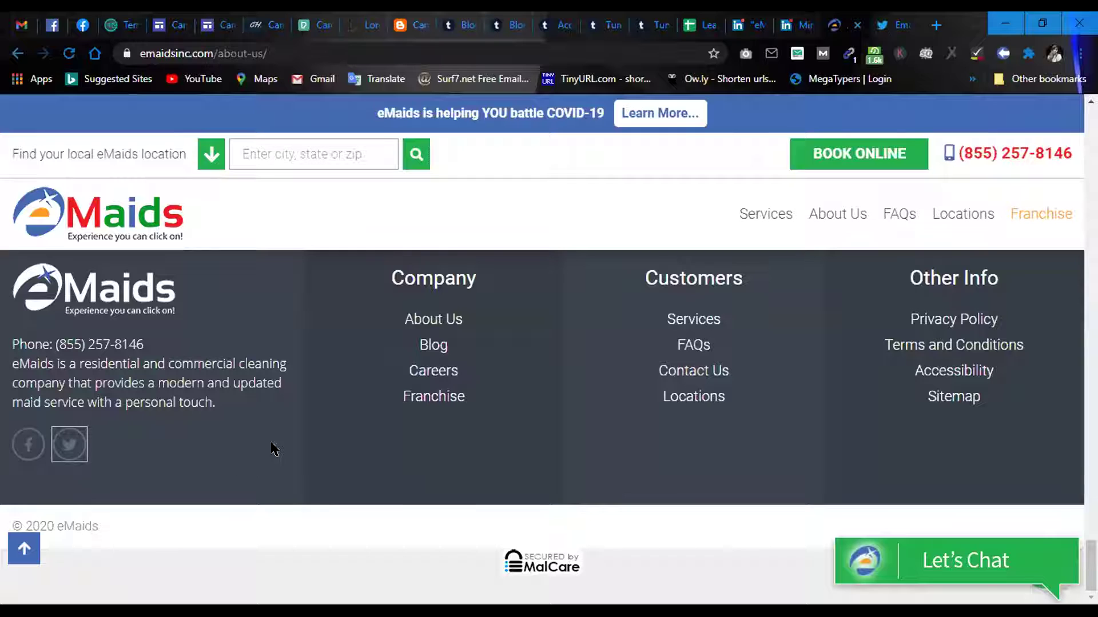
{"action": "left_click", "coordinate": [693, 397]}
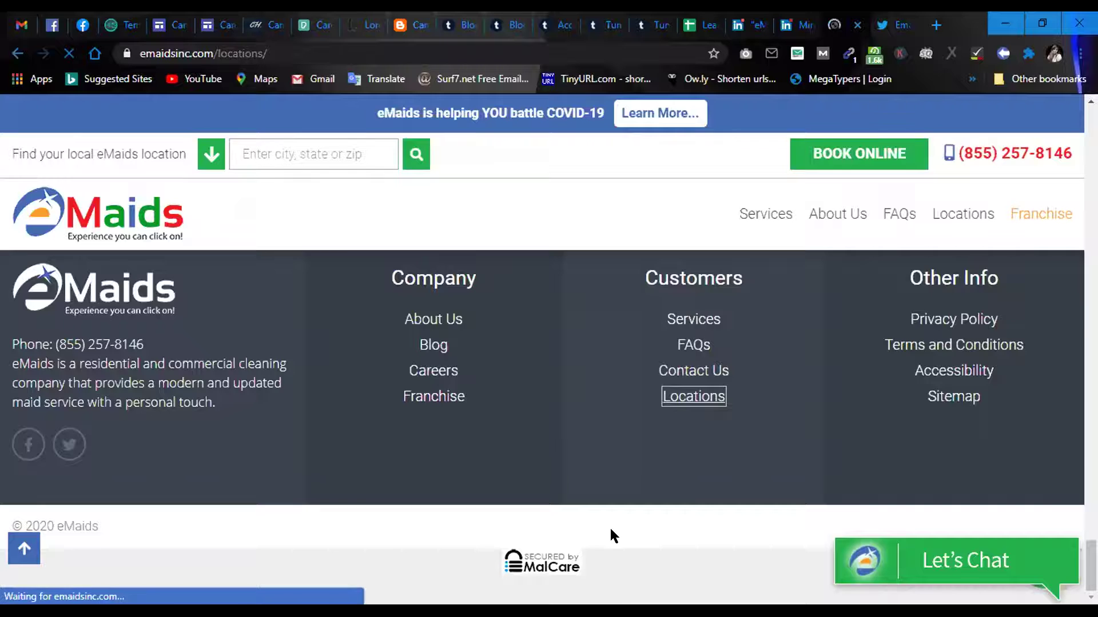
{"action": "scroll", "coordinate": [695, 446], "scroll_direction": "down", "scroll_amount": 10}
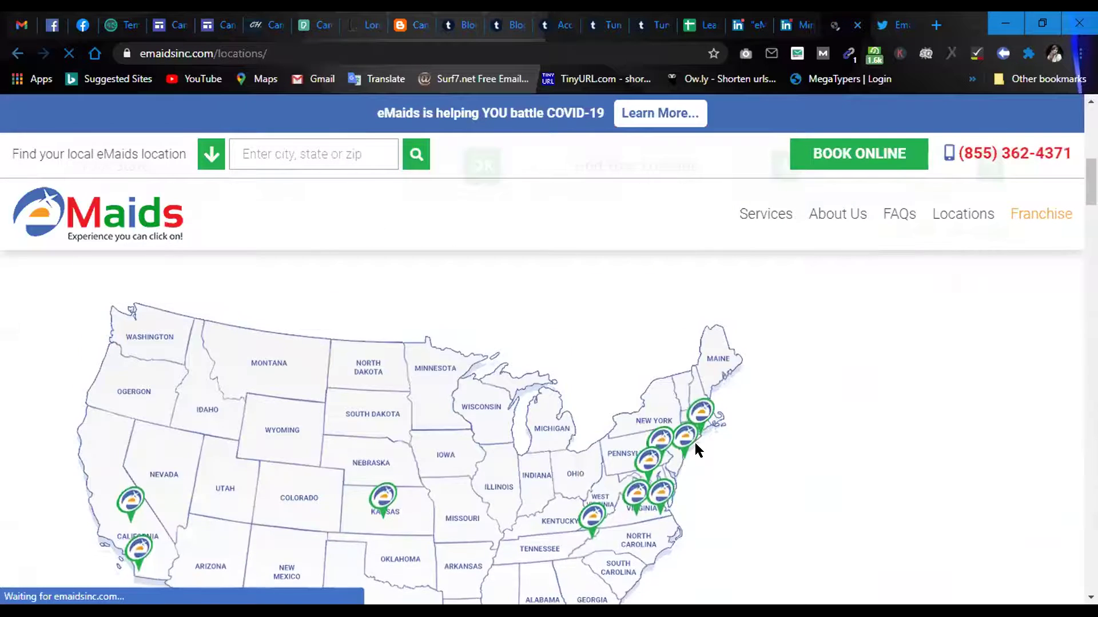
{"action": "scroll", "coordinate": [695, 444], "scroll_direction": "down", "scroll_amount": 15}
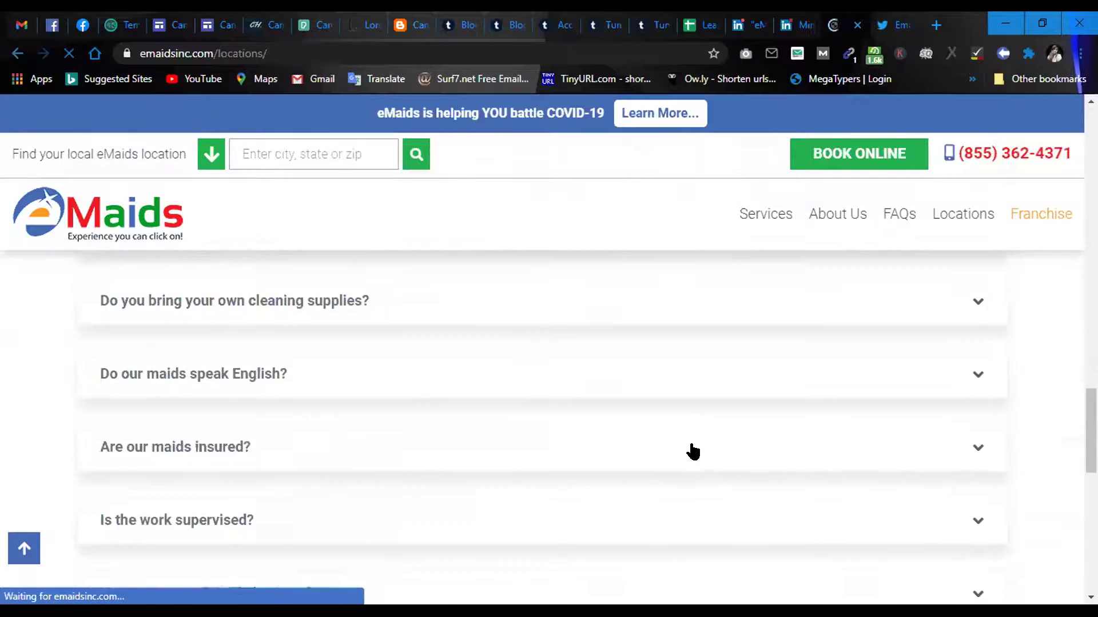
{"action": "scroll", "coordinate": [694, 451], "scroll_direction": "up", "scroll_amount": 10}
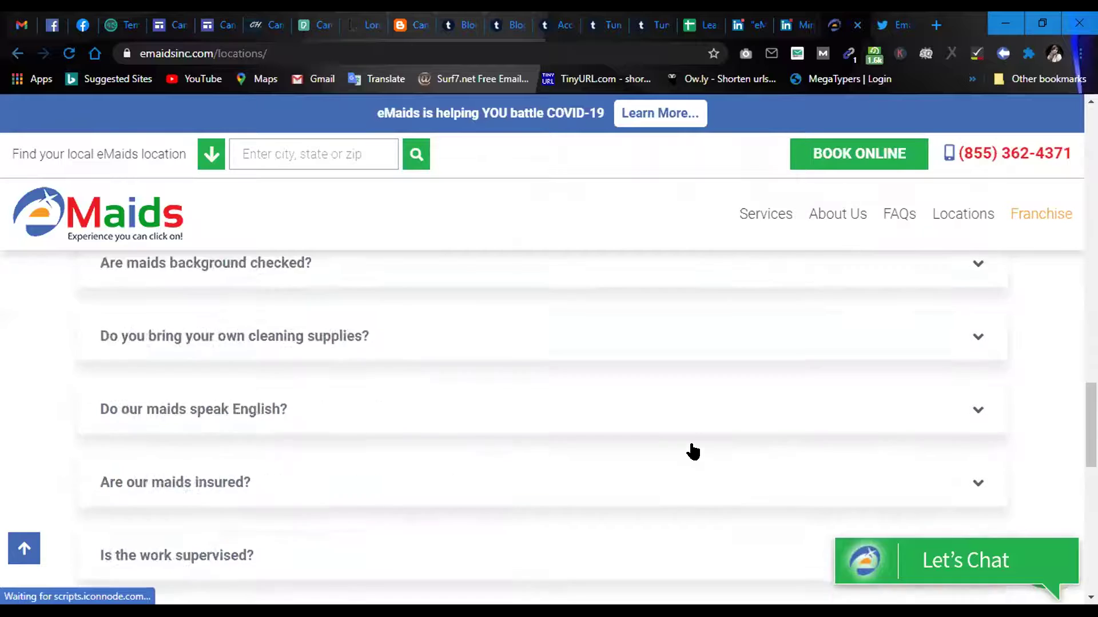
{"action": "scroll", "coordinate": [694, 446], "scroll_direction": "up", "scroll_amount": 10}
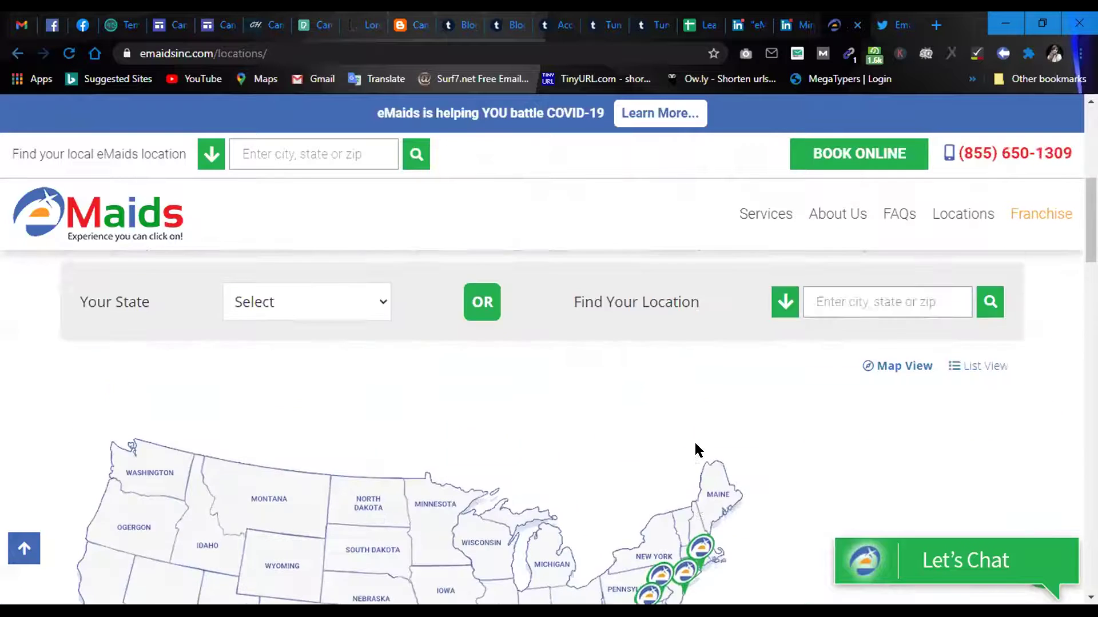
{"action": "scroll", "coordinate": [695, 443], "scroll_direction": "up", "scroll_amount": 2}
{"action": "scroll", "coordinate": [695, 441], "scroll_direction": "down", "scroll_amount": 8}
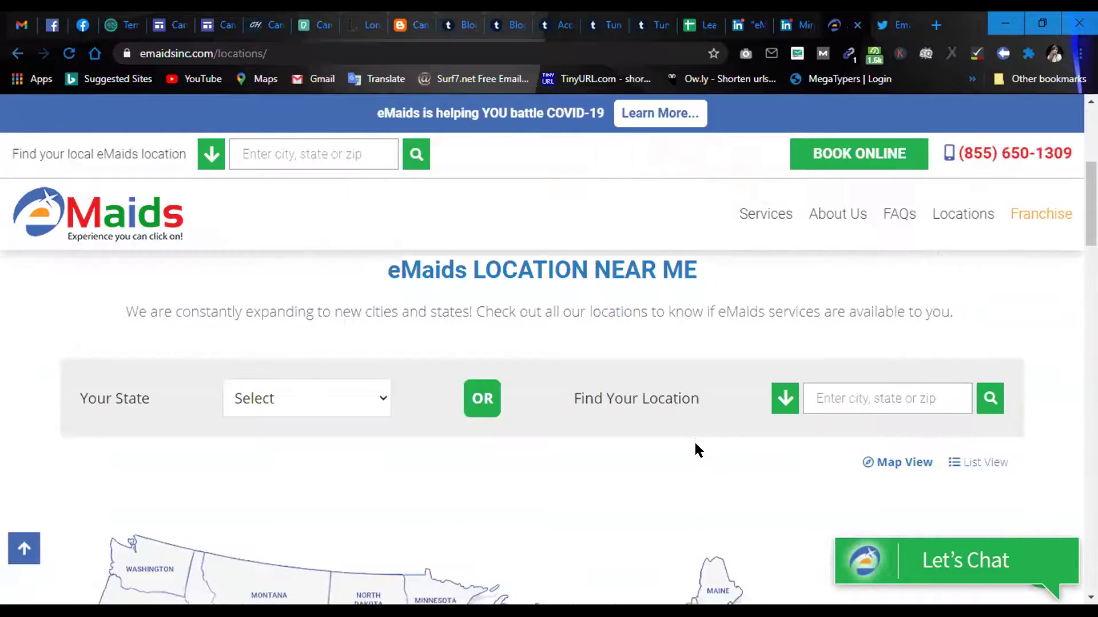
{"action": "scroll", "coordinate": [694, 441], "scroll_direction": "down", "scroll_amount": 15}
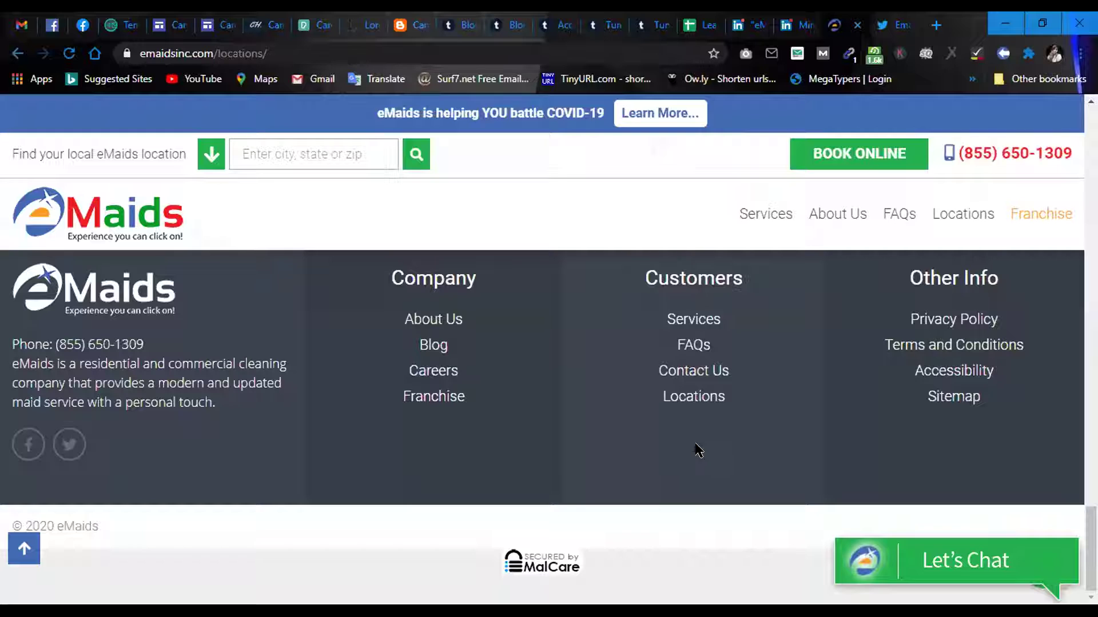
Open the eMaids Contact Us page and examine the company's phone number, e-mail address and message form.
{"action": "left_click", "coordinate": [703, 375]}
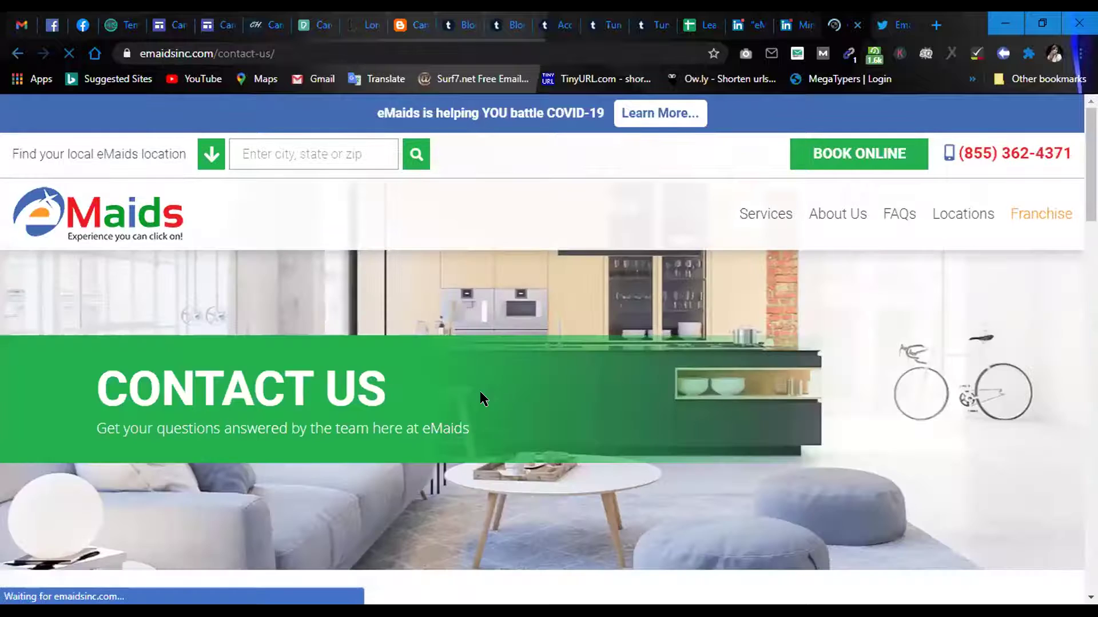
{"action": "scroll", "coordinate": [503, 401], "scroll_direction": "down", "scroll_amount": 10}
{"action": "scroll", "coordinate": [503, 401], "scroll_direction": "up", "scroll_amount": 10}
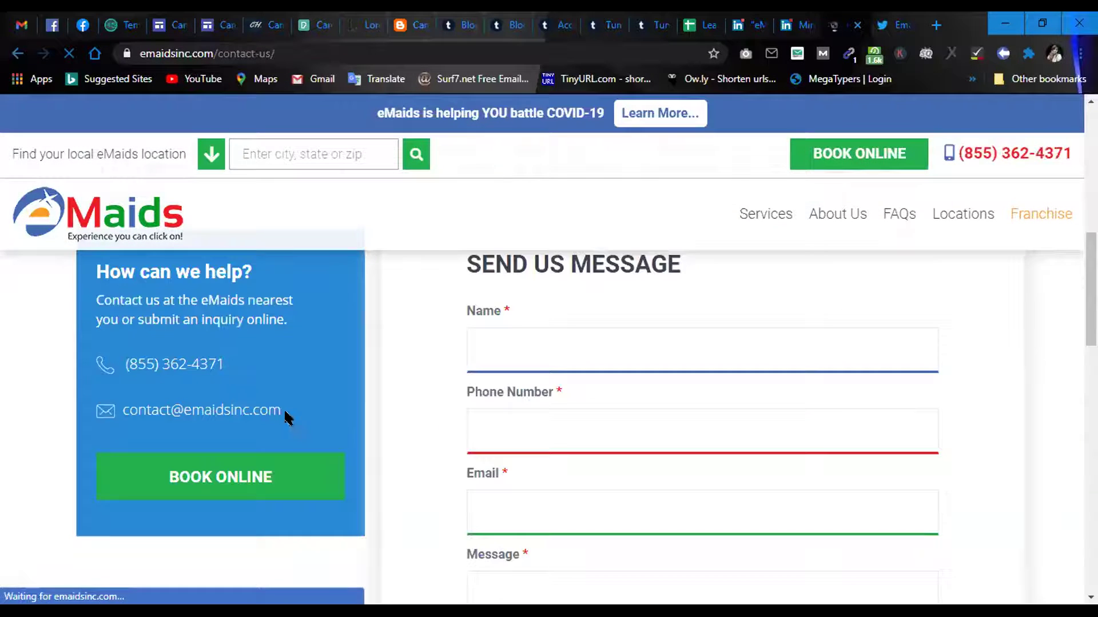
{"action": "scroll", "coordinate": [172, 522], "scroll_direction": "down", "scroll_amount": 1}
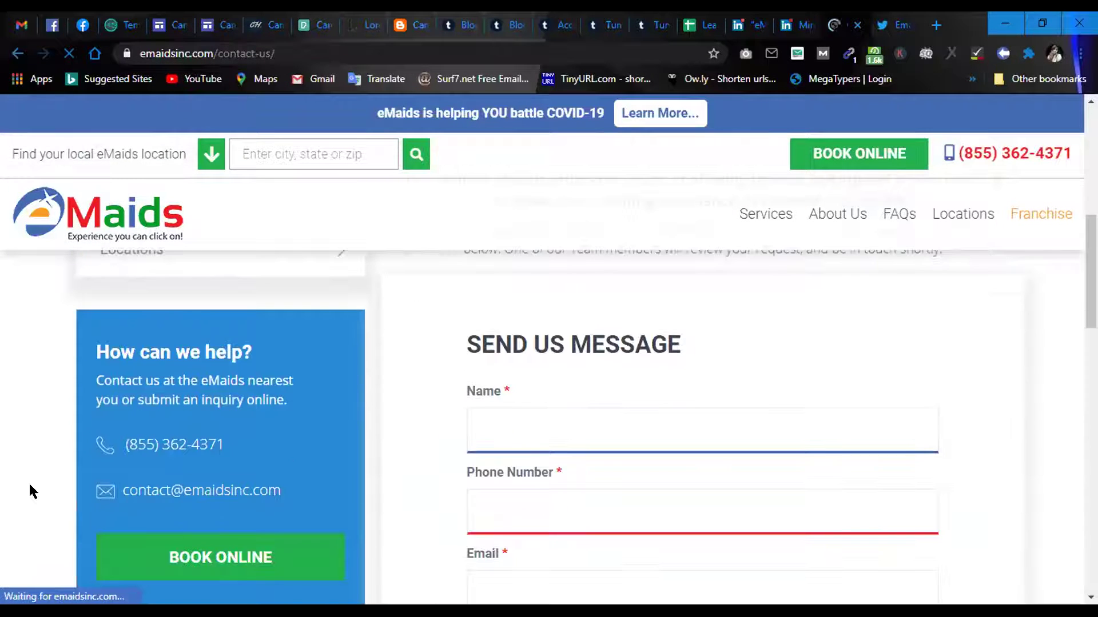
{"action": "scroll", "coordinate": [184, 494], "scroll_direction": "down", "scroll_amount": 1}
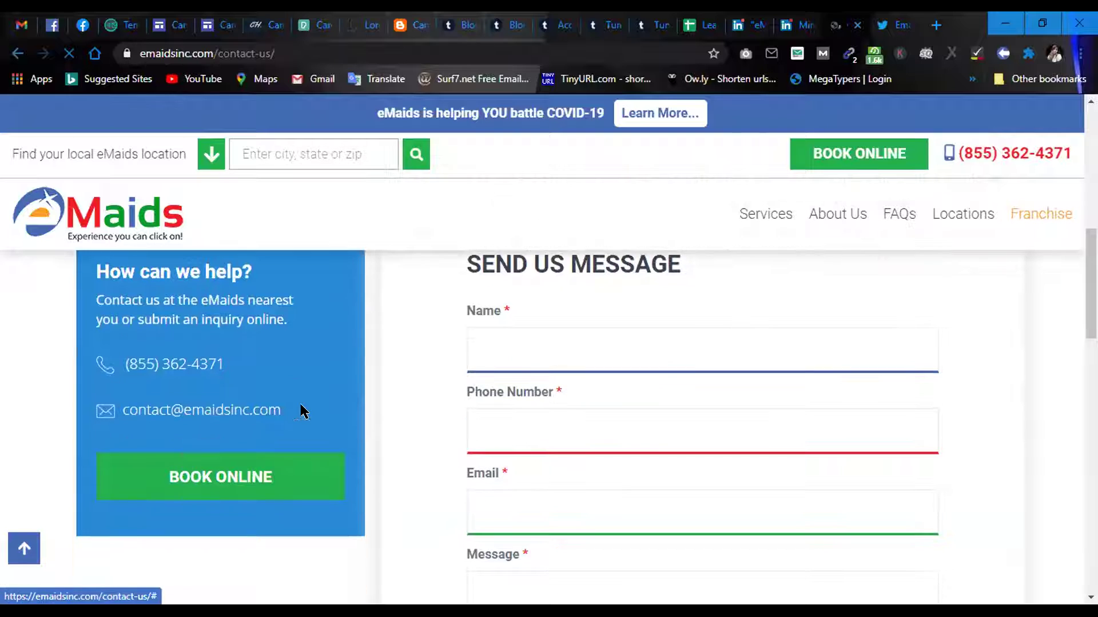
{"action": "scroll", "coordinate": [128, 446], "scroll_direction": "up", "scroll_amount": 3}
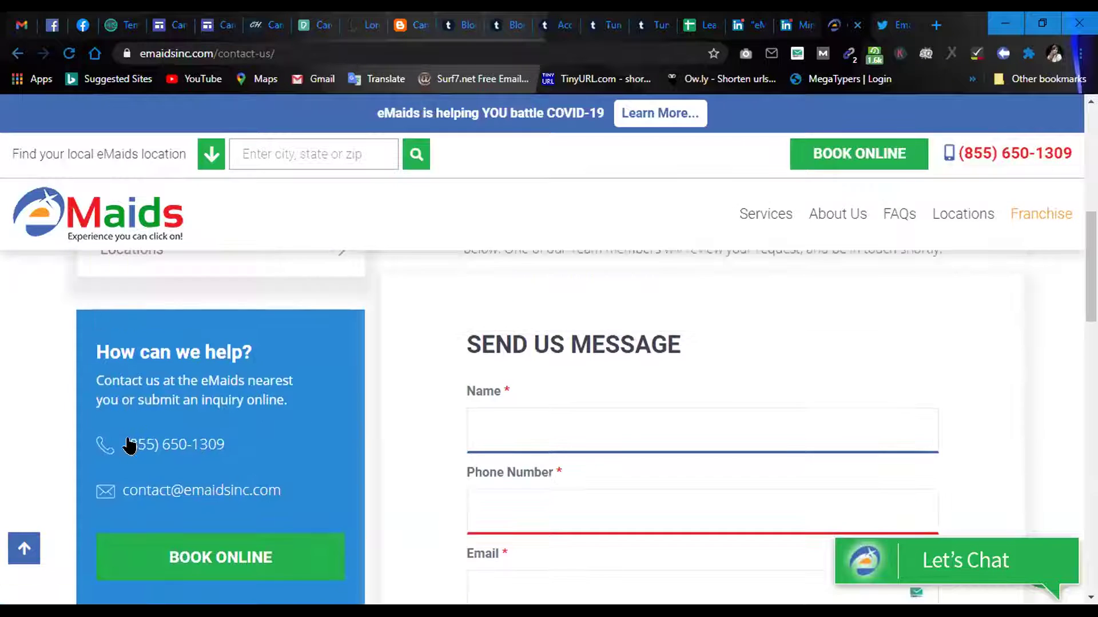
{"action": "scroll", "coordinate": [237, 523], "scroll_direction": "down", "scroll_amount": 3}
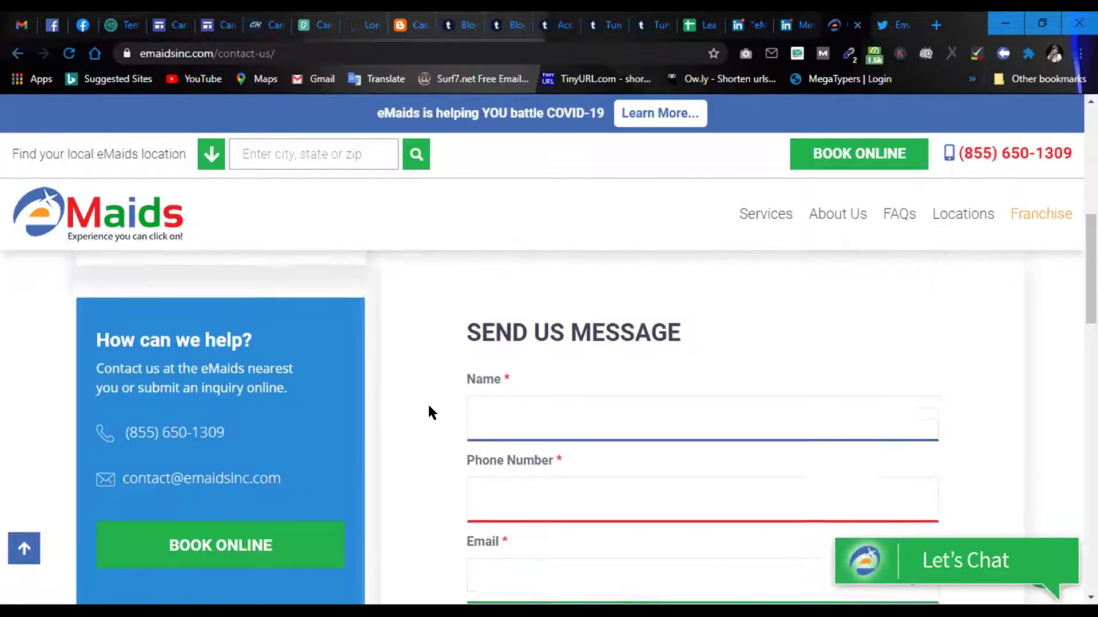
Look over the map on the eMaids Contact Us page and copy the company's street address beneath it.
{"action": "scroll", "coordinate": [252, 421], "scroll_direction": "down", "scroll_amount": 6}
{"action": "scroll", "coordinate": [684, 457], "scroll_direction": "down", "scroll_amount": 4}
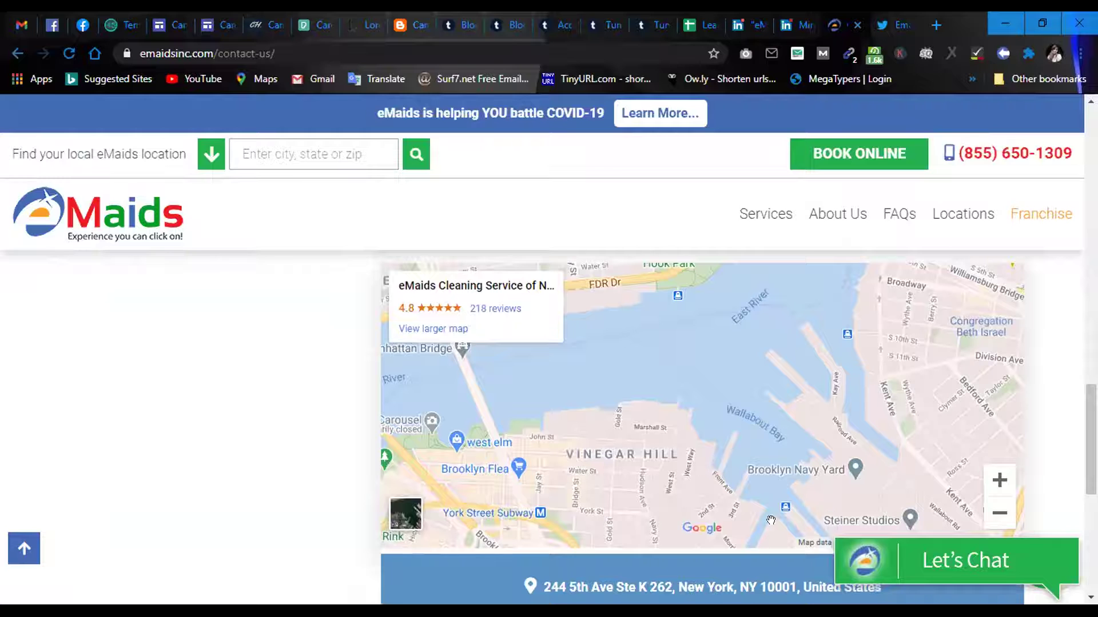
{"action": "scroll", "coordinate": [570, 482], "scroll_direction": "down", "scroll_amount": 5}
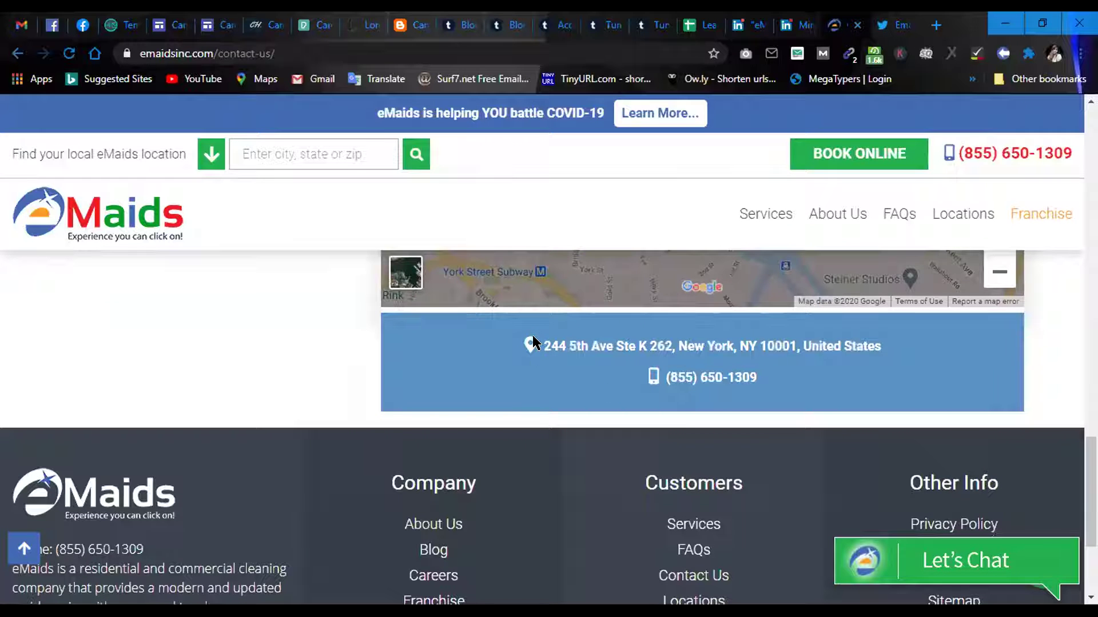
{"action": "left_click_drag", "start_coordinate": [534, 348], "coordinate": [883, 350]}
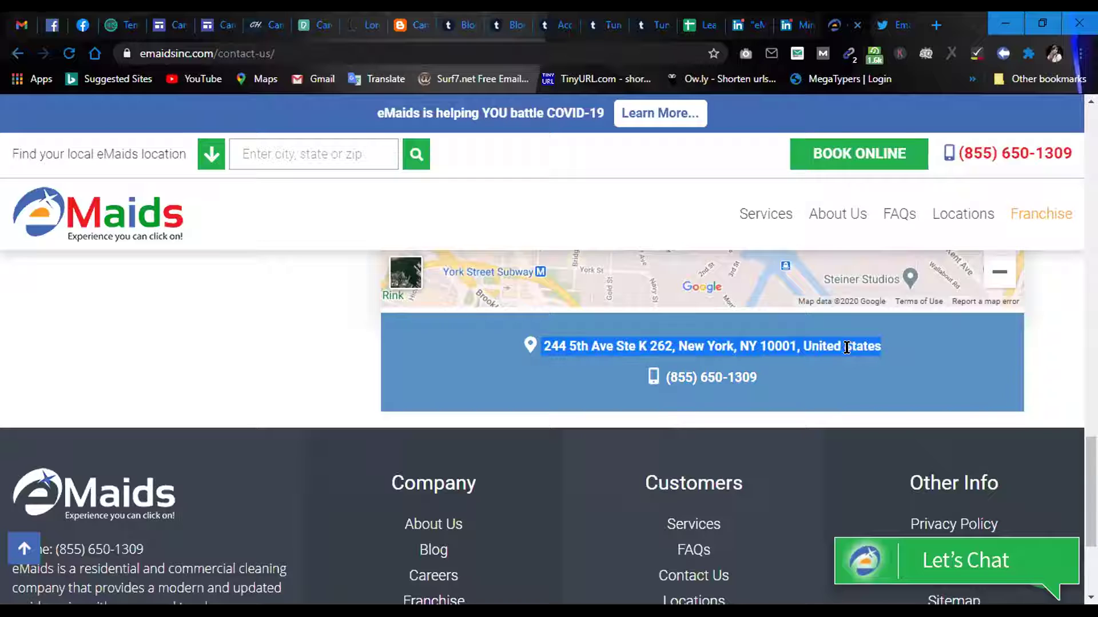
{"action": "right_click", "coordinate": [825, 350]}
{"action": "left_click", "coordinate": [806, 359]}
Open Google Maps in a new browser tab and search for the copied company address.
{"action": "key", "text": "ctrl+t"}
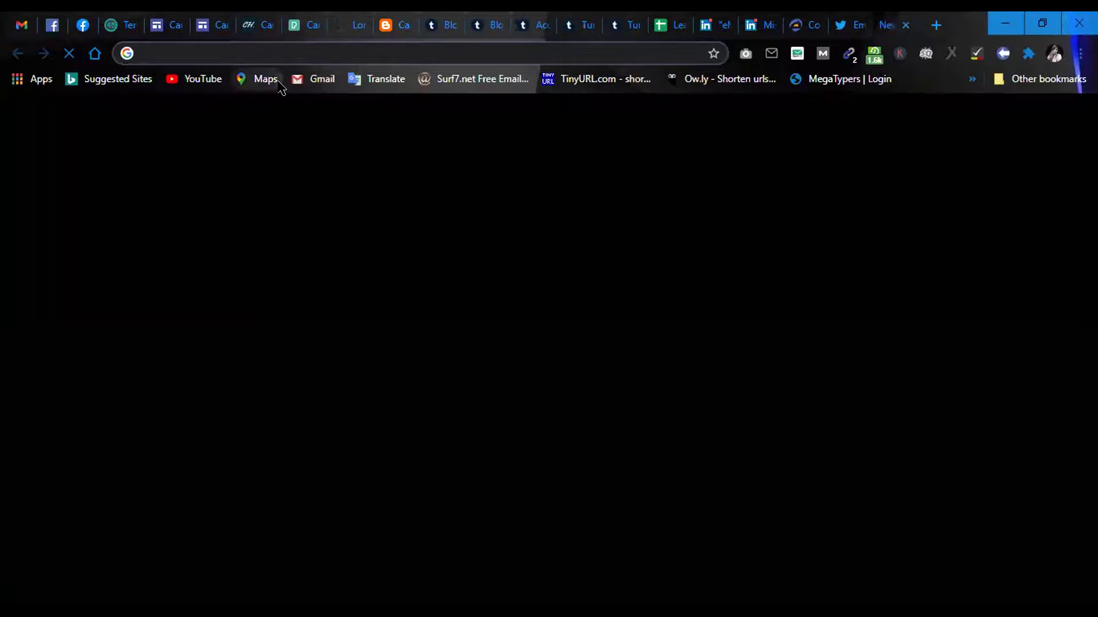
{"action": "left_click", "coordinate": [260, 79]}
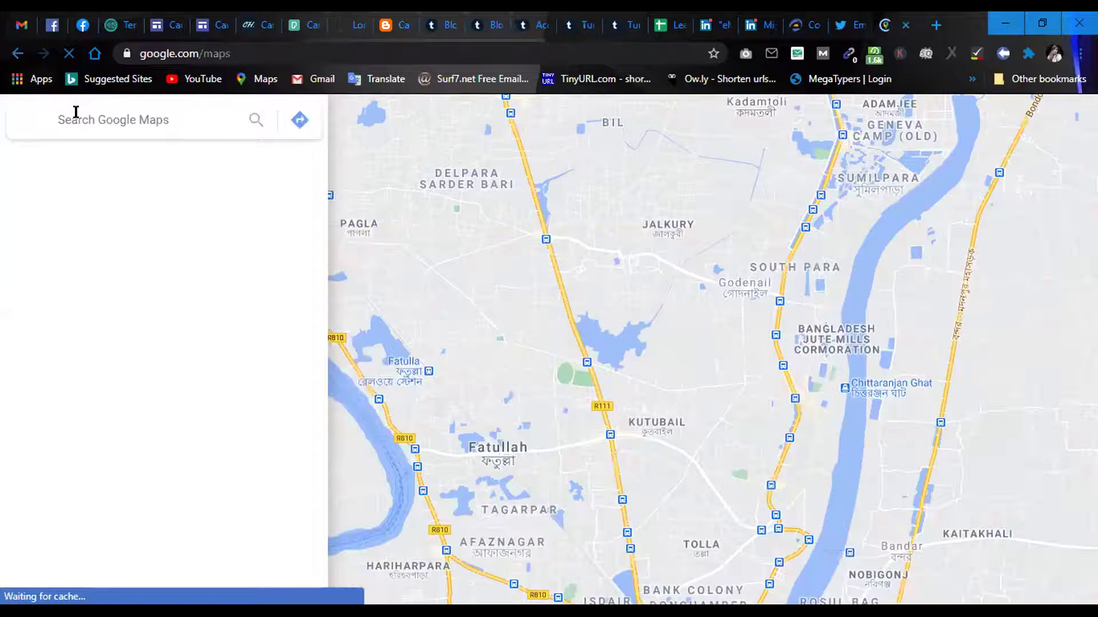
{"action": "left_click", "coordinate": [83, 117]}
{"action": "key", "text": "ctrl+v"}
{"action": "key", "text": "Return"}
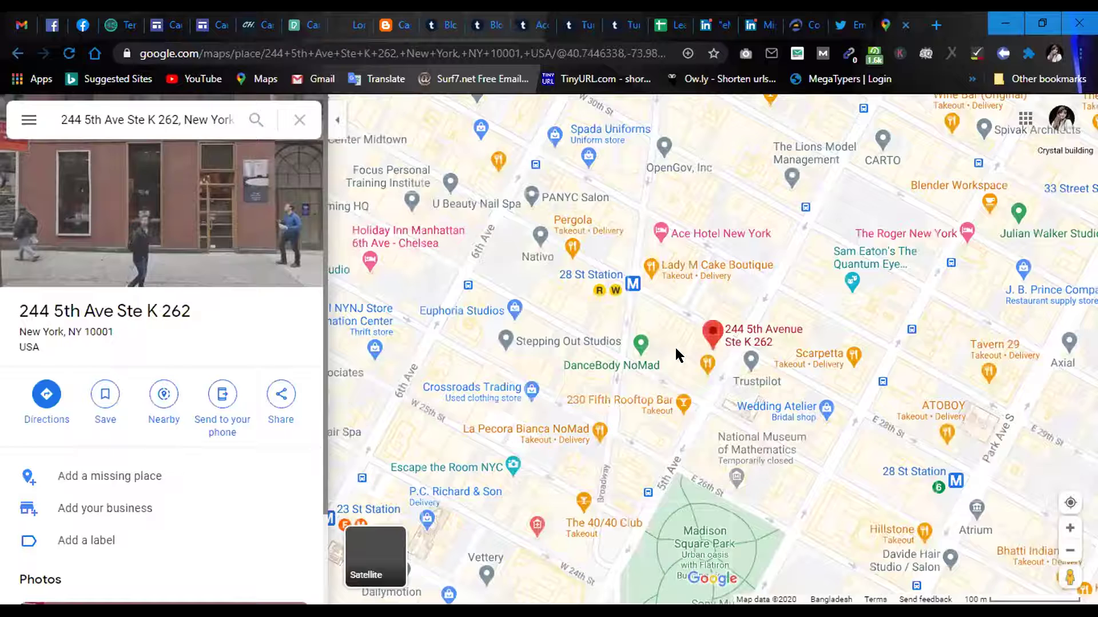
Examine the streets and businesses around the company's address pin and review the options in its place details.
{"action": "scroll", "coordinate": [715, 343], "scroll_direction": "up", "scroll_amount": 2}
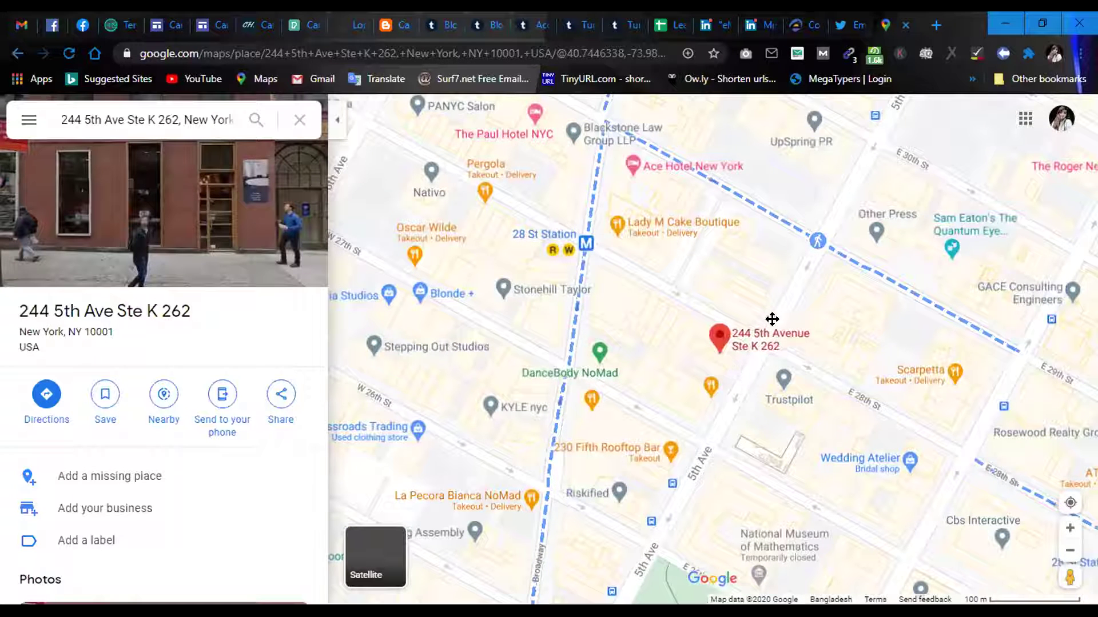
{"action": "scroll", "coordinate": [774, 303], "scroll_direction": "up", "scroll_amount": 3}
{"action": "scroll", "coordinate": [774, 307], "scroll_direction": "down", "scroll_amount": 2}
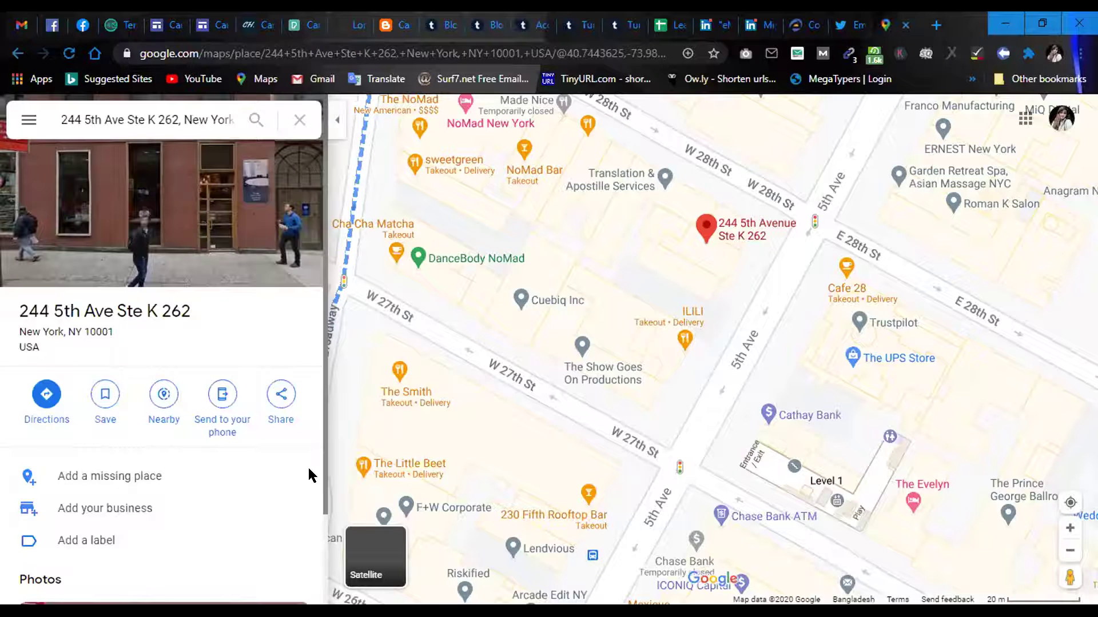
{"action": "scroll", "coordinate": [679, 431], "scroll_direction": "down", "scroll_amount": 1}
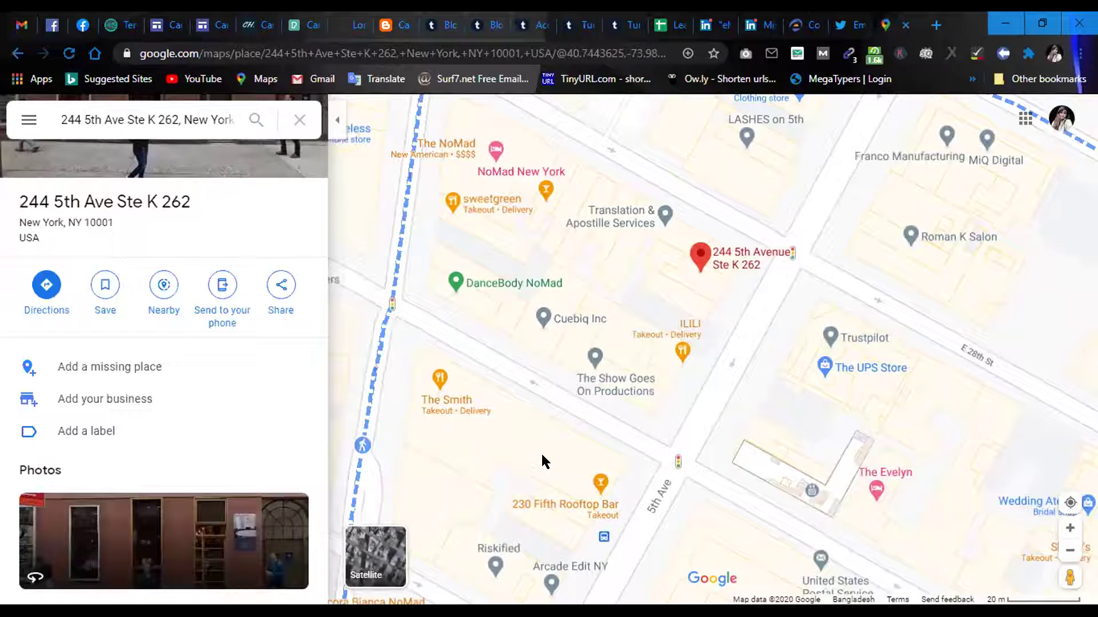
{"action": "left_click_drag", "start_coordinate": [552, 426], "coordinate": [552, 366]}
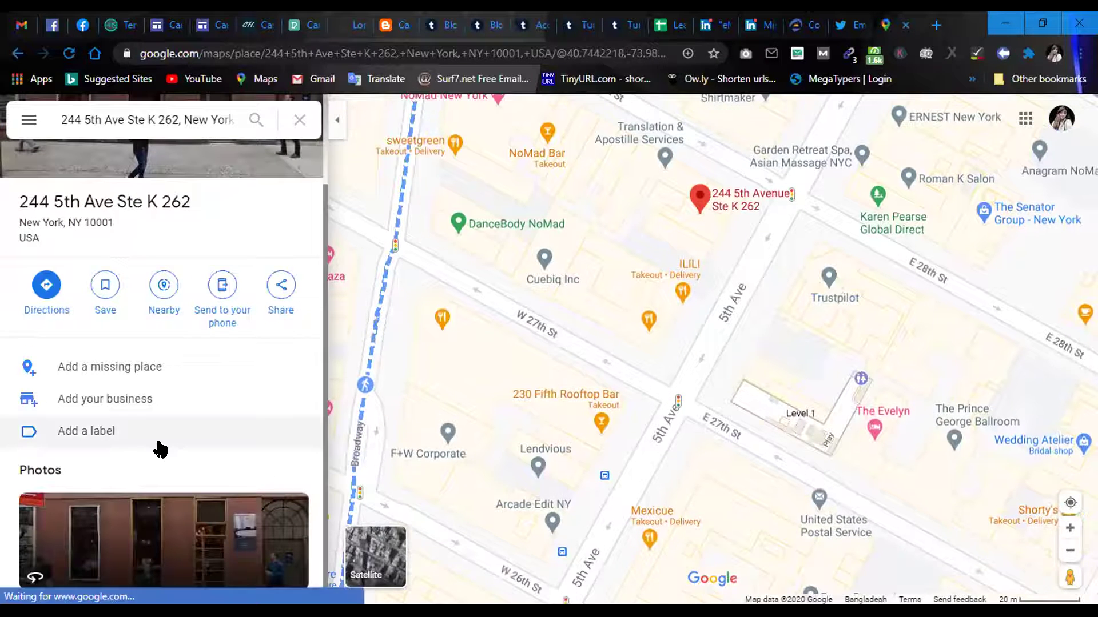
{"action": "scroll", "coordinate": [158, 449], "scroll_direction": "up", "scroll_amount": 1}
{"action": "scroll", "coordinate": [158, 449], "scroll_direction": "down", "scroll_amount": 1}
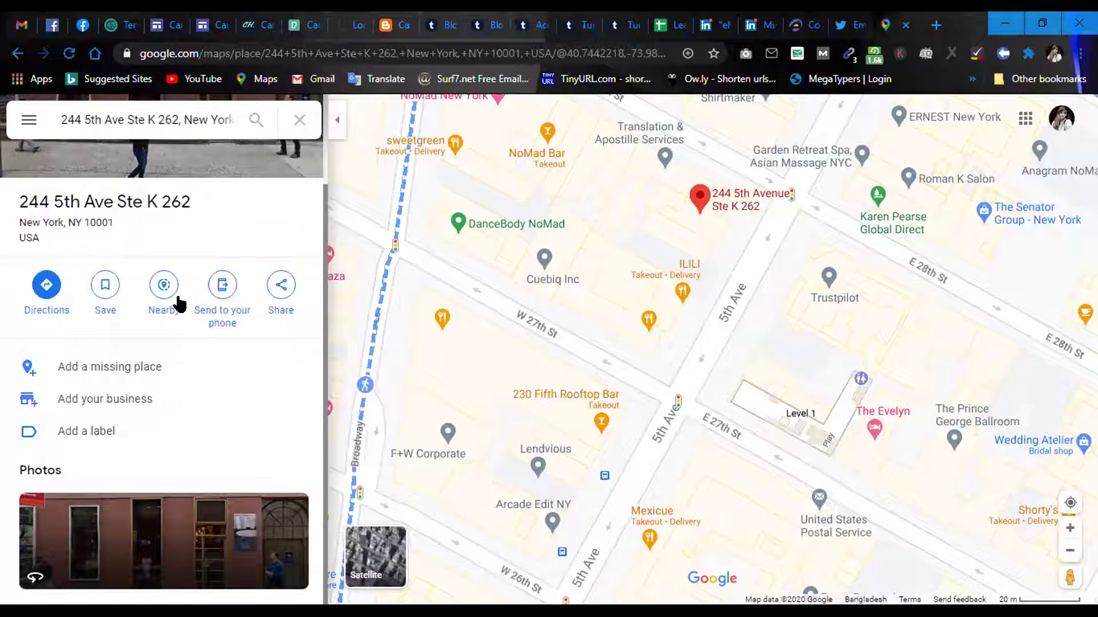
Open the address's Street View photo without the side panel and inspect the 246 Fifth building's entrance, signs and upper floors.
{"action": "left_click", "coordinate": [129, 552]}
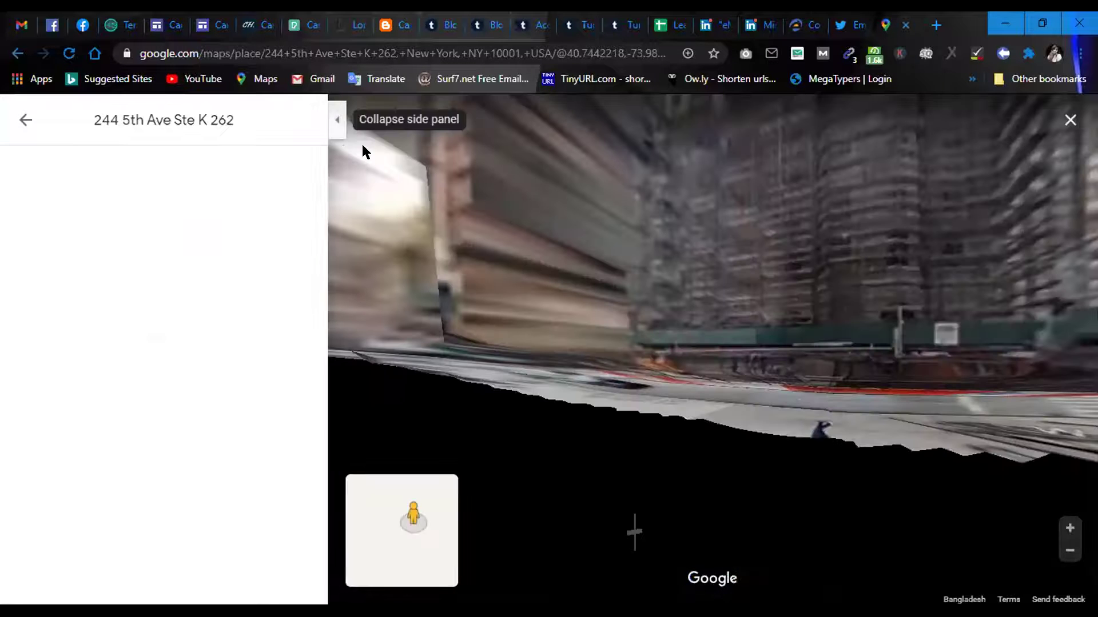
{"action": "left_click", "coordinate": [362, 144]}
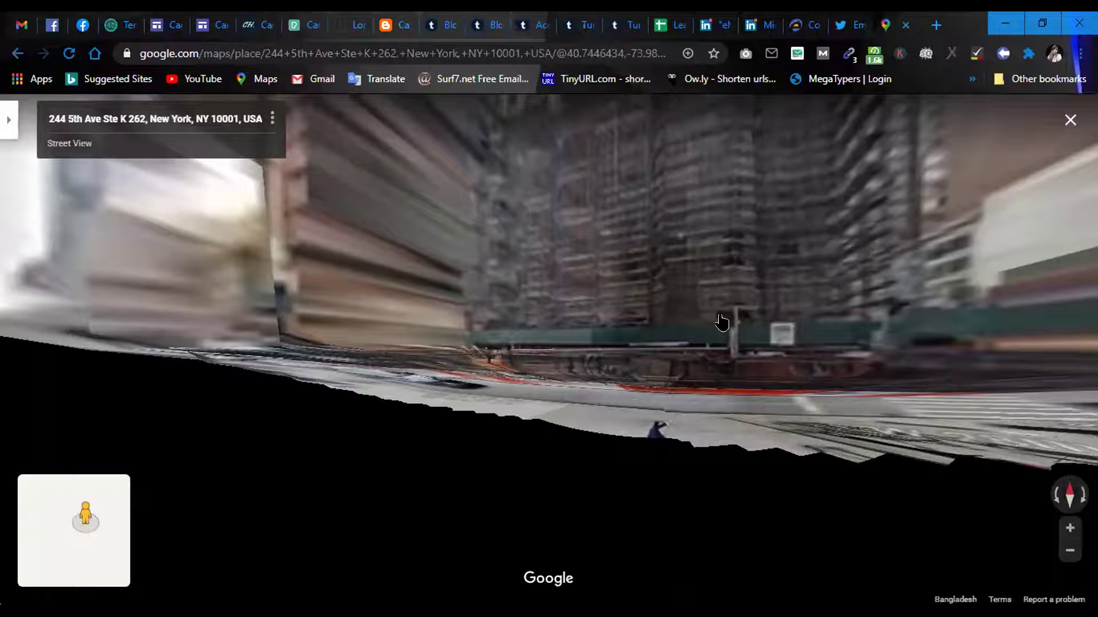
{"action": "left_click_drag", "start_coordinate": [765, 350], "coordinate": [643, 424]}
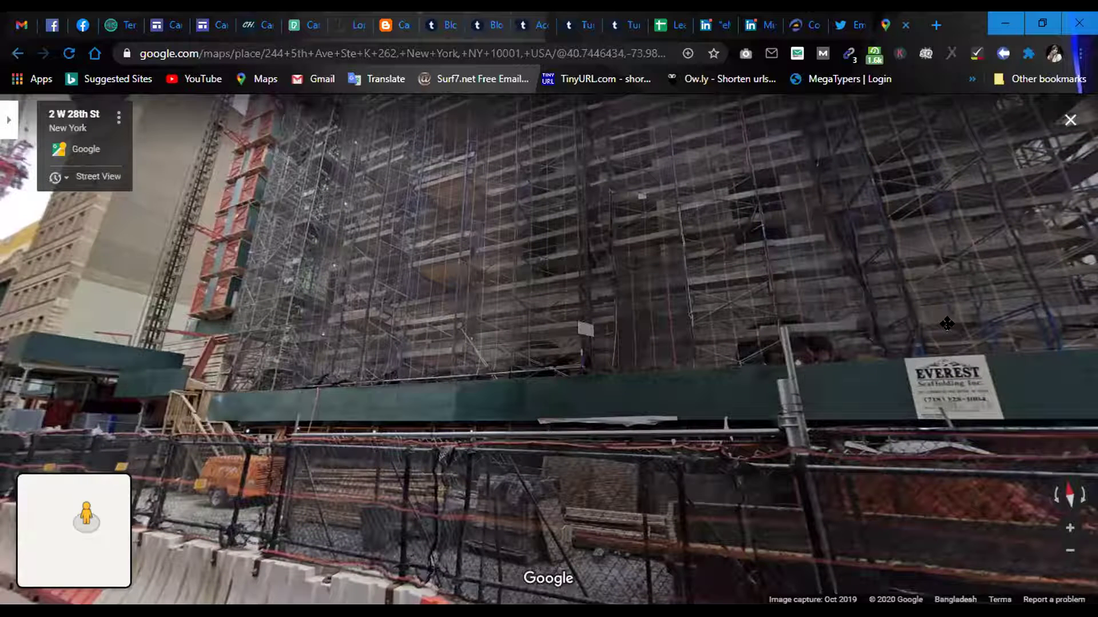
{"action": "left_click", "coordinate": [893, 332]}
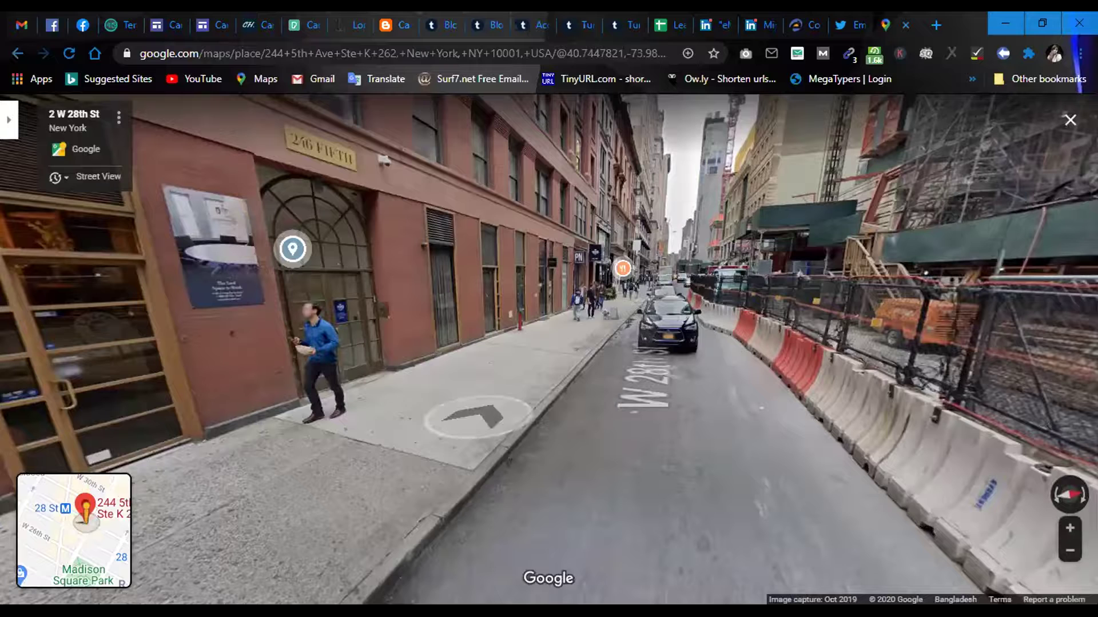
{"action": "left_click", "coordinate": [489, 544]}
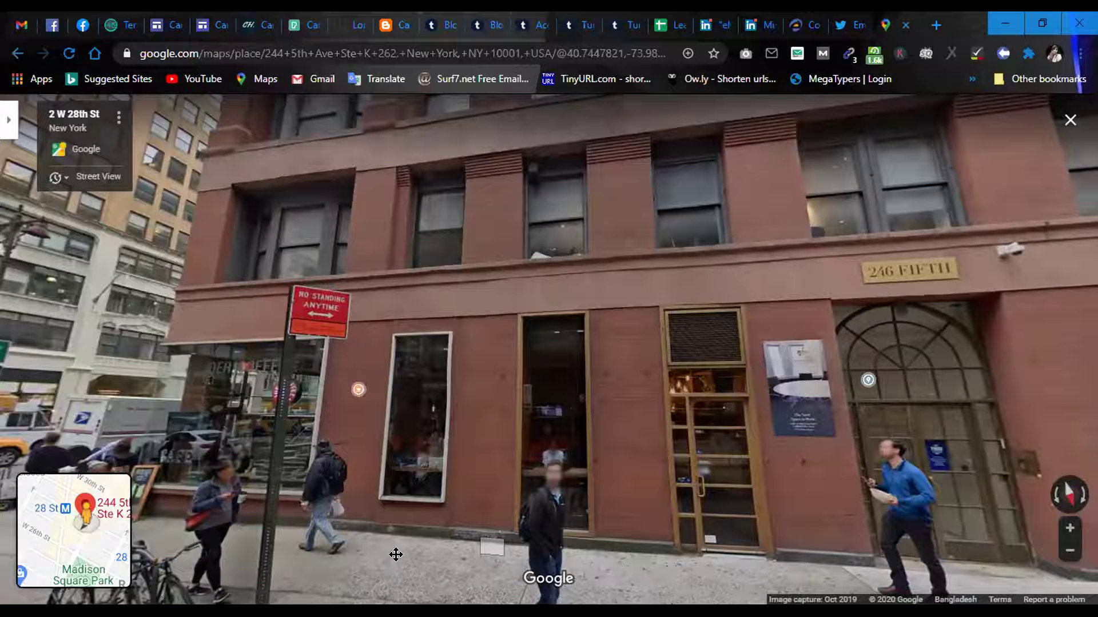
{"action": "left_click", "coordinate": [594, 386]}
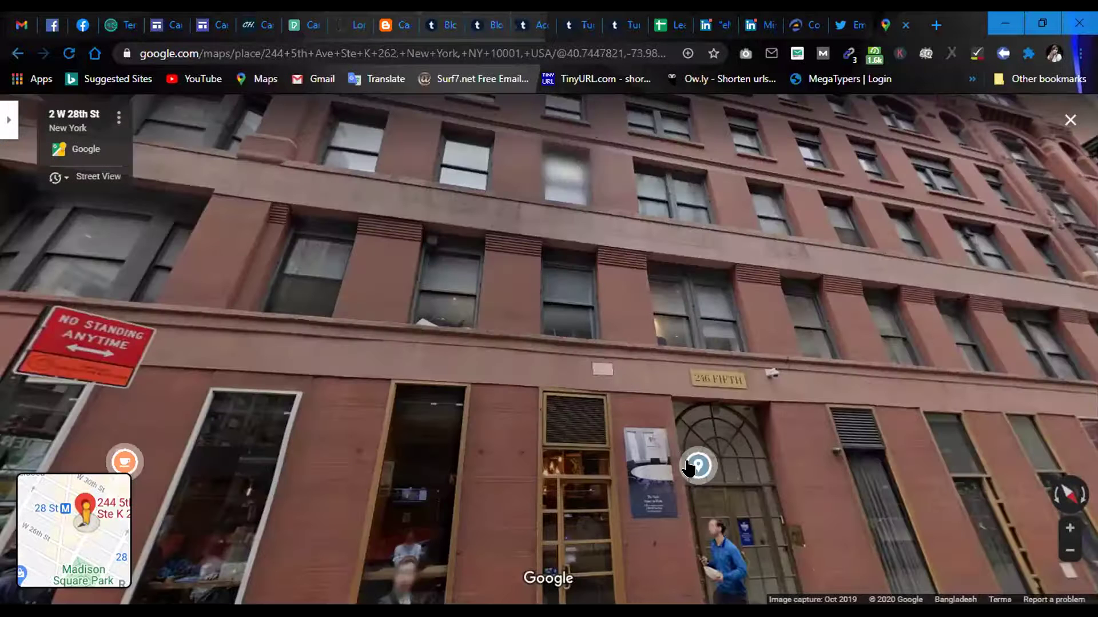
{"action": "mouse_move", "coordinate": [692, 466]}
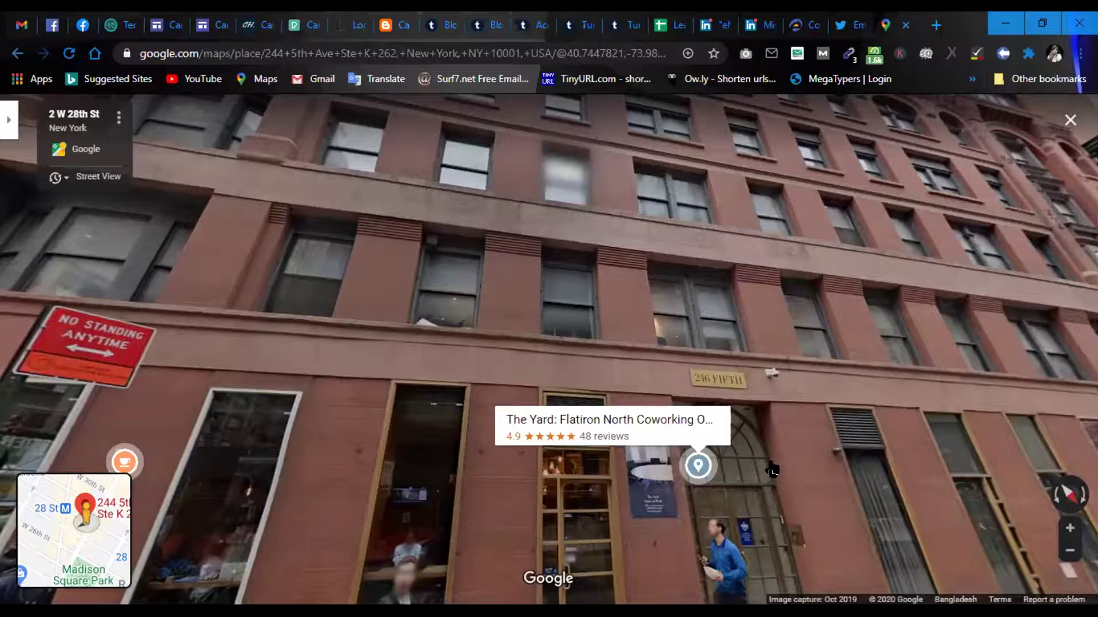
{"action": "left_click_drag", "start_coordinate": [814, 458], "coordinate": [801, 577]}
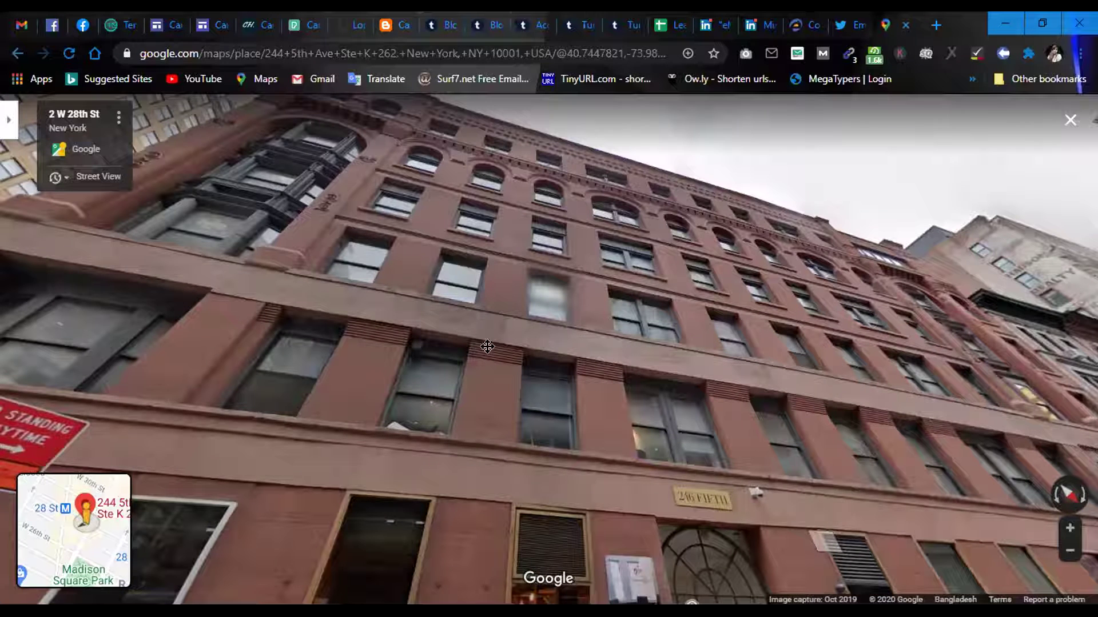
{"action": "left_click", "coordinate": [439, 246]}
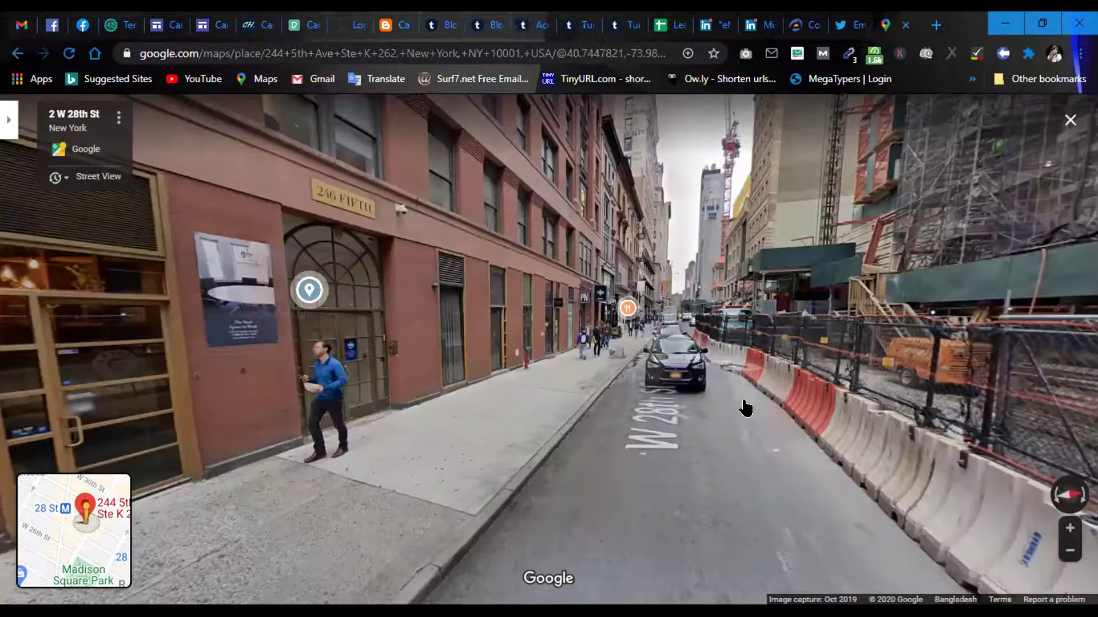
Look around the street, the scaffolded building and the nearby intersection in Street View, and return to the map.
{"action": "left_click_drag", "start_coordinate": [568, 370], "coordinate": [409, 399]}
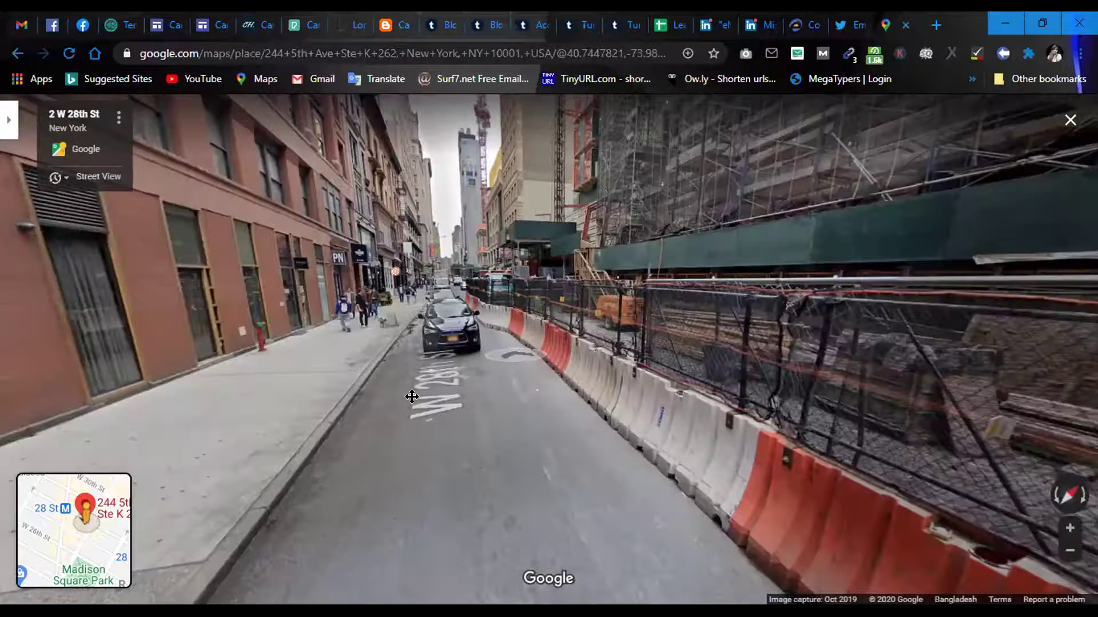
{"action": "left_click", "coordinate": [413, 396]}
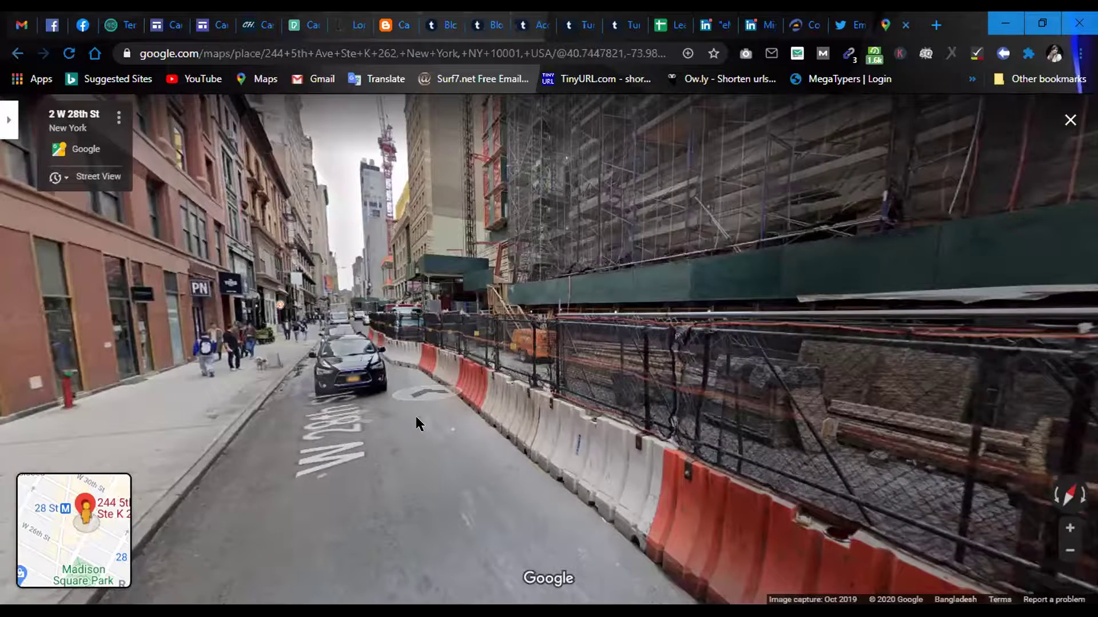
{"action": "left_click", "coordinate": [510, 564]}
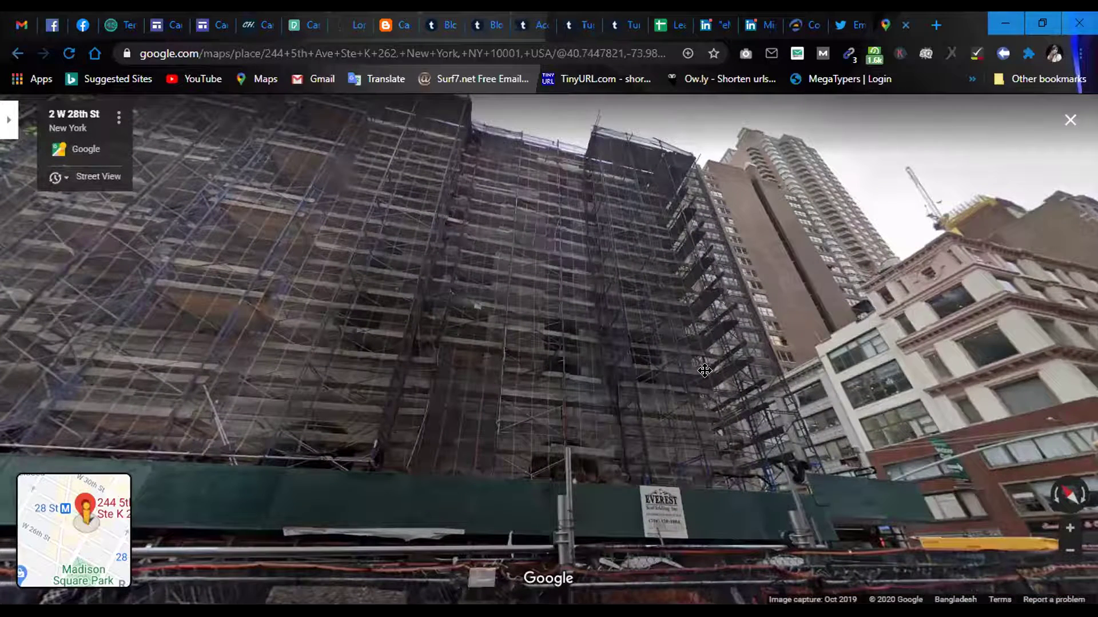
{"action": "left_click", "coordinate": [852, 342]}
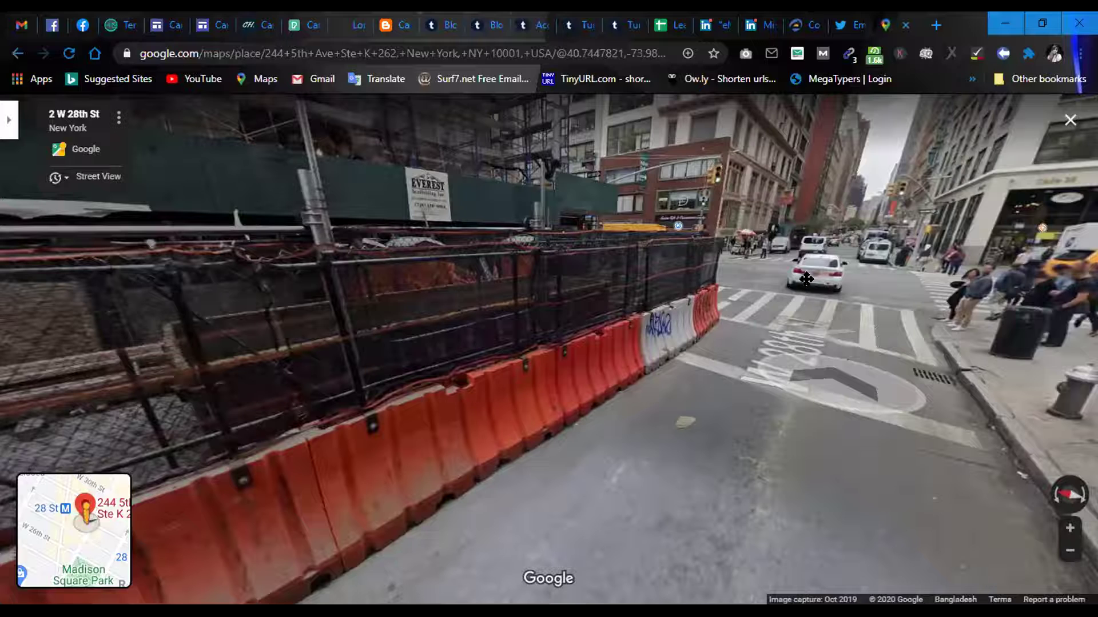
{"action": "left_click", "coordinate": [844, 252]}
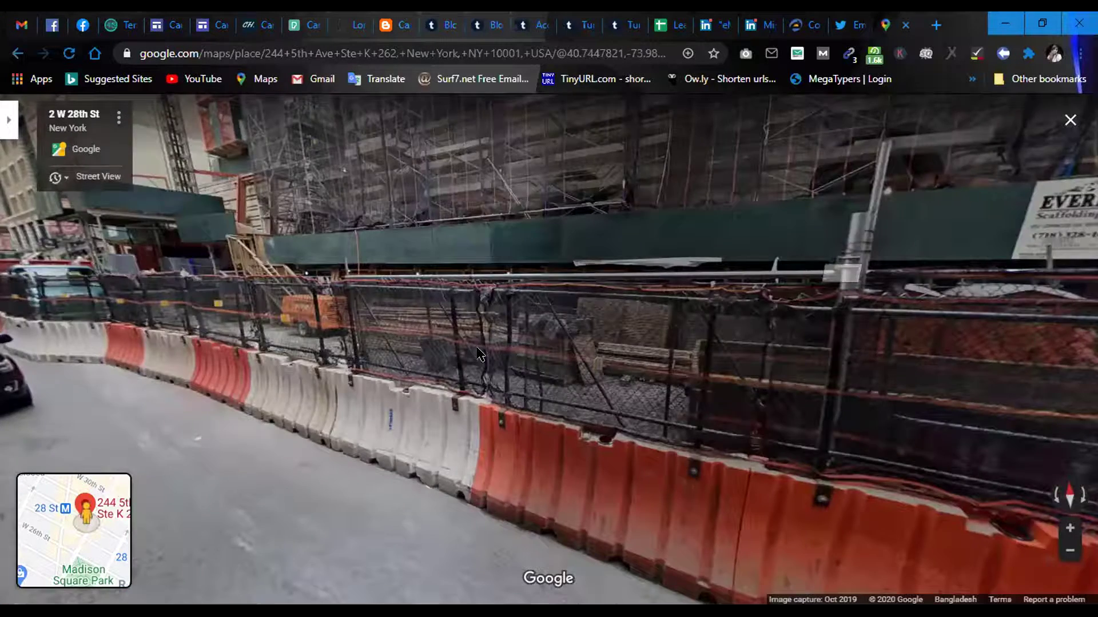
{"action": "left_click_drag", "start_coordinate": [480, 354], "coordinate": [634, 529]}
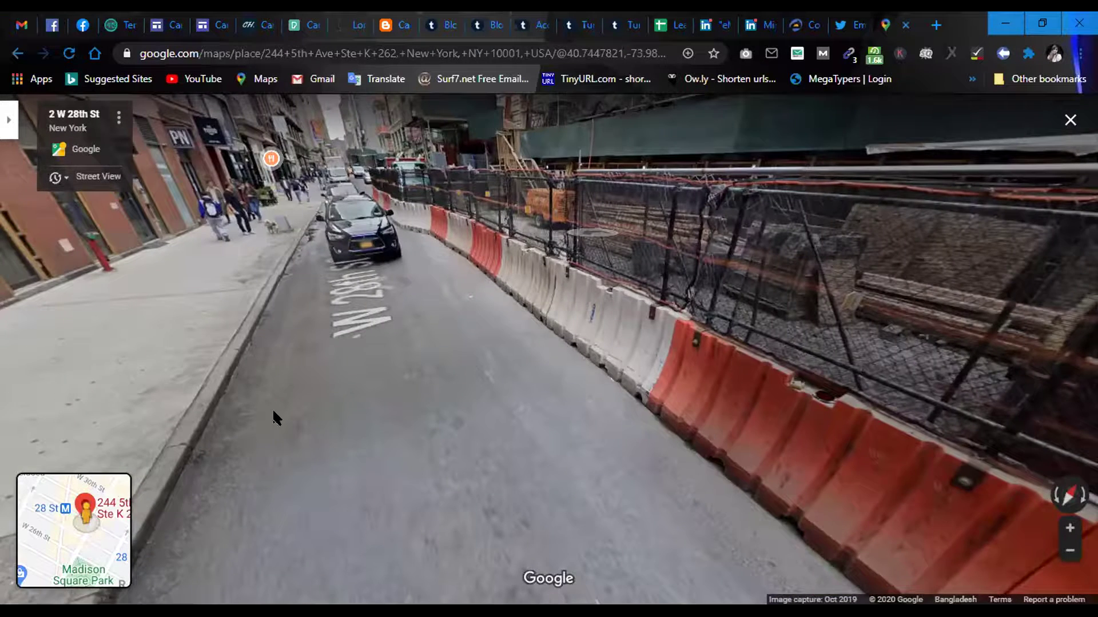
{"action": "left_click", "coordinate": [274, 418]}
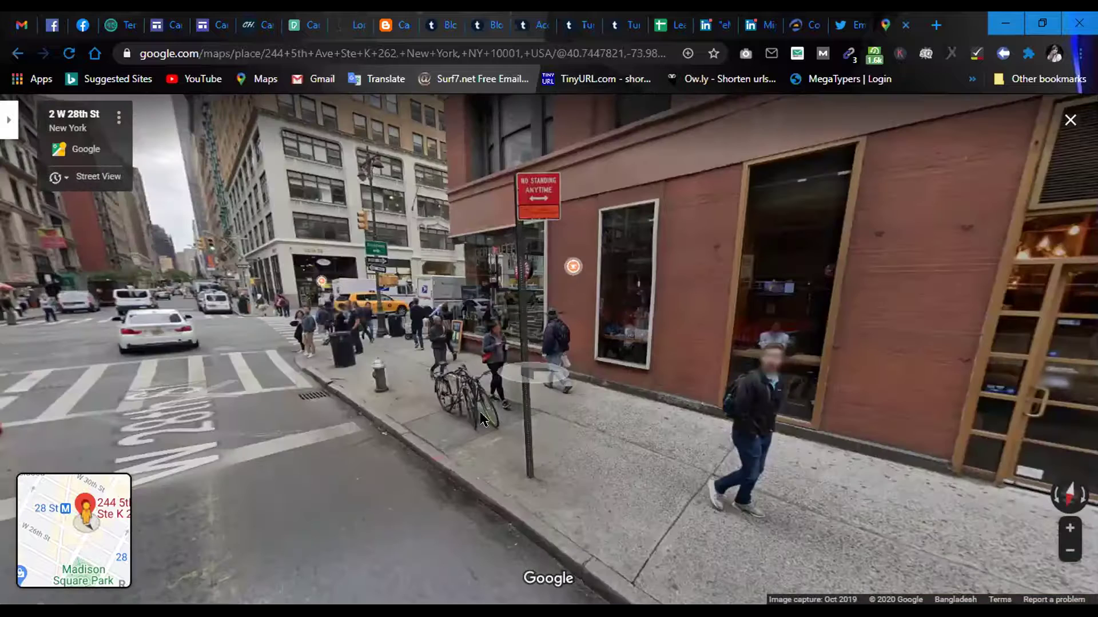
{"action": "left_click", "coordinate": [509, 394]}
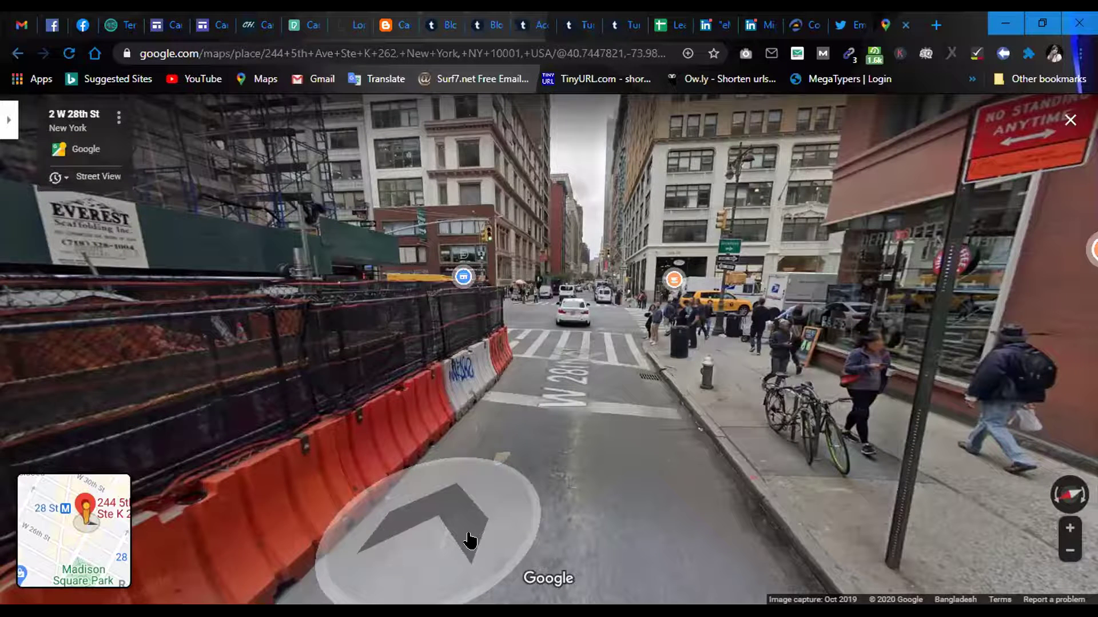
{"action": "left_click", "coordinate": [470, 540]}
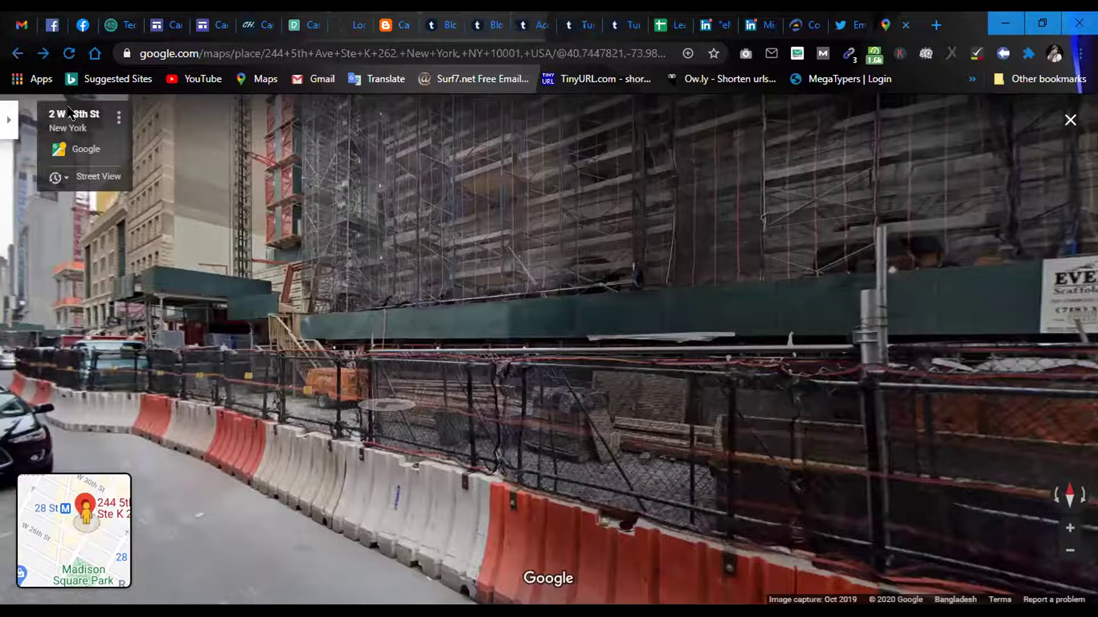
{"action": "left_click", "coordinate": [365, 279]}
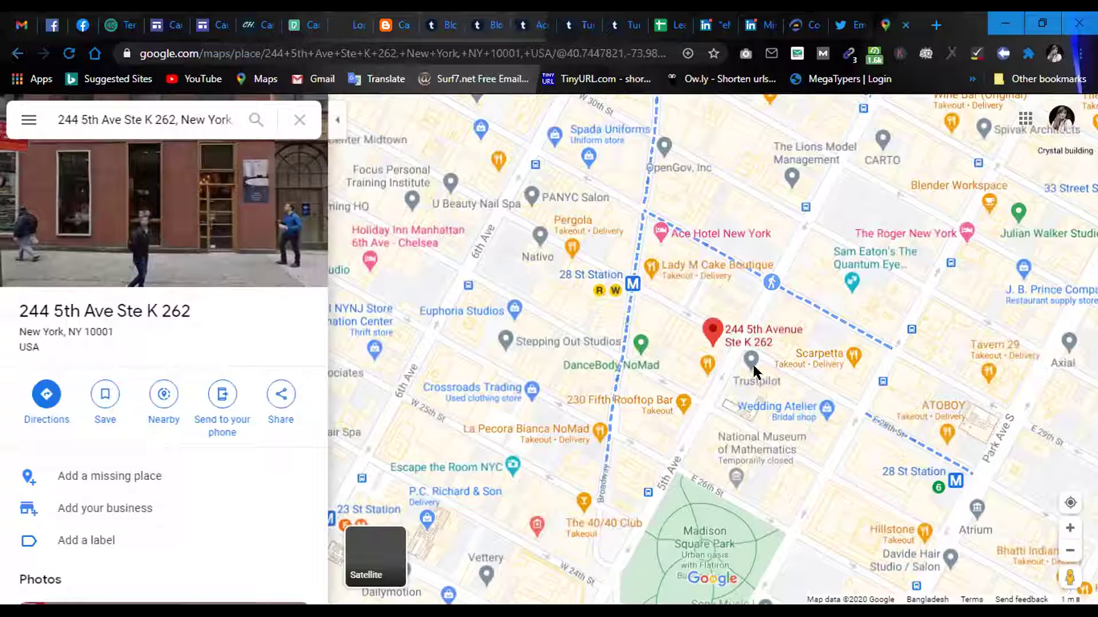
Check the neighborhood around the address pin again, along with the place details and photo.
{"action": "left_click_drag", "start_coordinate": [735, 364], "coordinate": [817, 381]}
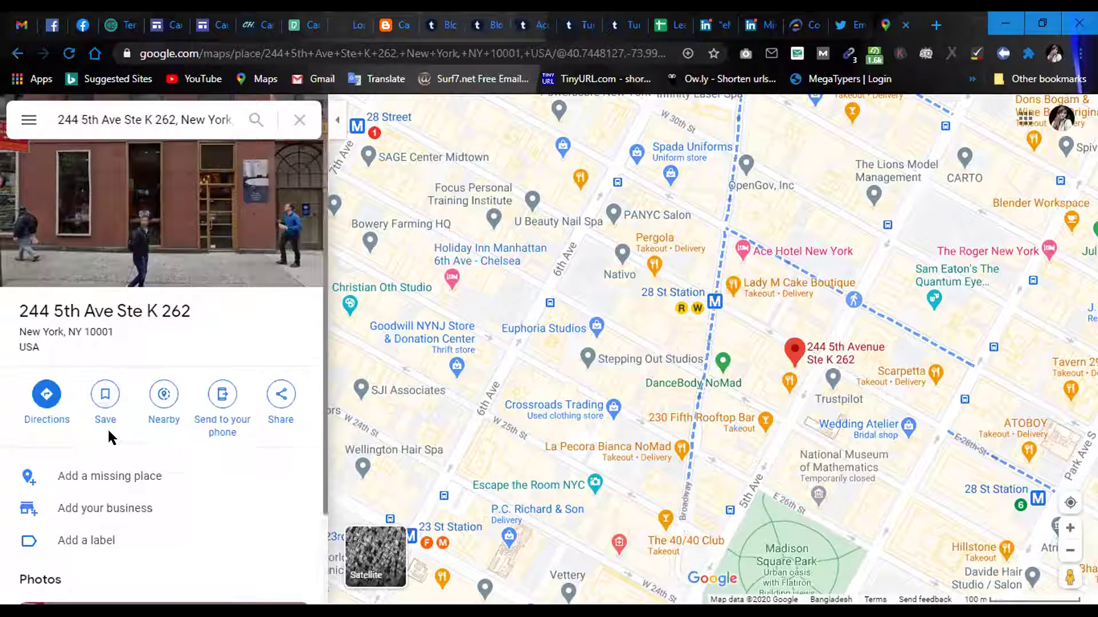
{"action": "scroll", "coordinate": [120, 428], "scroll_direction": "down", "scroll_amount": 2}
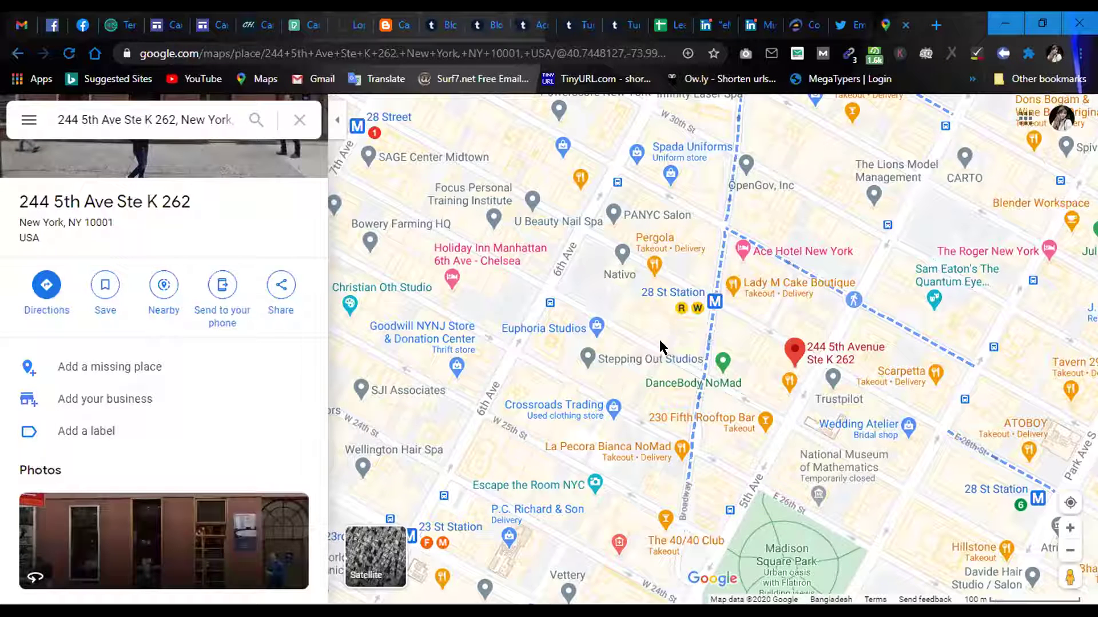
{"action": "left_click_drag", "start_coordinate": [769, 399], "coordinate": [492, 342]}
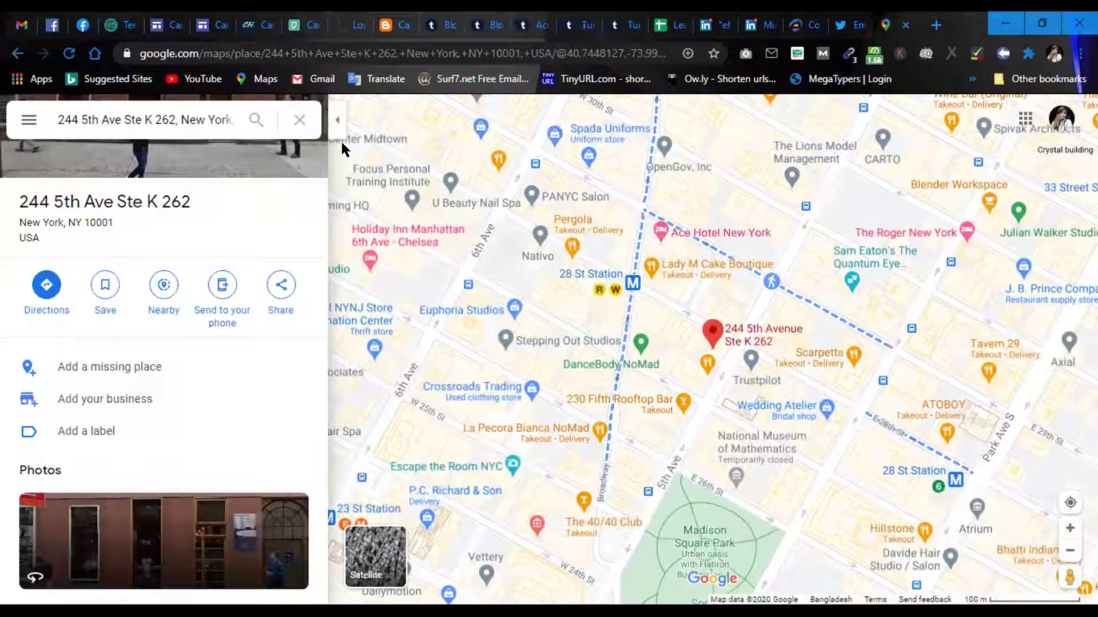
{"action": "left_click_drag", "start_coordinate": [555, 317], "coordinate": [626, 400]}
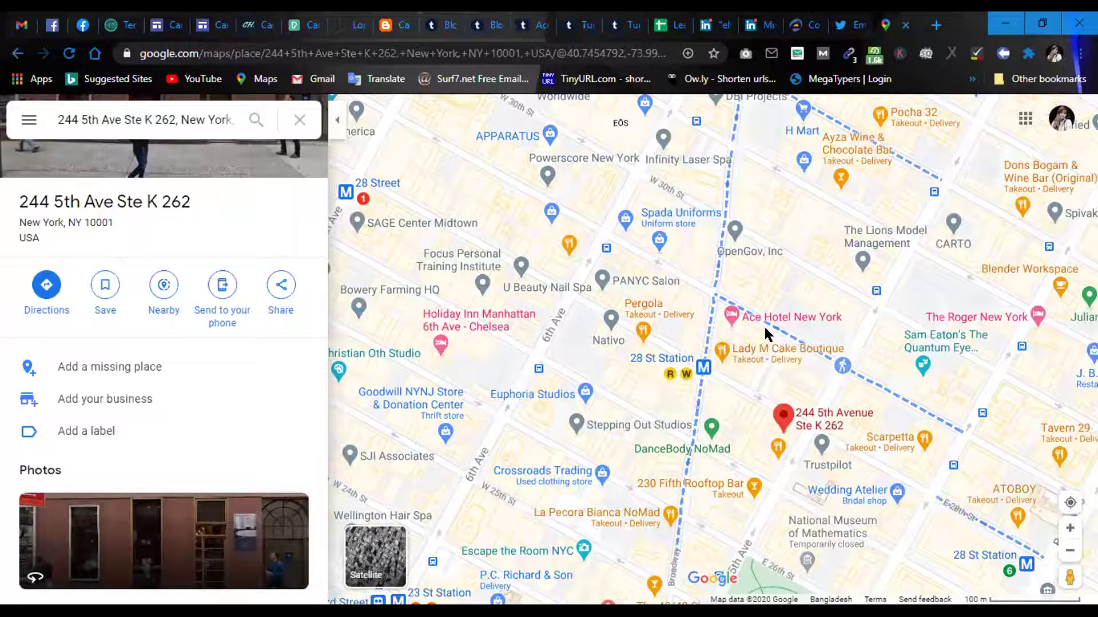
{"action": "left_click_drag", "start_coordinate": [779, 584], "coordinate": [767, 590]}
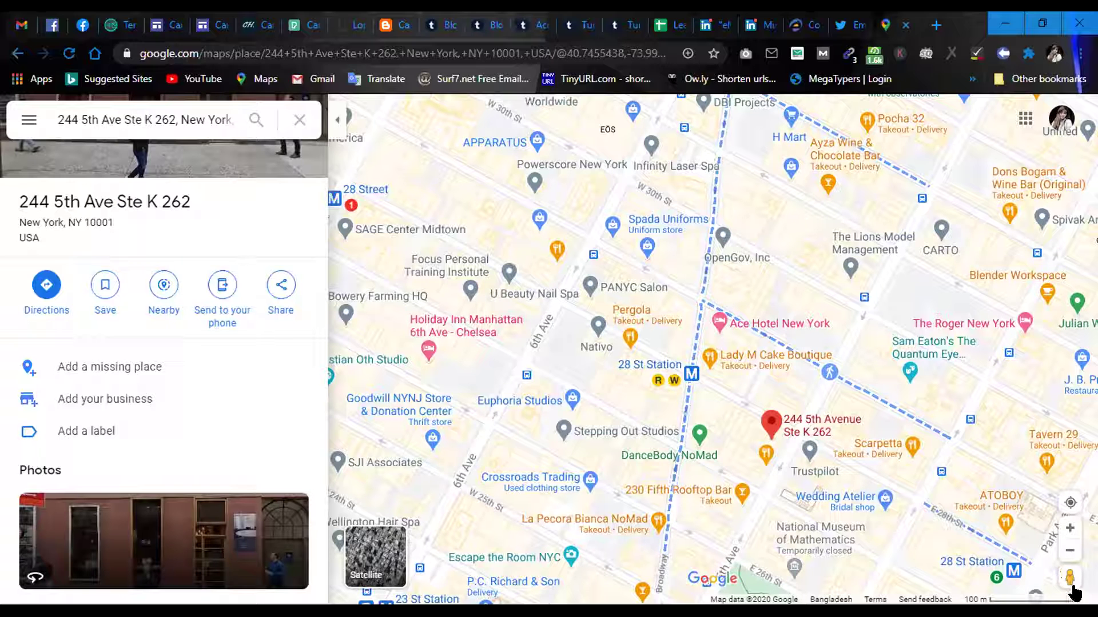
Enter Street View on 5th Avenue beside the address pin and examine the surrounding storefronts and the scaffolded corner building with the imagery history open.
{"action": "left_click_drag", "start_coordinate": [1063, 575], "coordinate": [788, 400]}
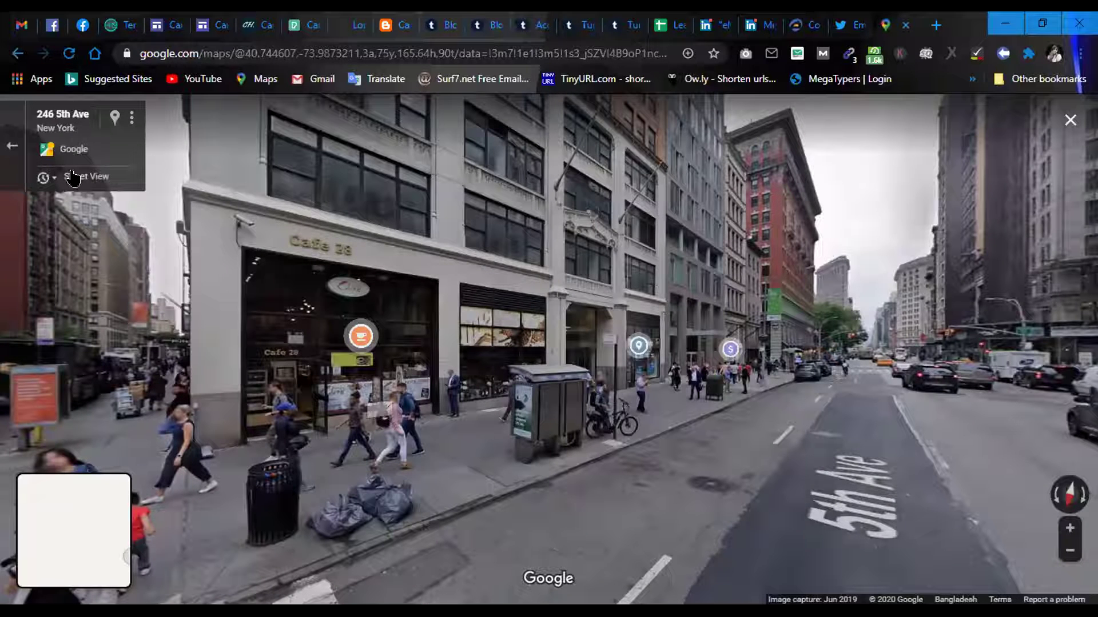
{"action": "left_click", "coordinate": [8, 148]}
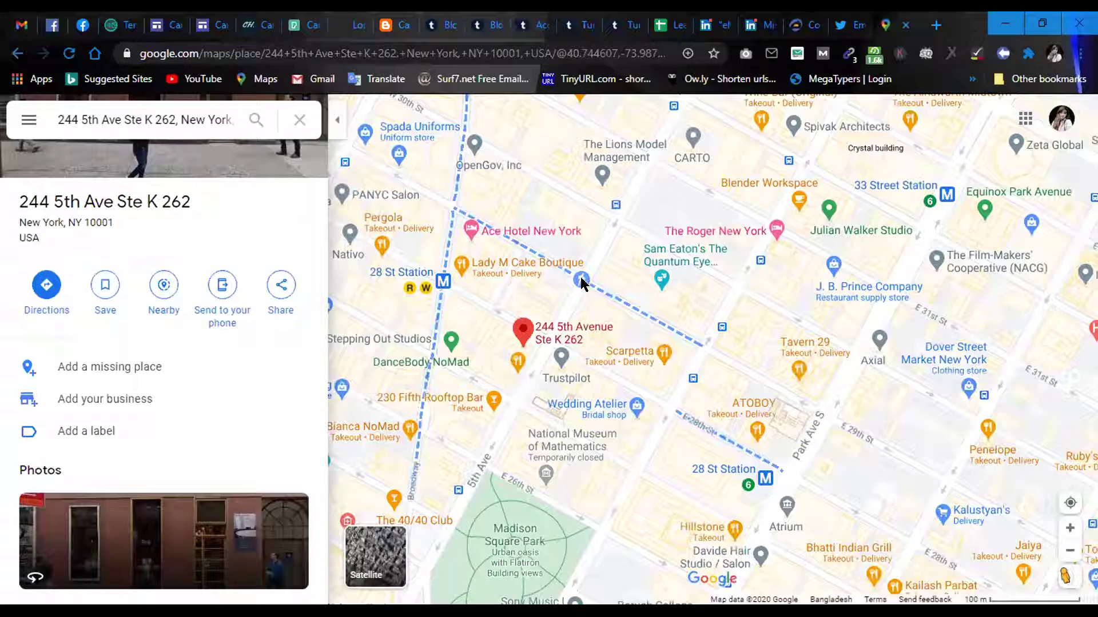
{"action": "left_click_drag", "start_coordinate": [1064, 576], "coordinate": [531, 147]}
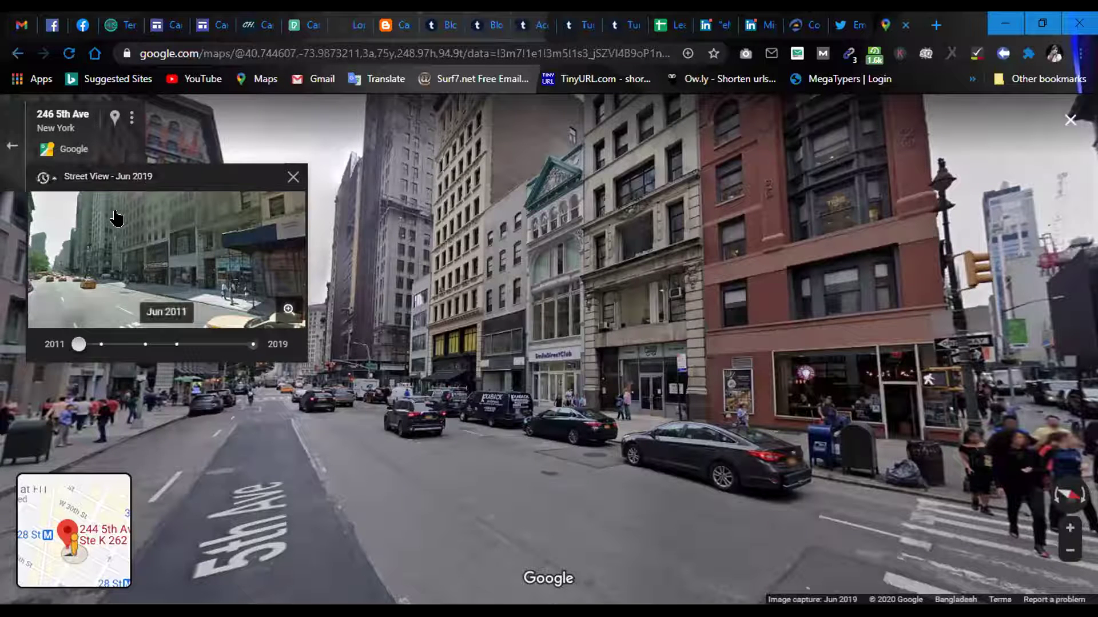
{"action": "left_click", "coordinate": [345, 483]}
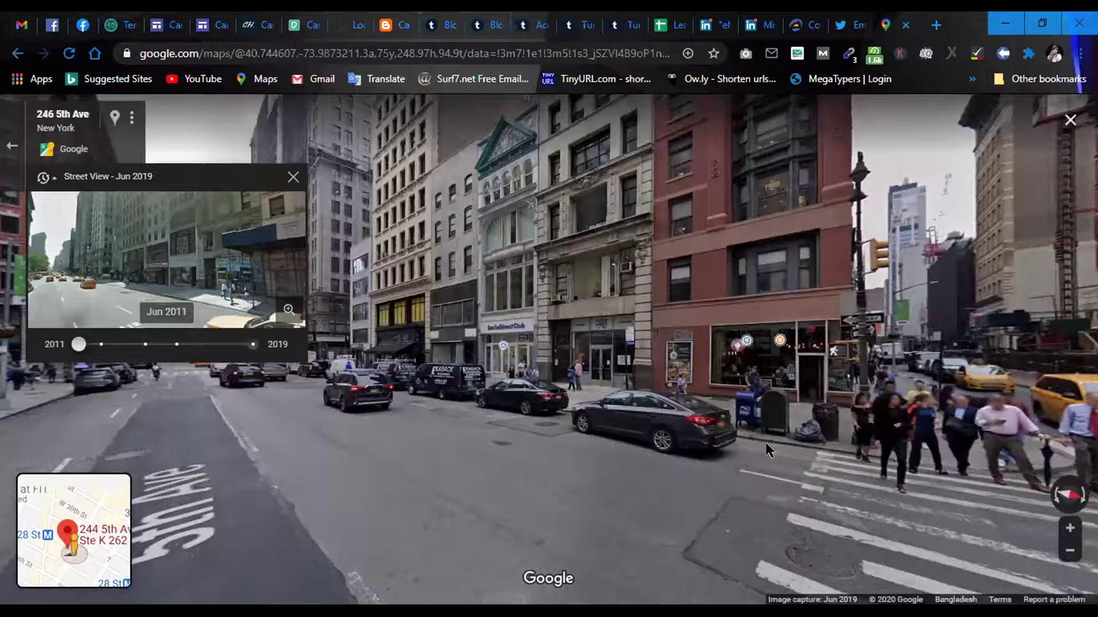
{"action": "left_click_drag", "start_coordinate": [740, 386], "coordinate": [669, 257]}
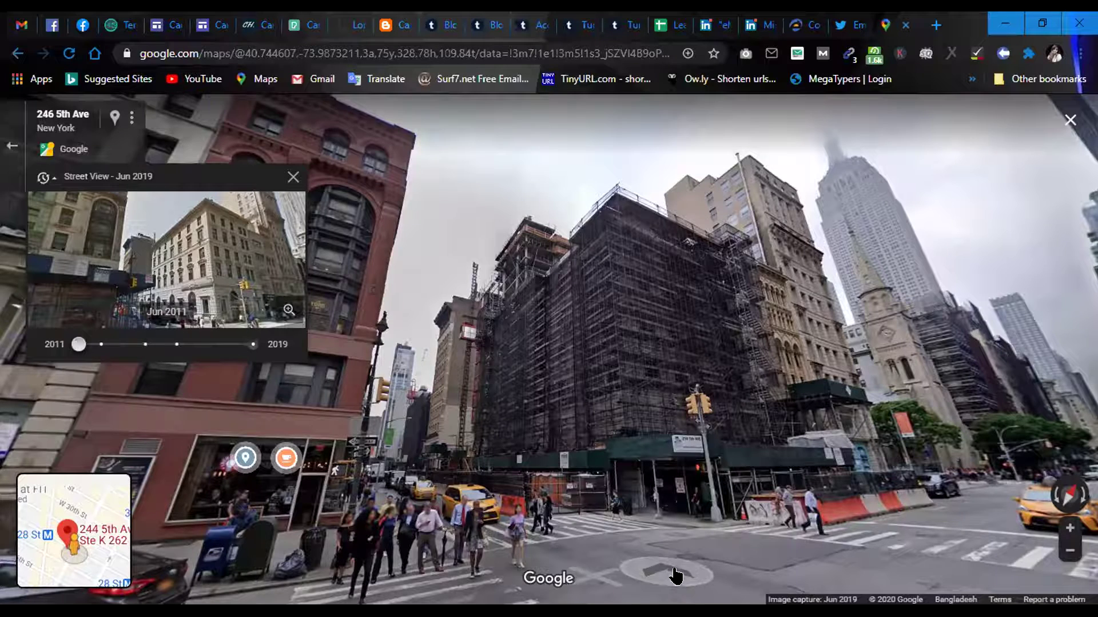
{"action": "left_click", "coordinate": [743, 560]}
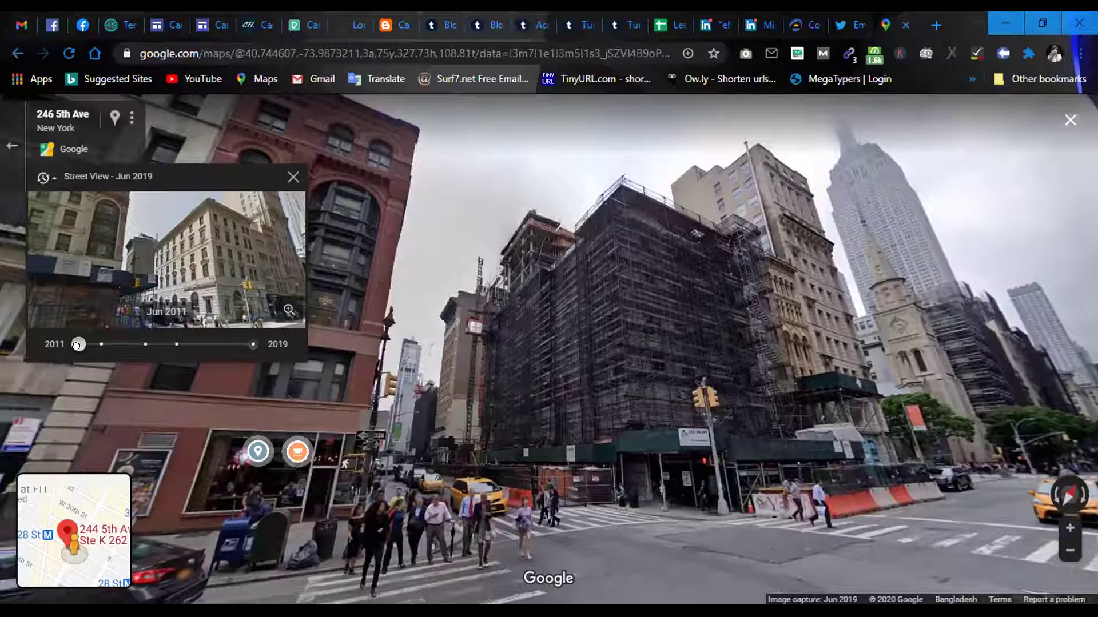
Set the Street View history from 2011 to 2019 and inspect the scaffolded building, the crosswalk and the Cafe 28 corner.
{"action": "left_click_drag", "start_coordinate": [76, 346], "coordinate": [253, 344]}
{"action": "left_click_drag", "start_coordinate": [741, 486], "coordinate": [580, 227]}
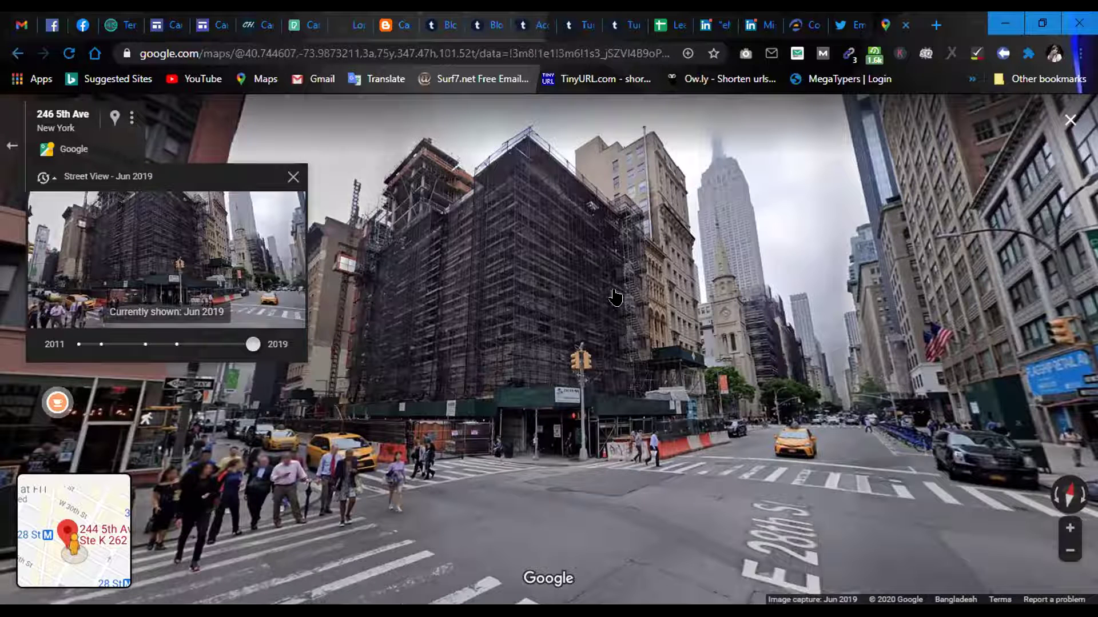
{"action": "left_click_drag", "start_coordinate": [640, 433], "coordinate": [703, 494]}
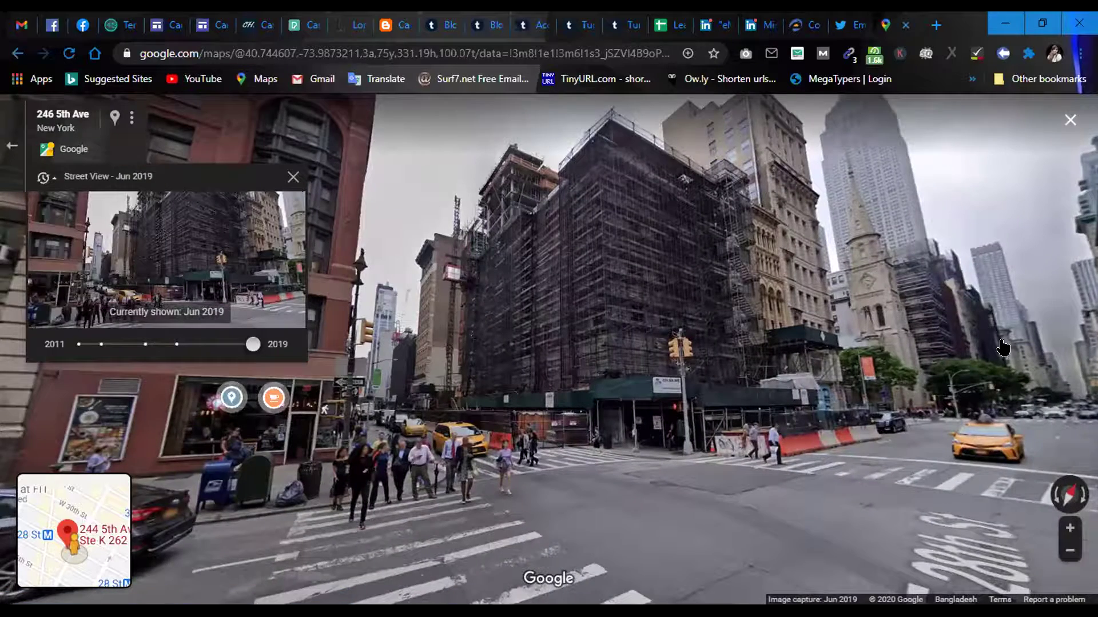
{"action": "left_click", "coordinate": [923, 455]}
{"action": "left_click", "coordinate": [632, 336]}
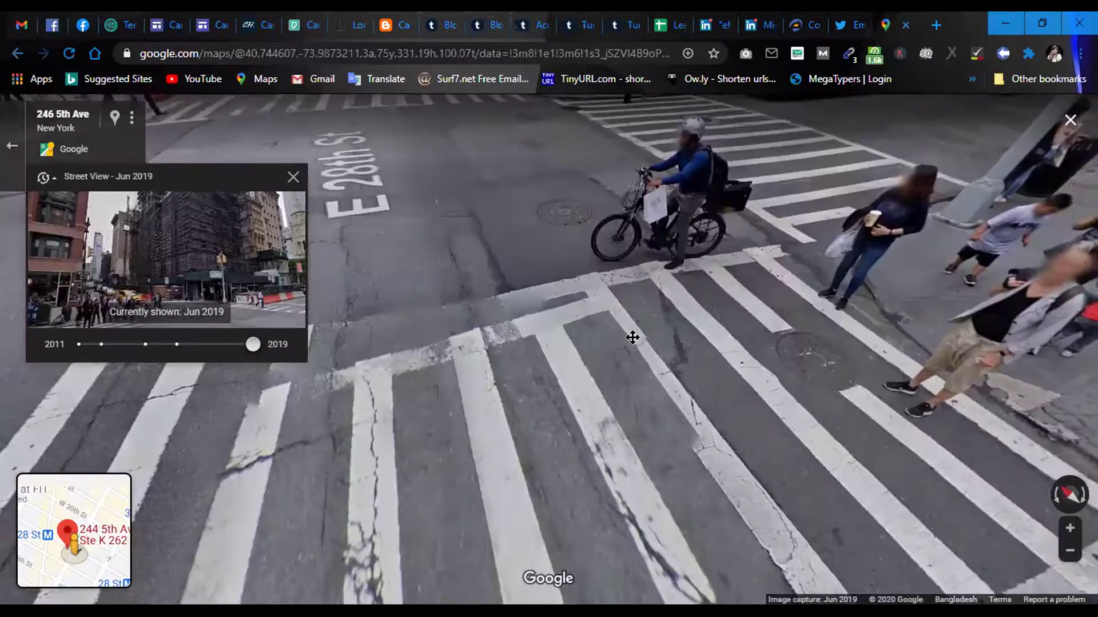
{"action": "left_click", "coordinate": [578, 465]}
{"action": "left_click", "coordinate": [629, 345]}
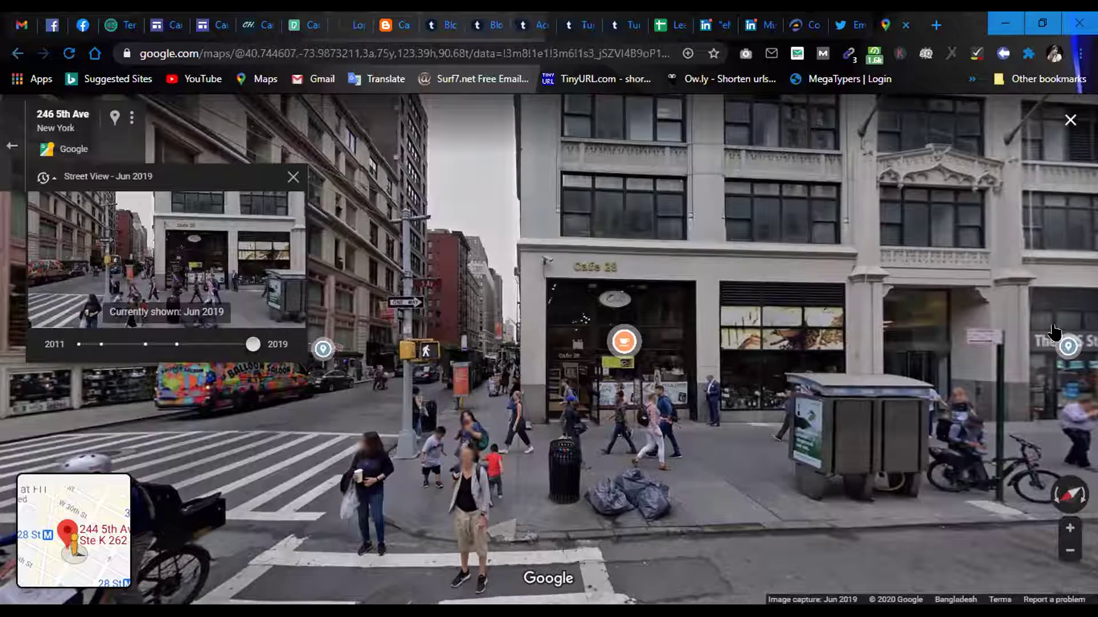
Examine the upper floors and rooftops of the buildings on both sides of 5th Avenue, and return to street level.
{"action": "left_click", "coordinate": [941, 430]}
{"action": "left_click_drag", "start_coordinate": [639, 357], "coordinate": [689, 392]}
{"action": "left_click_drag", "start_coordinate": [901, 421], "coordinate": [780, 529]}
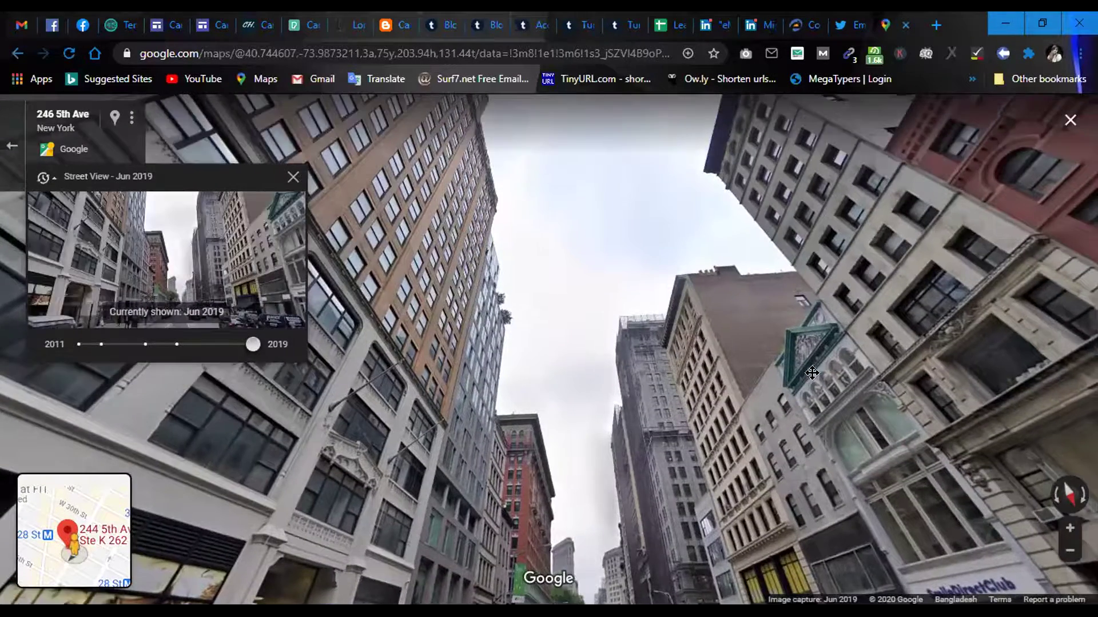
{"action": "left_click_drag", "start_coordinate": [812, 373], "coordinate": [818, 487]}
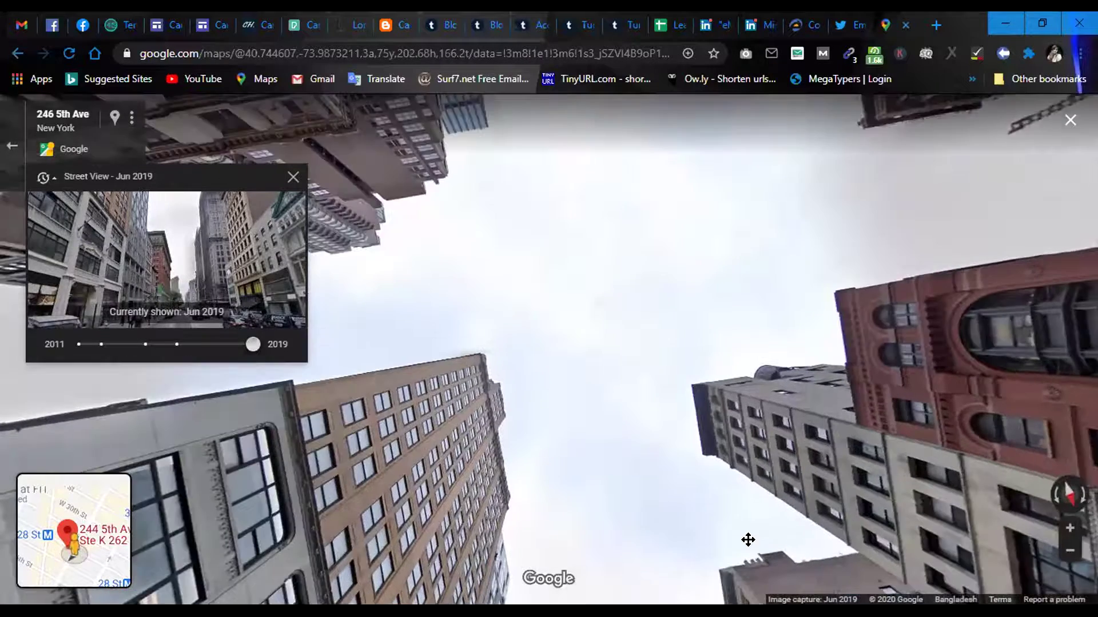
{"action": "left_click_drag", "start_coordinate": [748, 537], "coordinate": [687, 413]}
{"action": "left_click", "coordinate": [767, 382]}
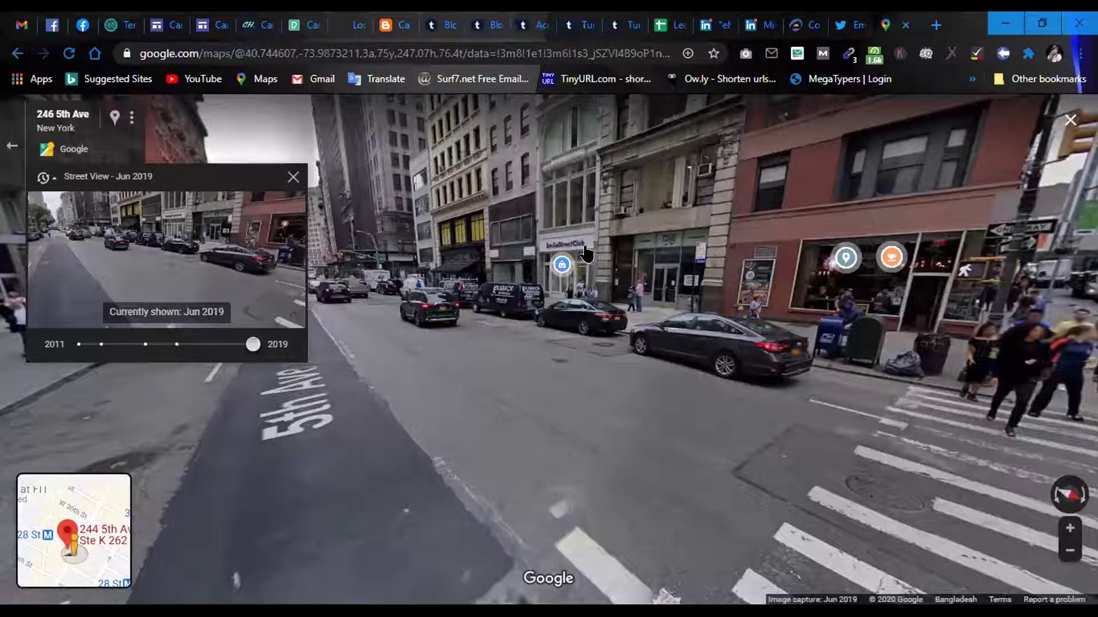
Check the place markers for Smile Direct Club and Cathay Bank, and inspect the red corner building and the Cafe 28 storefront.
{"action": "mouse_move", "coordinate": [560, 266]}
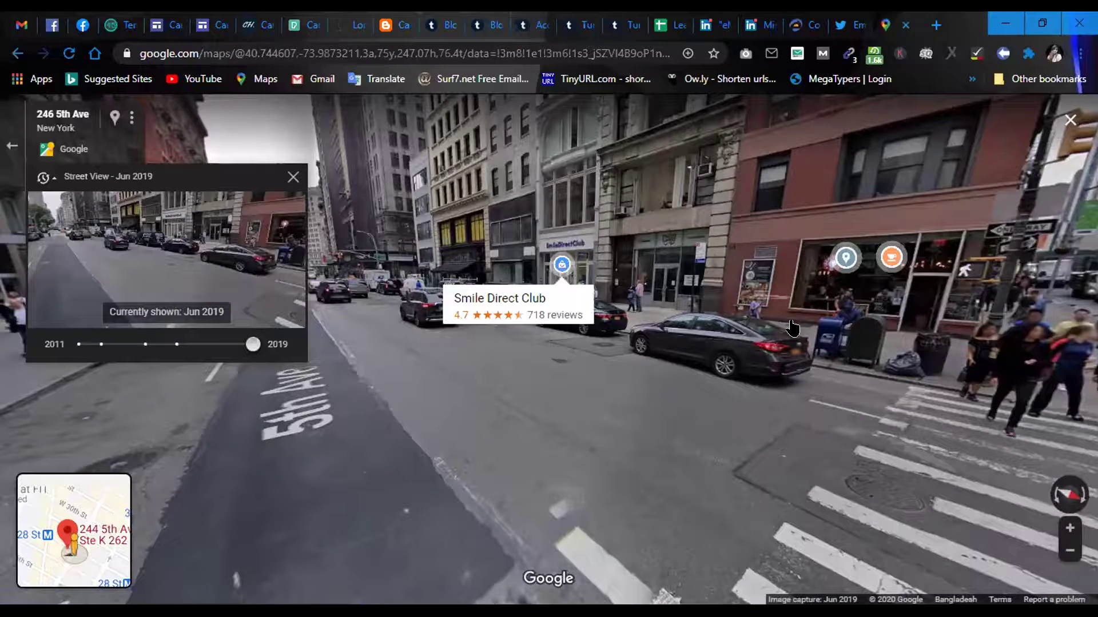
{"action": "left_click", "coordinate": [727, 412]}
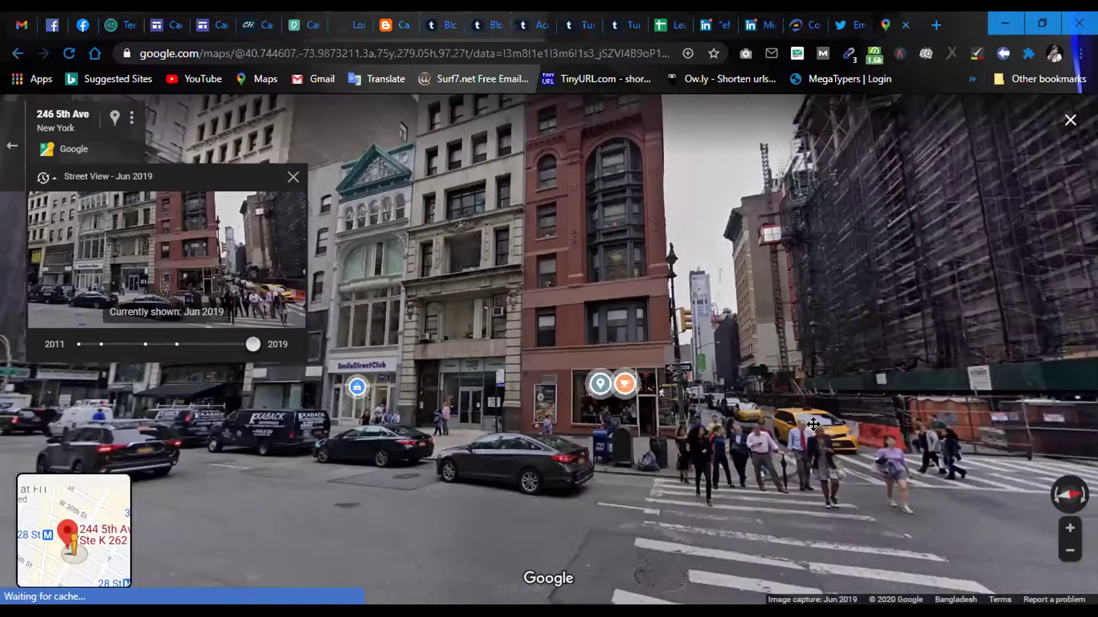
{"action": "left_click_drag", "start_coordinate": [877, 422], "coordinate": [734, 424]}
{"action": "left_click", "coordinate": [733, 423]}
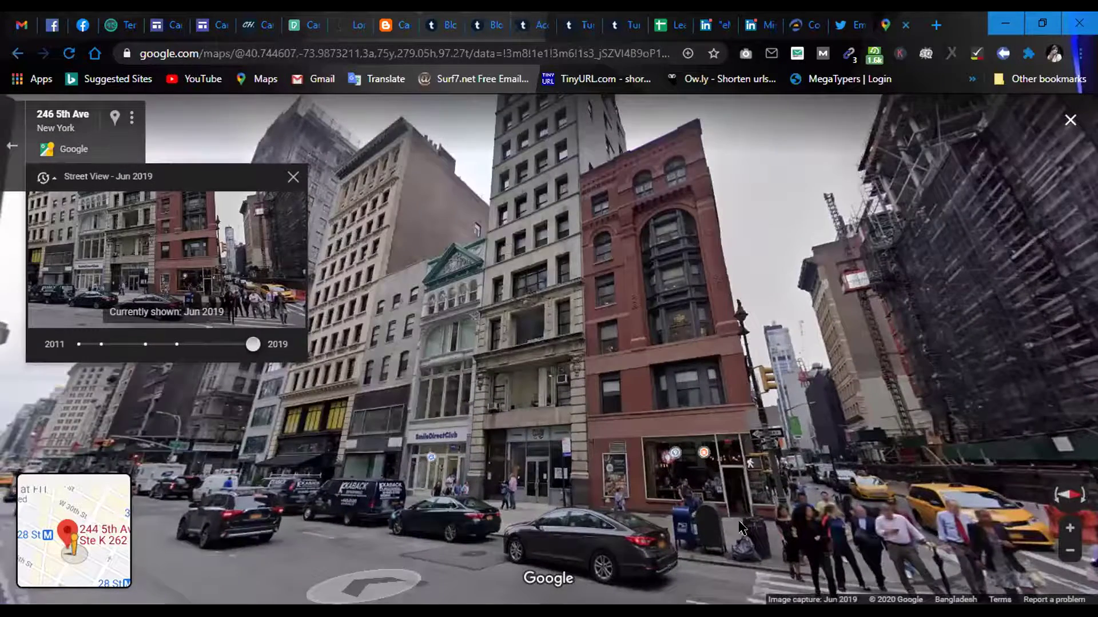
{"action": "left_click", "coordinate": [613, 514]}
{"action": "left_click", "coordinate": [707, 459]}
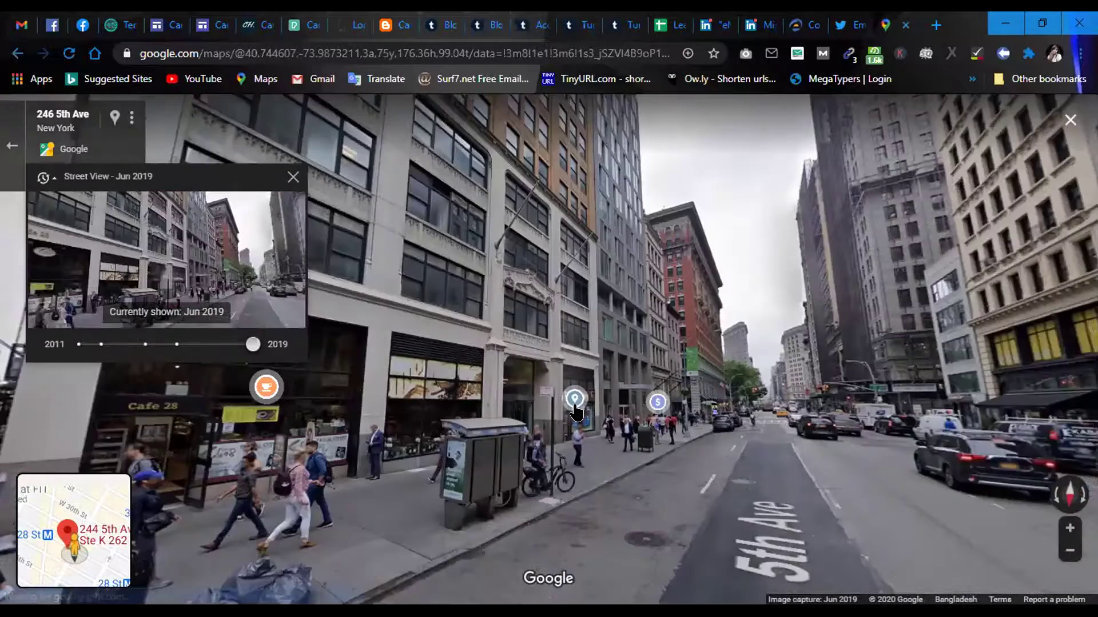
{"action": "mouse_move", "coordinate": [573, 403]}
{"action": "mouse_move", "coordinate": [651, 397]}
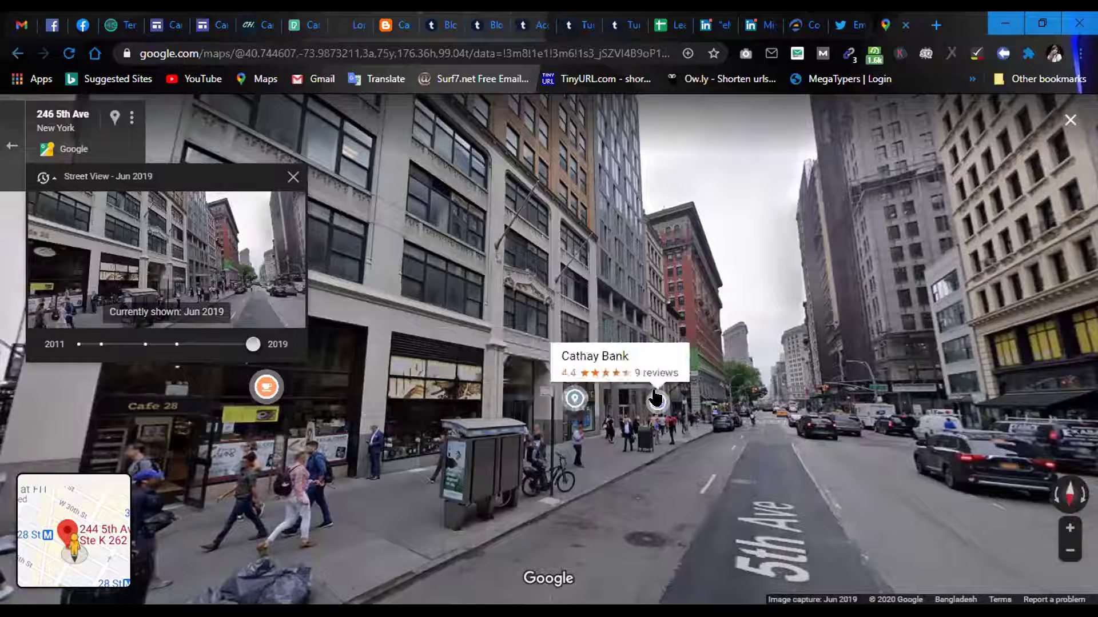
{"action": "left_click", "coordinate": [667, 482]}
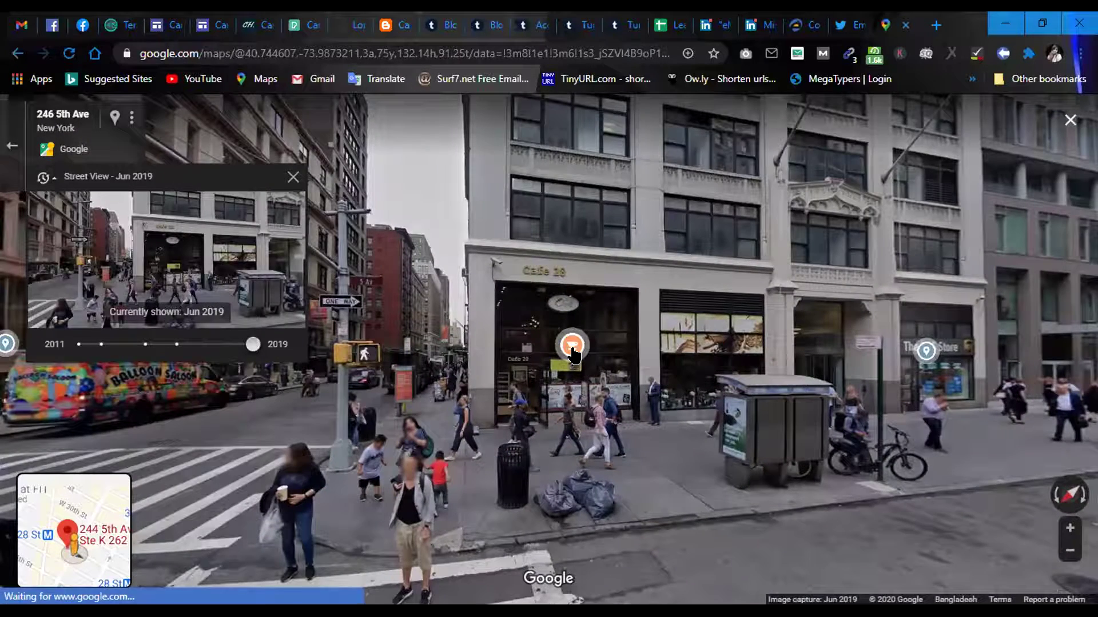
Look around the crosswalks at the 5th Avenue and 28th Street intersection from the 246 5th Ave viewpoint.
{"action": "left_click", "coordinate": [332, 480]}
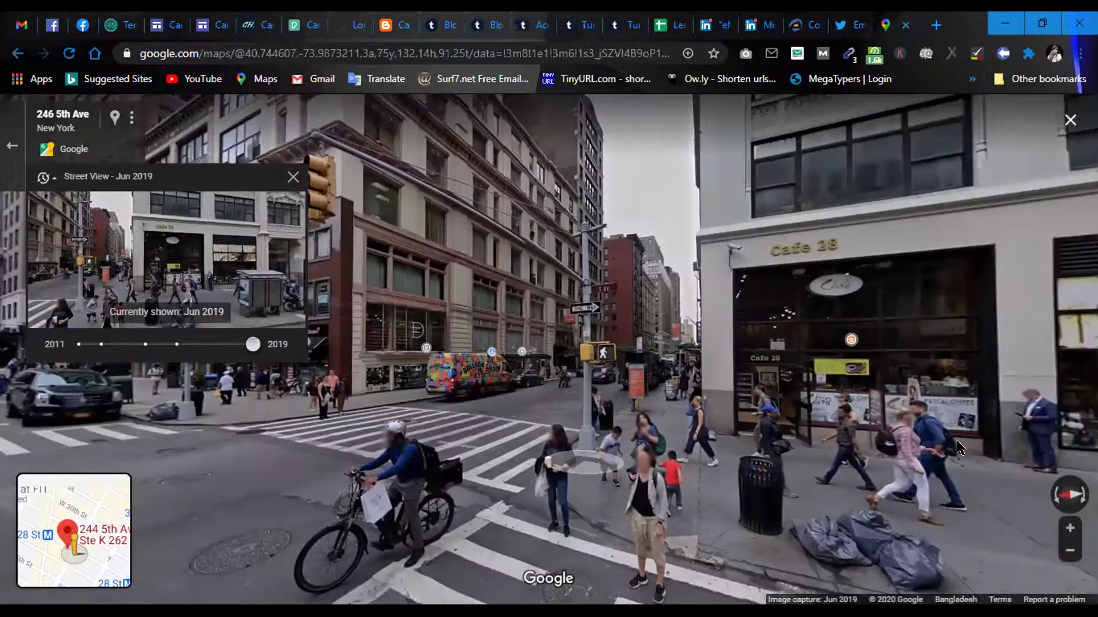
{"action": "left_click", "coordinate": [411, 422]}
{"action": "left_click", "coordinate": [461, 411]}
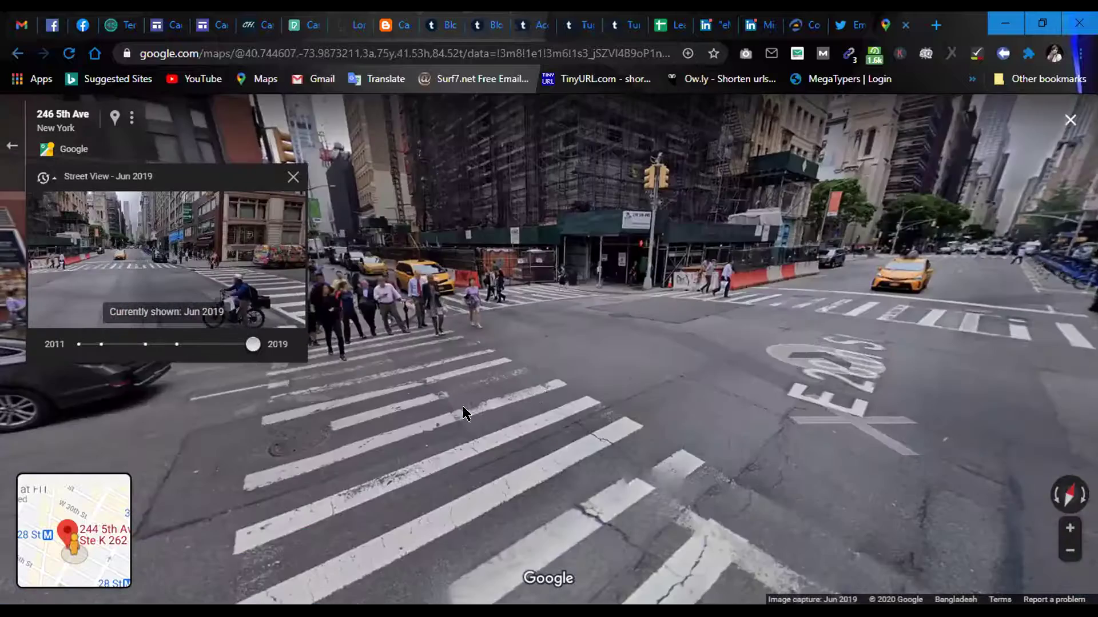
{"action": "left_click", "coordinate": [640, 383]}
{"action": "left_click", "coordinate": [750, 383]}
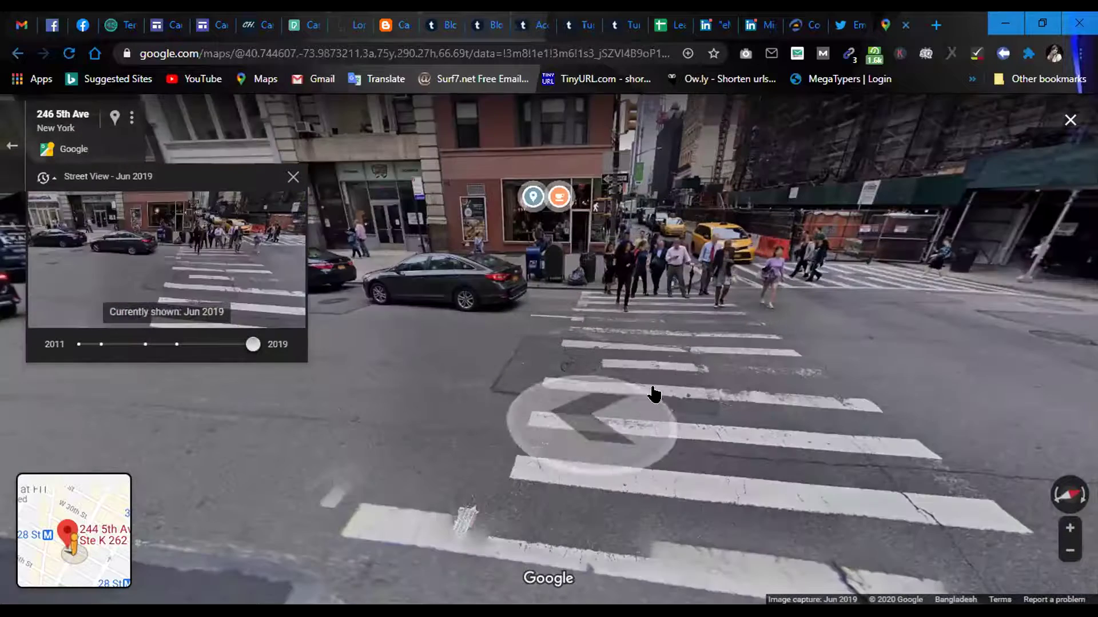
{"action": "left_click", "coordinate": [943, 423]}
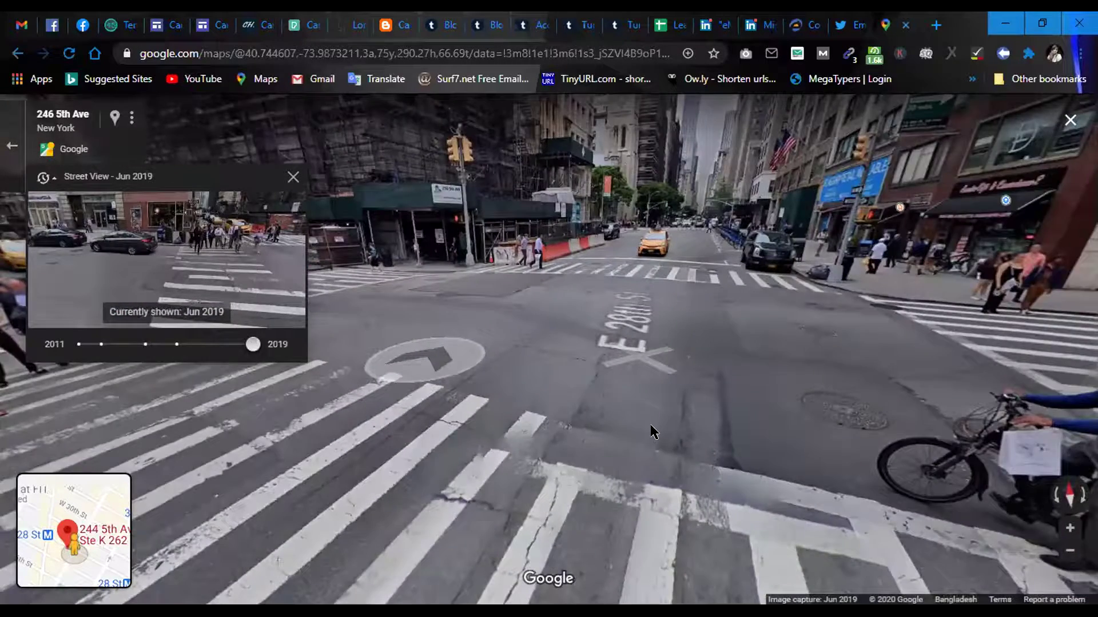
Advance along the street to 2 E 28th St and check the Todays Mobile place marker and the nearby corner shops.
{"action": "left_click", "coordinate": [600, 431]}
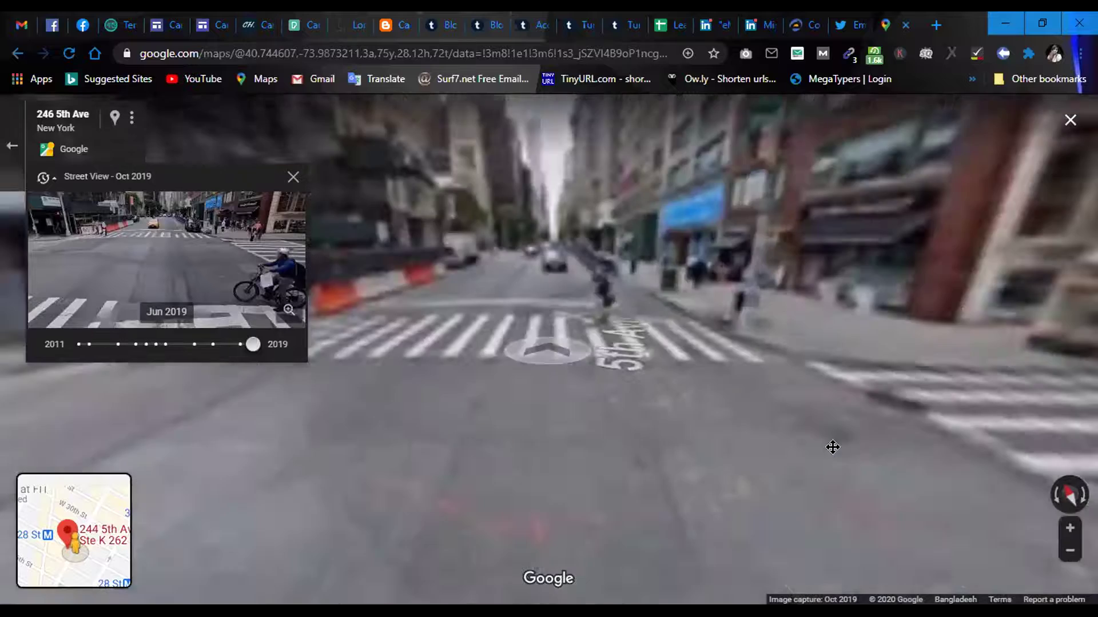
{"action": "left_click_drag", "start_coordinate": [833, 446], "coordinate": [655, 418]}
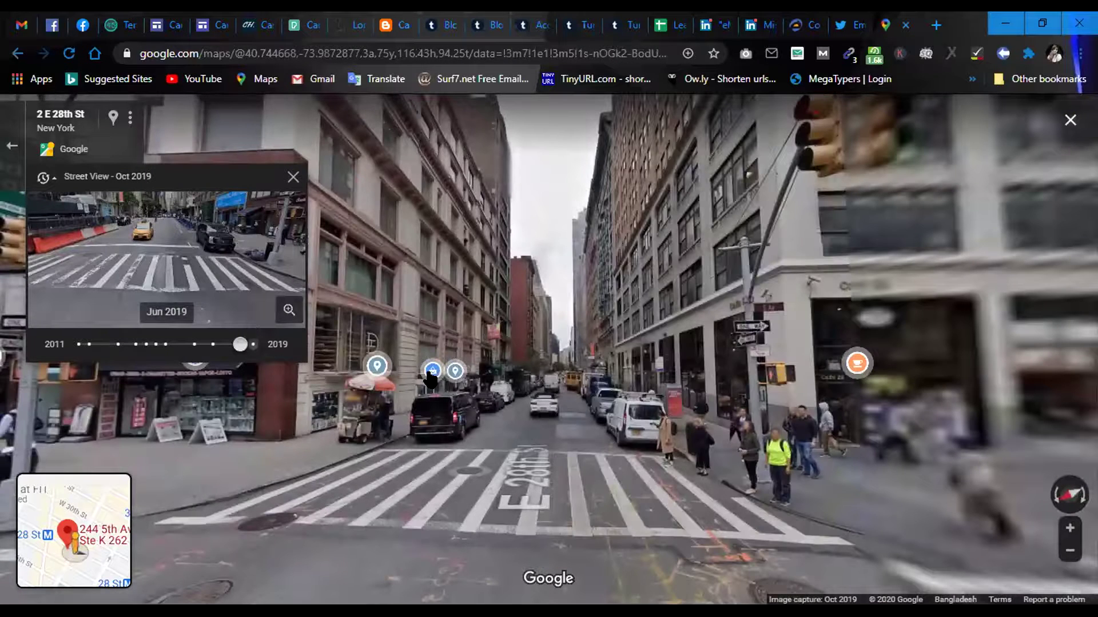
{"action": "mouse_move", "coordinate": [434, 380]}
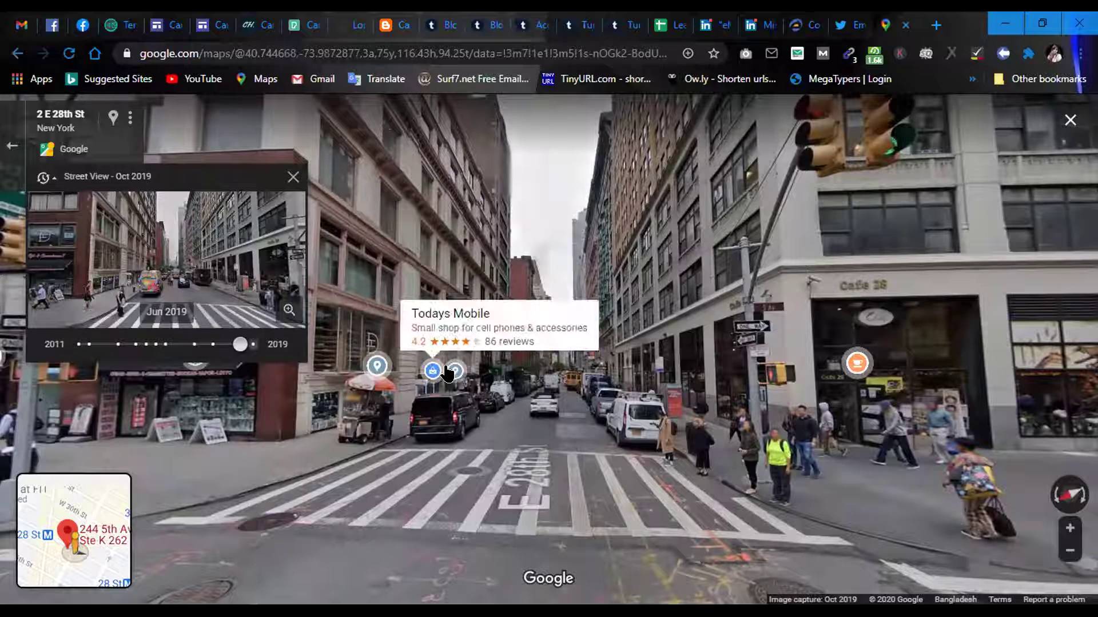
{"action": "left_click", "coordinate": [331, 532]}
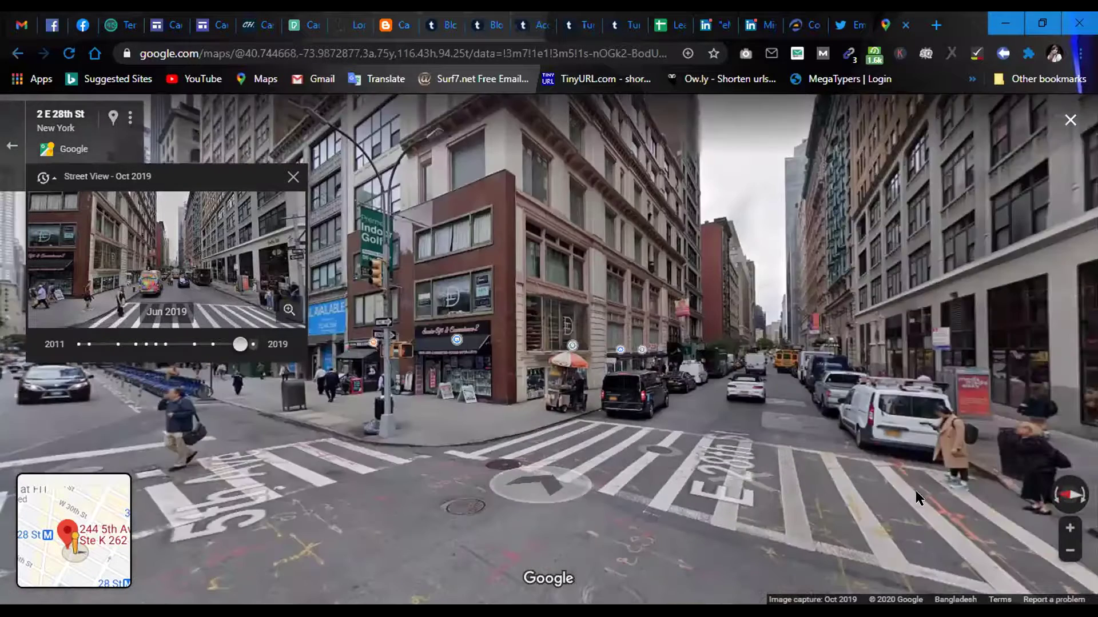
{"action": "left_click", "coordinate": [516, 503]}
{"action": "left_click", "coordinate": [703, 523]}
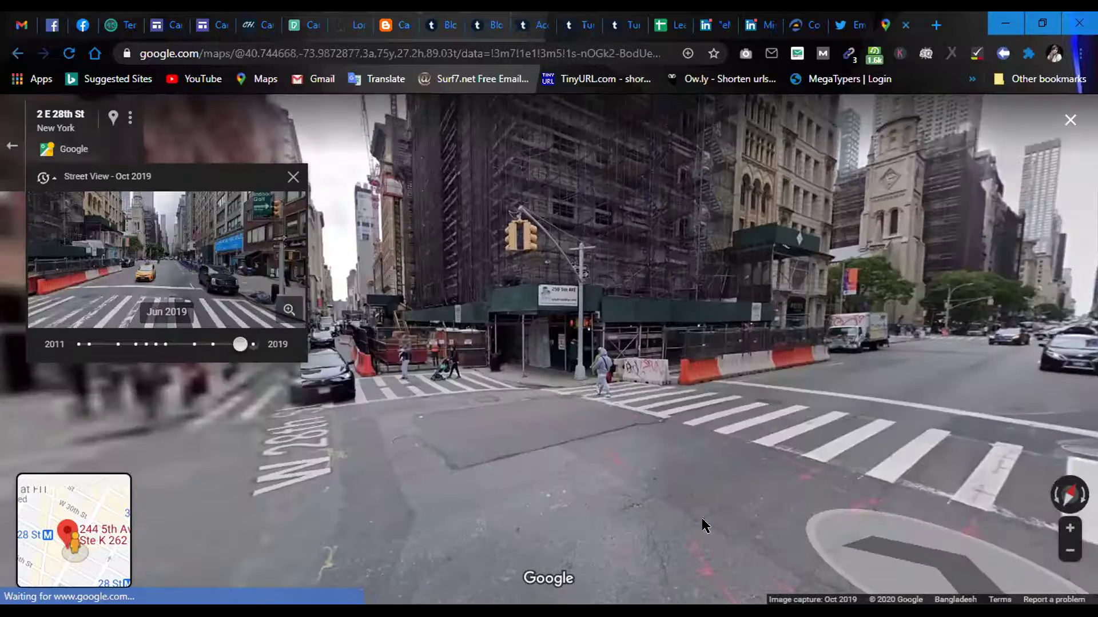
Examine the road surface, corner shops and buildings around the intersection from the 2 E 28th St viewpoint.
{"action": "left_click", "coordinate": [594, 511]}
{"action": "left_click_drag", "start_coordinate": [621, 489], "coordinate": [742, 253]}
{"action": "left_click_drag", "start_coordinate": [819, 446], "coordinate": [421, 269]}
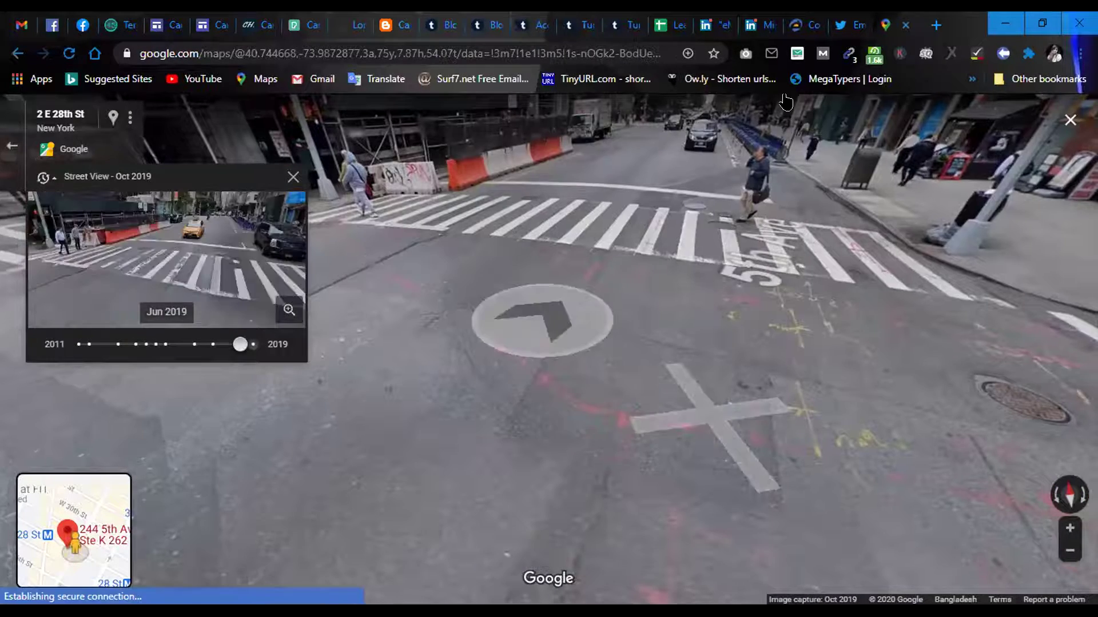
{"action": "left_click_drag", "start_coordinate": [295, 394], "coordinate": [522, 490]}
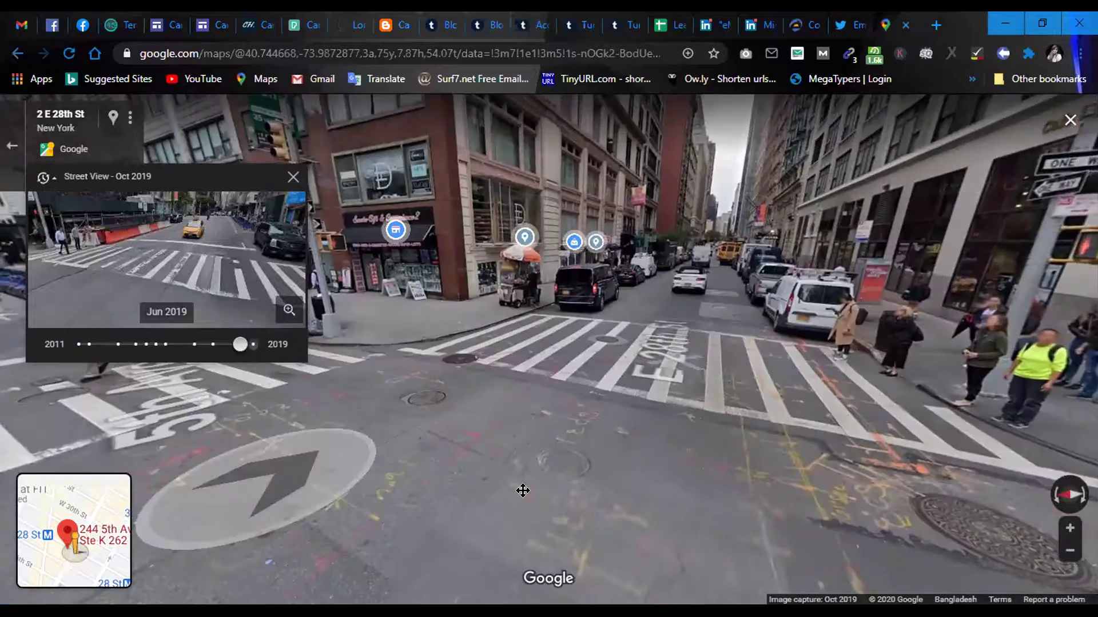
{"action": "left_click", "coordinate": [522, 490]}
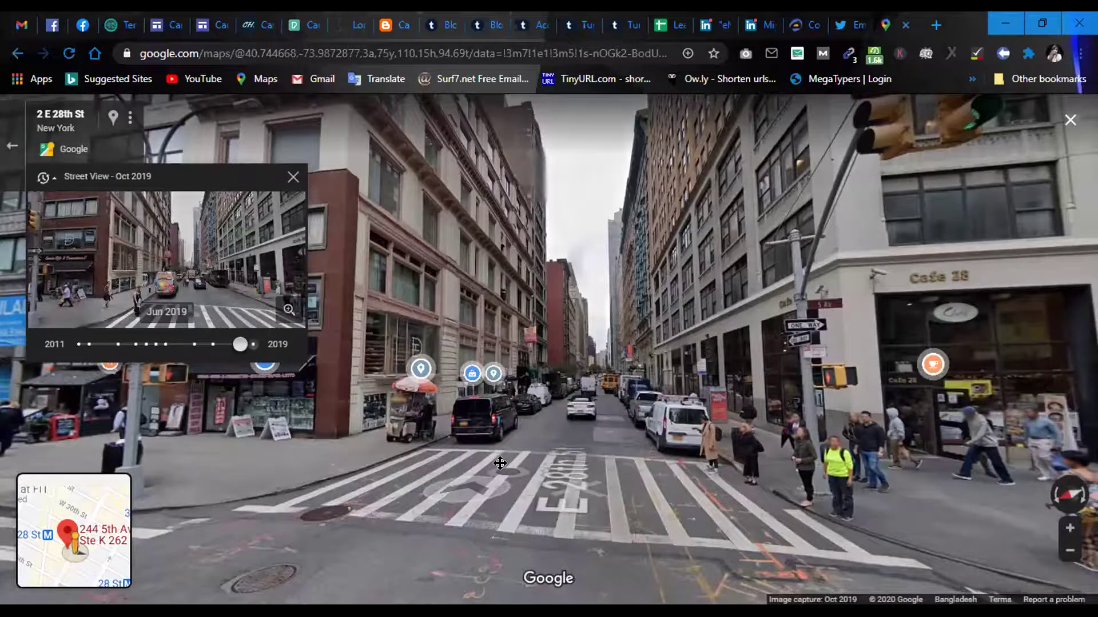
{"action": "left_click_drag", "start_coordinate": [500, 463], "coordinate": [584, 460]}
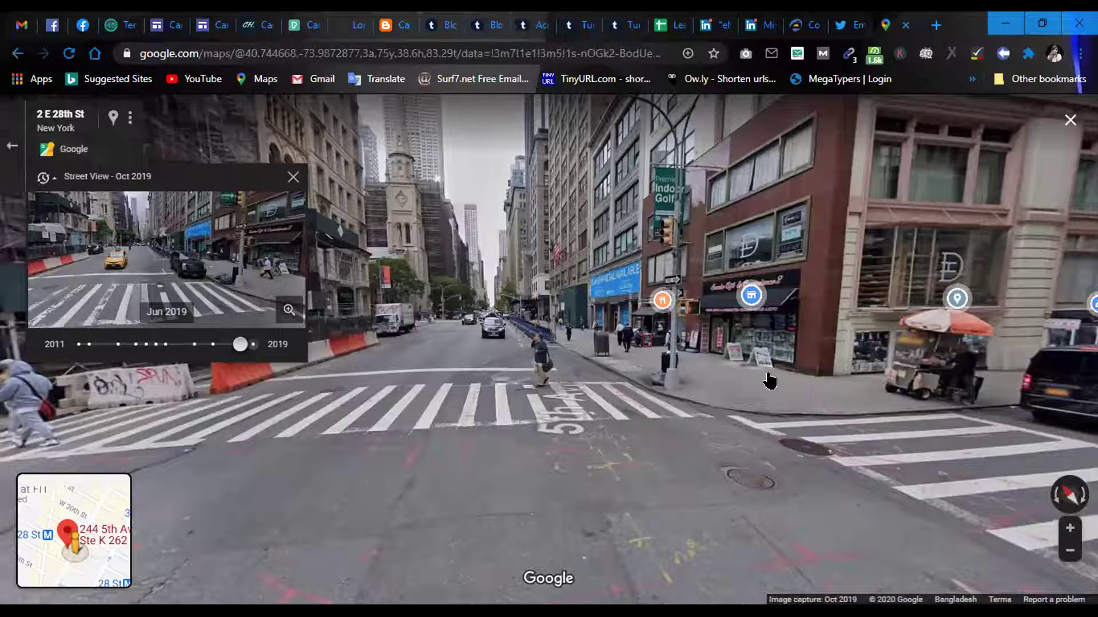
{"action": "left_click_drag", "start_coordinate": [860, 385], "coordinate": [447, 271]}
Look down 5th Avenue past Cafe 28 and along W 28th St toward the scaffolded 250 5th Ave site.
{"action": "left_click", "coordinate": [680, 314]}
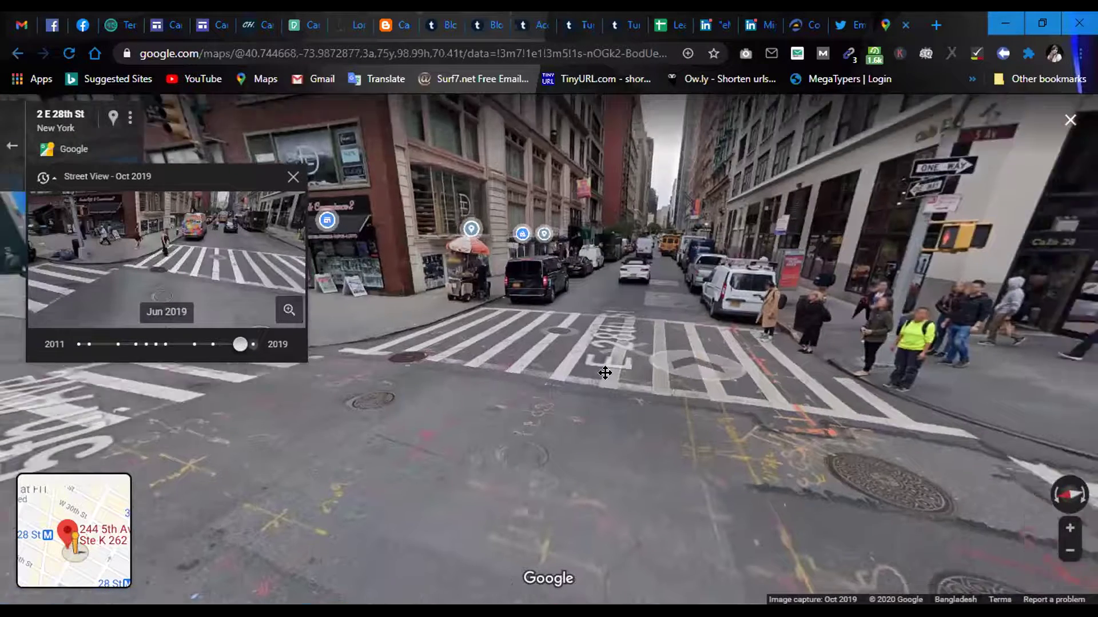
{"action": "left_click", "coordinate": [605, 373]}
{"action": "left_click", "coordinate": [778, 370]}
{"action": "left_click_drag", "start_coordinate": [796, 345], "coordinate": [795, 246]}
{"action": "left_click", "coordinate": [794, 462]}
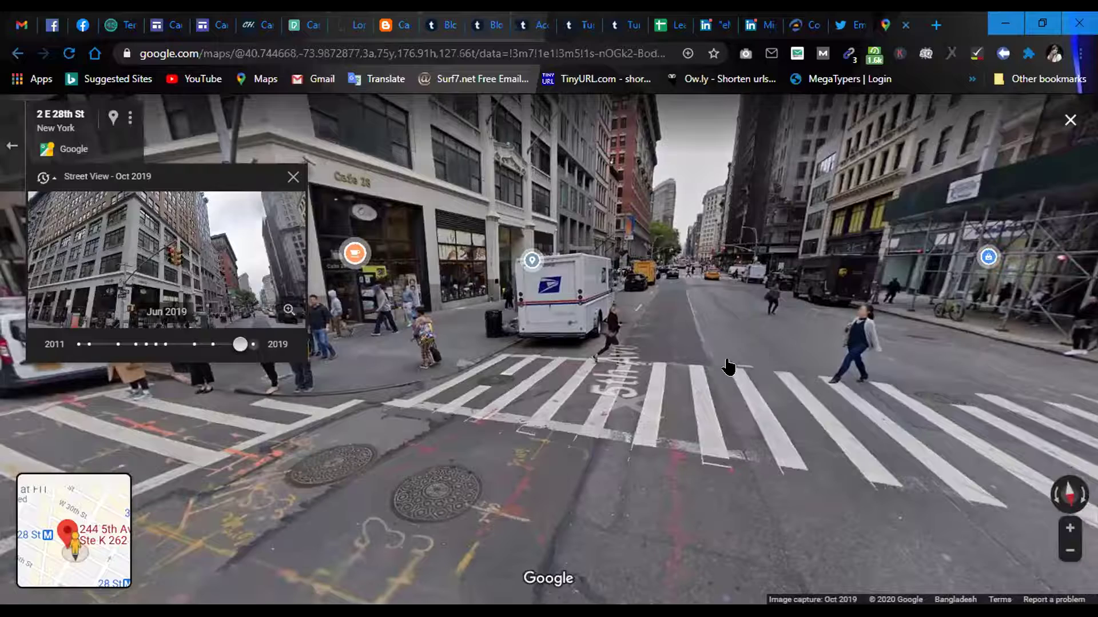
{"action": "left_click_drag", "start_coordinate": [543, 451], "coordinate": [536, 424]}
{"action": "left_click", "coordinate": [658, 400]}
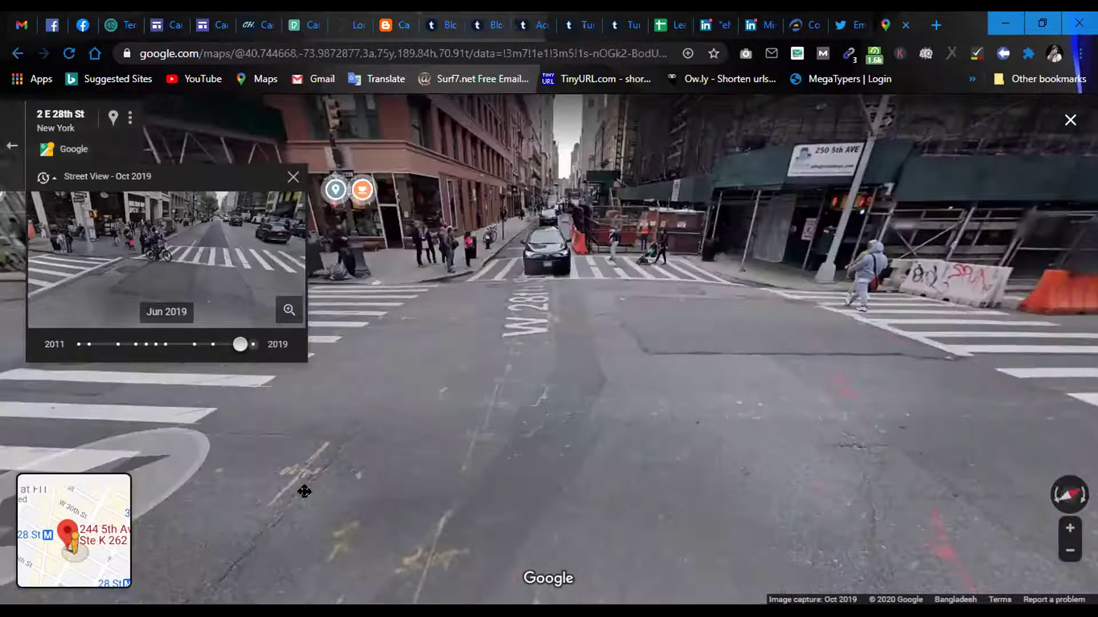
Examine 5th Avenue toward the Empire State Building, the W 28th St crosswalks and the corner red-brick building from the 2 E 28th St viewpoint.
{"action": "left_click", "coordinate": [304, 489]}
{"action": "left_click", "coordinate": [471, 354]}
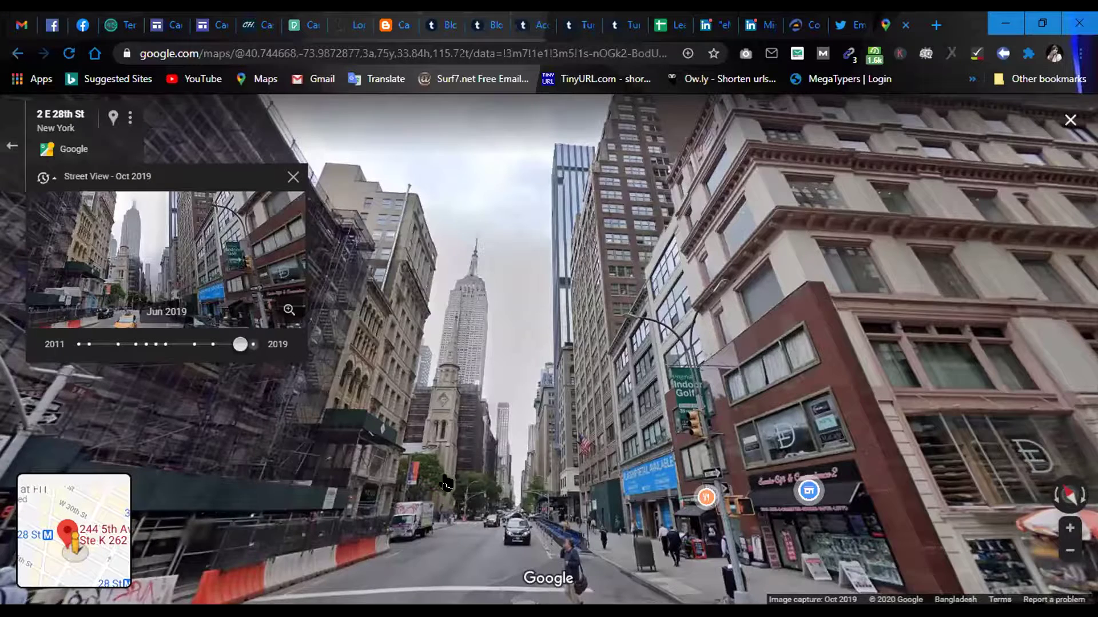
{"action": "left_click_drag", "start_coordinate": [429, 538], "coordinate": [474, 382]}
{"action": "left_click_drag", "start_coordinate": [567, 476], "coordinate": [760, 330]}
{"action": "left_click_drag", "start_coordinate": [954, 408], "coordinate": [750, 343]}
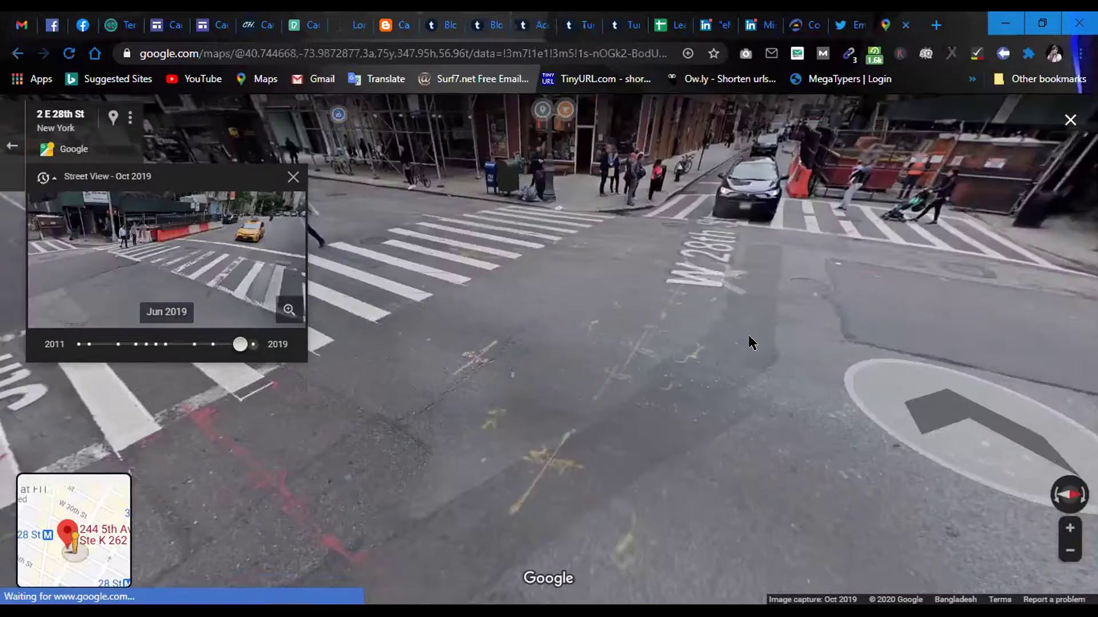
{"action": "left_click_drag", "start_coordinate": [820, 330], "coordinate": [809, 434]}
{"action": "left_click_drag", "start_coordinate": [868, 307], "coordinate": [845, 422]}
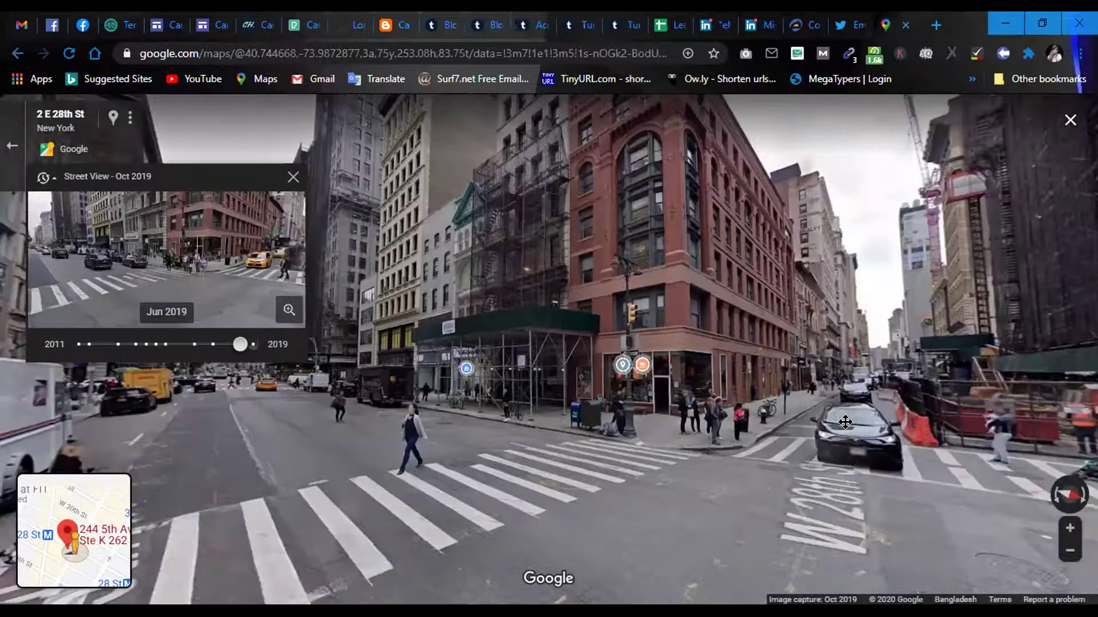
{"action": "left_click_drag", "start_coordinate": [758, 383], "coordinate": [576, 307]}
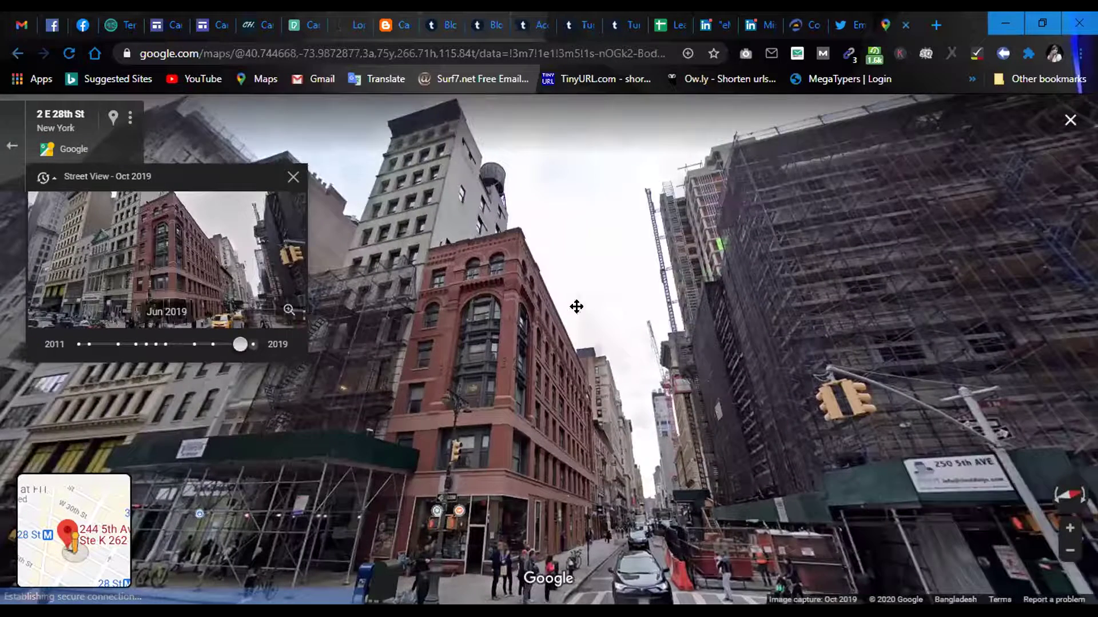
{"action": "left_click_drag", "start_coordinate": [662, 281], "coordinate": [188, 497]}
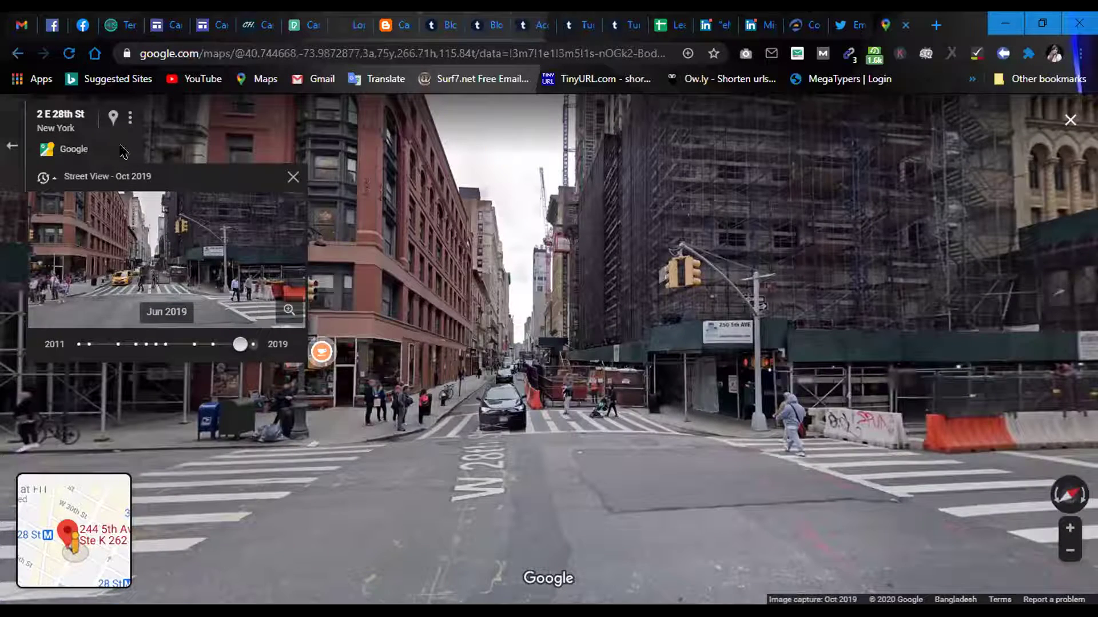
Close the Street View page and review the eMaids contact page from its banner through the message form to the footer.
{"action": "left_click", "coordinate": [897, 26]}
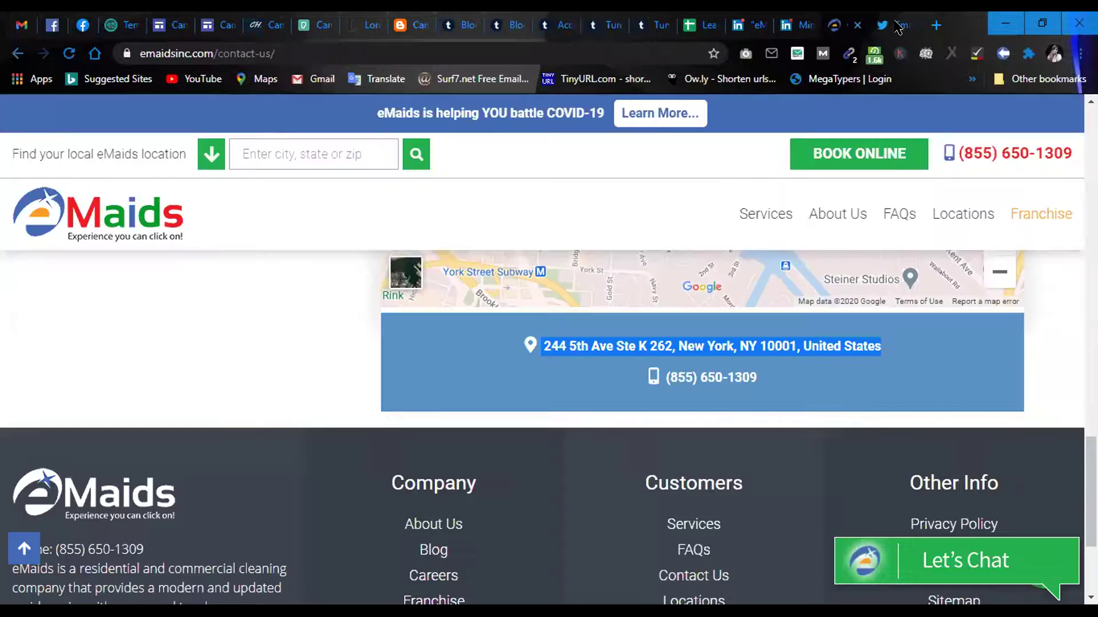
{"action": "scroll", "coordinate": [626, 293], "scroll_direction": "up", "scroll_amount": 15}
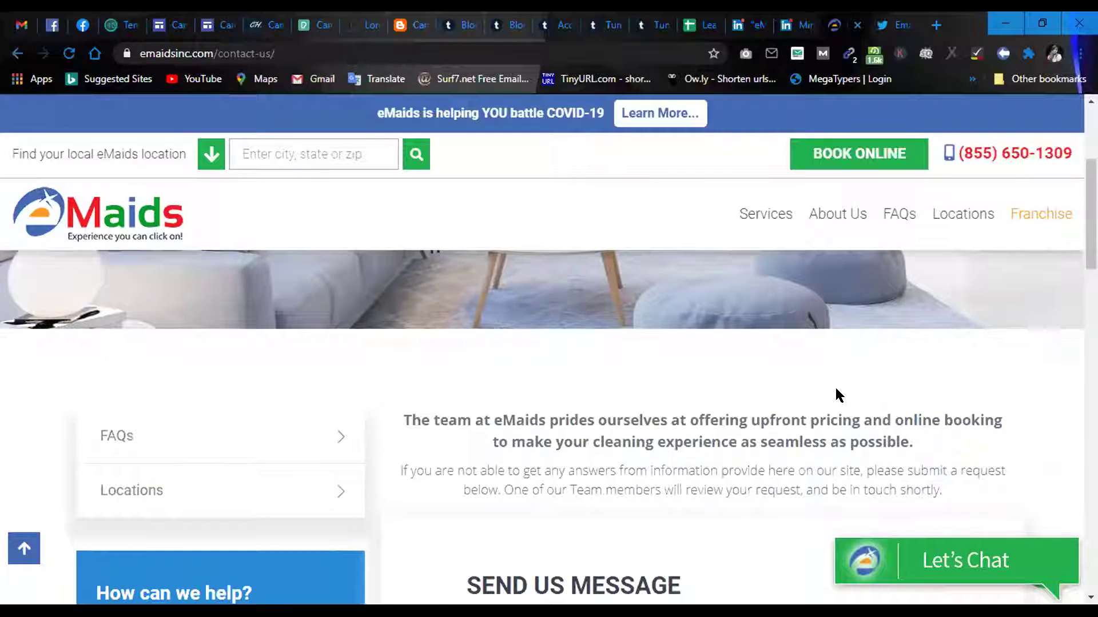
{"action": "scroll", "coordinate": [835, 389], "scroll_direction": "up", "scroll_amount": 4}
{"action": "scroll", "coordinate": [835, 382], "scroll_direction": "down", "scroll_amount": 10}
{"action": "scroll", "coordinate": [652, 286], "scroll_direction": "down", "scroll_amount": 5}
{"action": "scroll", "coordinate": [997, 299], "scroll_direction": "up", "scroll_amount": 8}
{"action": "scroll", "coordinate": [1022, 305], "scroll_direction": "up", "scroll_amount": 8}
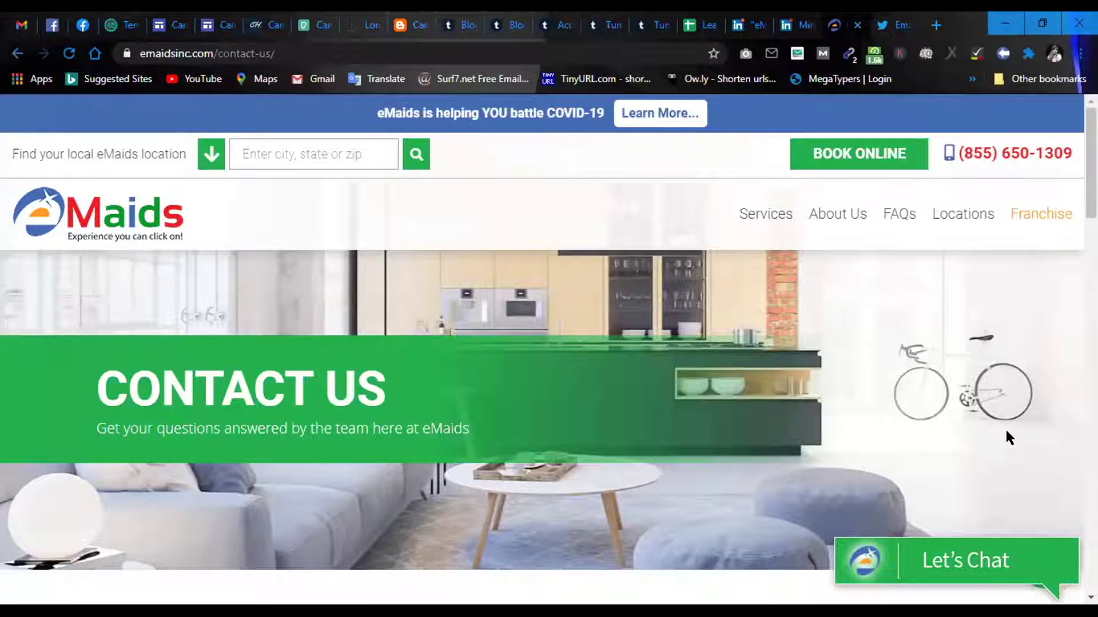
{"action": "scroll", "coordinate": [916, 422], "scroll_direction": "down", "scroll_amount": 12}
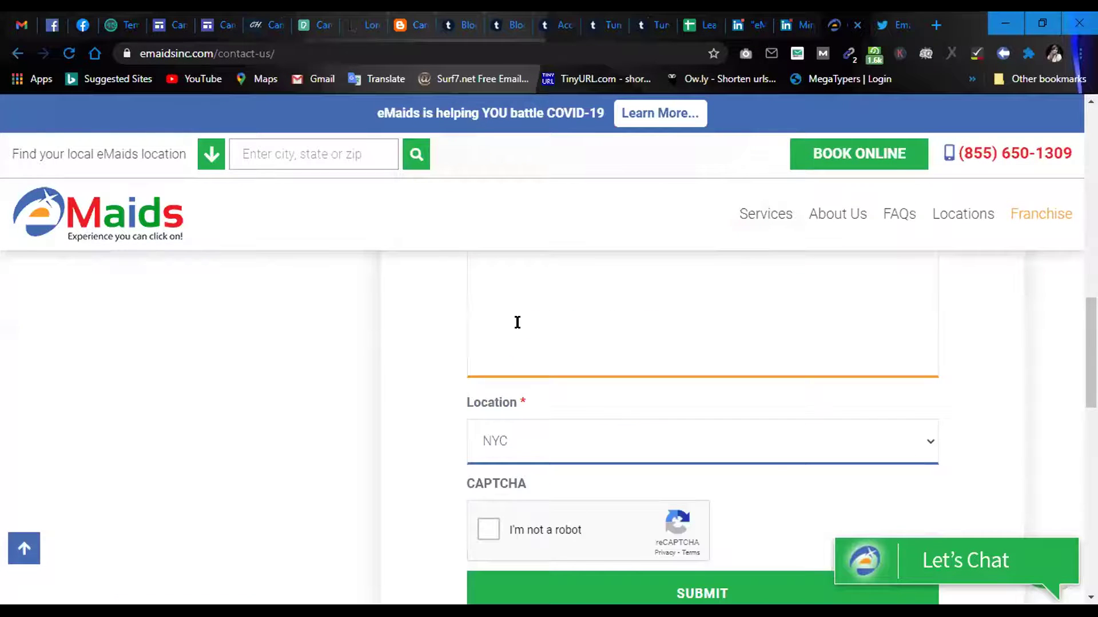
{"action": "scroll", "coordinate": [915, 384], "scroll_direction": "down", "scroll_amount": 5}
{"action": "scroll", "coordinate": [726, 406], "scroll_direction": "down", "scroll_amount": 4}
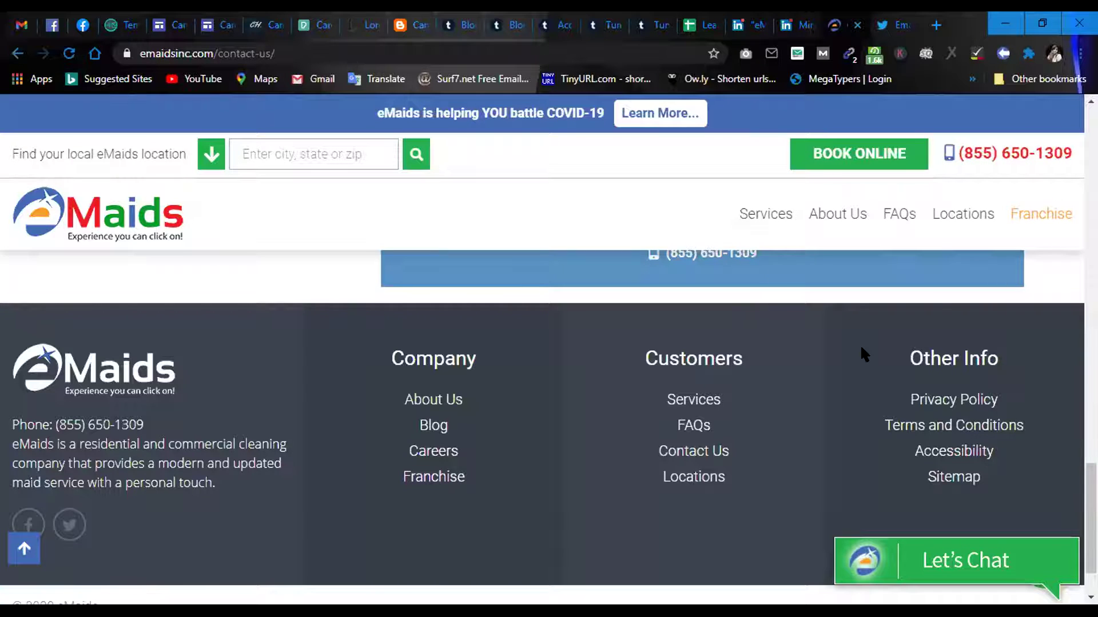
Check the eMaids contact page's help box with phone and e-mail, its embedded map listing and its footer links.
{"action": "scroll", "coordinate": [861, 348], "scroll_direction": "up", "scroll_amount": 20}
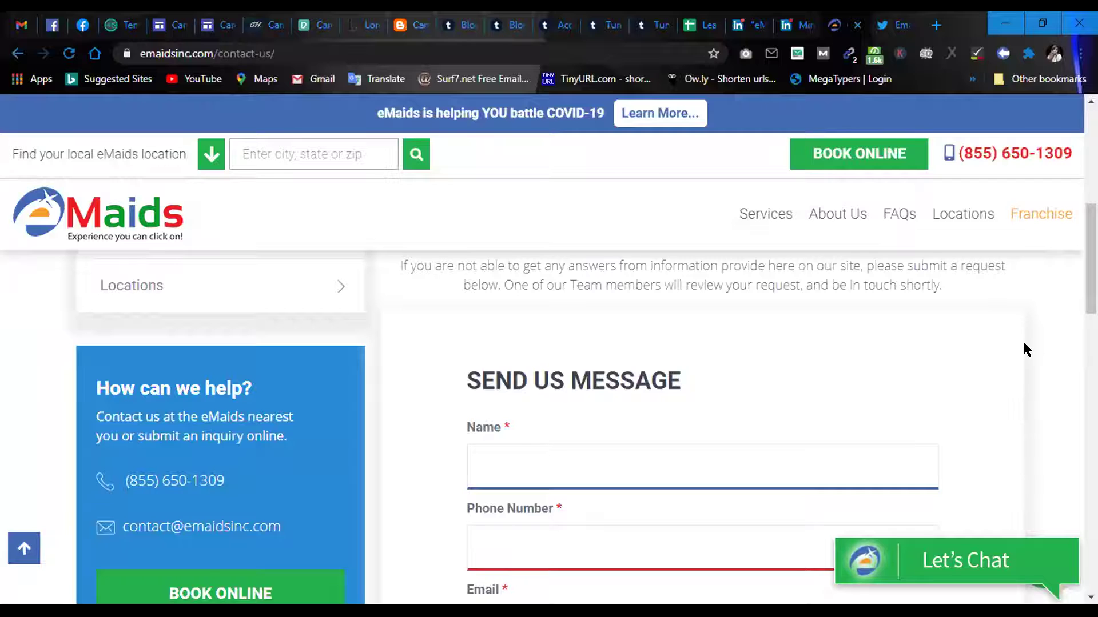
{"action": "scroll", "coordinate": [1024, 350], "scroll_direction": "down", "scroll_amount": 15}
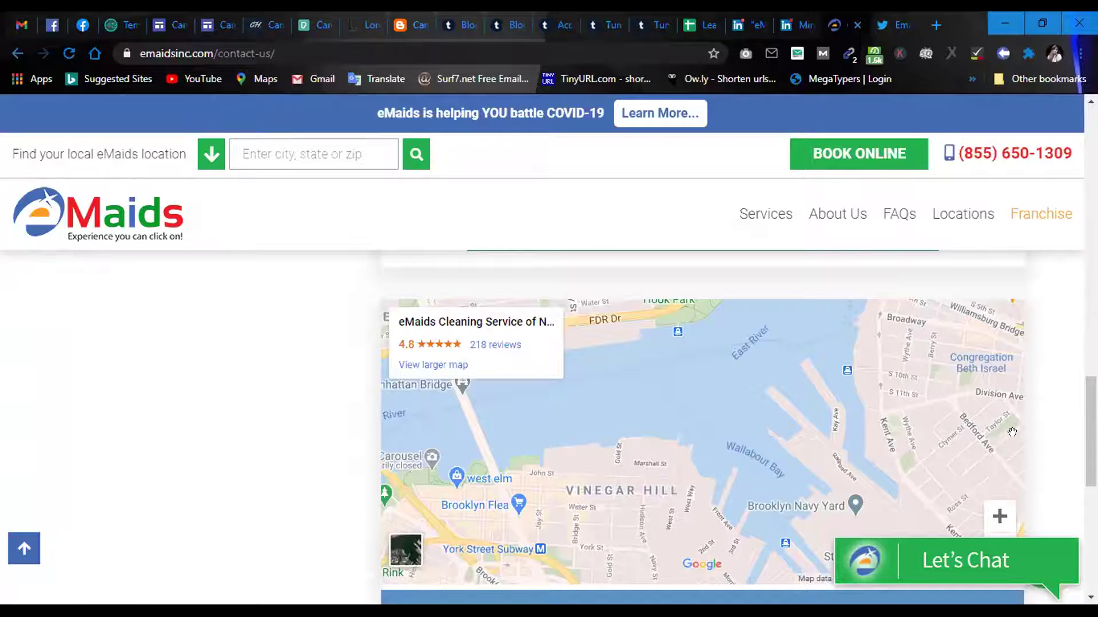
{"action": "scroll", "coordinate": [1012, 433], "scroll_direction": "up", "scroll_amount": 12}
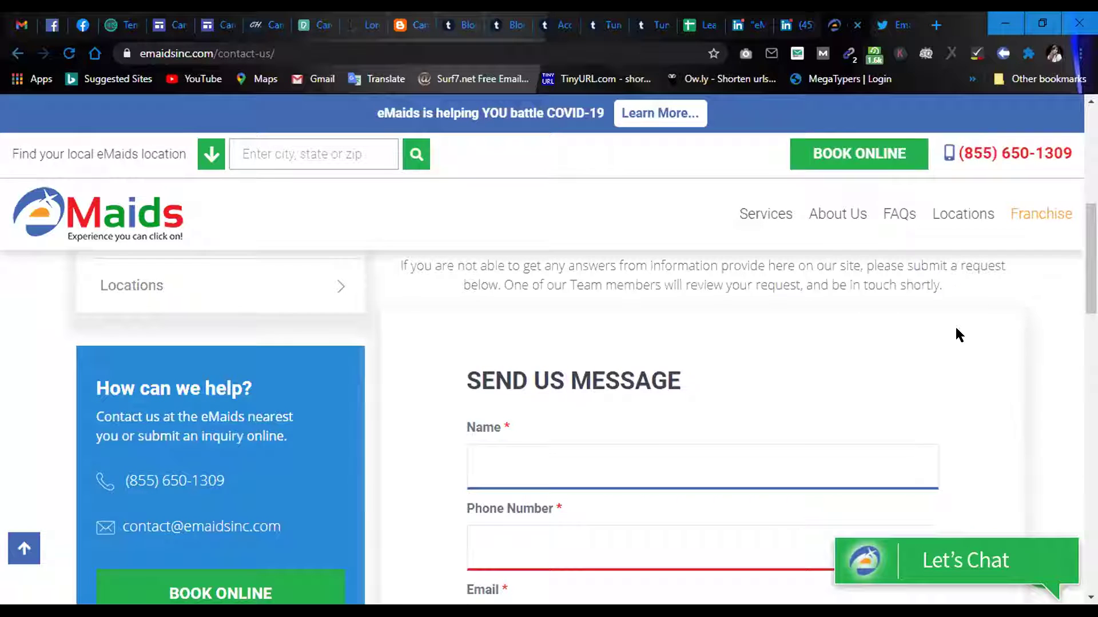
{"action": "scroll", "coordinate": [941, 322], "scroll_direction": "down", "scroll_amount": 1}
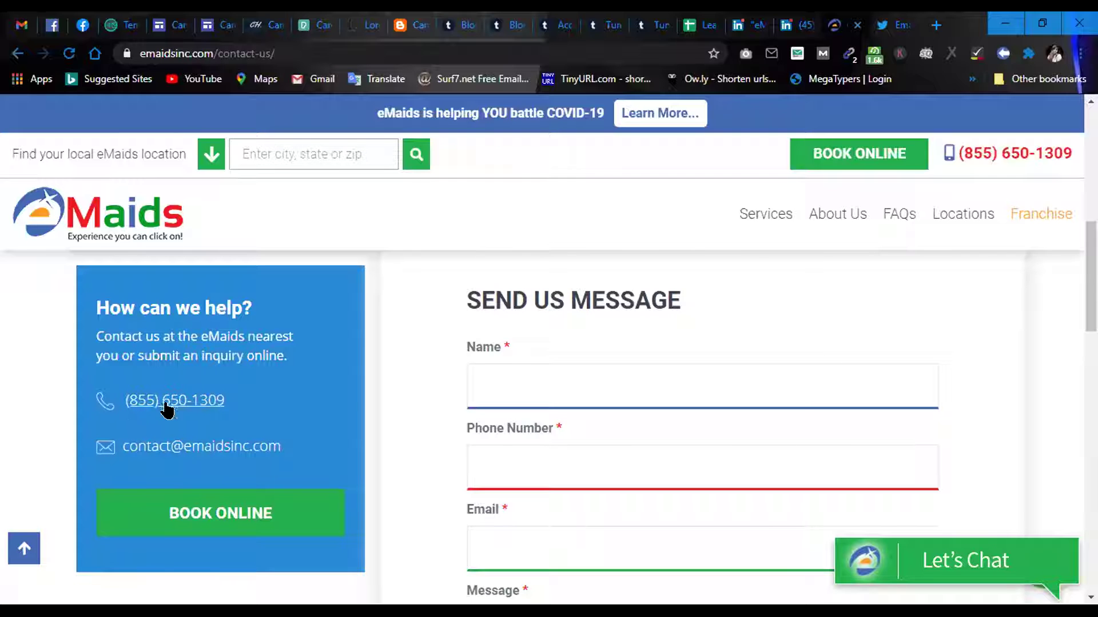
{"action": "scroll", "coordinate": [215, 407], "scroll_direction": "down", "scroll_amount": 6}
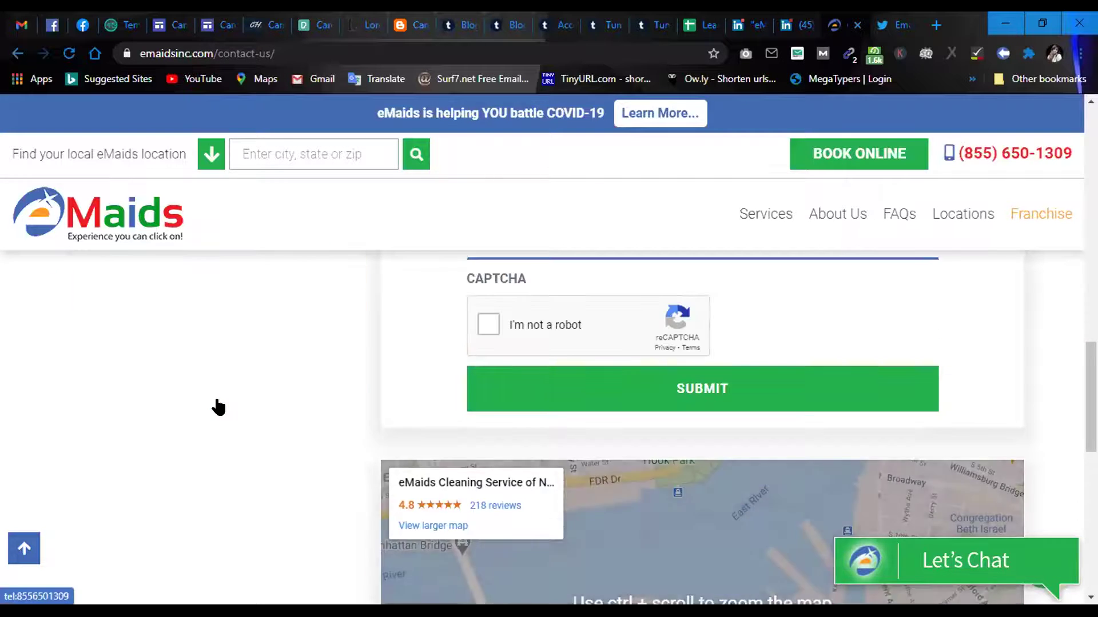
{"action": "scroll", "coordinate": [218, 407], "scroll_direction": "down", "scroll_amount": 10}
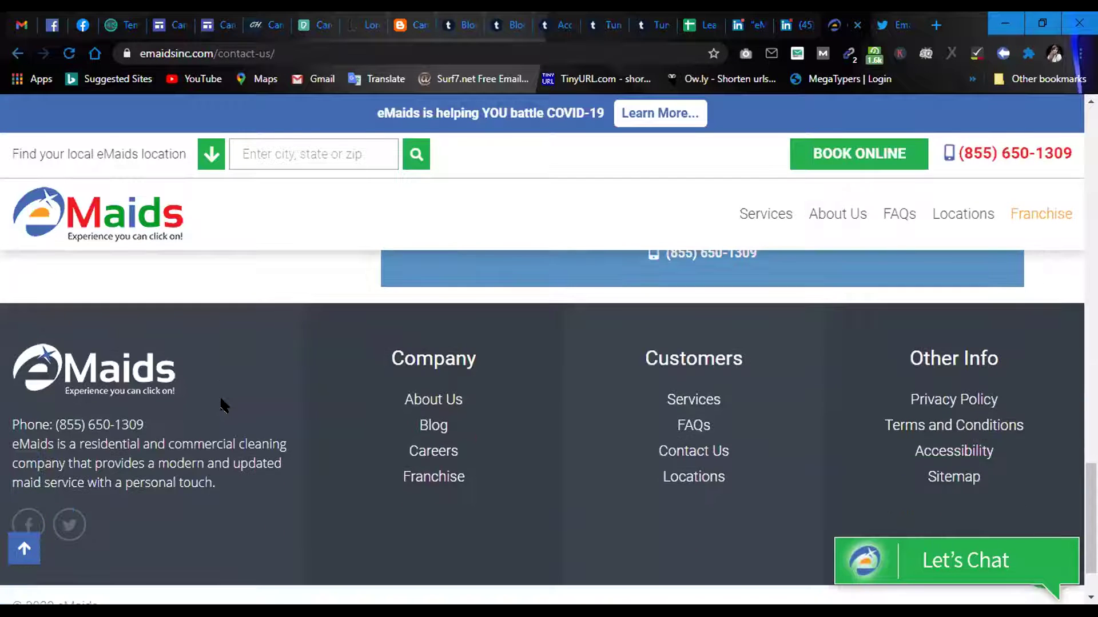
{"action": "scroll", "coordinate": [223, 406], "scroll_direction": "down", "scroll_amount": 2}
{"action": "scroll", "coordinate": [223, 399], "scroll_direction": "up", "scroll_amount": 15}
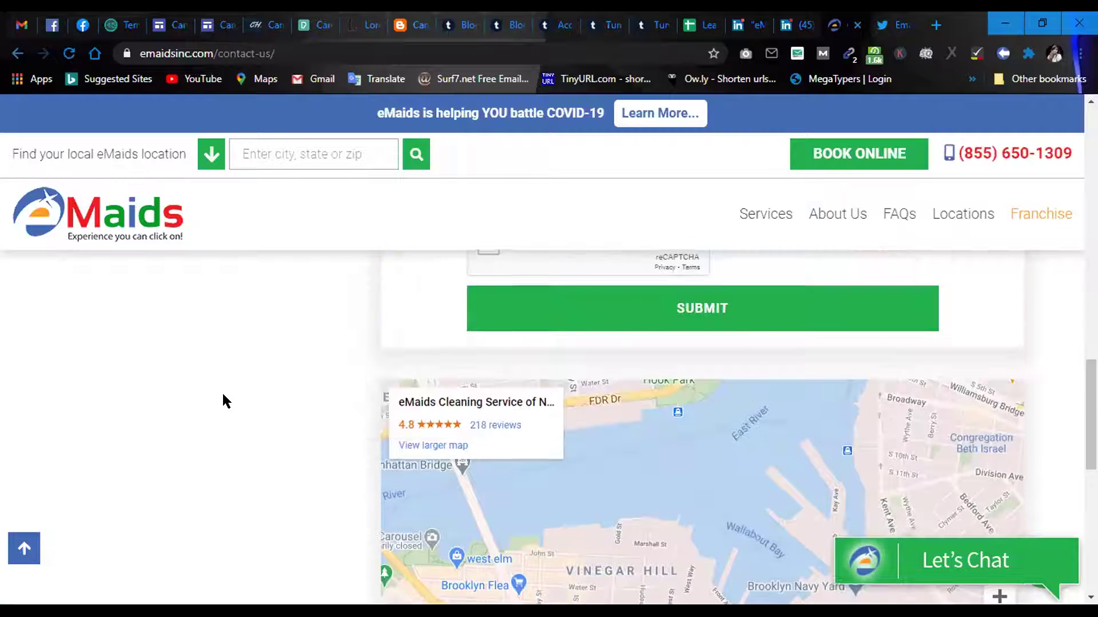
{"action": "scroll", "coordinate": [775, 448], "scroll_direction": "up", "scroll_amount": 2}
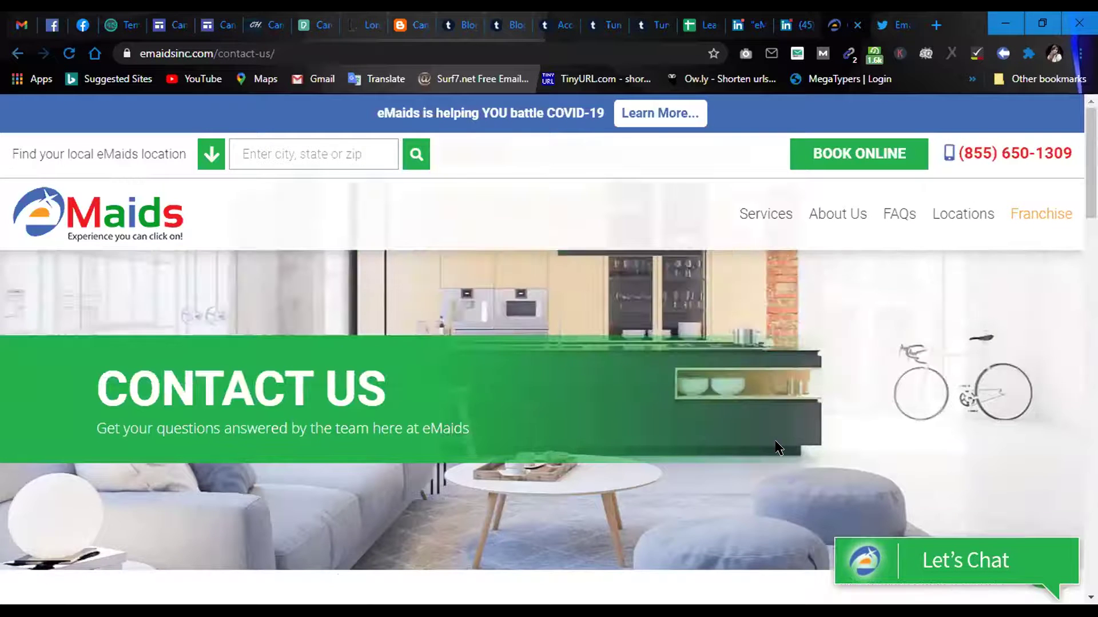
Review the EmaidsInc Twitter profile's header, bio and recent tweets.
{"action": "left_click", "coordinate": [883, 25]}
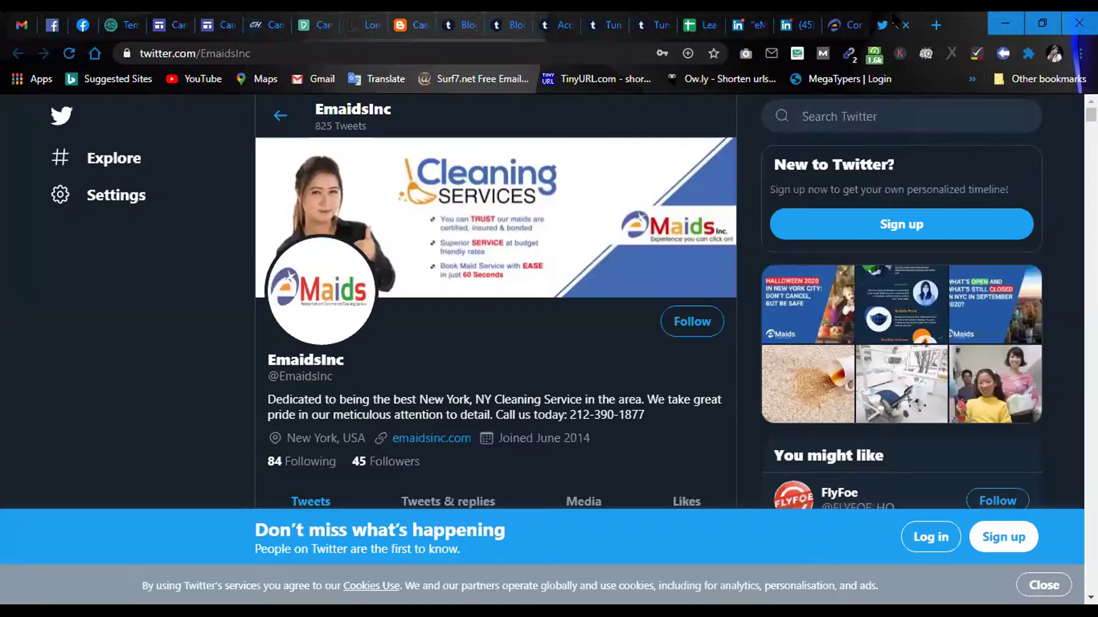
{"action": "scroll", "coordinate": [531, 366], "scroll_direction": "down", "scroll_amount": 4}
{"action": "scroll", "coordinate": [526, 358], "scroll_direction": "up", "scroll_amount": 4}
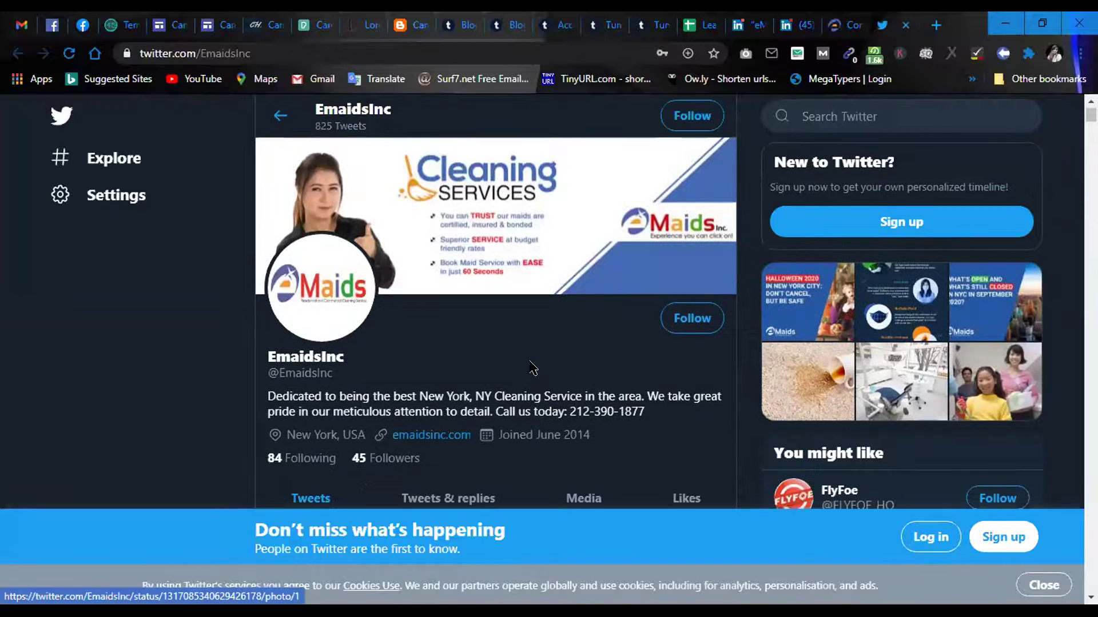
Review the eMaids CEO's LinkedIn profile, covering the experience, skills and endorsements, and interests sections.
{"action": "left_click", "coordinate": [789, 24]}
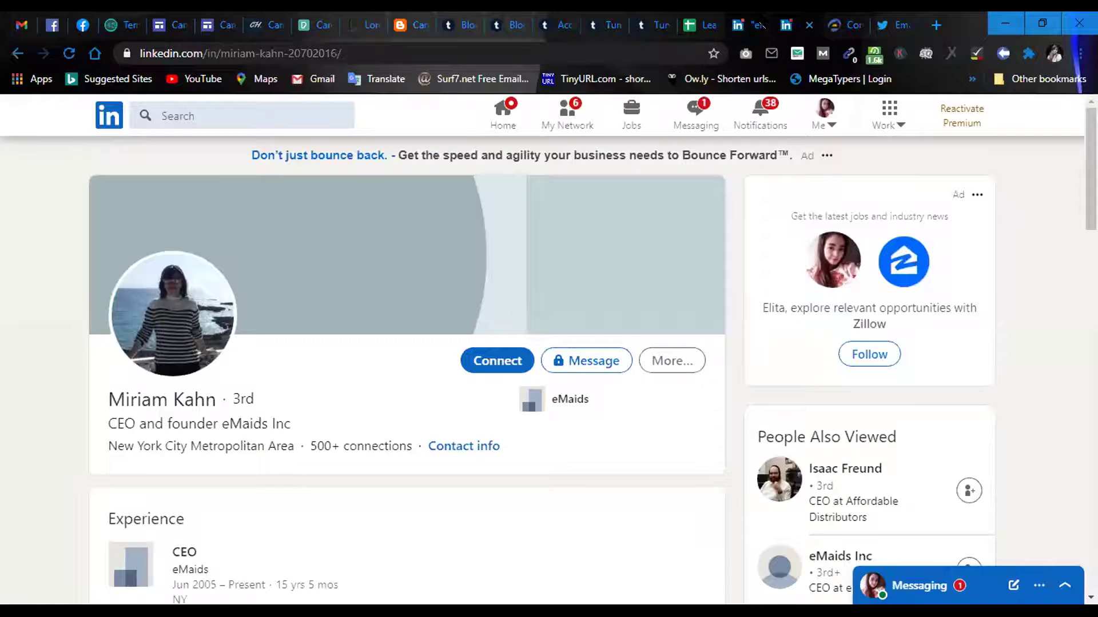
{"action": "scroll", "coordinate": [559, 469], "scroll_direction": "down", "scroll_amount": 5}
{"action": "scroll", "coordinate": [559, 468], "scroll_direction": "down", "scroll_amount": 3}
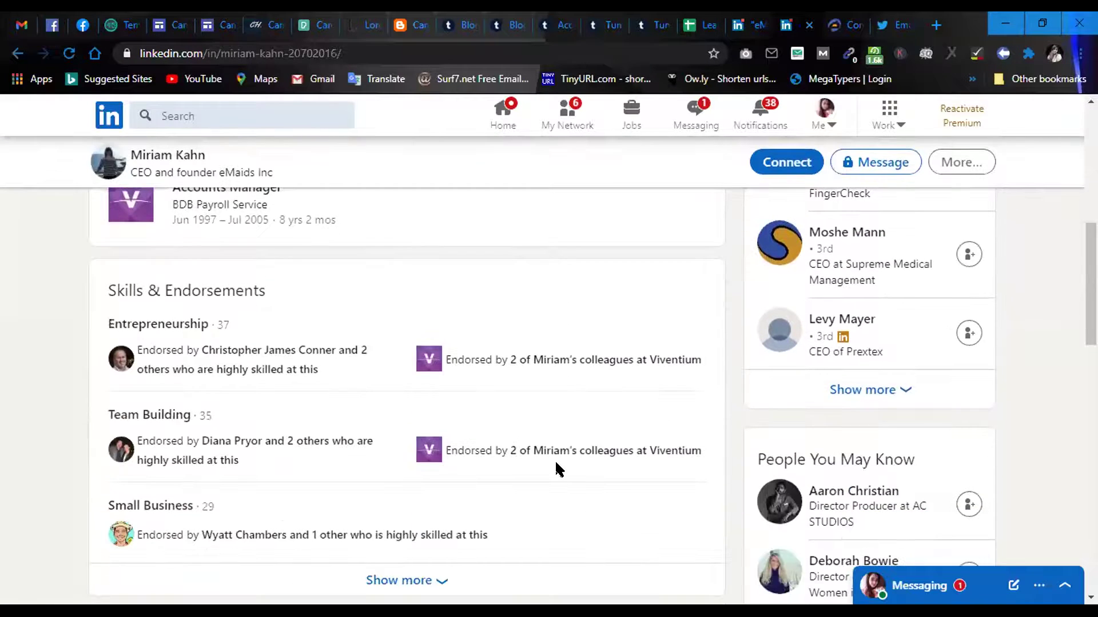
{"action": "scroll", "coordinate": [559, 469], "scroll_direction": "down", "scroll_amount": 14}
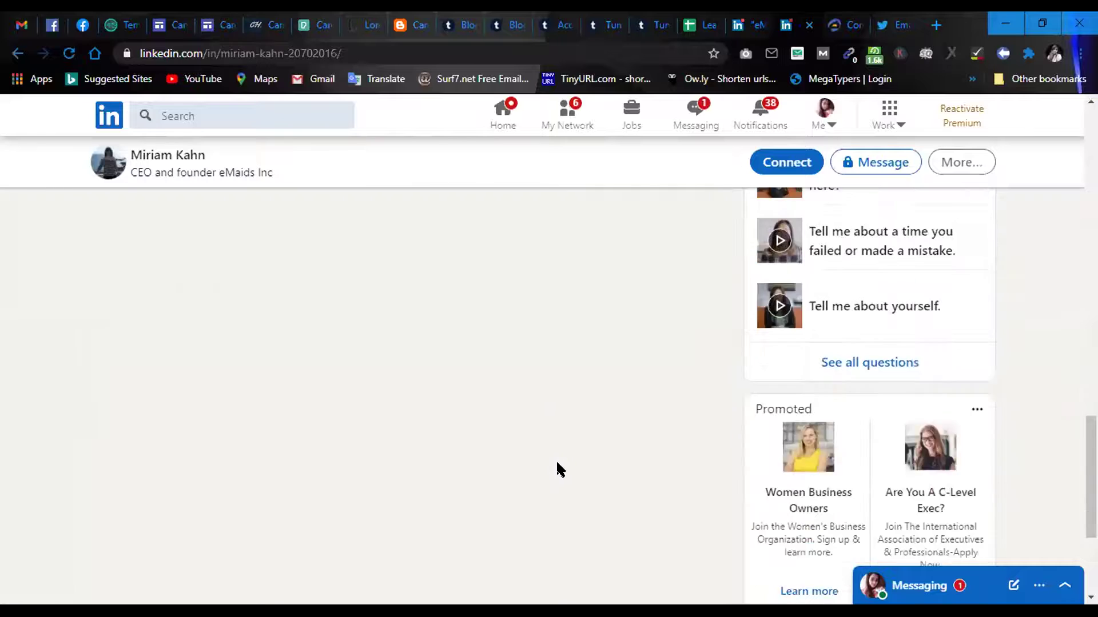
{"action": "scroll", "coordinate": [560, 468], "scroll_direction": "up", "scroll_amount": 9}
{"action": "scroll", "coordinate": [557, 469], "scroll_direction": "up", "scroll_amount": 8}
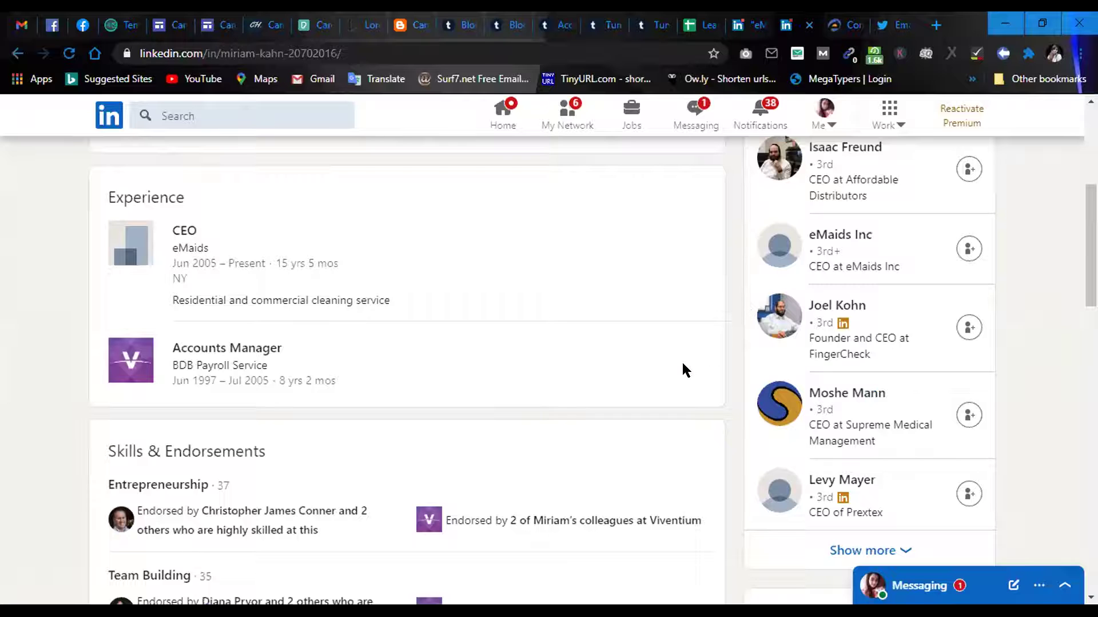
{"action": "scroll", "coordinate": [676, 385], "scroll_direction": "down", "scroll_amount": 15}
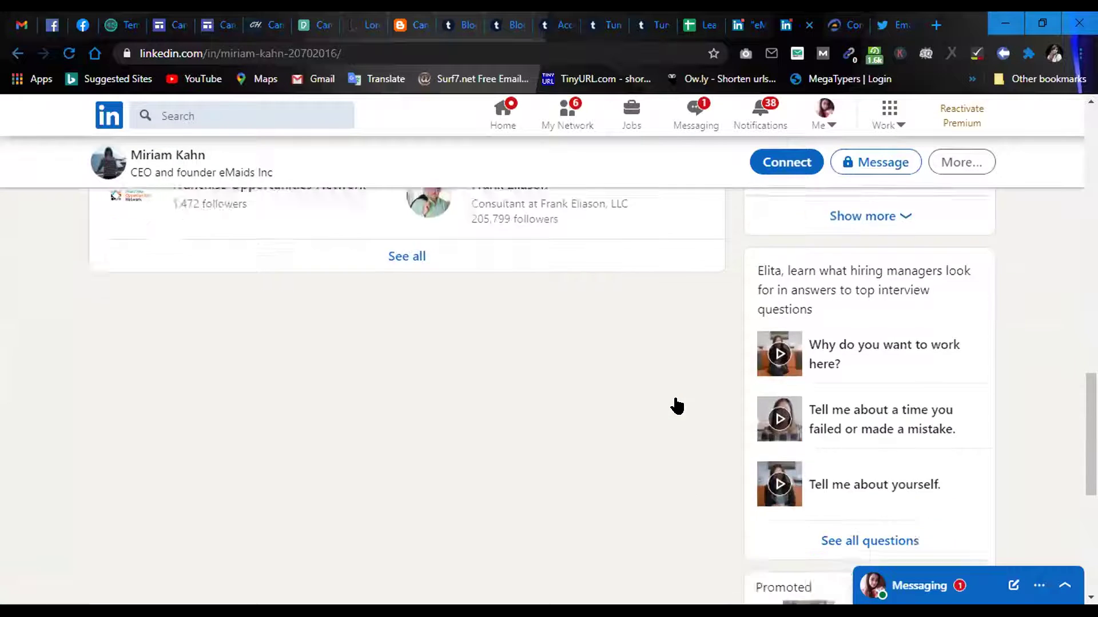
{"action": "scroll", "coordinate": [674, 400], "scroll_direction": "down", "scroll_amount": 5}
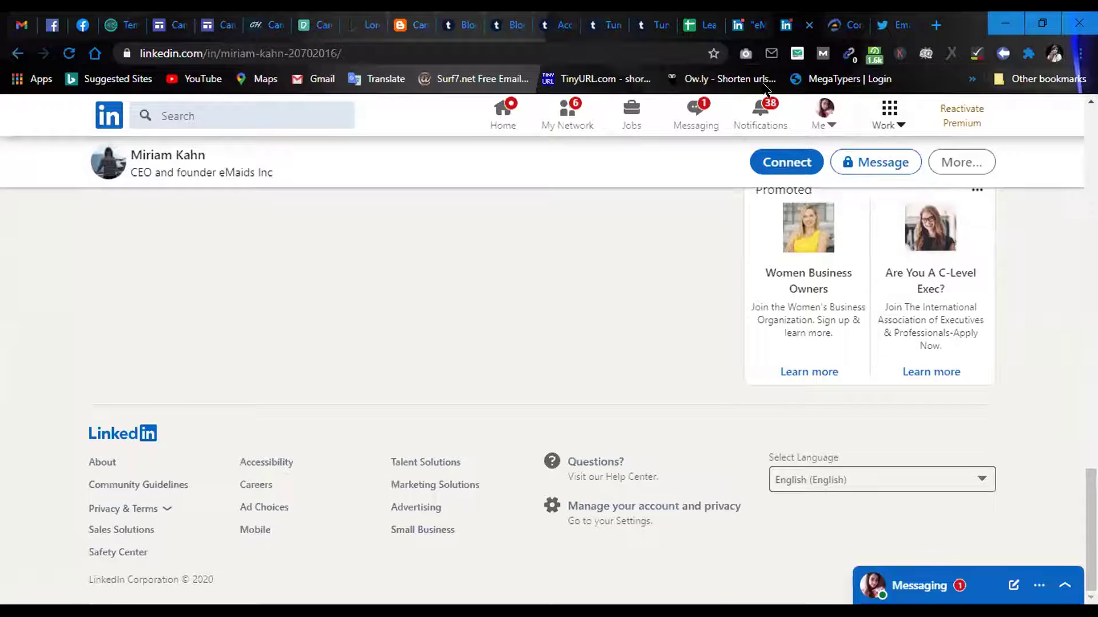
Close the CEO's LinkedIn profile, the eMaids LinkedIn search and the EmaidsInc Twitter page, keeping the contact page open.
{"action": "left_click", "coordinate": [808, 25]}
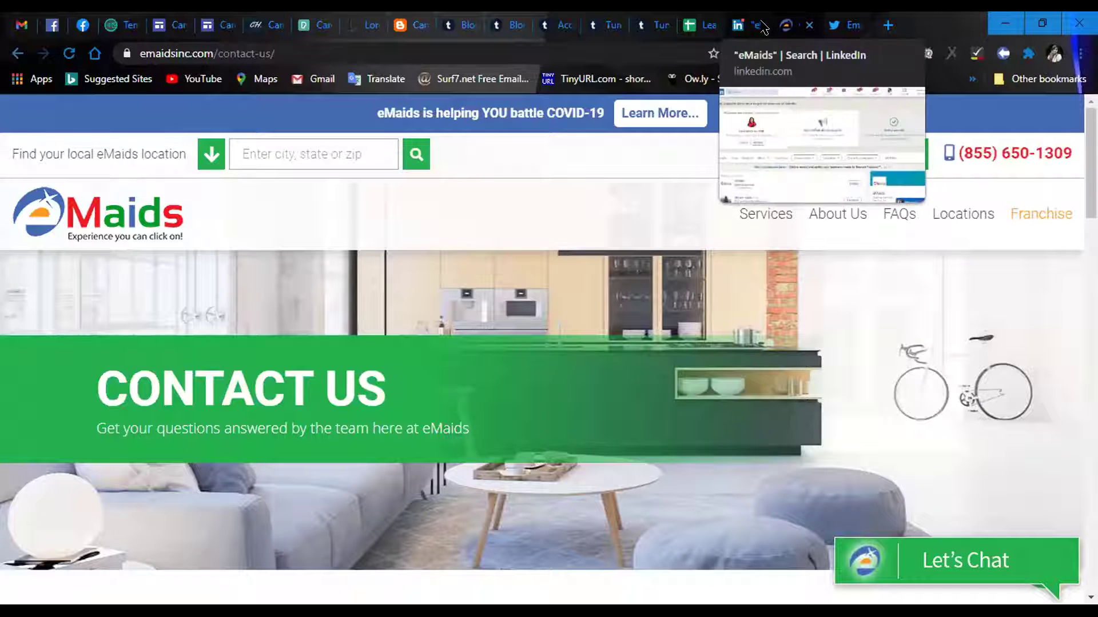
{"action": "left_click", "coordinate": [763, 26]}
{"action": "left_click", "coordinate": [760, 25]}
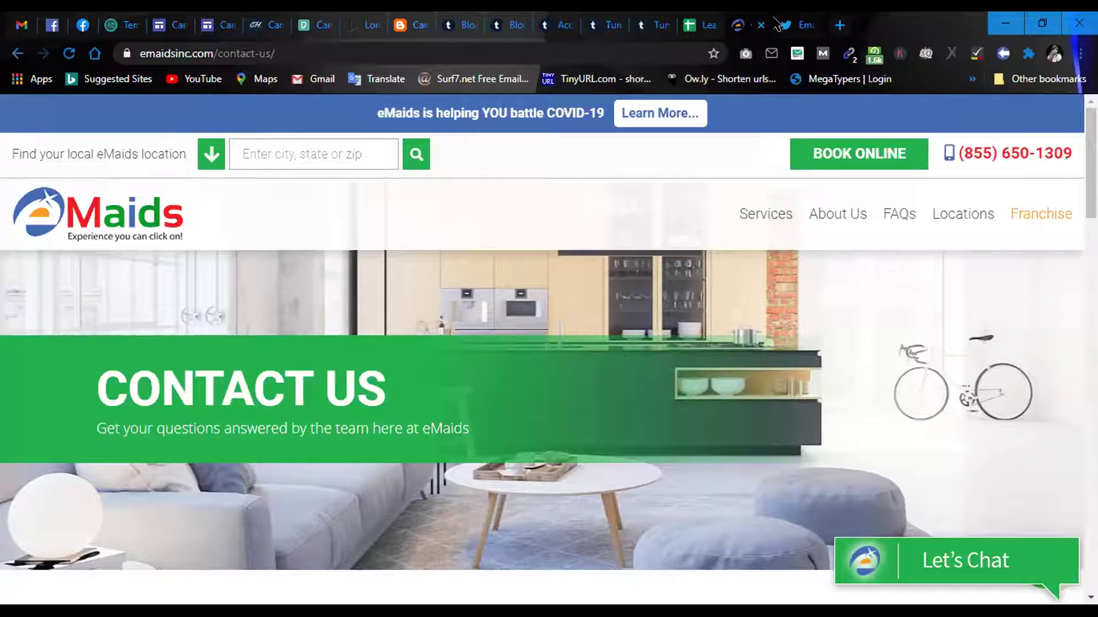
{"action": "left_click", "coordinate": [796, 24]}
{"action": "left_click", "coordinate": [809, 24]}
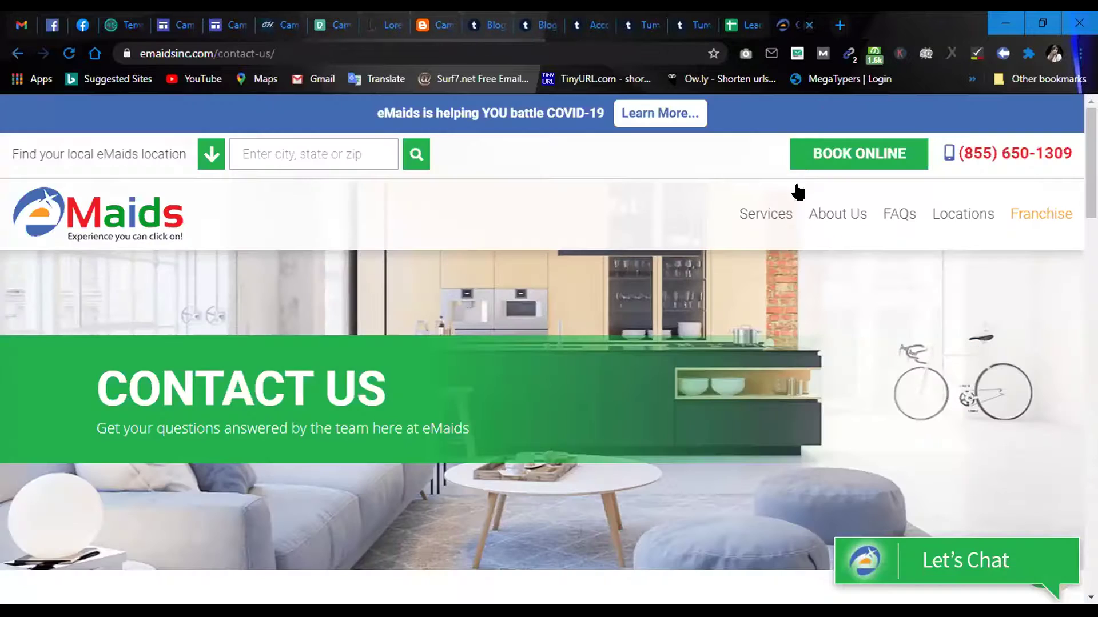
Look over the eMaids contact page's footer and message form once more.
{"action": "scroll", "coordinate": [813, 382], "scroll_direction": "down", "scroll_amount": 15}
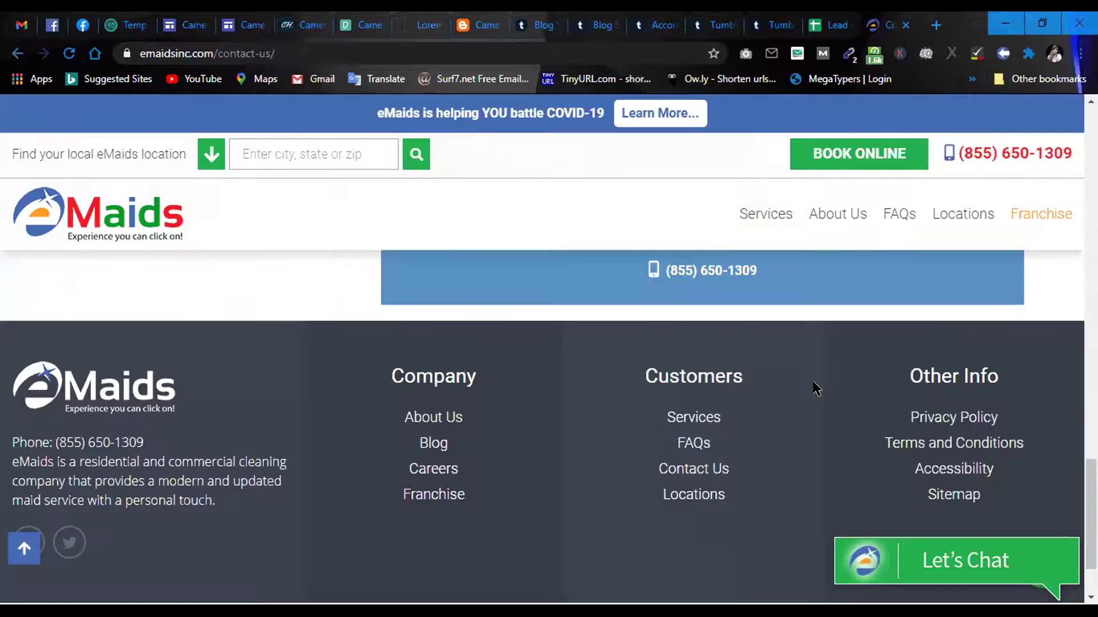
{"action": "scroll", "coordinate": [815, 388], "scroll_direction": "down", "scroll_amount": 2}
{"action": "scroll", "coordinate": [816, 389], "scroll_direction": "up", "scroll_amount": 10}
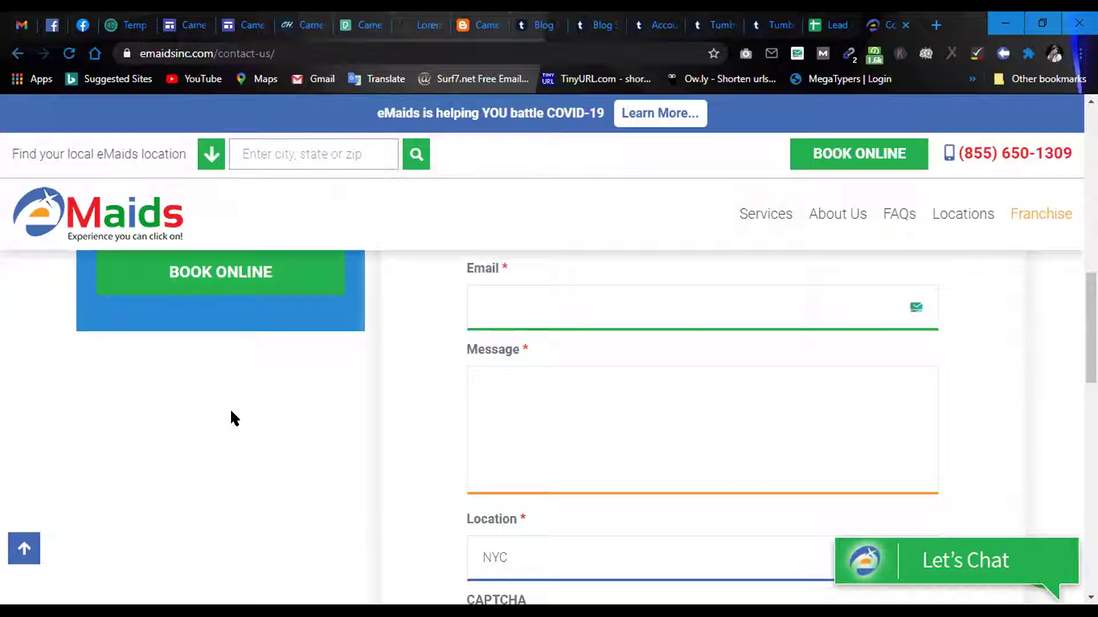
{"action": "scroll", "coordinate": [708, 276], "scroll_direction": "up", "scroll_amount": 5}
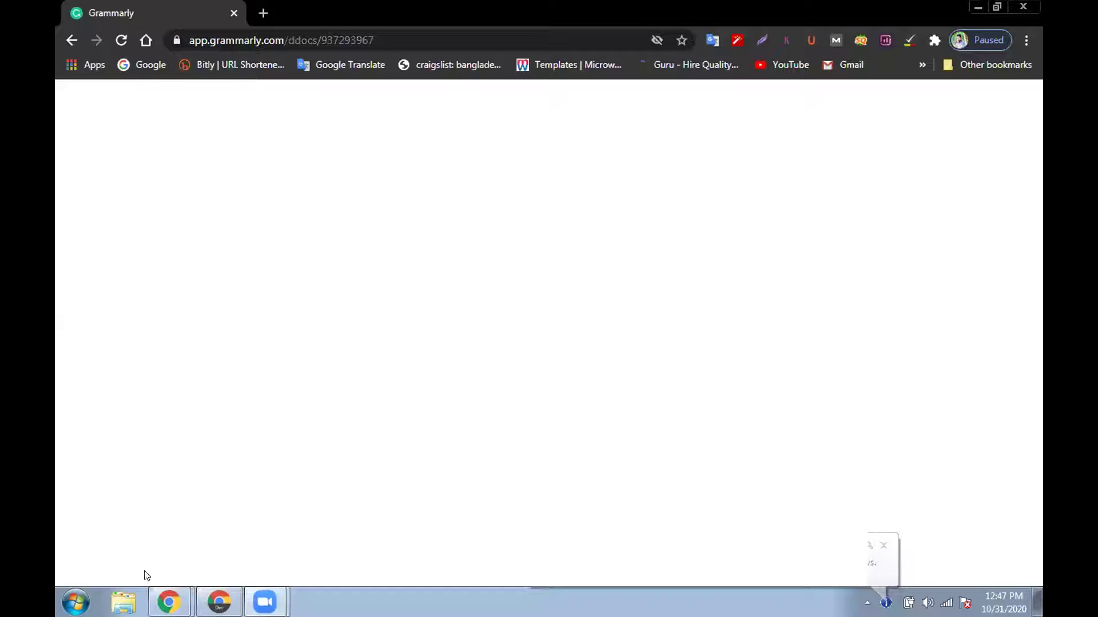
Switch from the Grammarly document to the Cleansweep audit spreadsheet and bring up the audited cleansweepny.com website.
{"action": "mouse_move", "coordinate": [168, 602]}
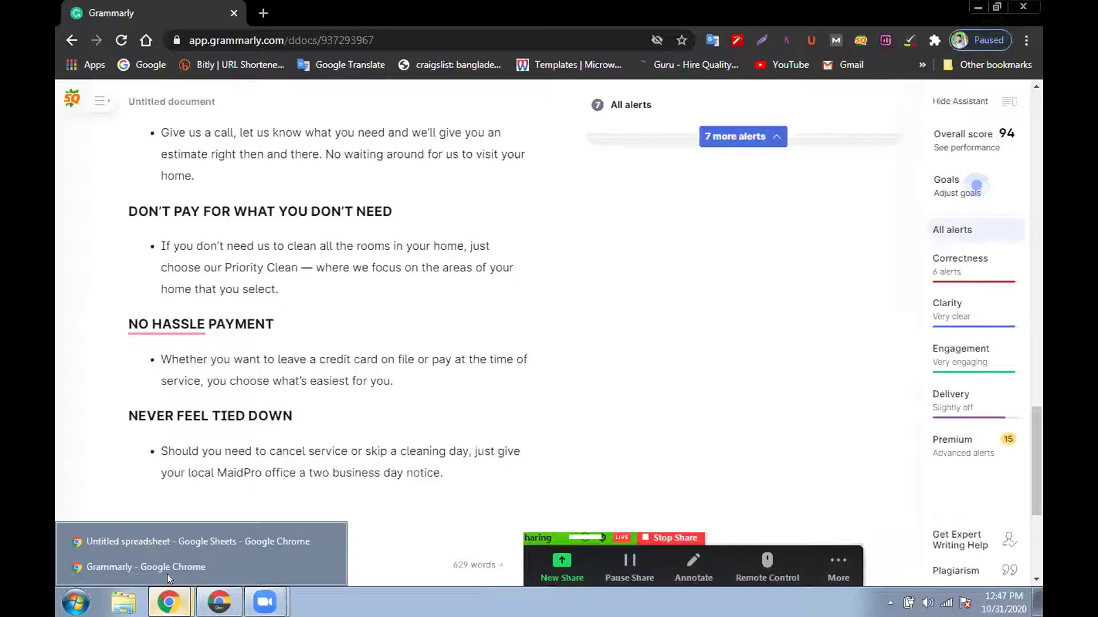
{"action": "left_click", "coordinate": [166, 539]}
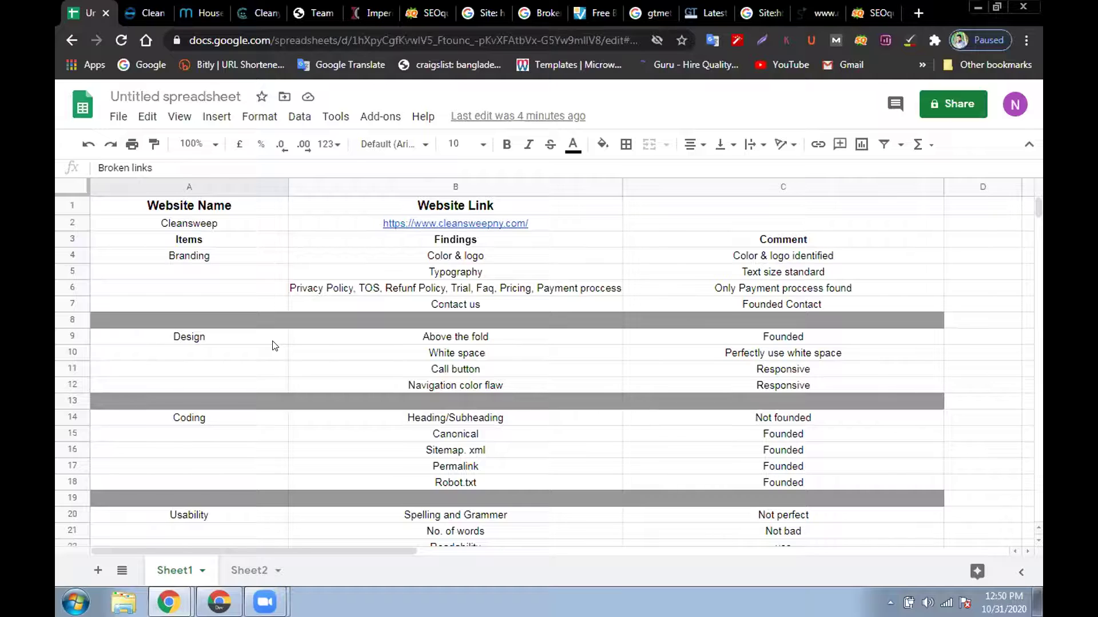
{"action": "left_click", "coordinate": [146, 15]}
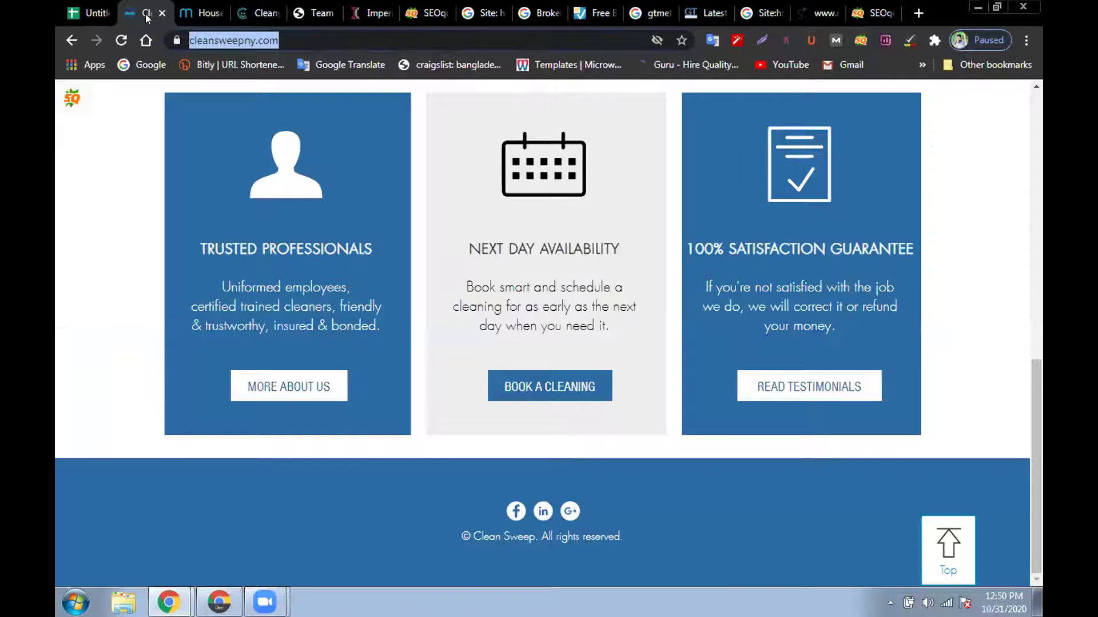
Examine the Clean Sweep home page's site navigation, including the entries under About, Services, Service Request and Make a Payment.
{"action": "scroll", "coordinate": [239, 150], "scroll_direction": "up", "scroll_amount": 10}
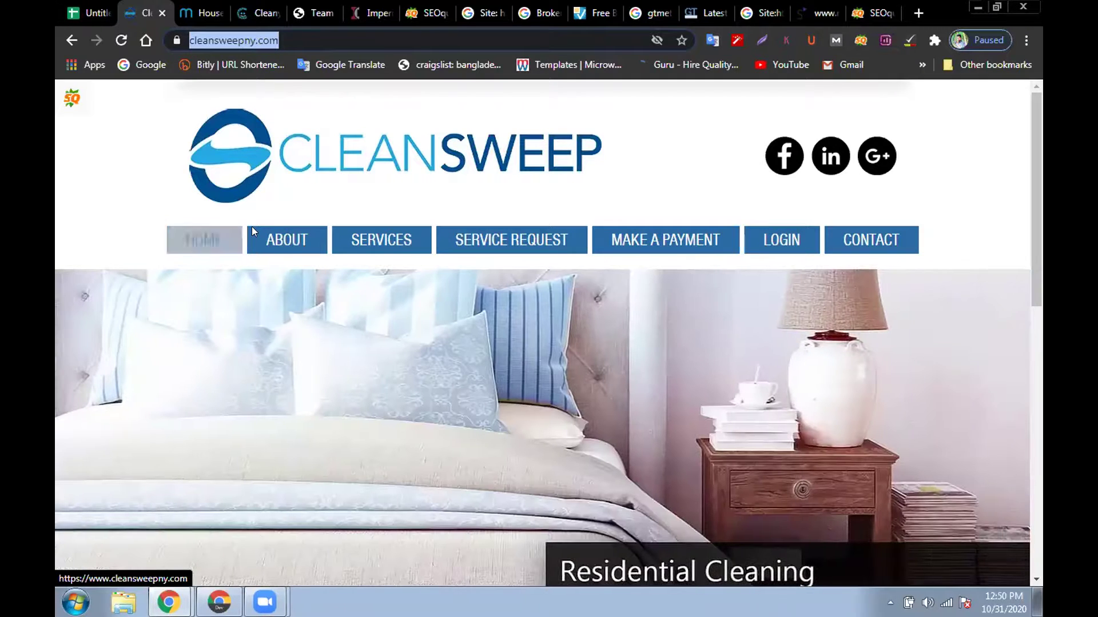
{"action": "mouse_move", "coordinate": [283, 240]}
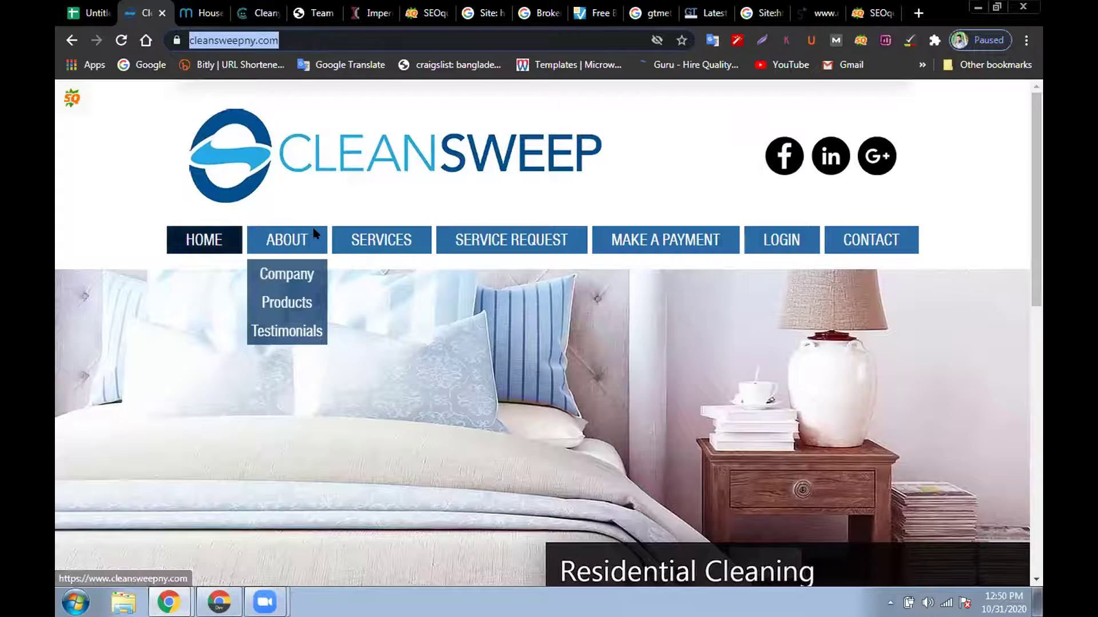
{"action": "scroll", "coordinate": [286, 217], "scroll_direction": "down", "scroll_amount": 2}
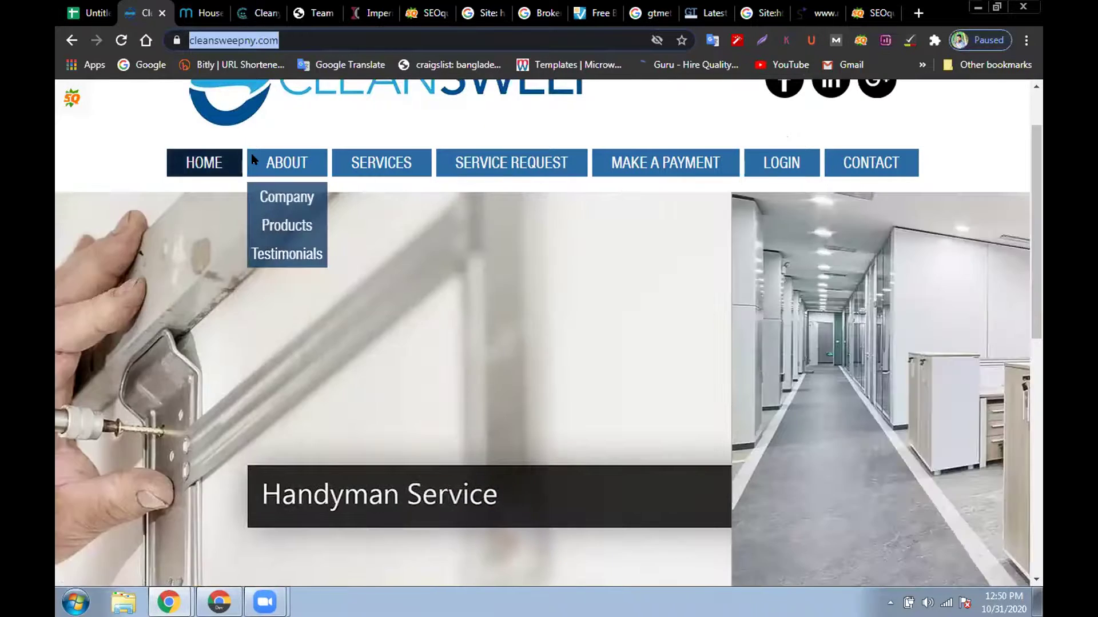
{"action": "scroll", "coordinate": [253, 158], "scroll_direction": "up", "scroll_amount": 2}
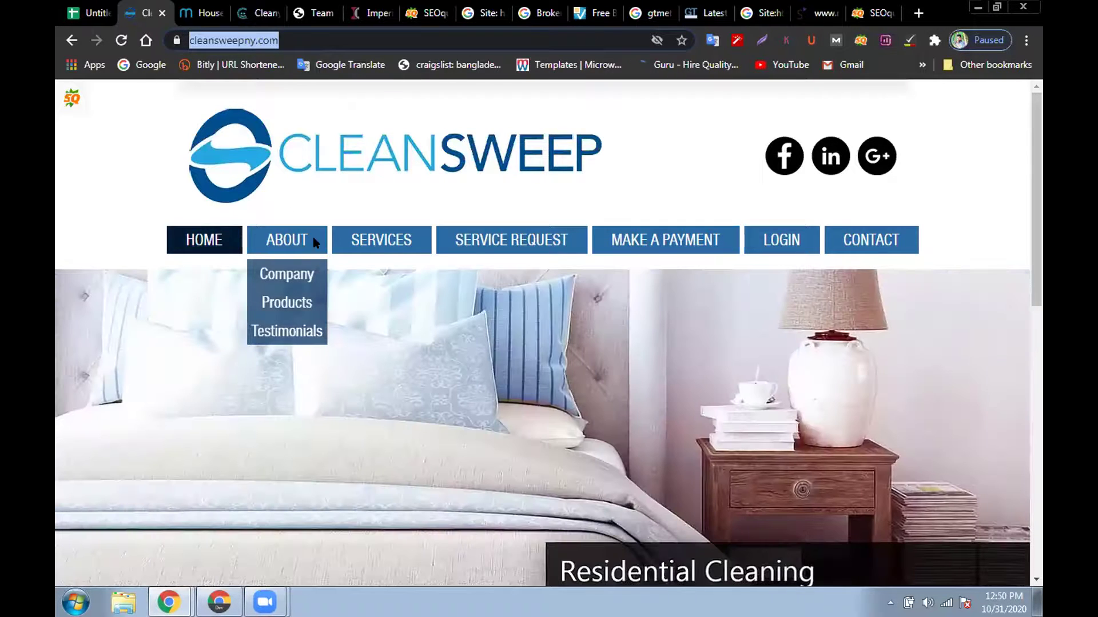
{"action": "mouse_move", "coordinate": [336, 241]}
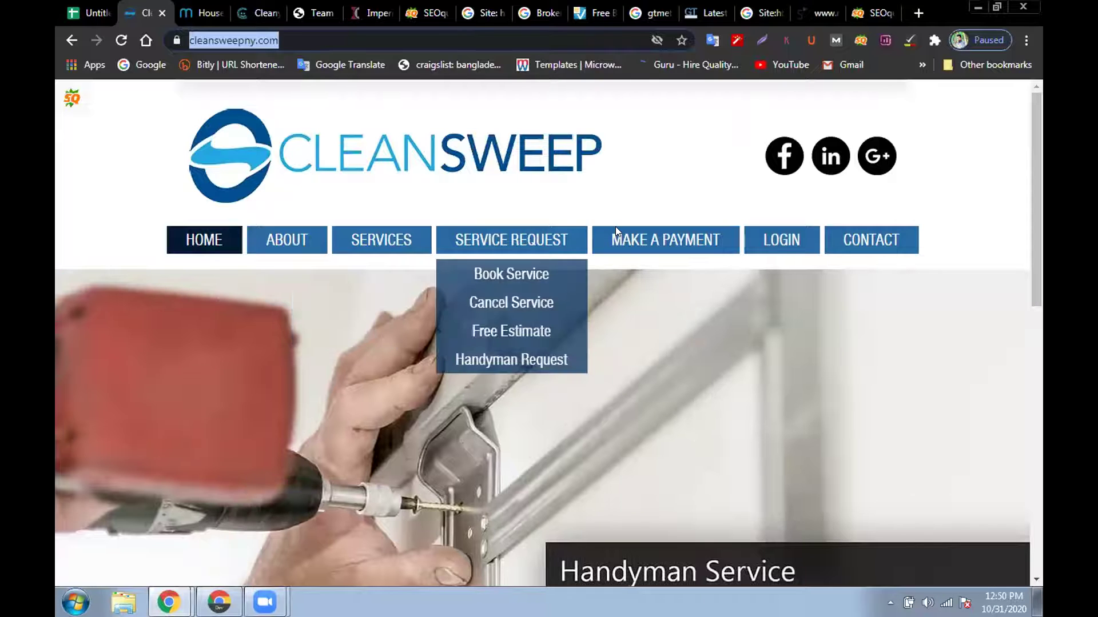
{"action": "mouse_move", "coordinate": [680, 227]}
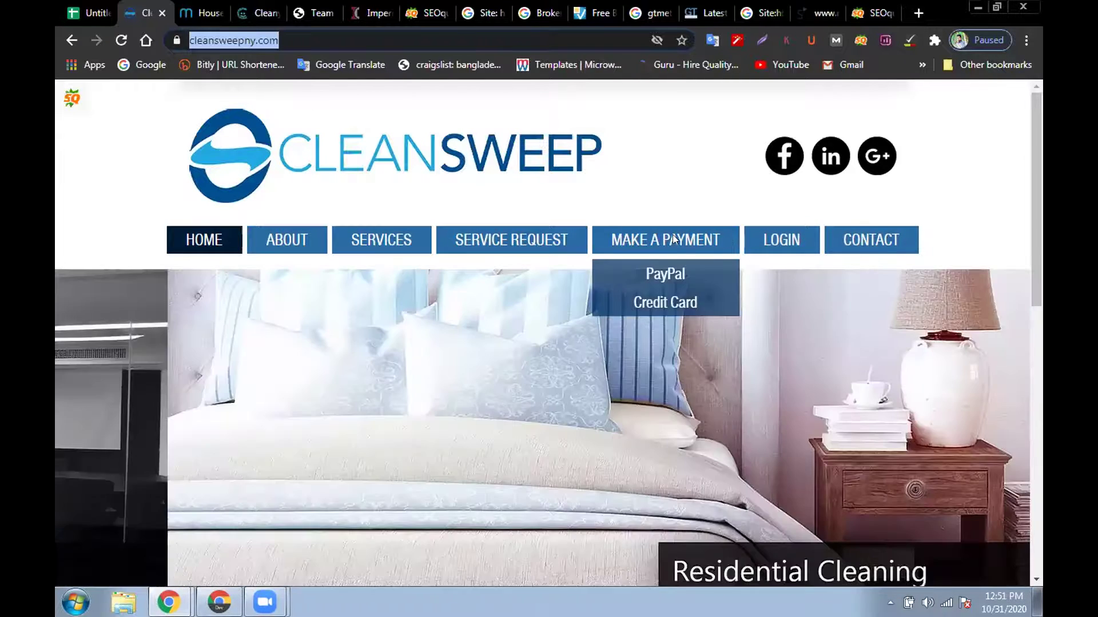
{"action": "mouse_move", "coordinate": [532, 227]}
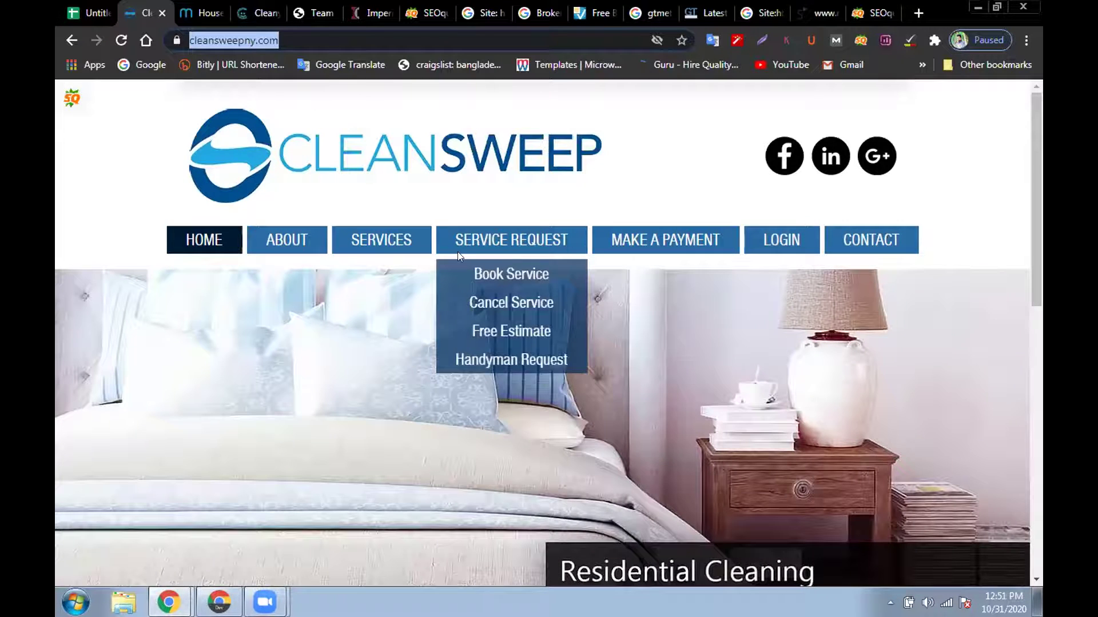
{"action": "mouse_move", "coordinate": [418, 239]}
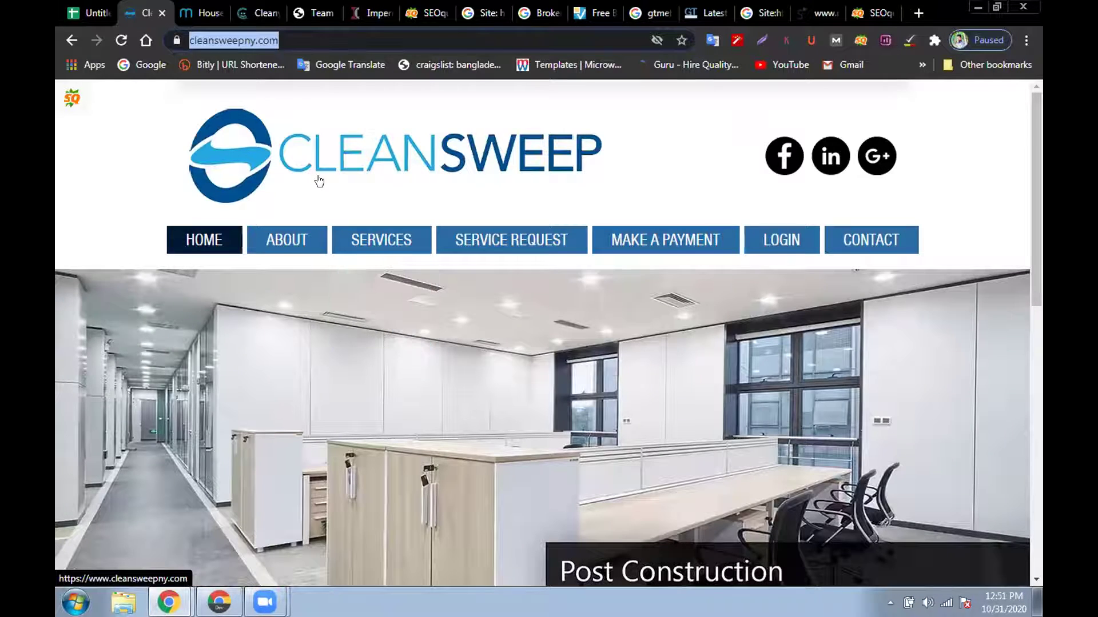
Look over the Clean Sweep home page's header and rotating service banner.
{"action": "scroll", "coordinate": [328, 233], "scroll_direction": "down", "scroll_amount": 3}
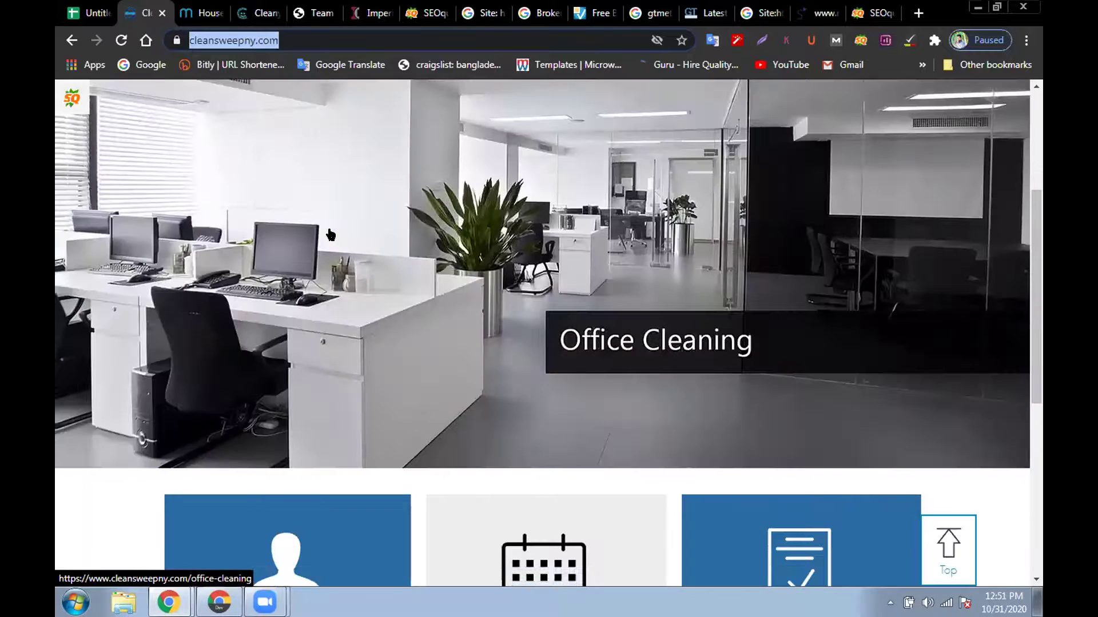
{"action": "scroll", "coordinate": [330, 234], "scroll_direction": "up", "scroll_amount": 3}
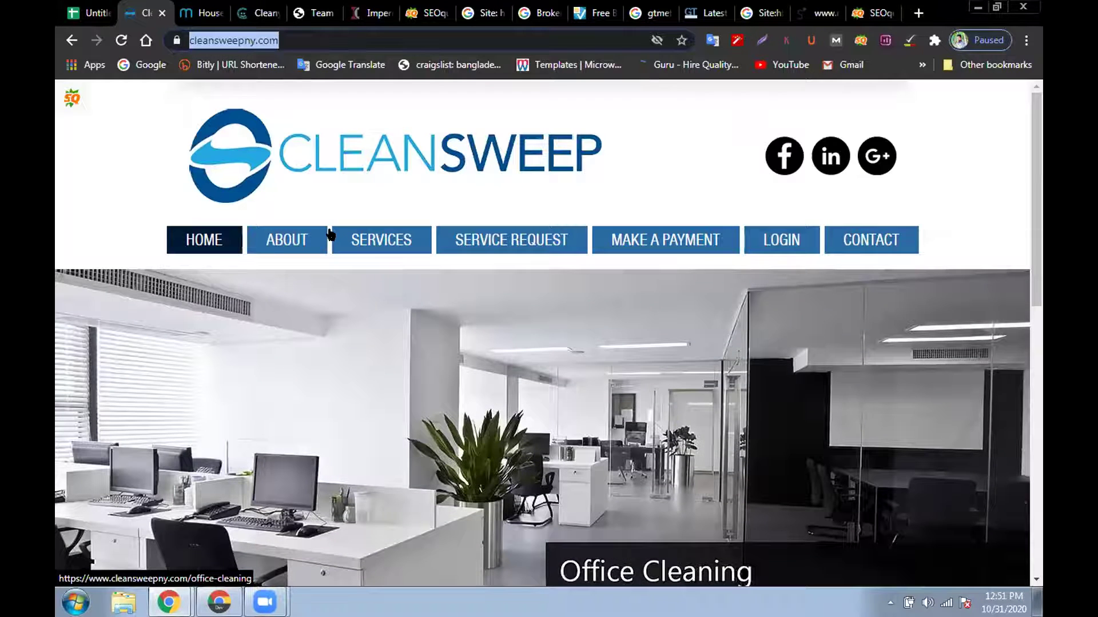
{"action": "mouse_move", "coordinate": [358, 323]}
{"action": "scroll", "coordinate": [466, 435], "scroll_direction": "down", "scroll_amount": 3}
{"action": "scroll", "coordinate": [466, 435], "scroll_direction": "up", "scroll_amount": 2}
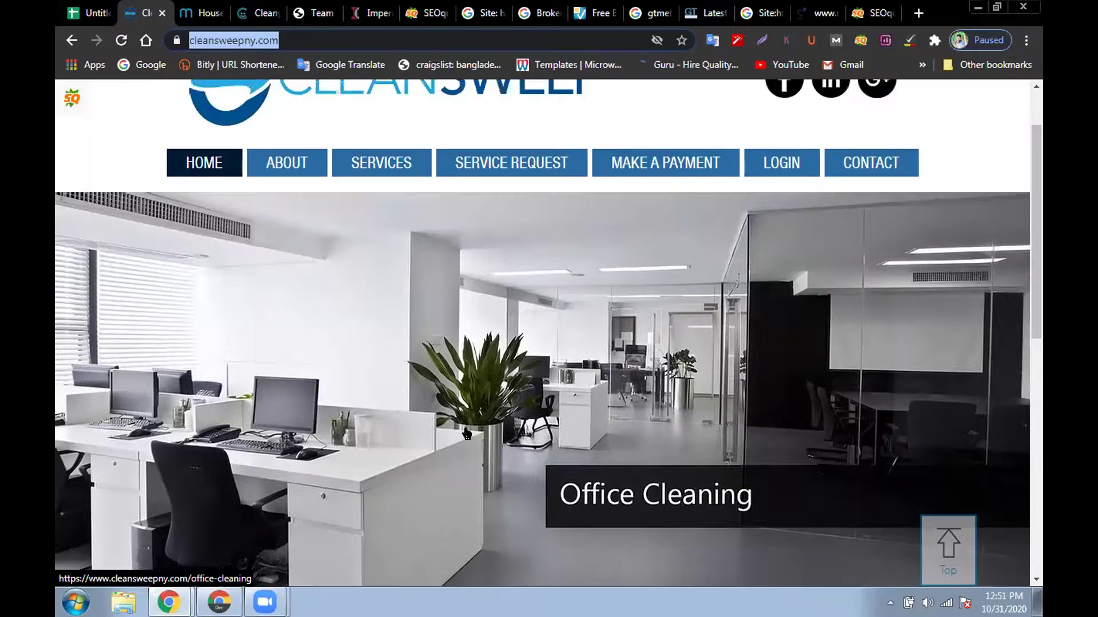
{"action": "scroll", "coordinate": [466, 434], "scroll_direction": "up", "scroll_amount": 2}
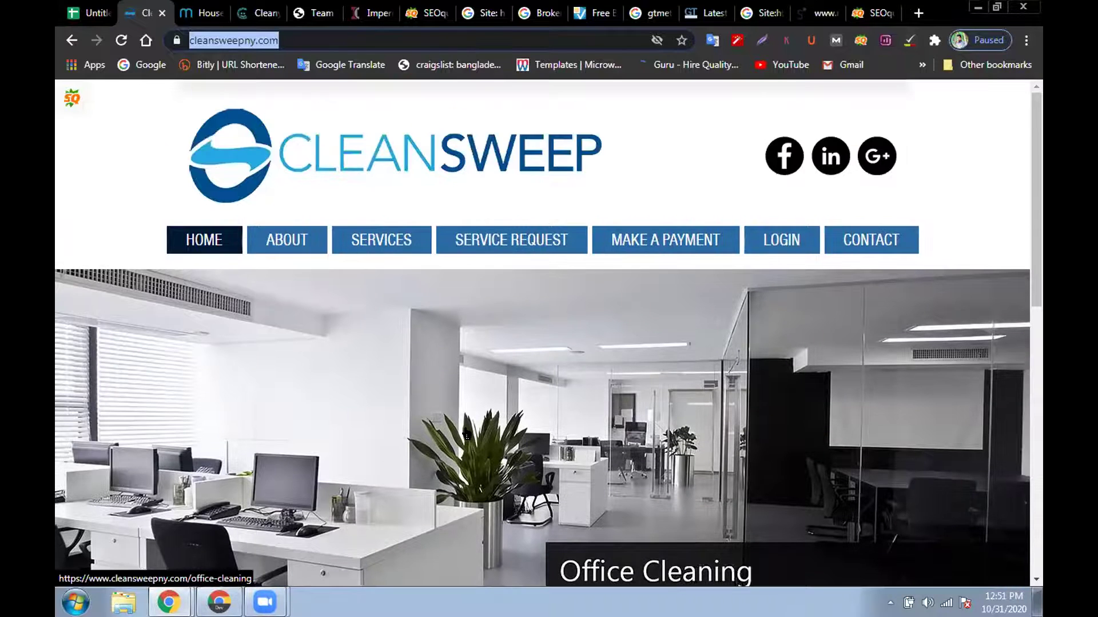